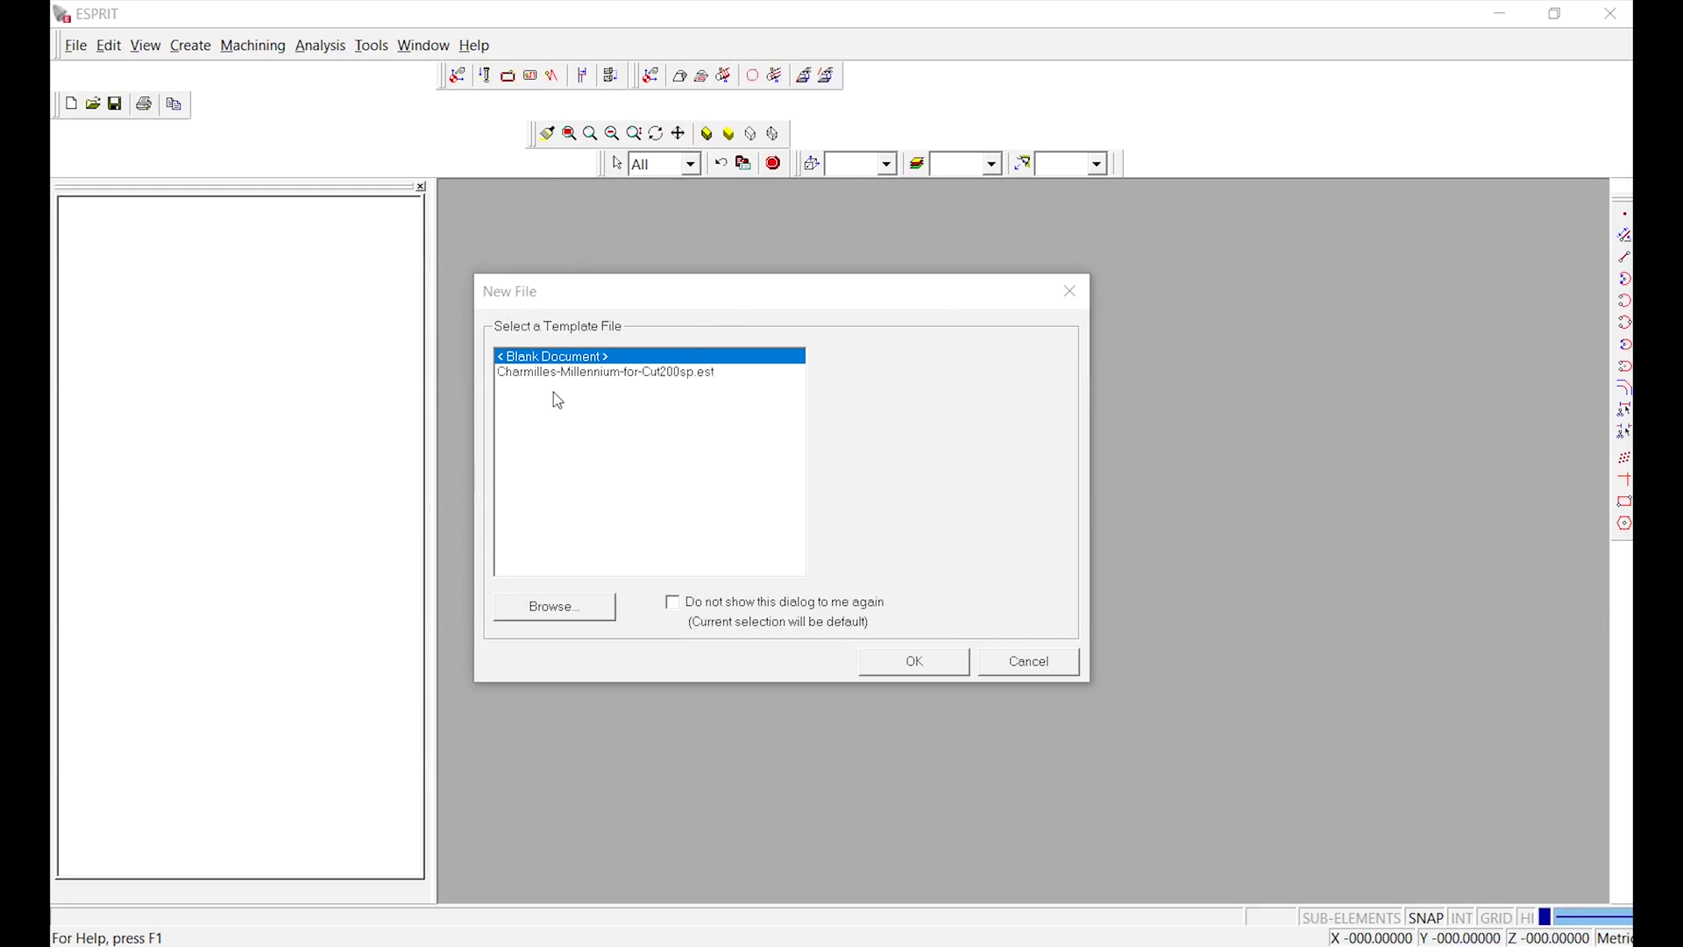
# Start a new document from the template Charmilles-Millennium-for-Cut200sp.est
pyautogui.click(578, 375)
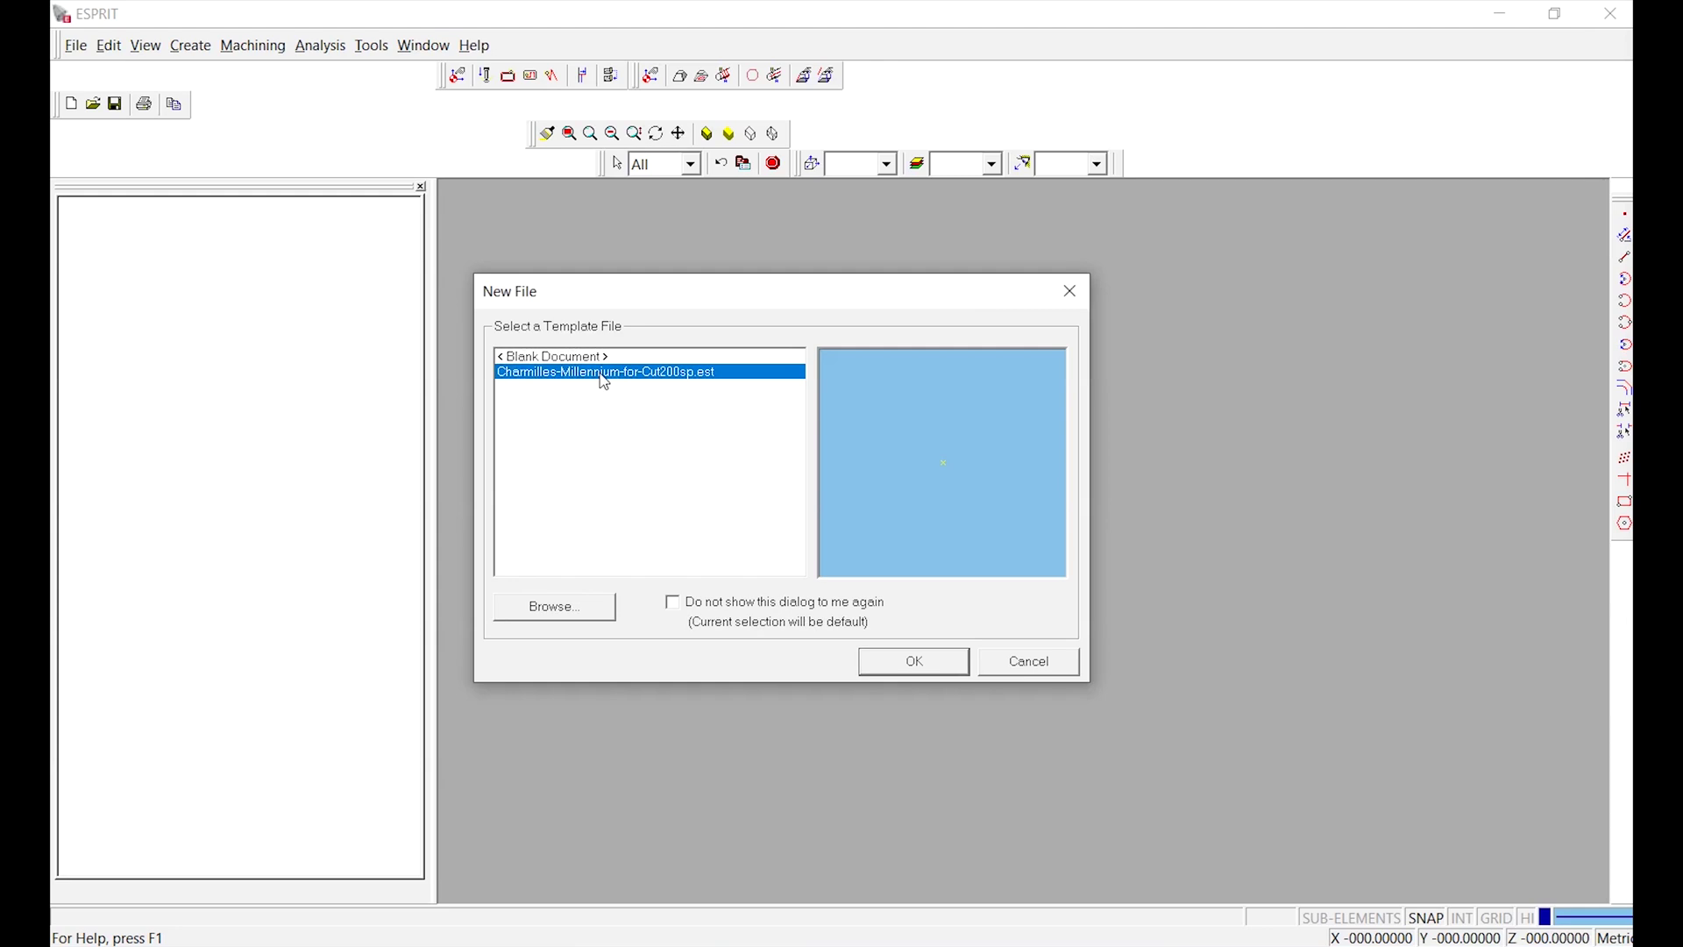
pyautogui.click(887, 667)
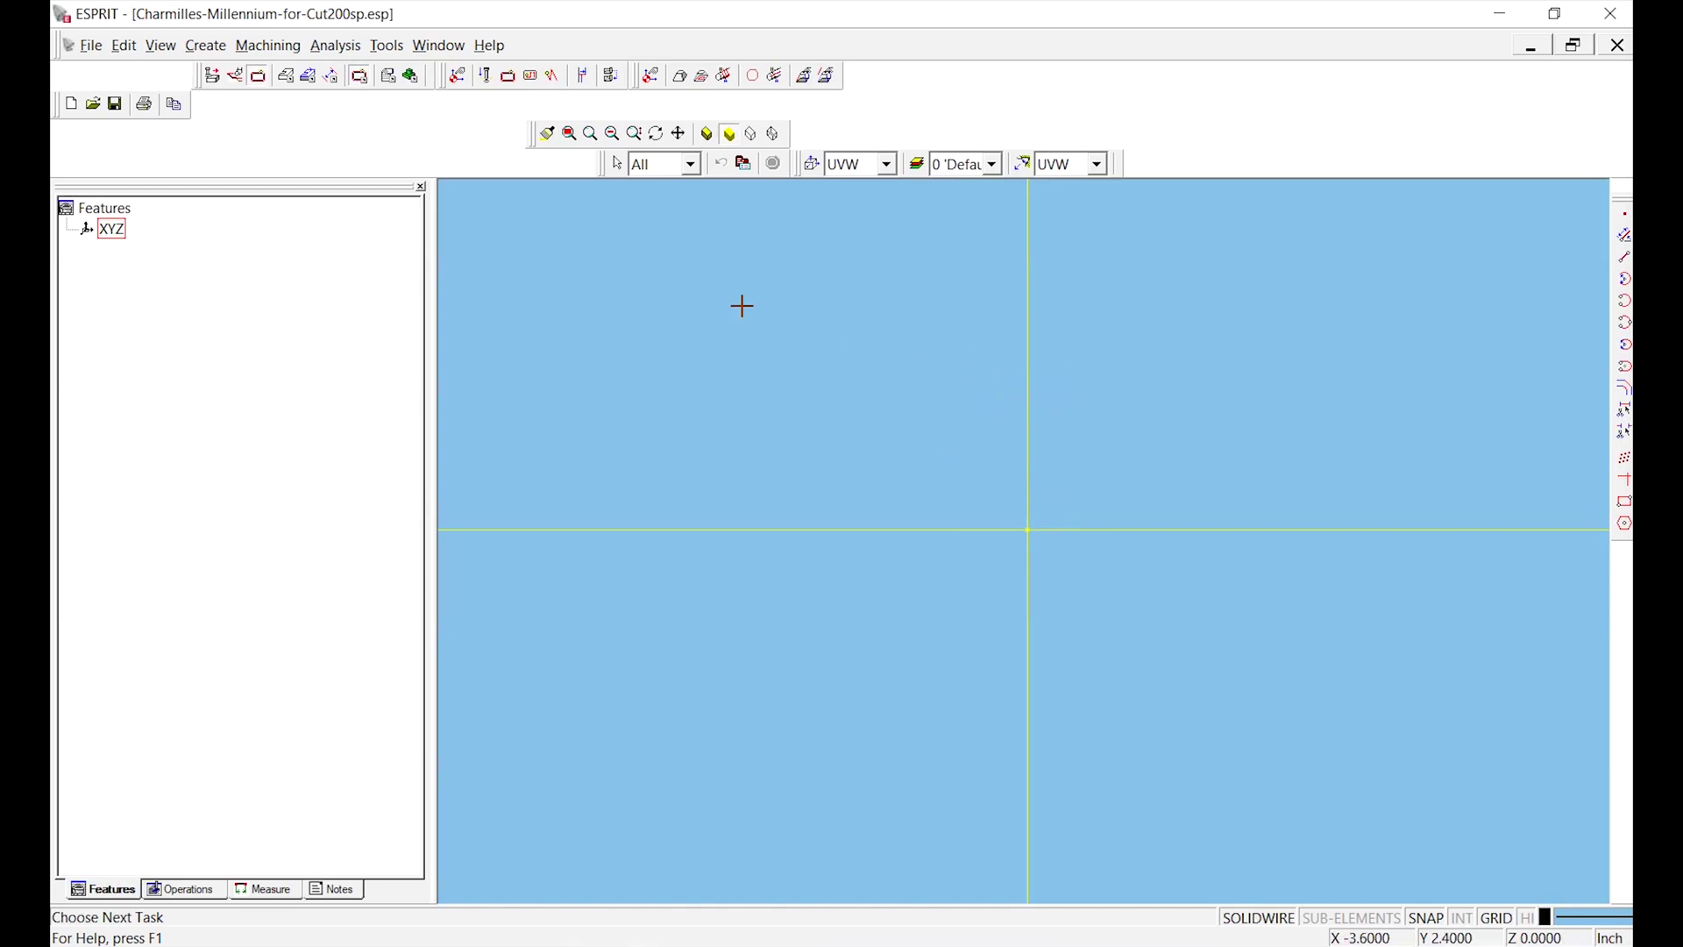
# Choose 09_U40HiRed_Ring.DXF from the 09_U40HiRed_Ring folder in EDM for opening and enable Merge
pyautogui.click(94, 104)
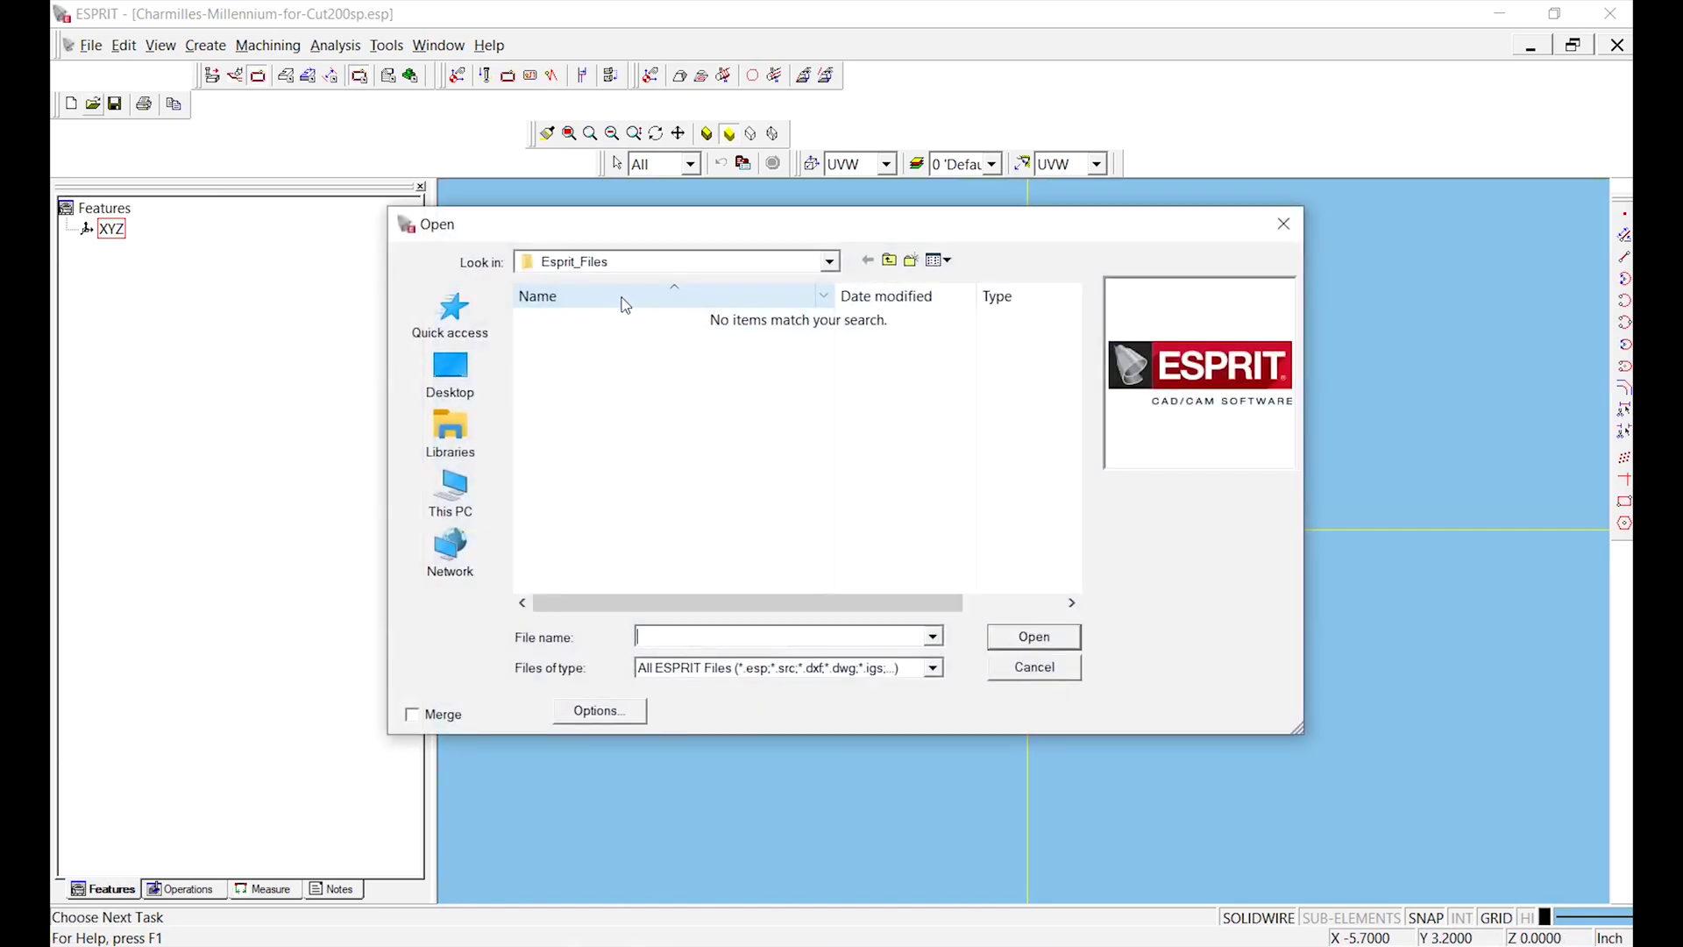
pyautogui.click(830, 263)
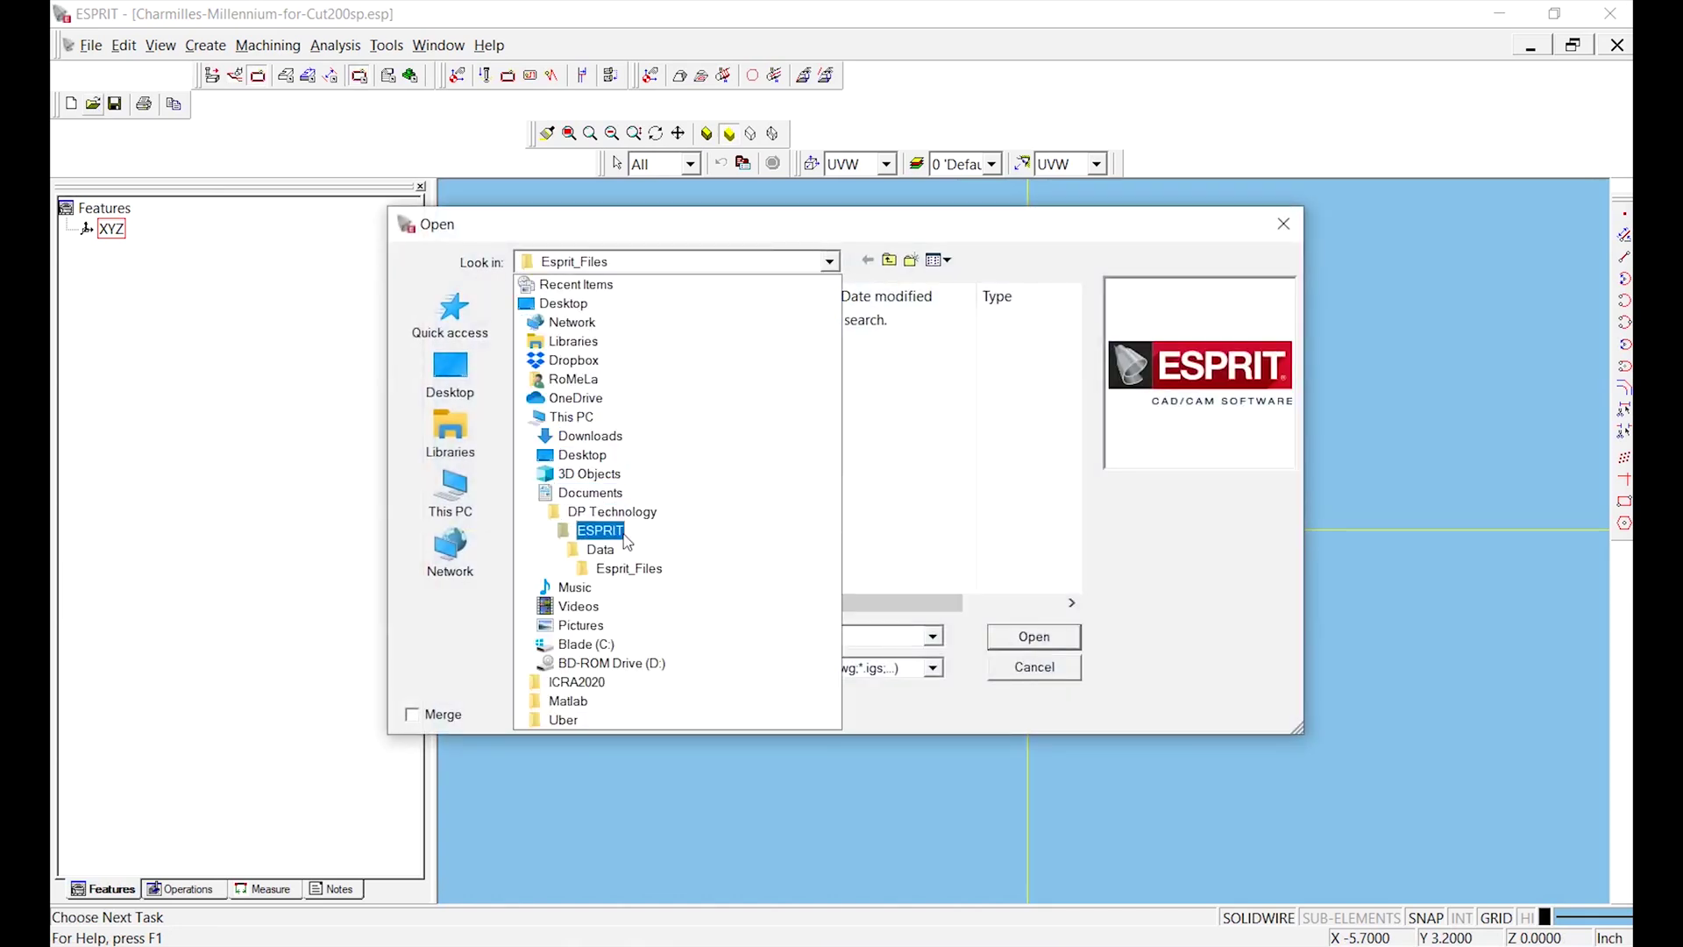
pyautogui.click(578, 489)
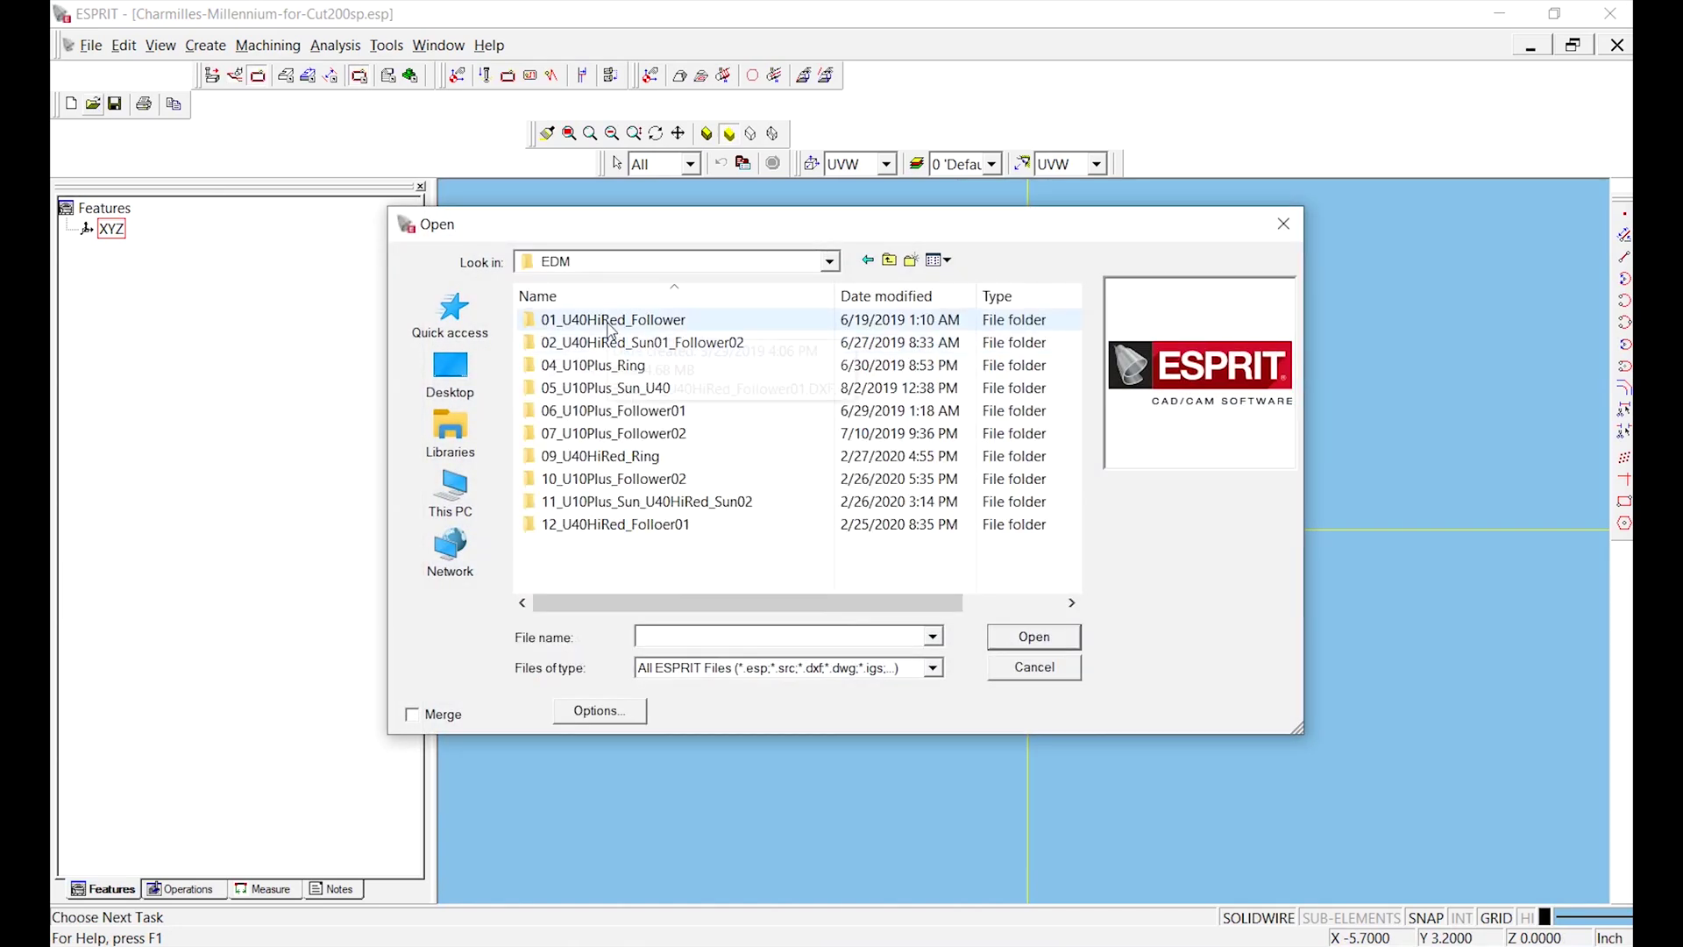
pyautogui.doubleClick(622, 457)
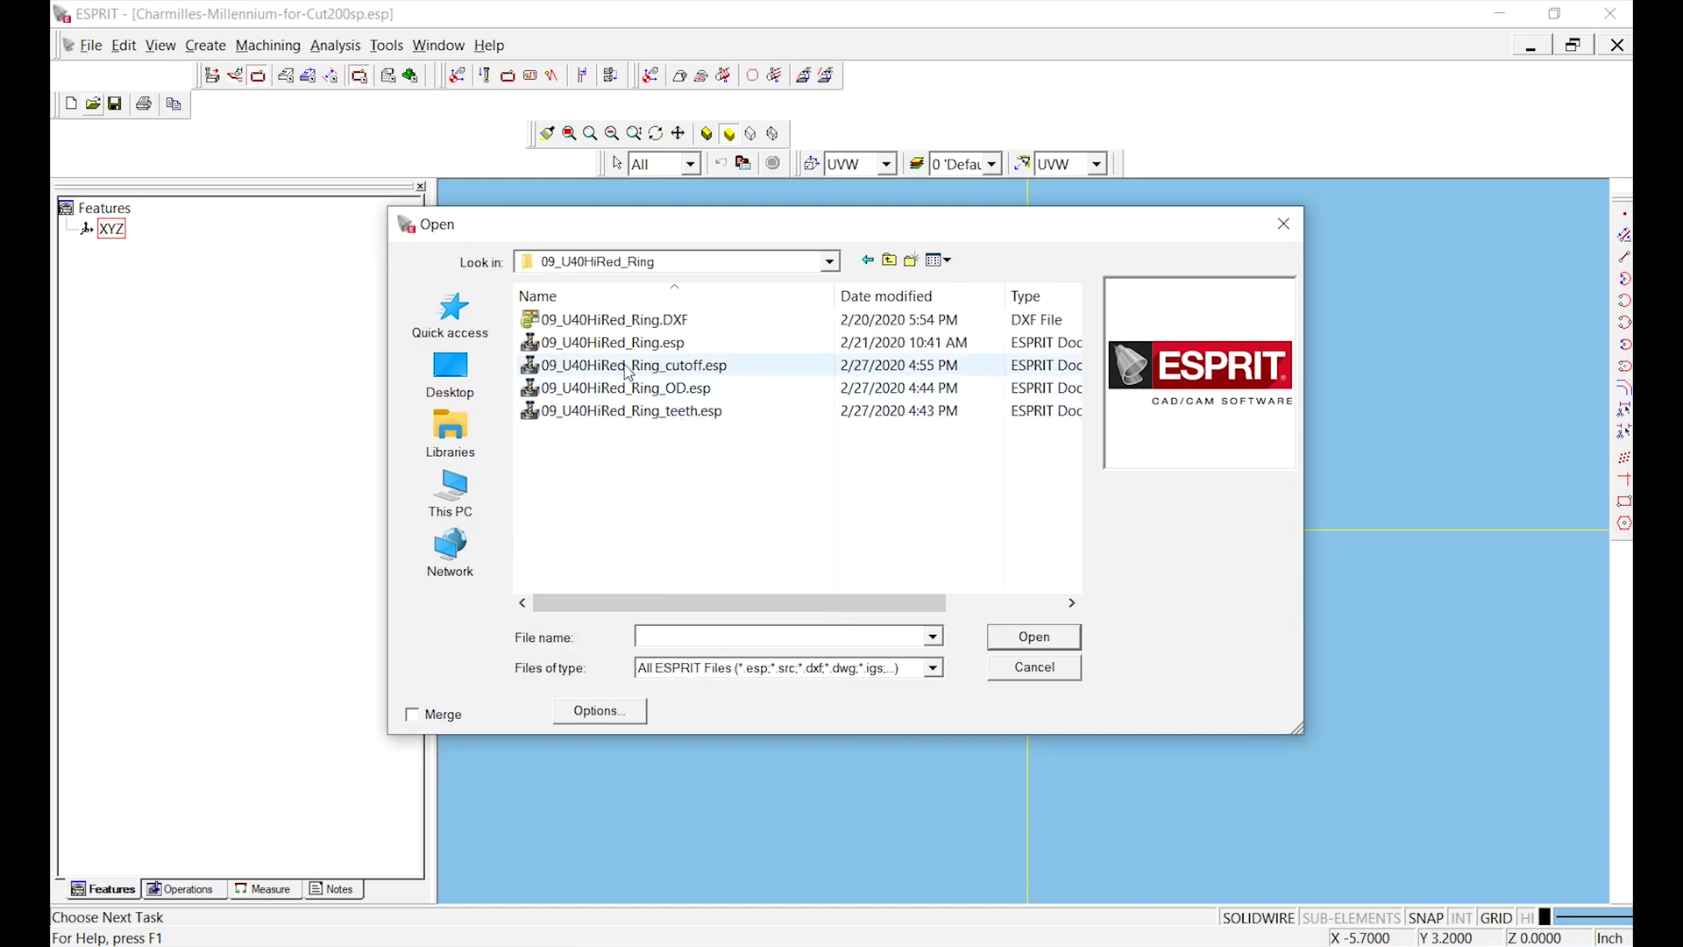
pyautogui.click(658, 324)
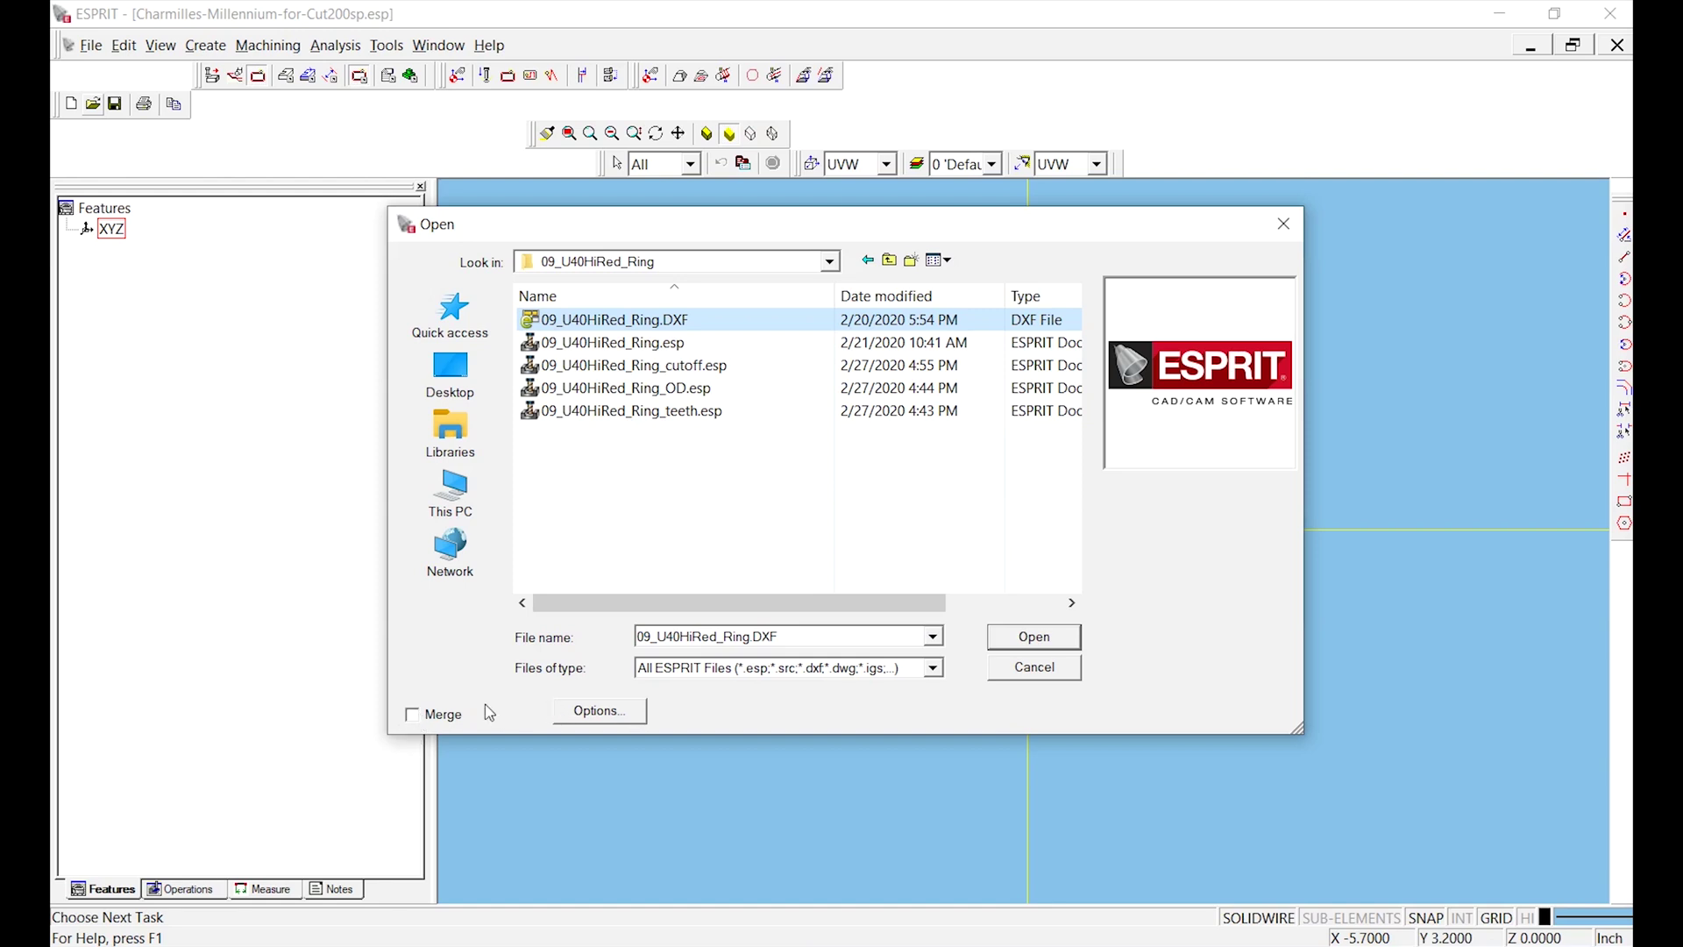
pyautogui.click(412, 714)
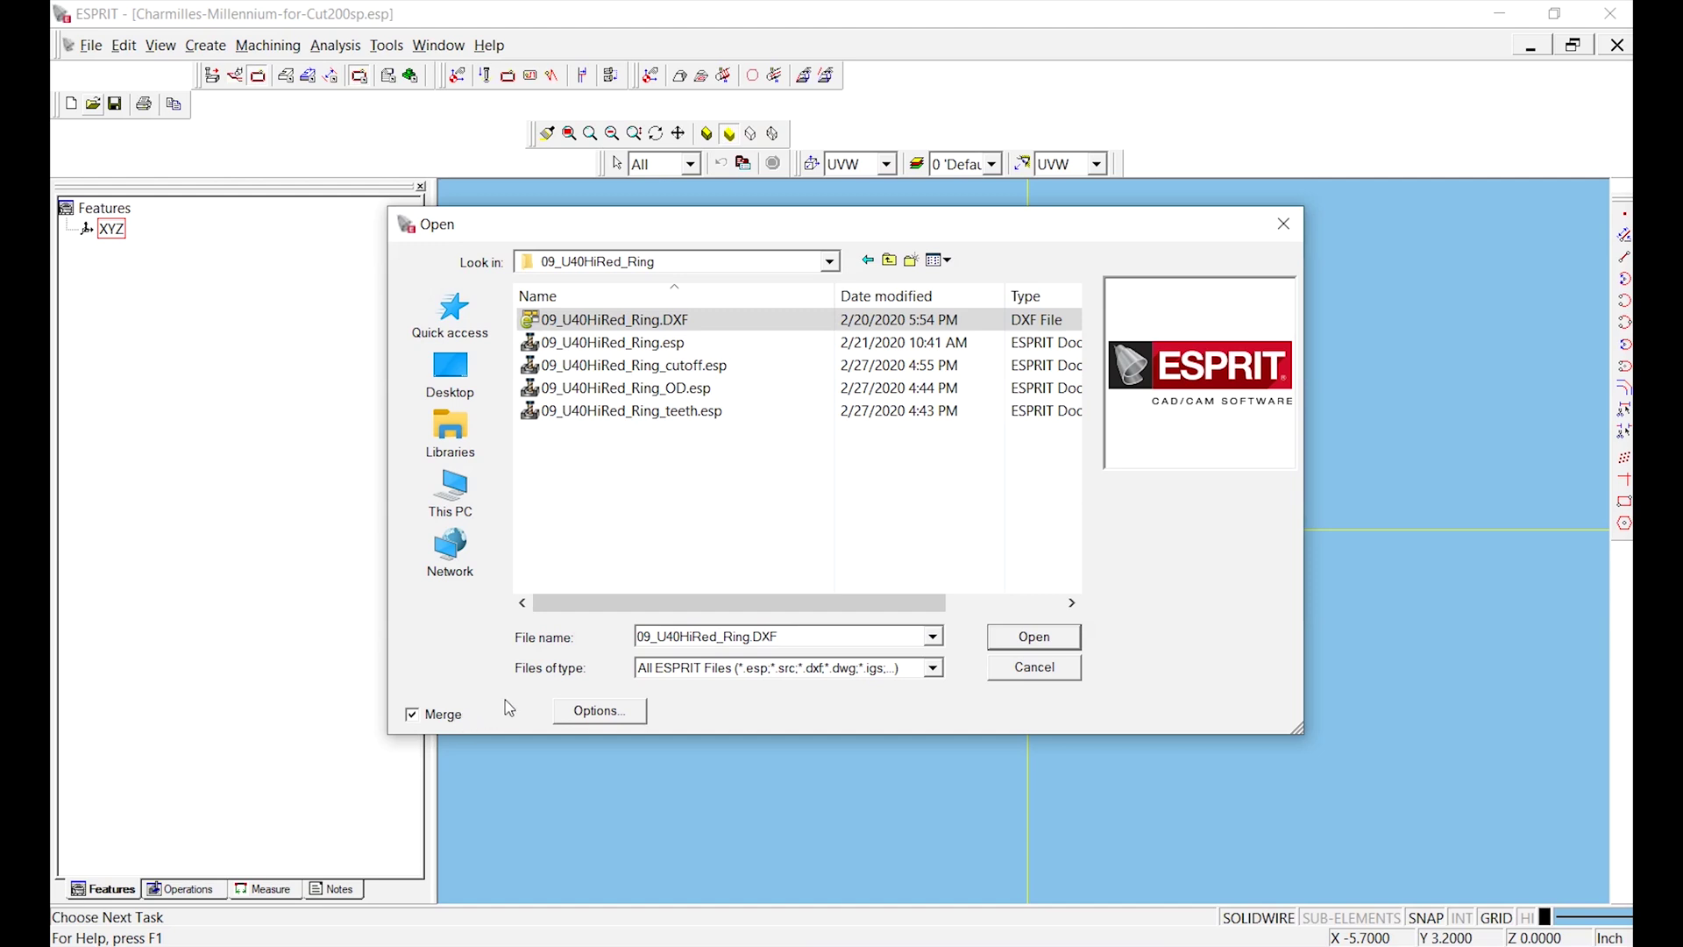
# Import the chosen DXF file using the AutoCAD import options with Auto Scale and the Inch file unit
pyautogui.click(593, 712)
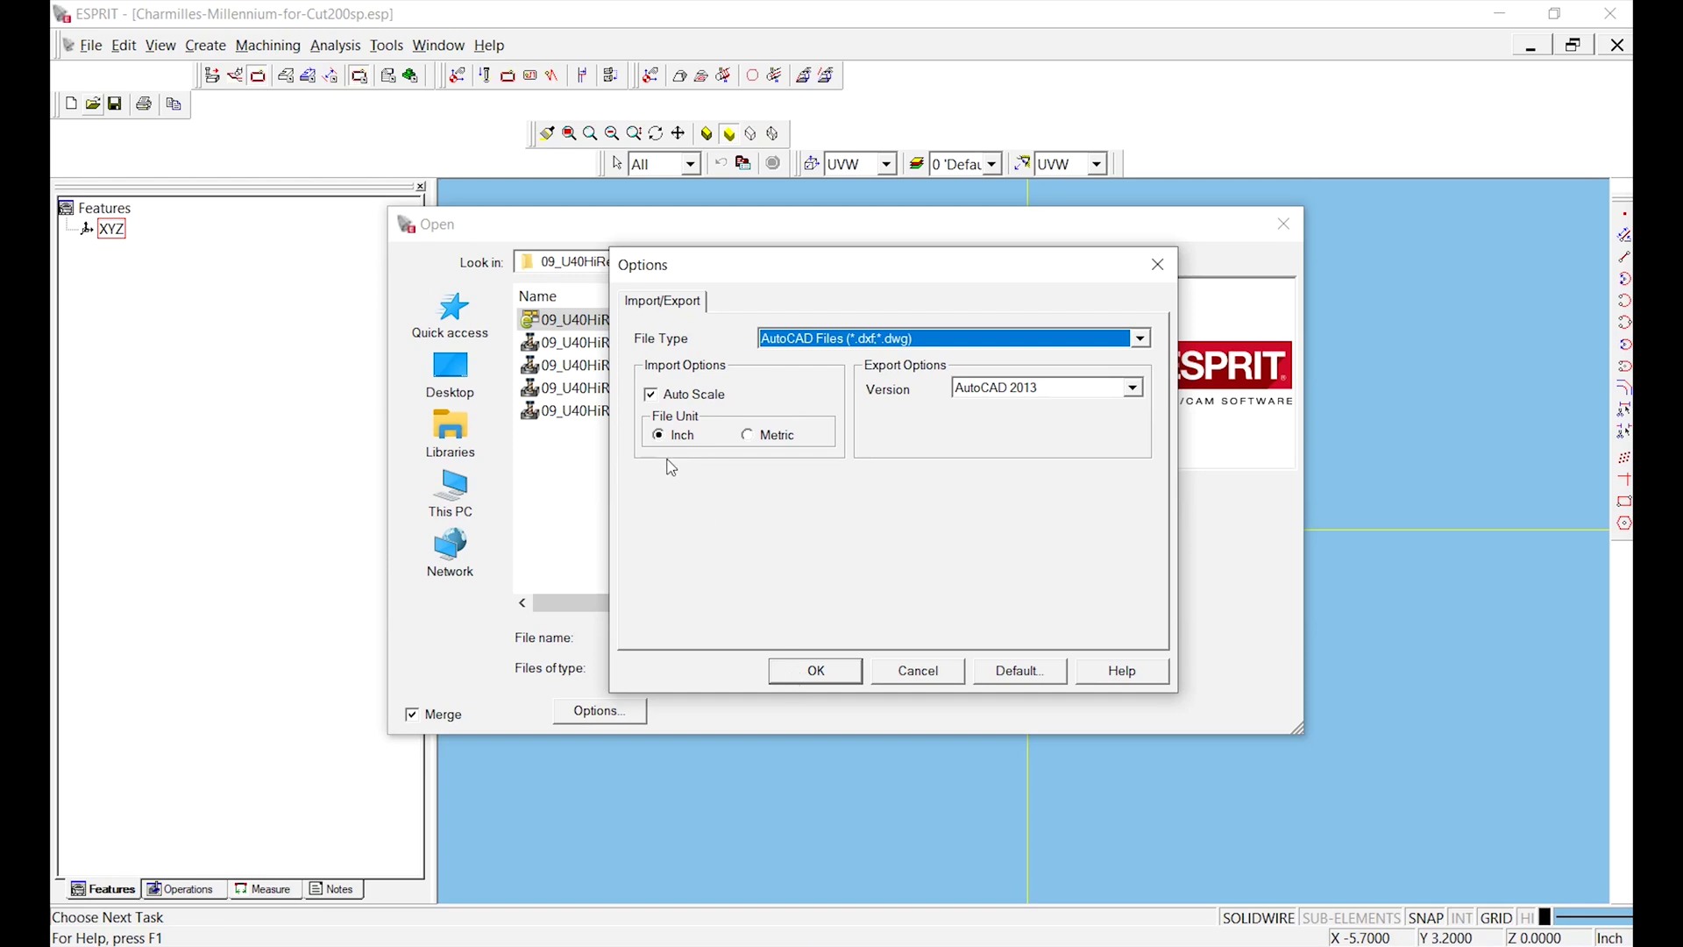
pyautogui.click(812, 667)
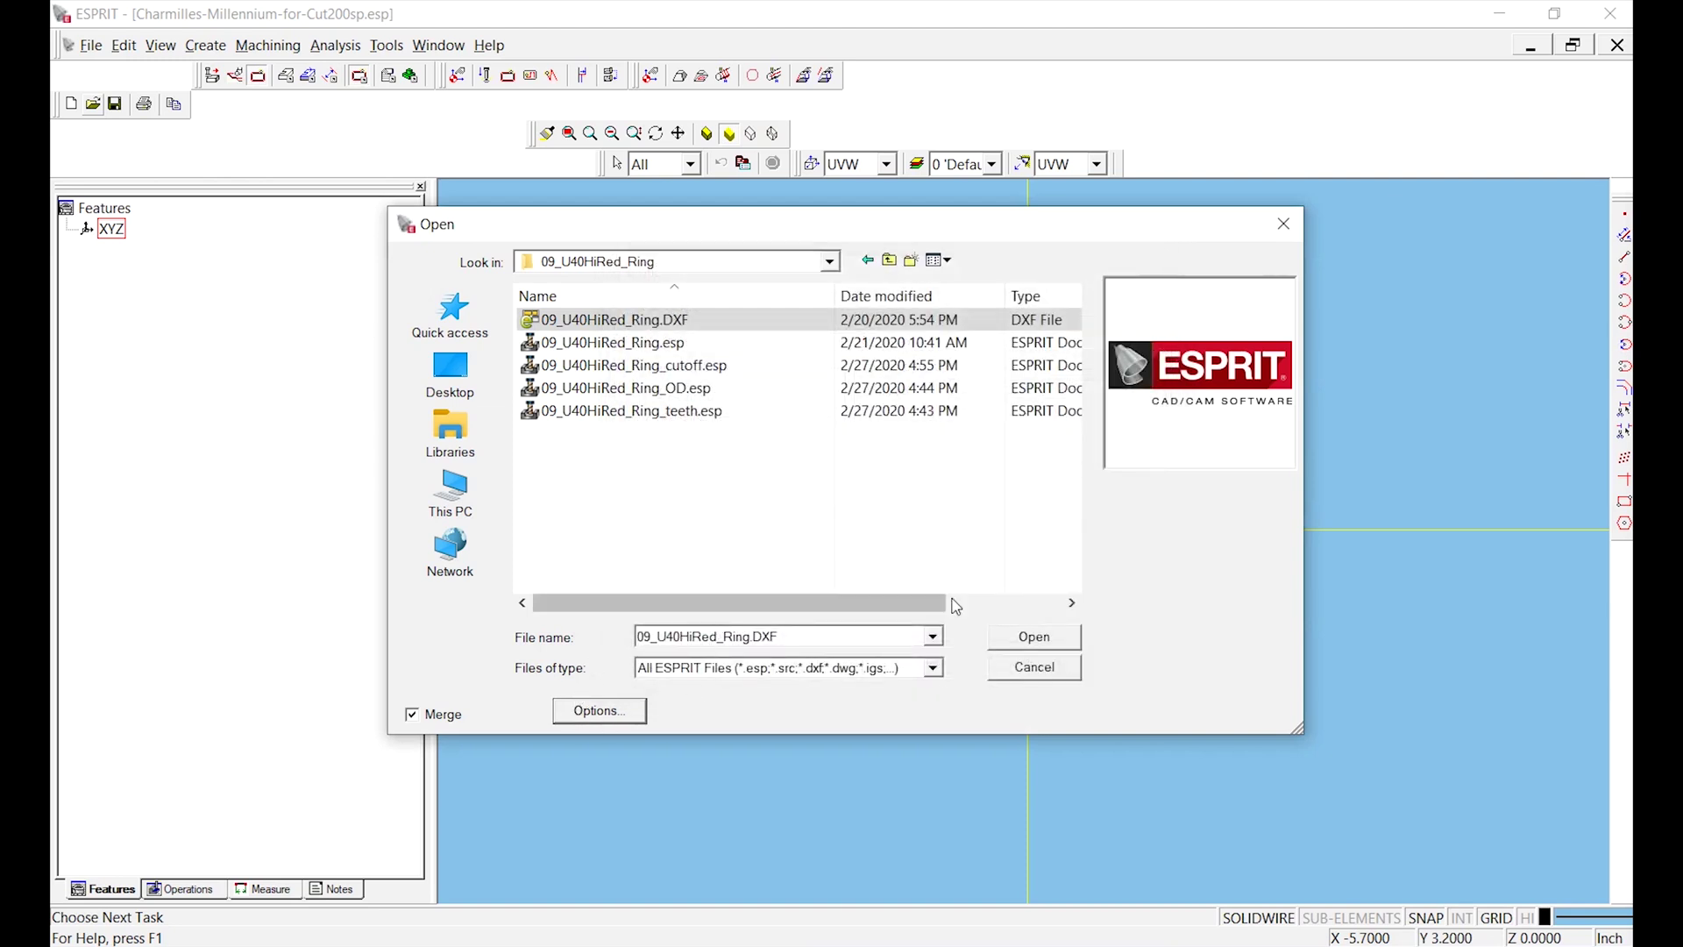
pyautogui.click(1032, 638)
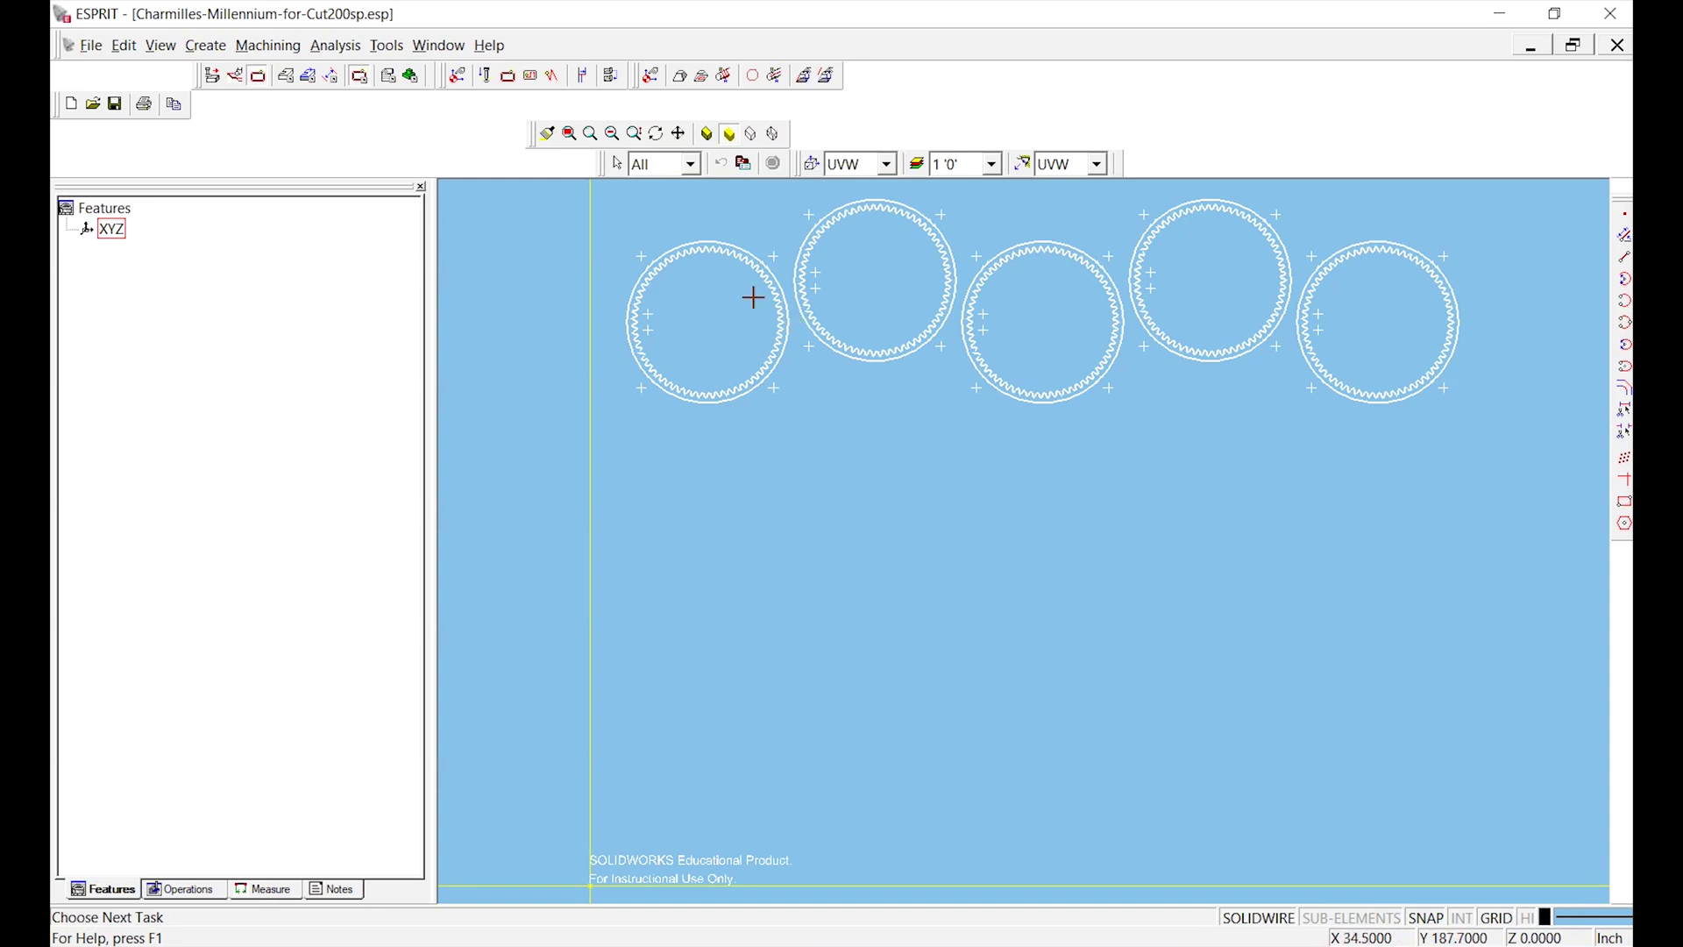
pyautogui.hotkey('ctrl', 'o')
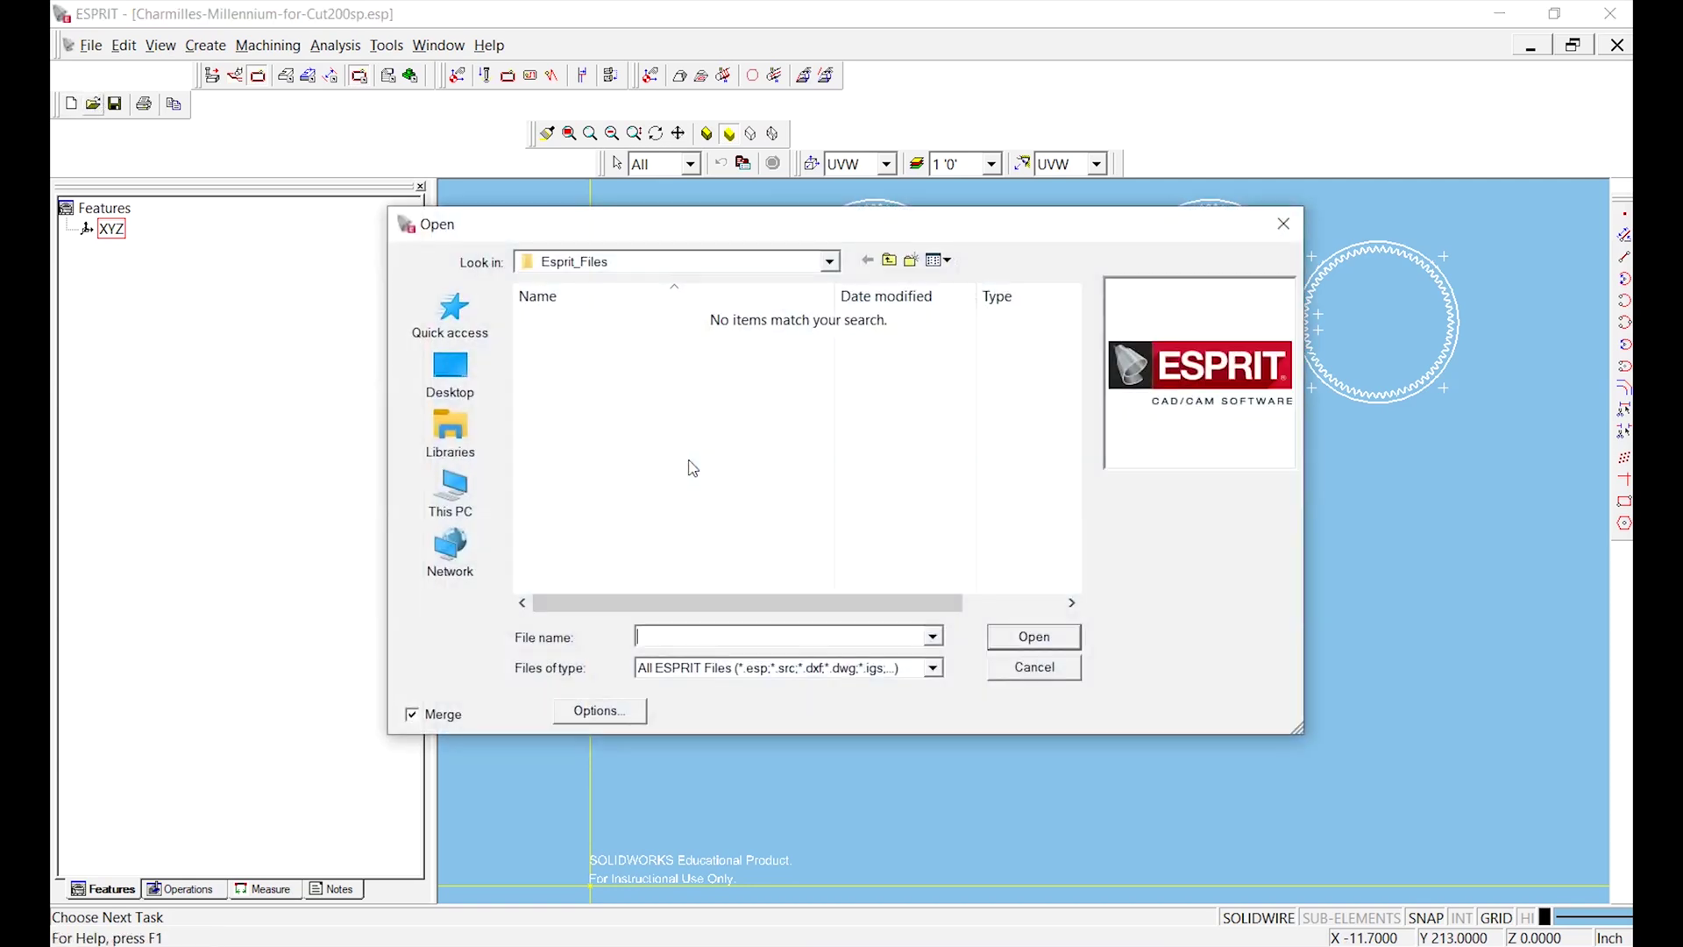
pyautogui.click(828, 261)
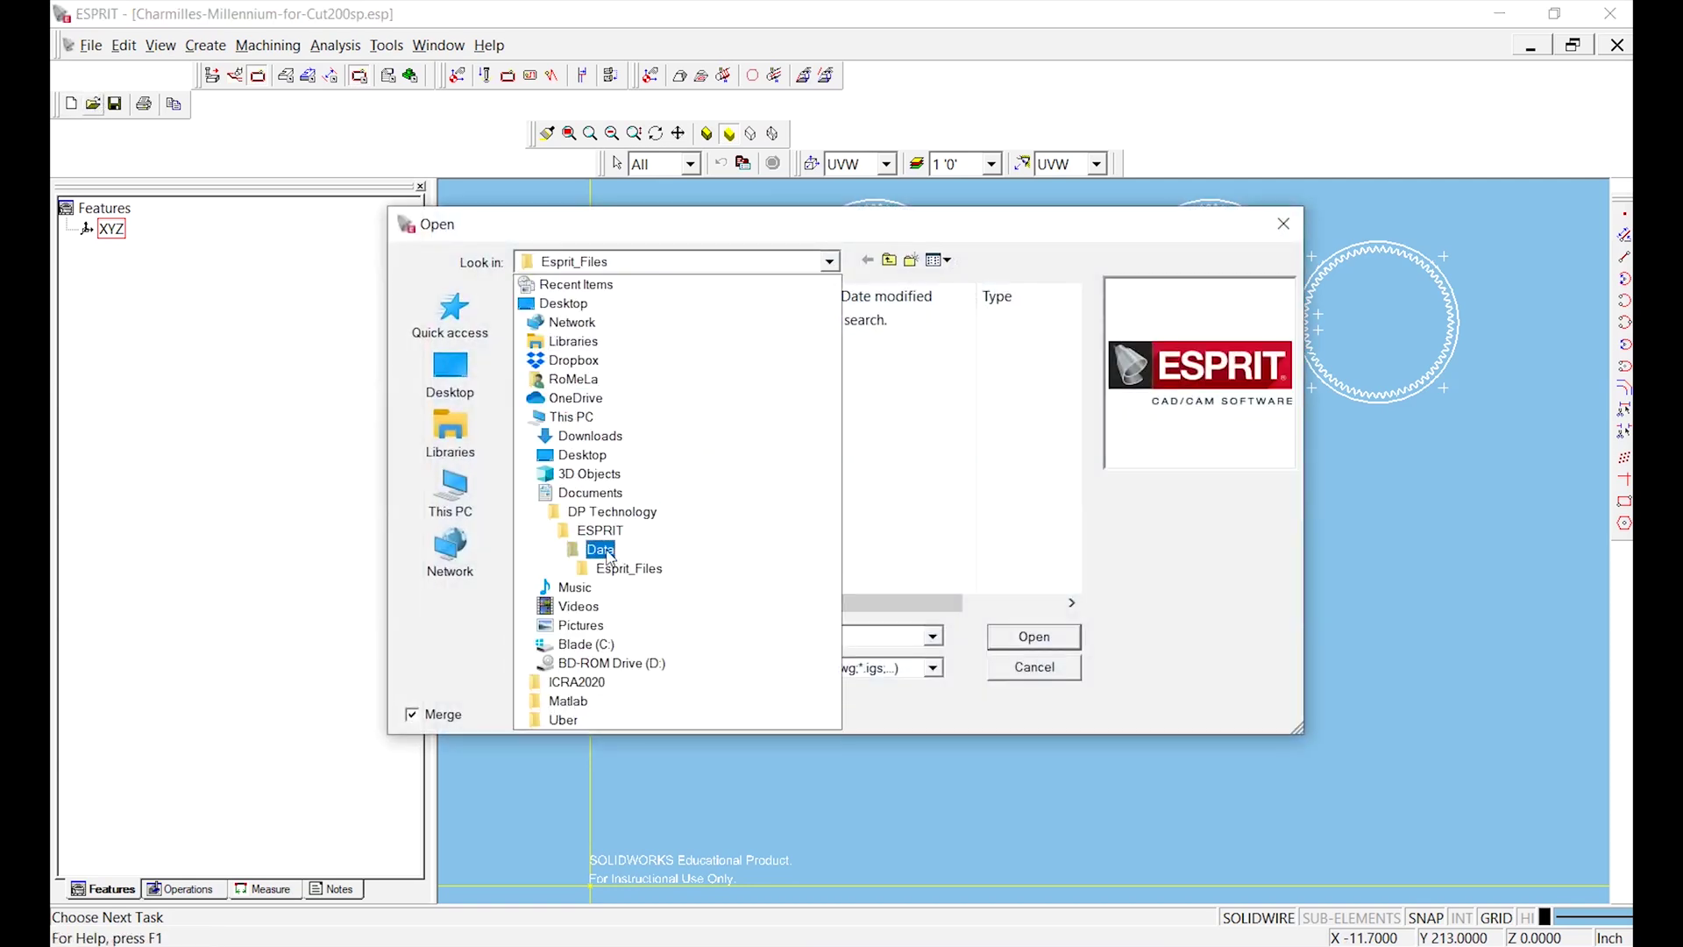
pyautogui.click(1052, 669)
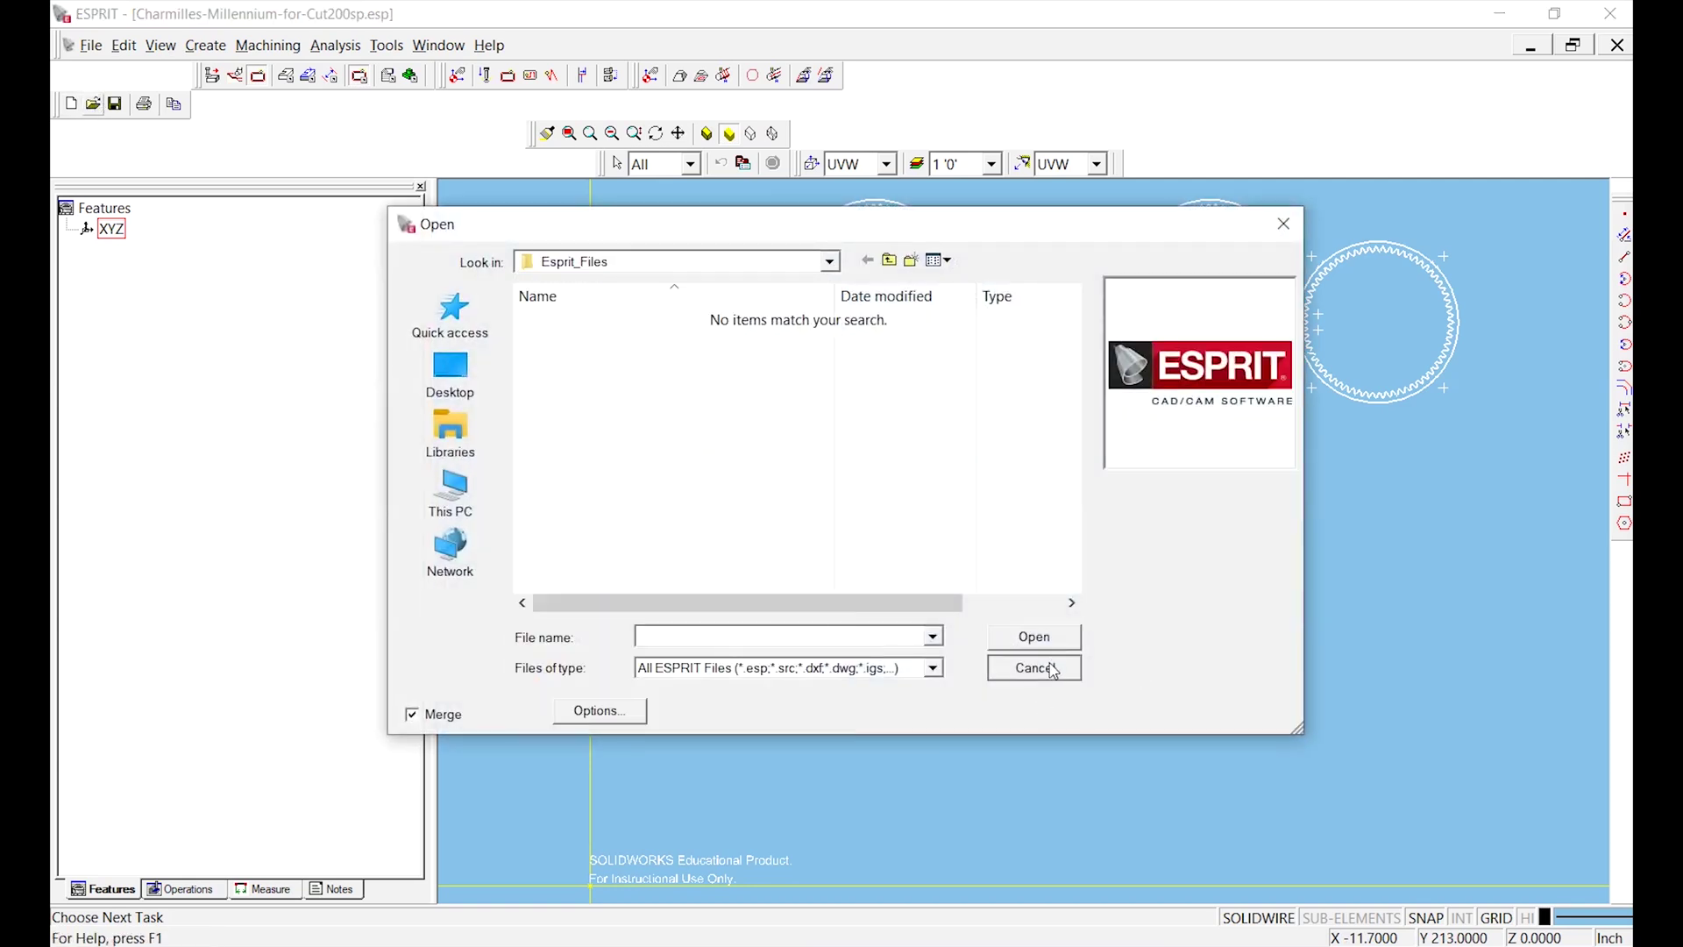
pyautogui.click(1052, 670)
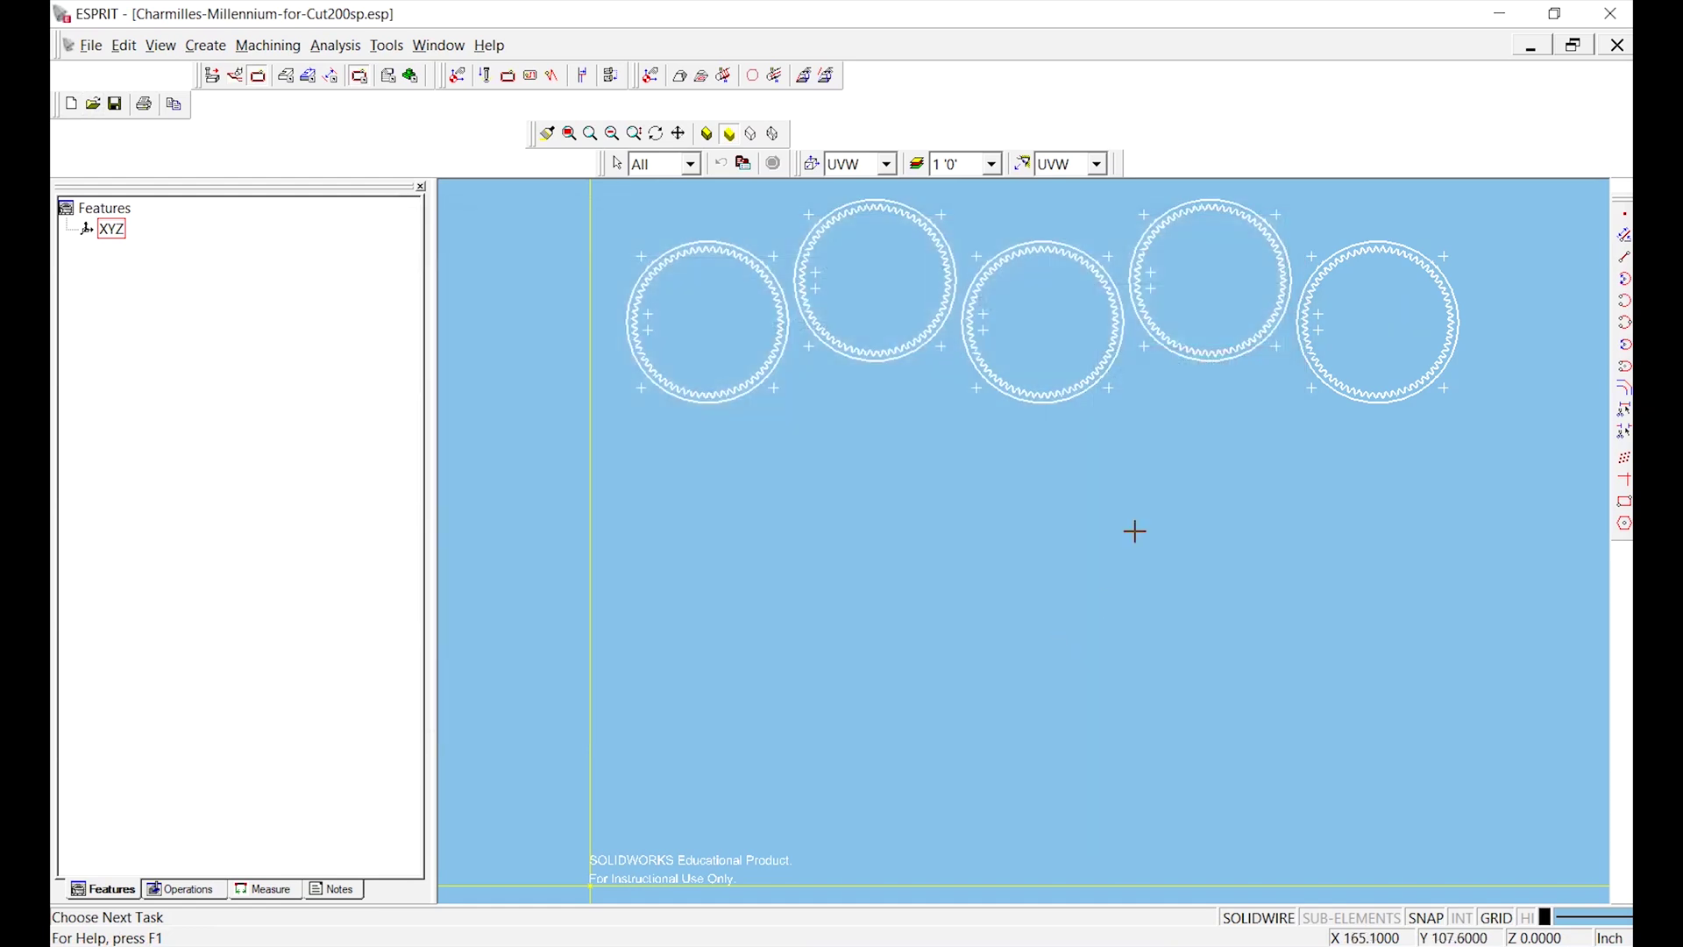
# Discard the current document without saving and start a new one from the template Charmilles-Millennium-for-Cut200sp.est
pyautogui.click(71, 104)
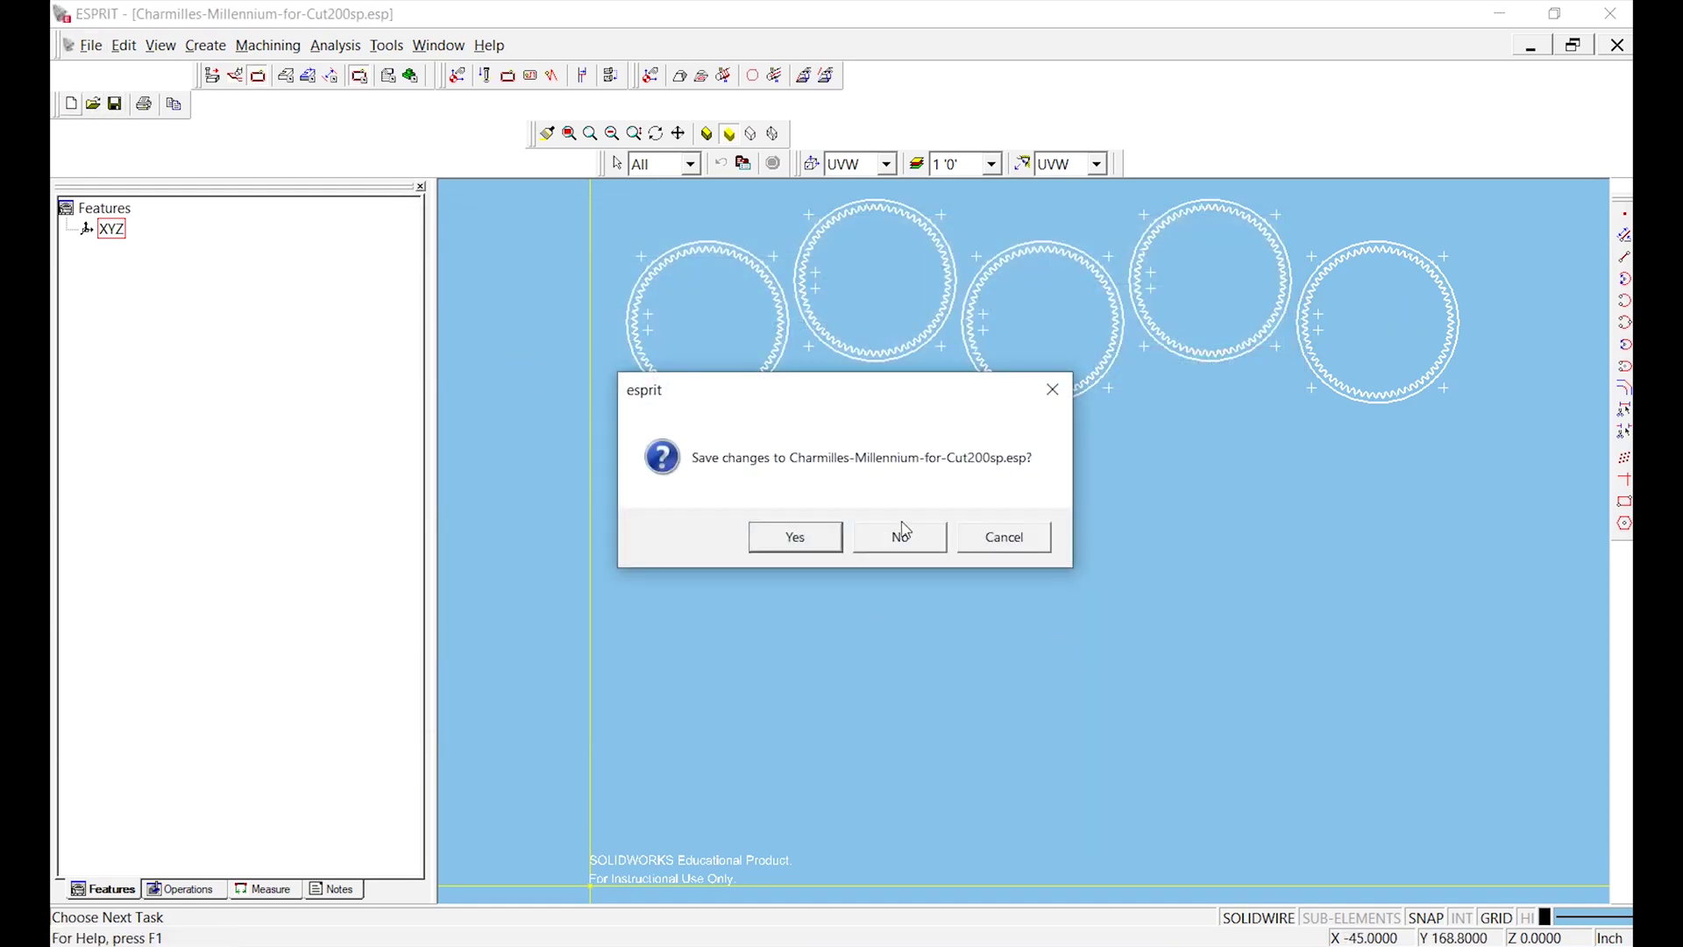
pyautogui.click(900, 536)
pyautogui.click(764, 366)
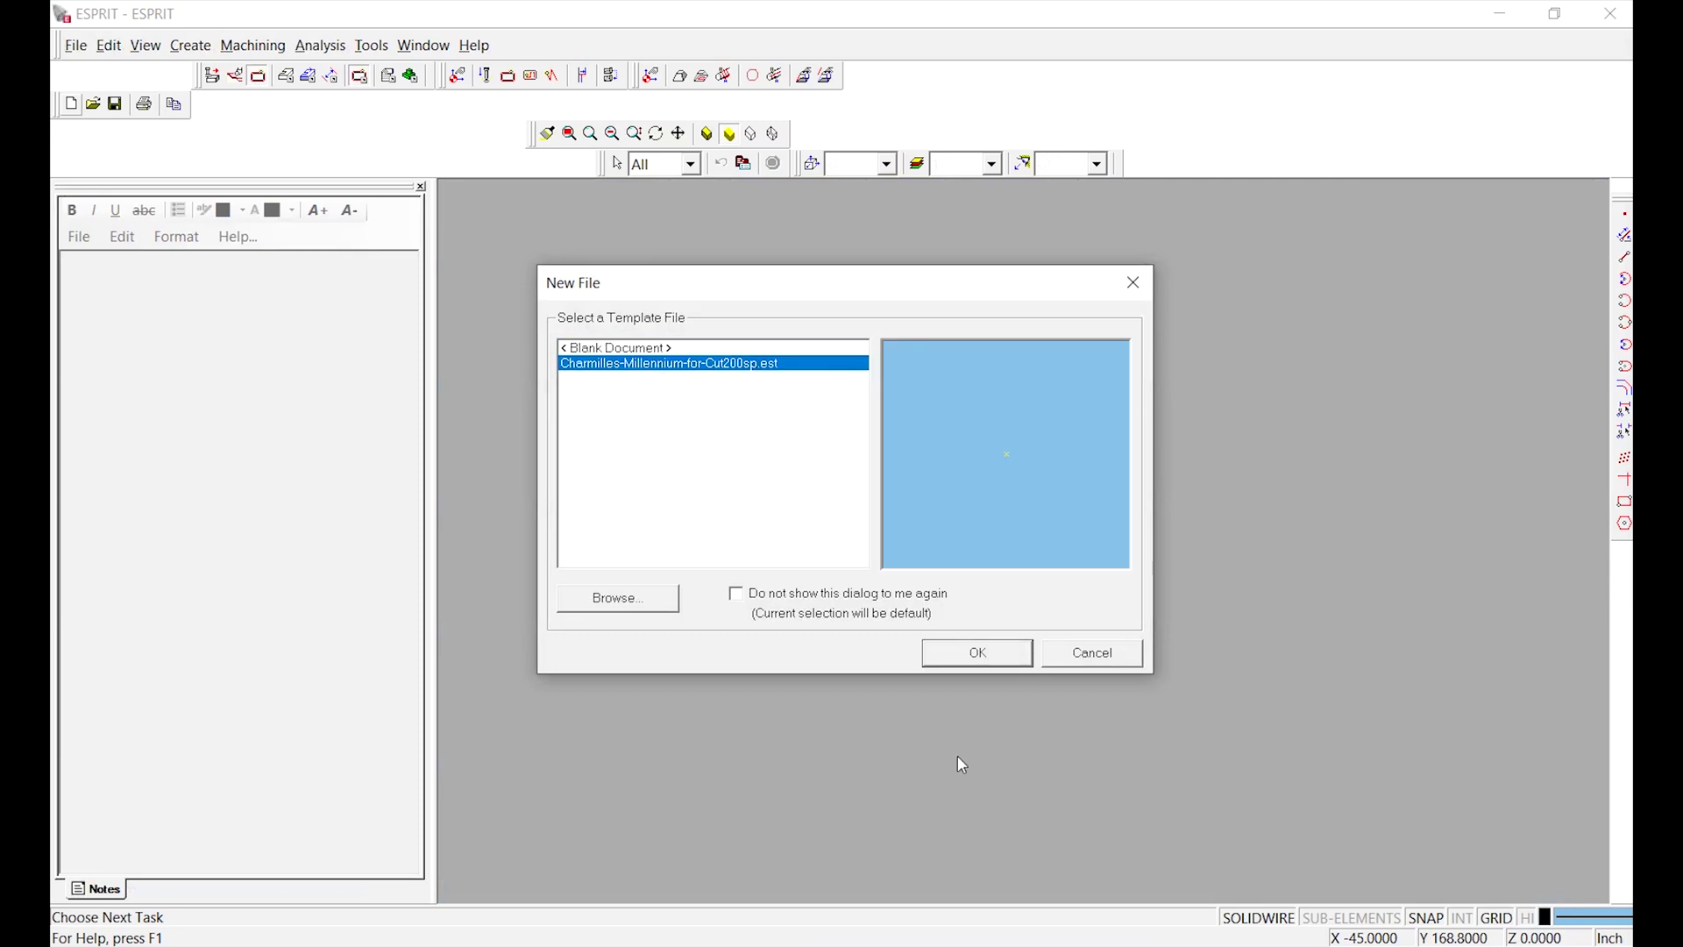
pyautogui.click(997, 653)
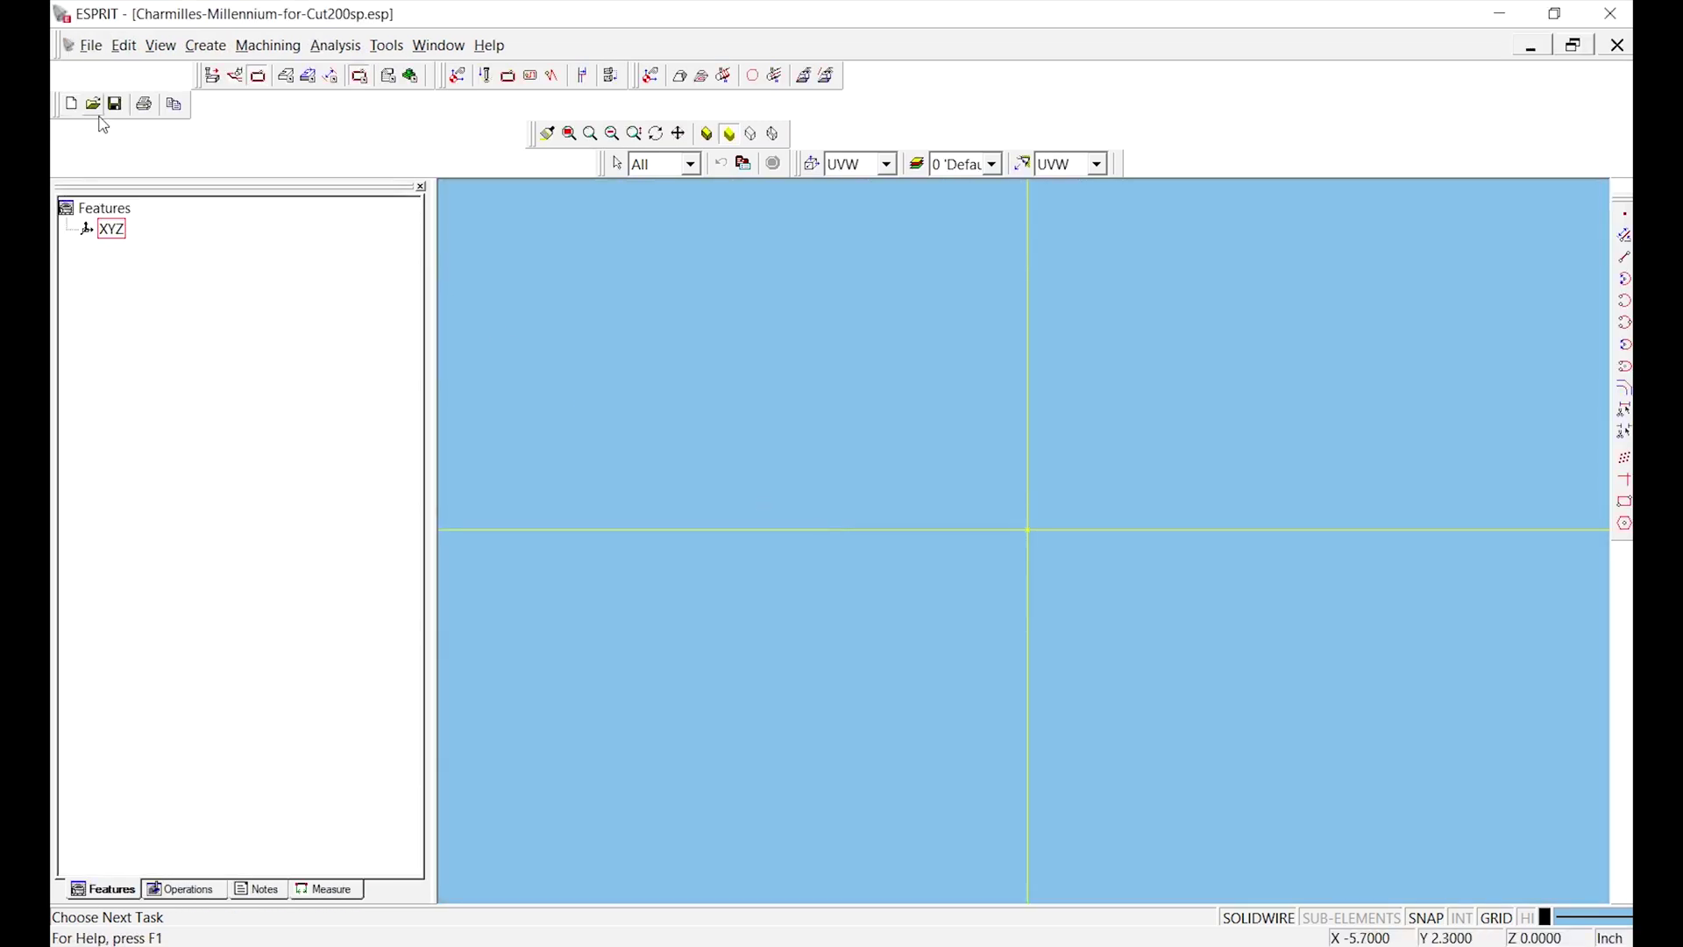
# Merge 09_U40HiRed_Ring.DXF from the 09_U40HiRed_Ring folder in EDM into the document with the import file unit set to Metric
pyautogui.click(93, 104)
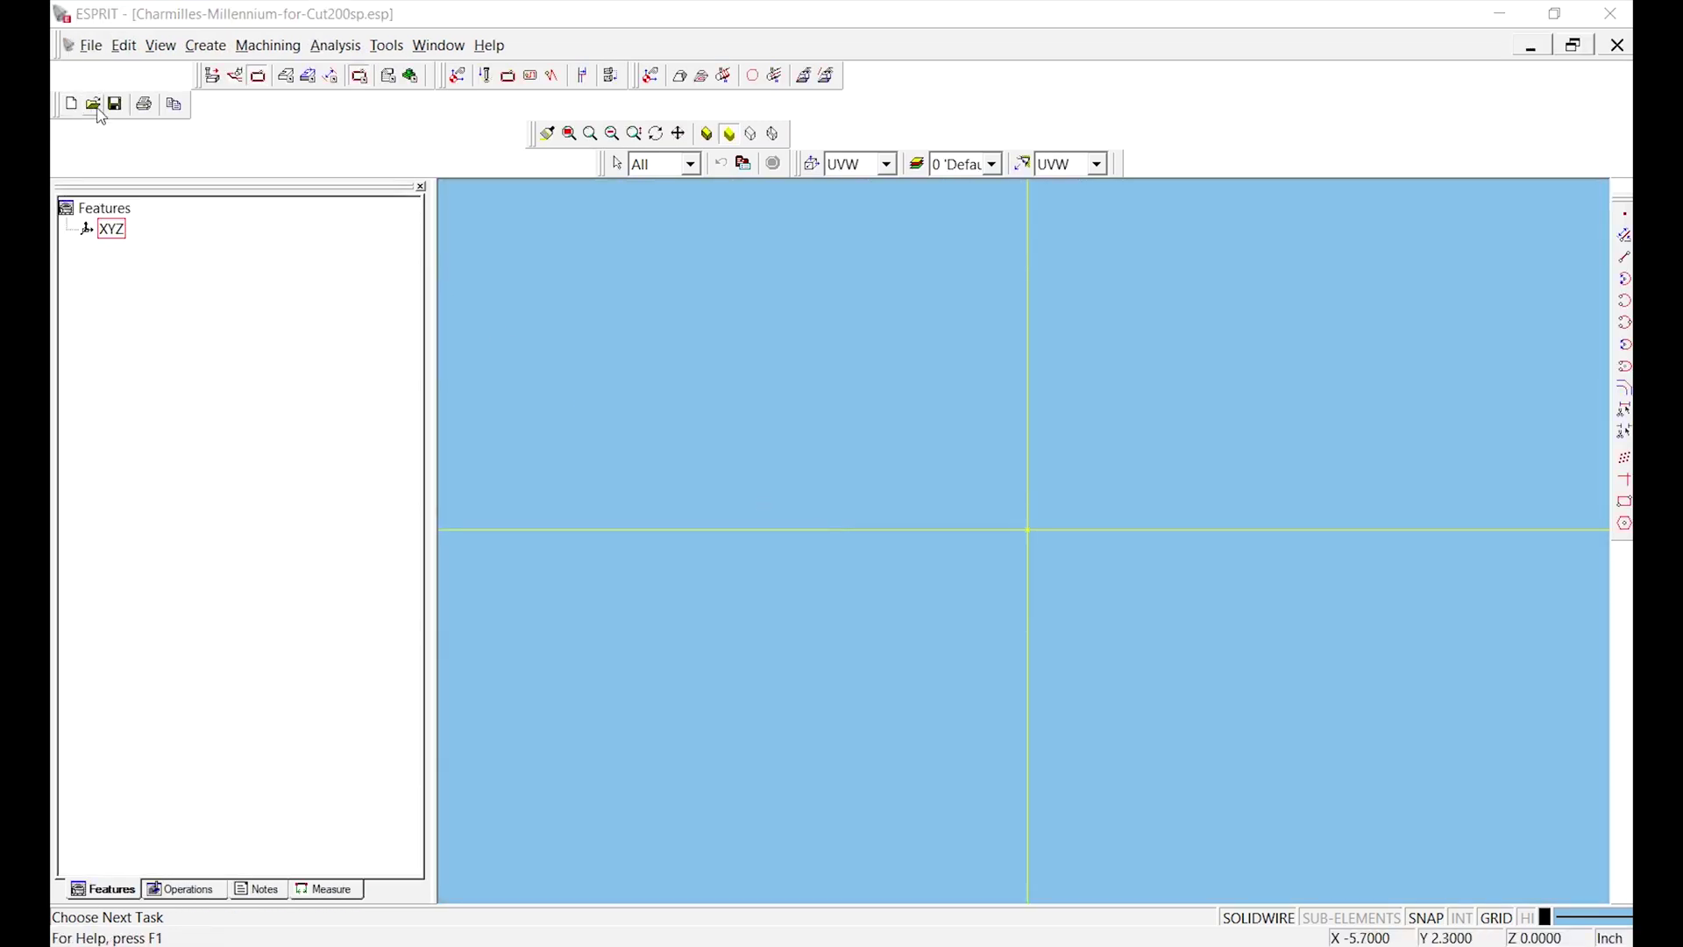
pyautogui.click(829, 262)
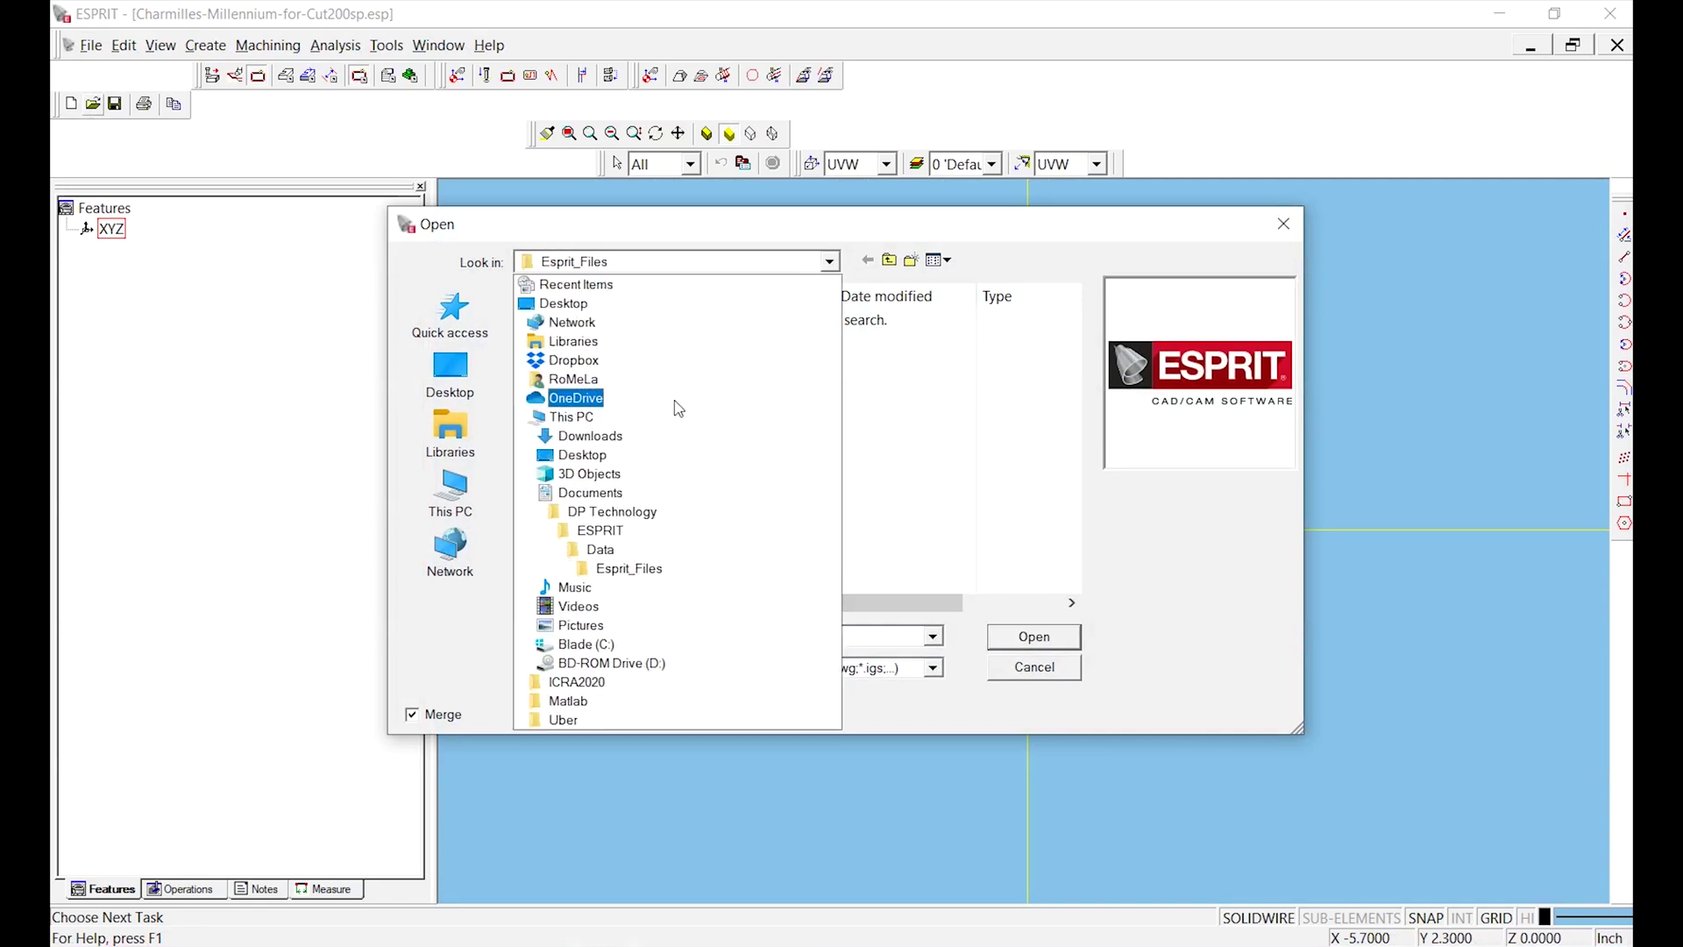
pyautogui.click(631, 470)
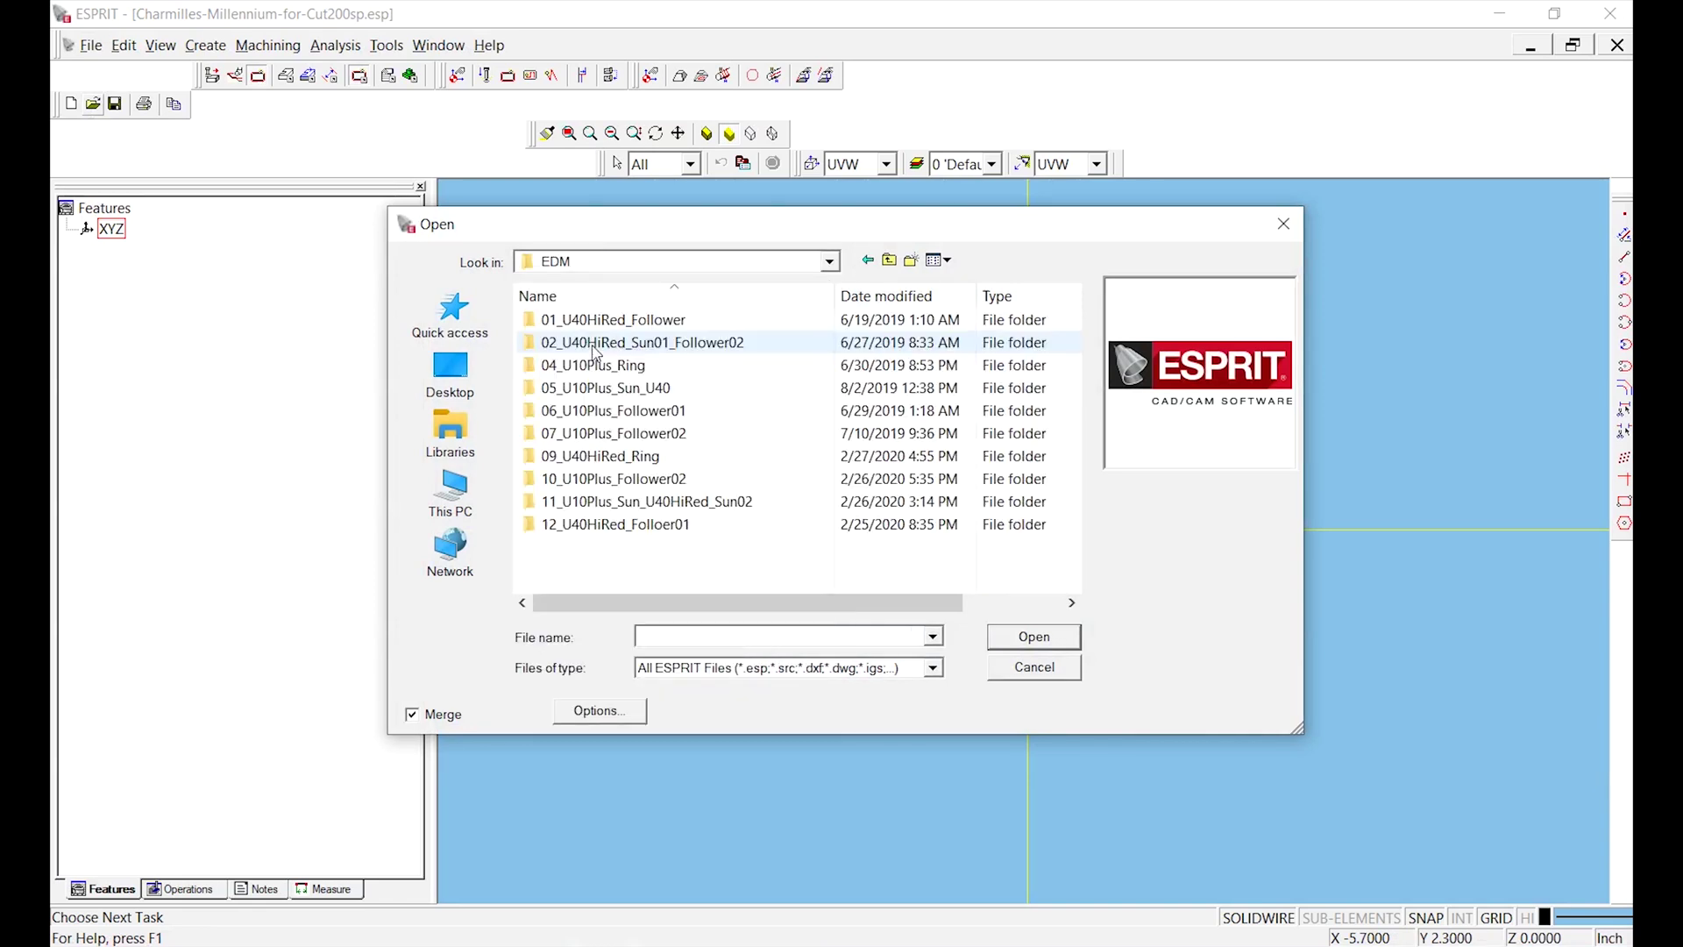
pyautogui.doubleClick(603, 455)
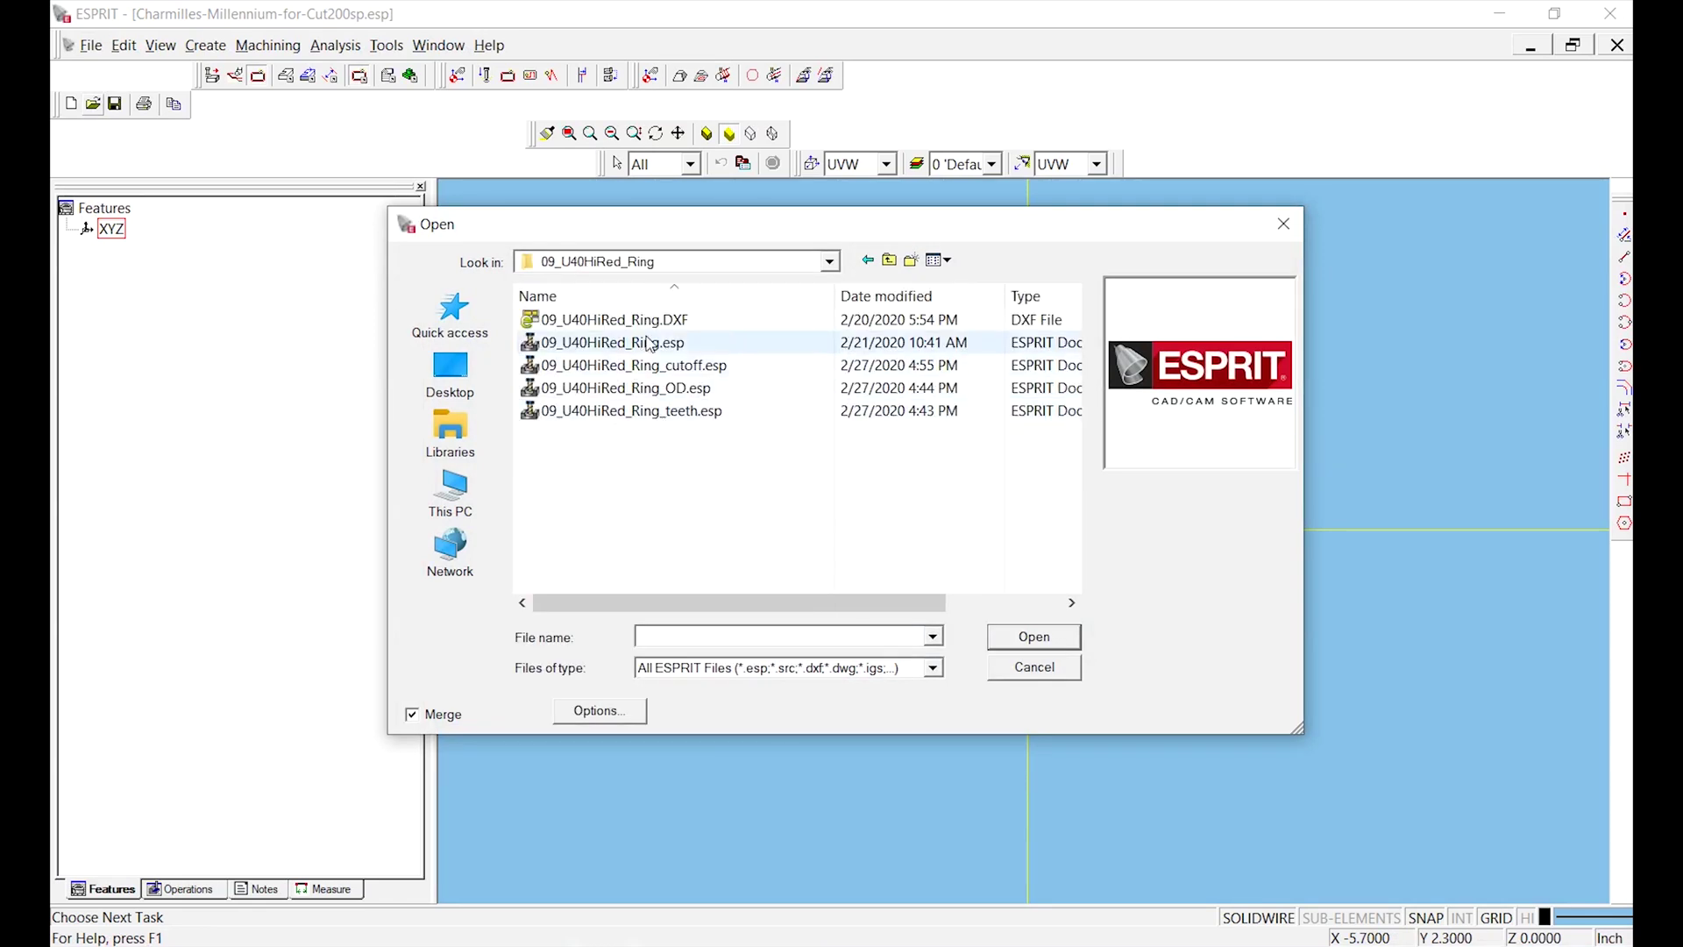
pyautogui.click(649, 320)
pyautogui.click(621, 710)
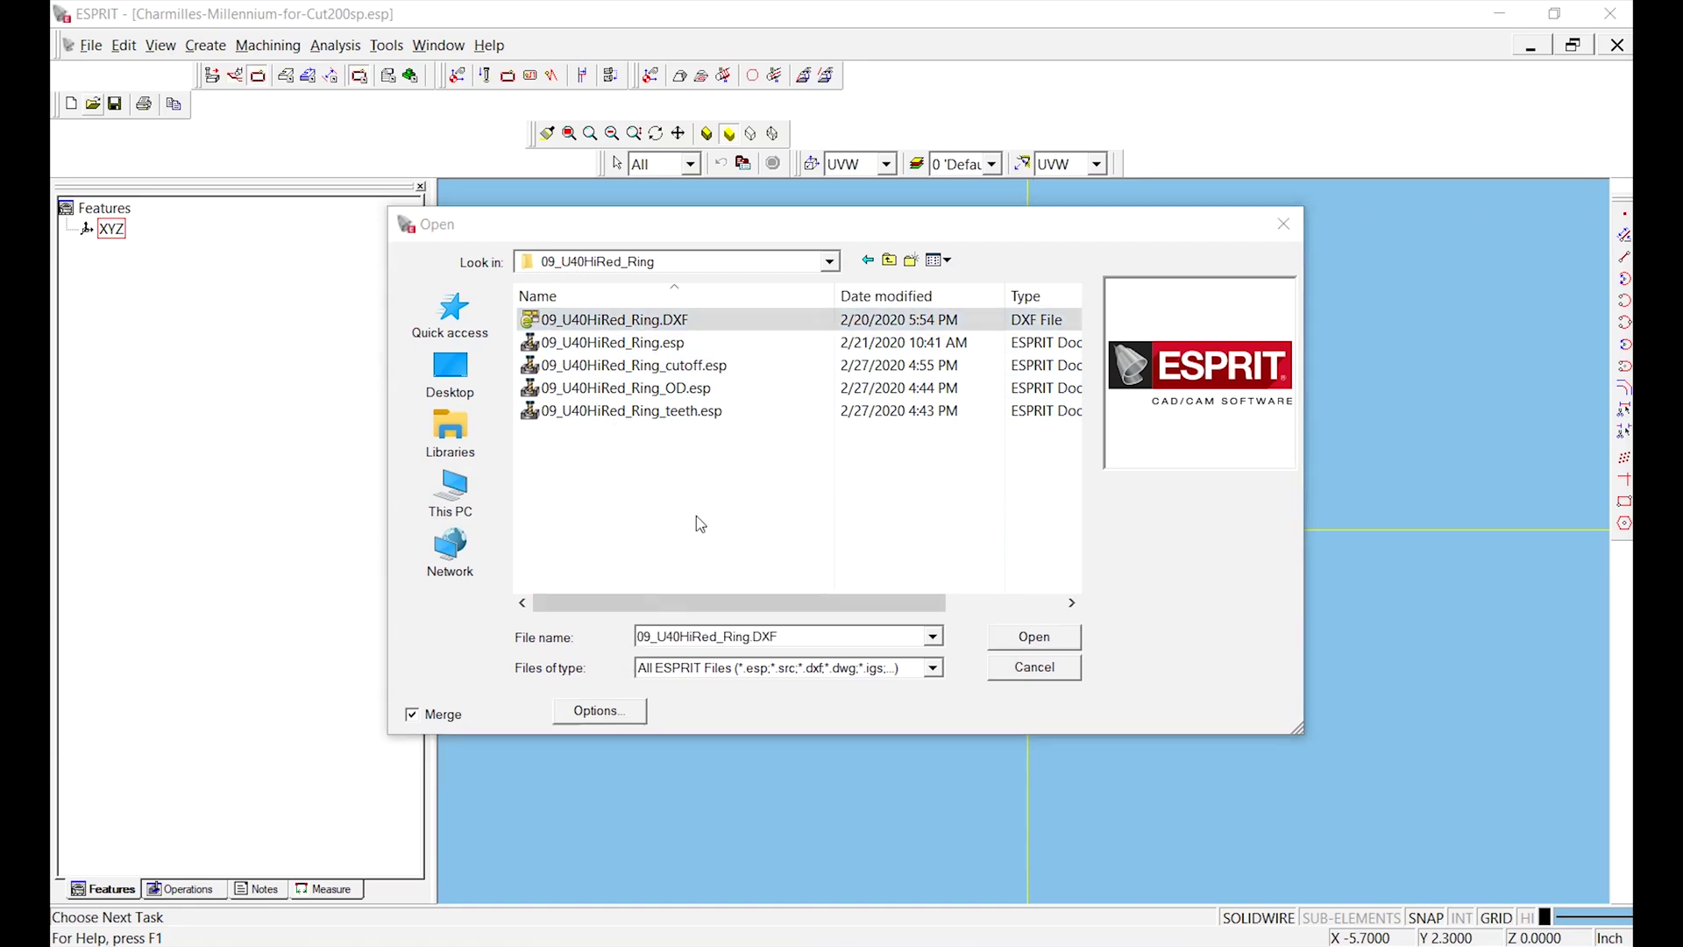
pyautogui.click(747, 435)
pyautogui.click(815, 671)
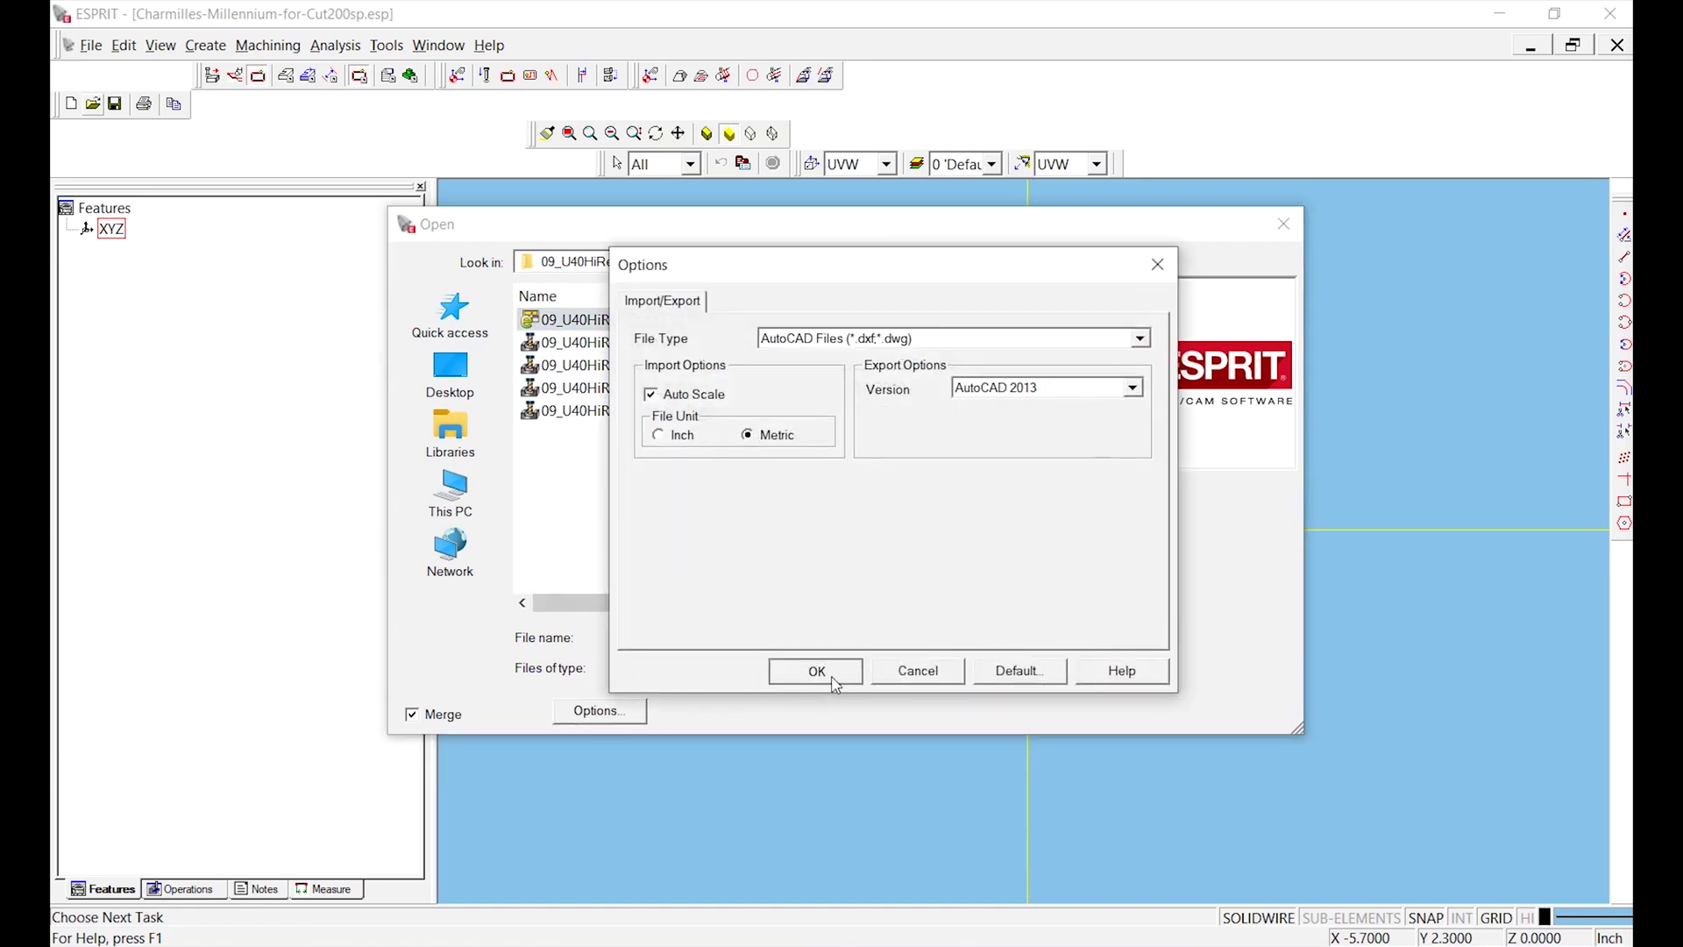
pyautogui.click(1033, 637)
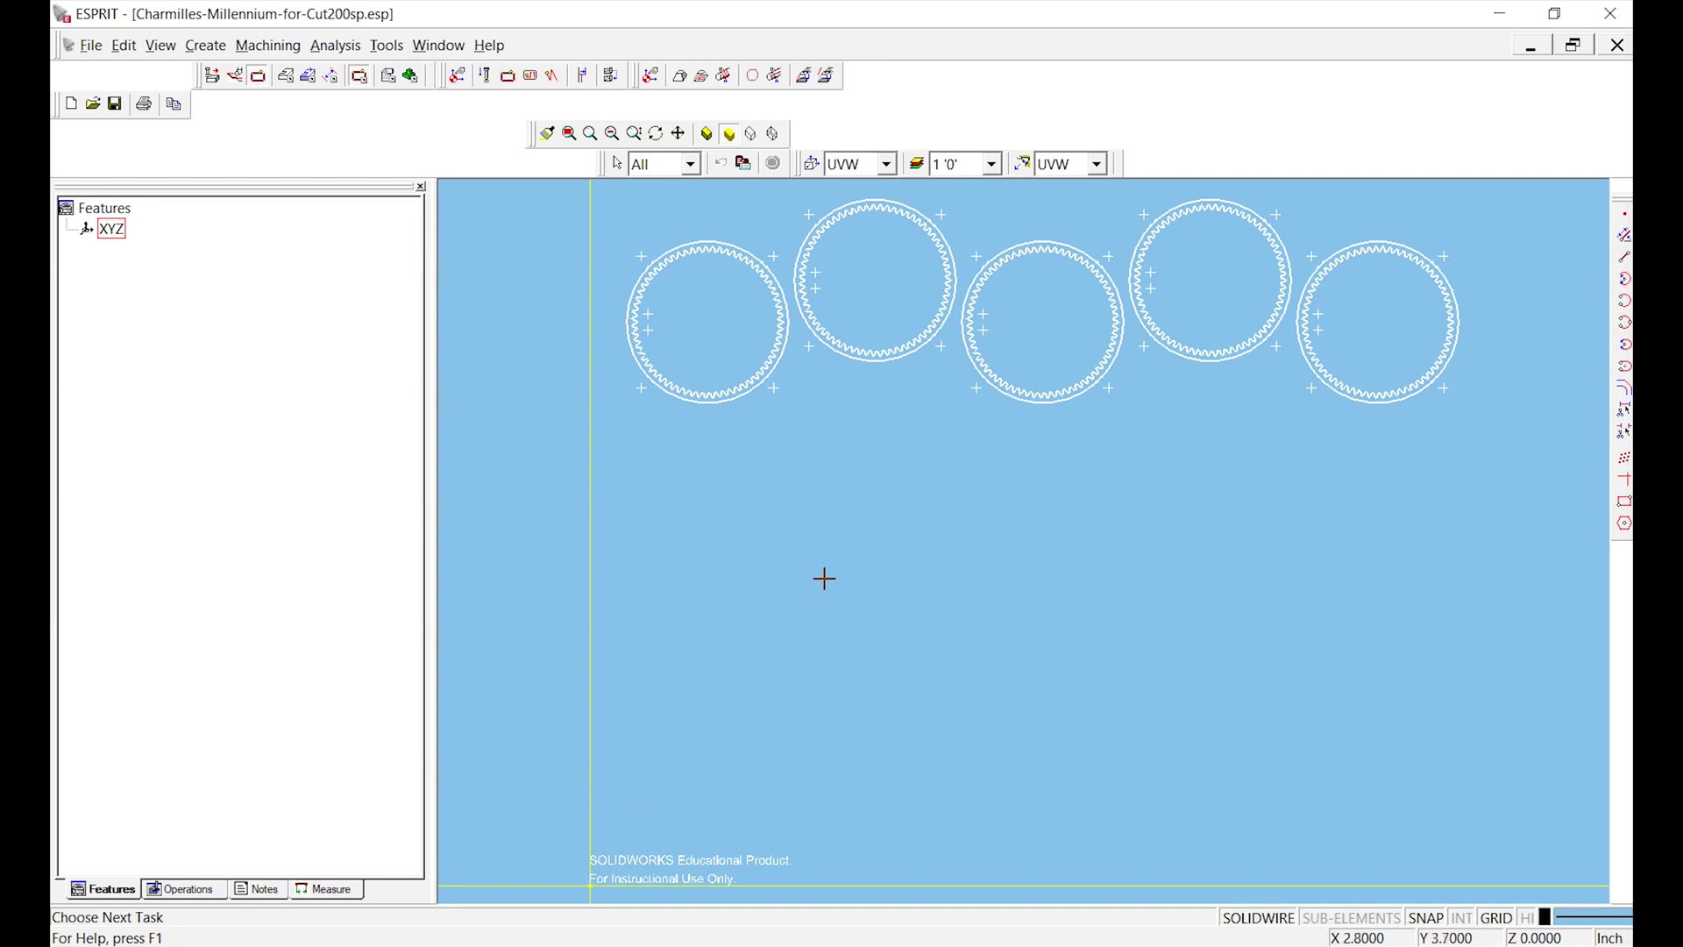
# Examine the layout of the imported ring gear profiles relative to the origin axes
pyautogui.scroll(-3, 825, 578)
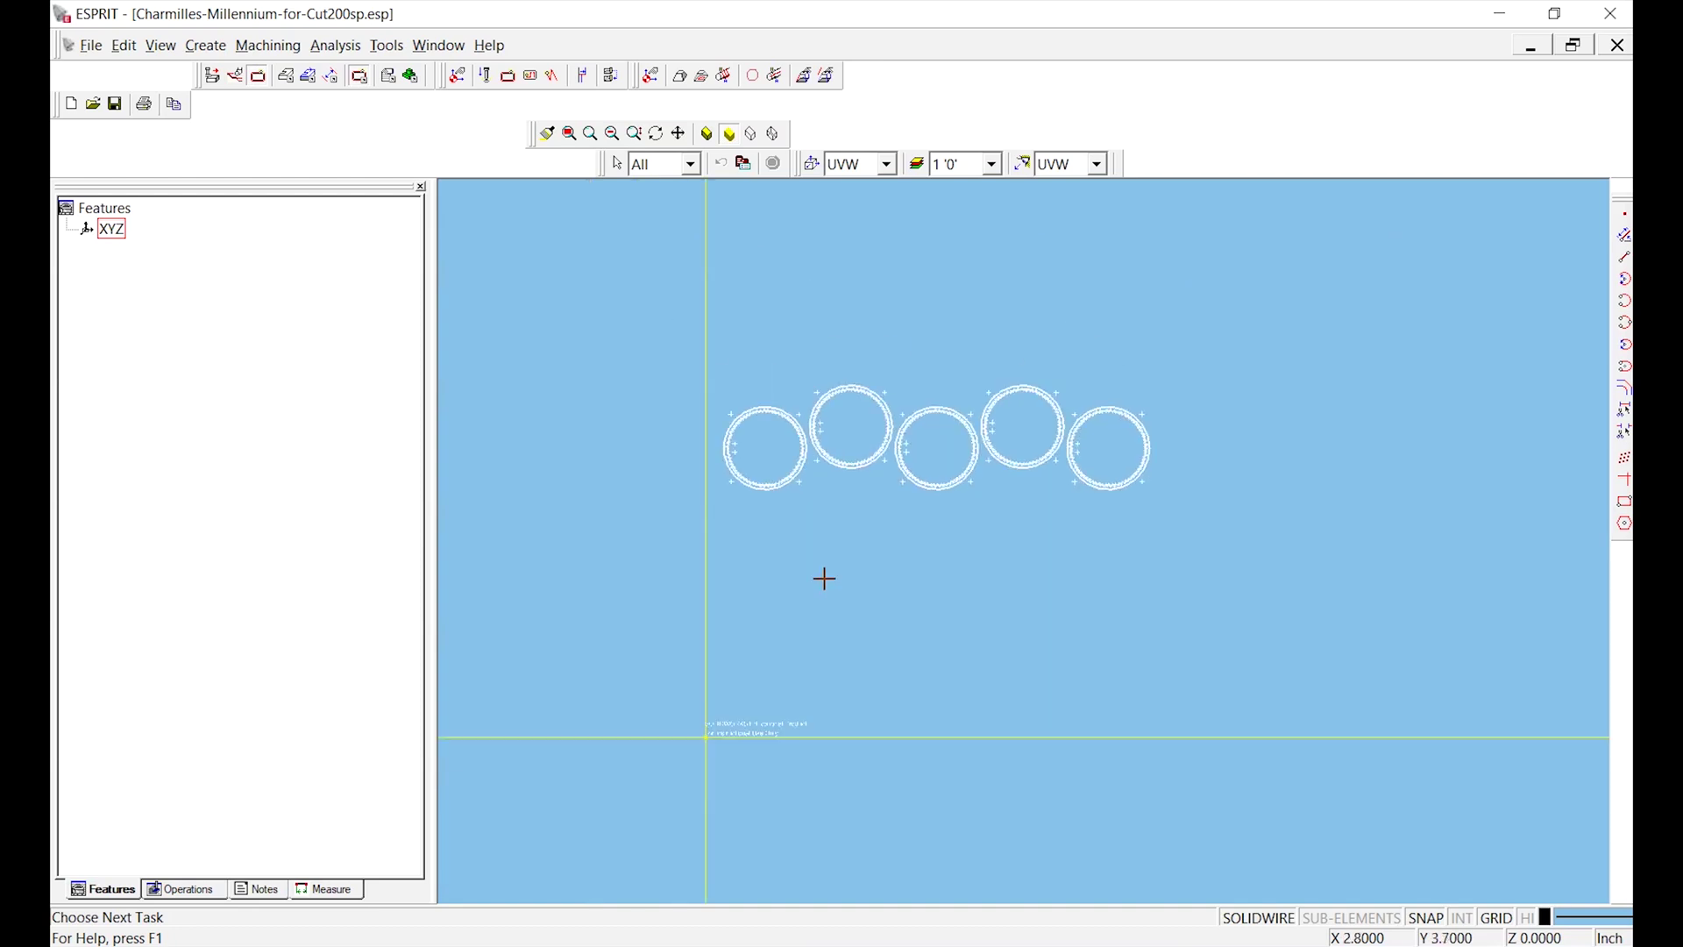
pyautogui.scroll(3, 824, 579)
pyautogui.scroll(-2, 825, 578)
pyautogui.scroll(3, 825, 578)
pyautogui.scroll(-3, 825, 578)
pyautogui.scroll(3, 824, 579)
pyautogui.scroll(-1, 825, 579)
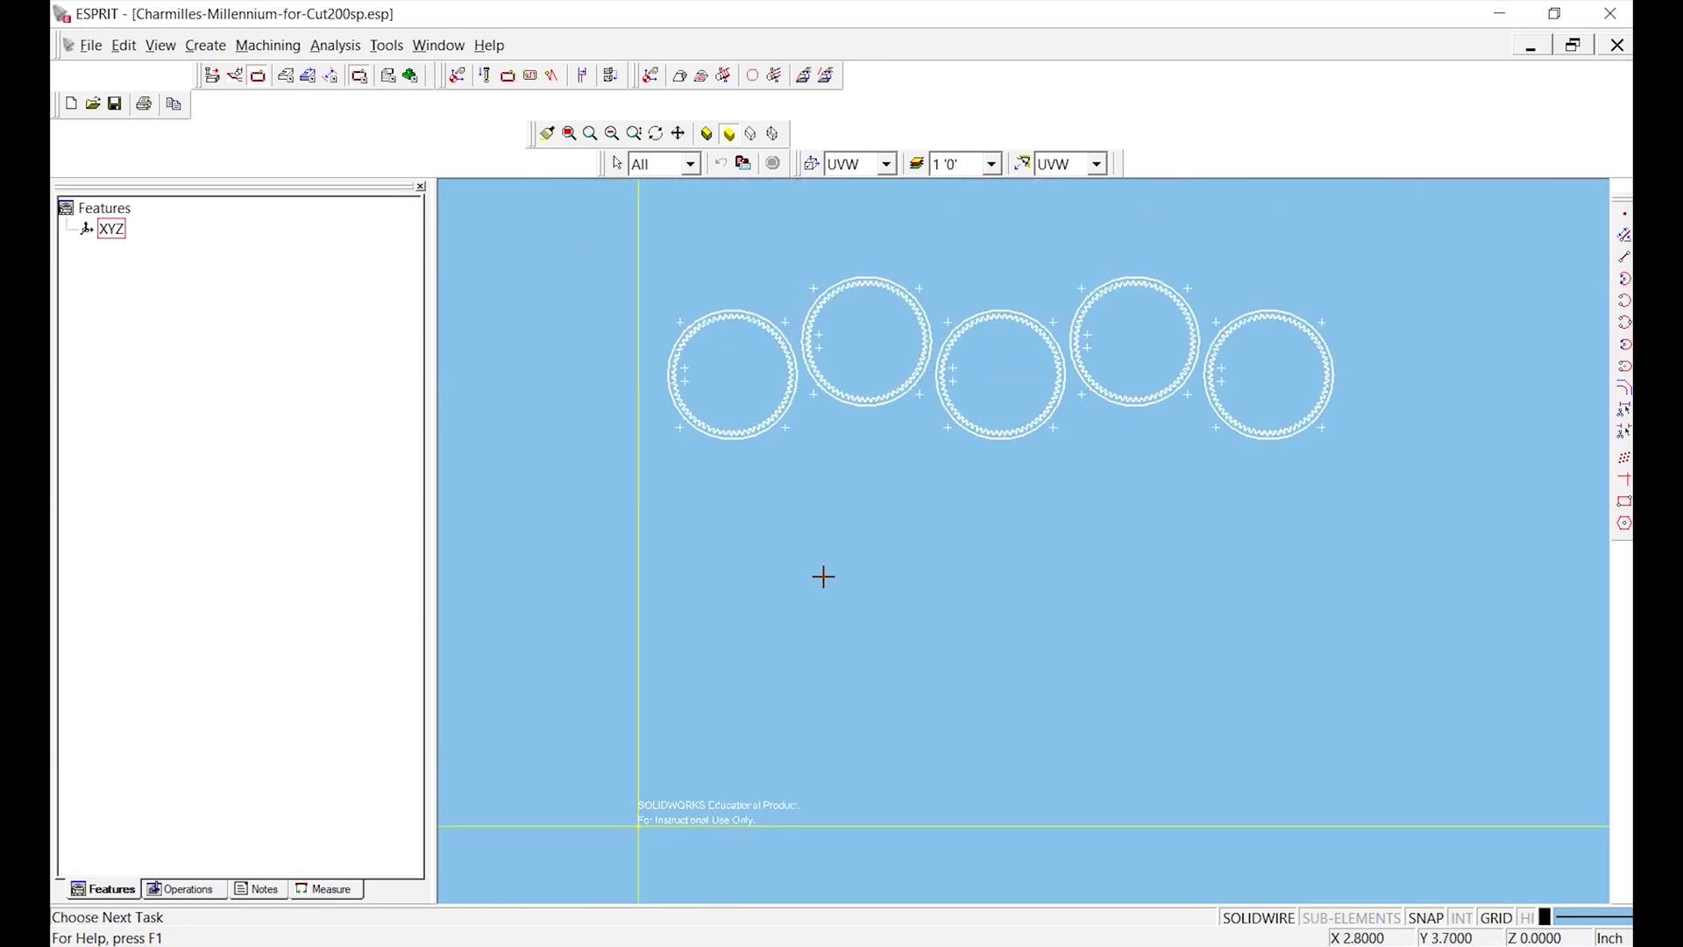
pyautogui.moveTo(824, 576)
pyautogui.mouseDown(button='middle')
pyautogui.moveTo(729, 613)
pyautogui.moveTo(891, 601)
pyautogui.moveTo(785, 623)
pyautogui.moveTo(903, 565)
pyautogui.mouseUp(button='middle')
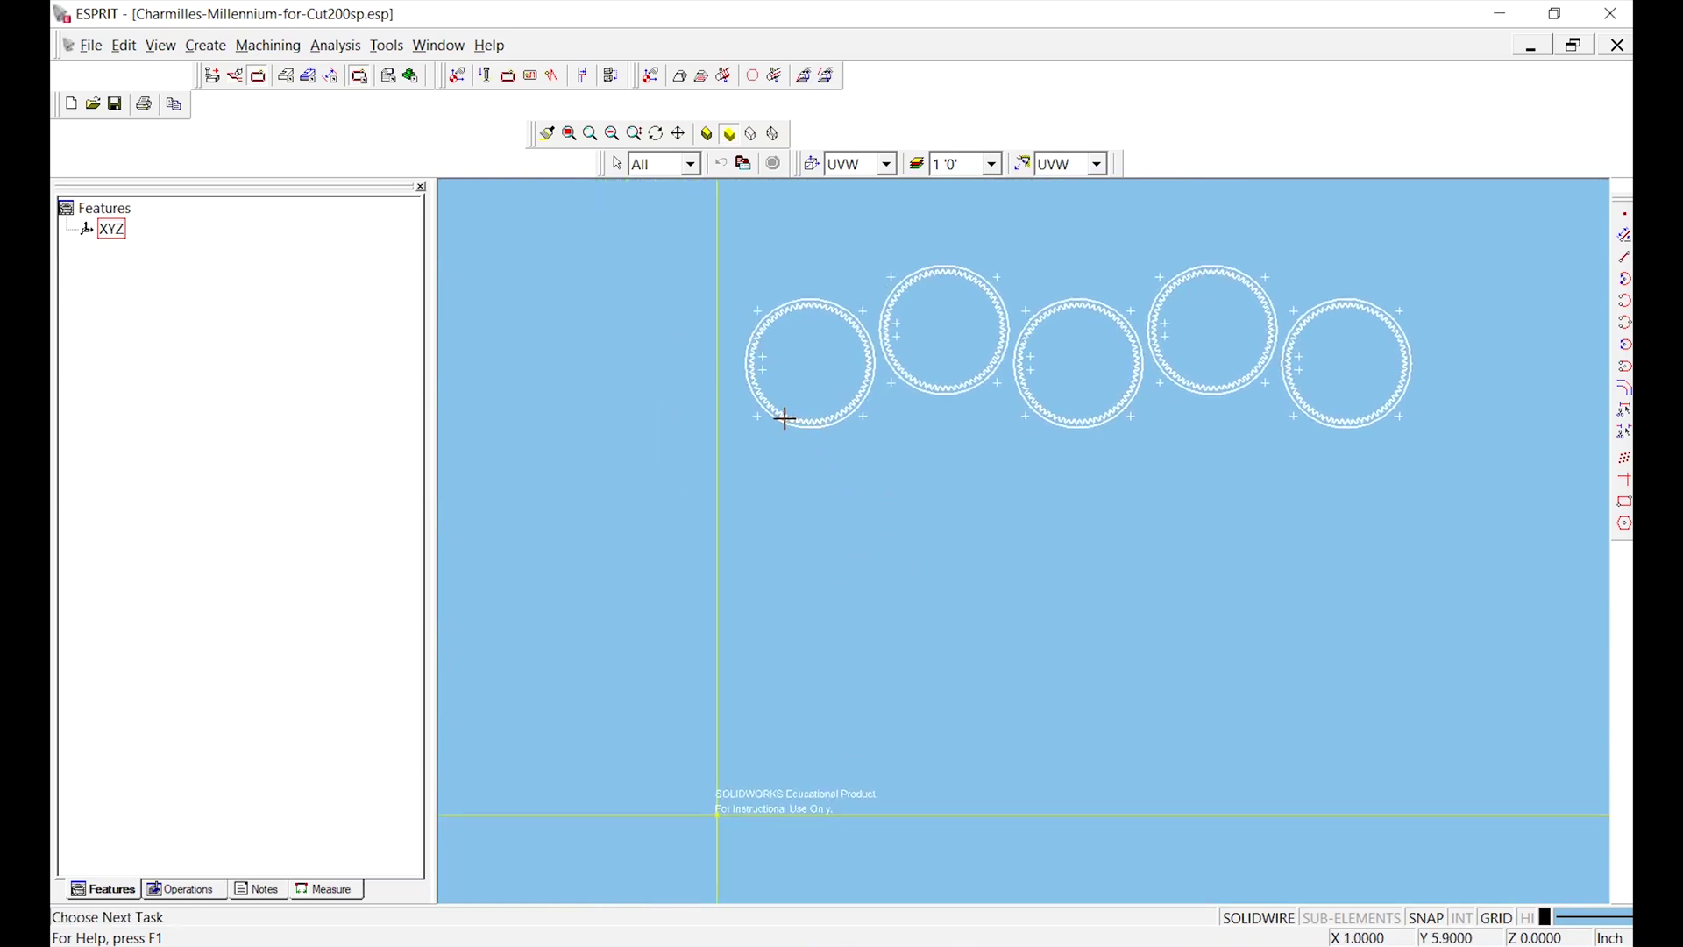
pyautogui.scroll(5, 794, 414)
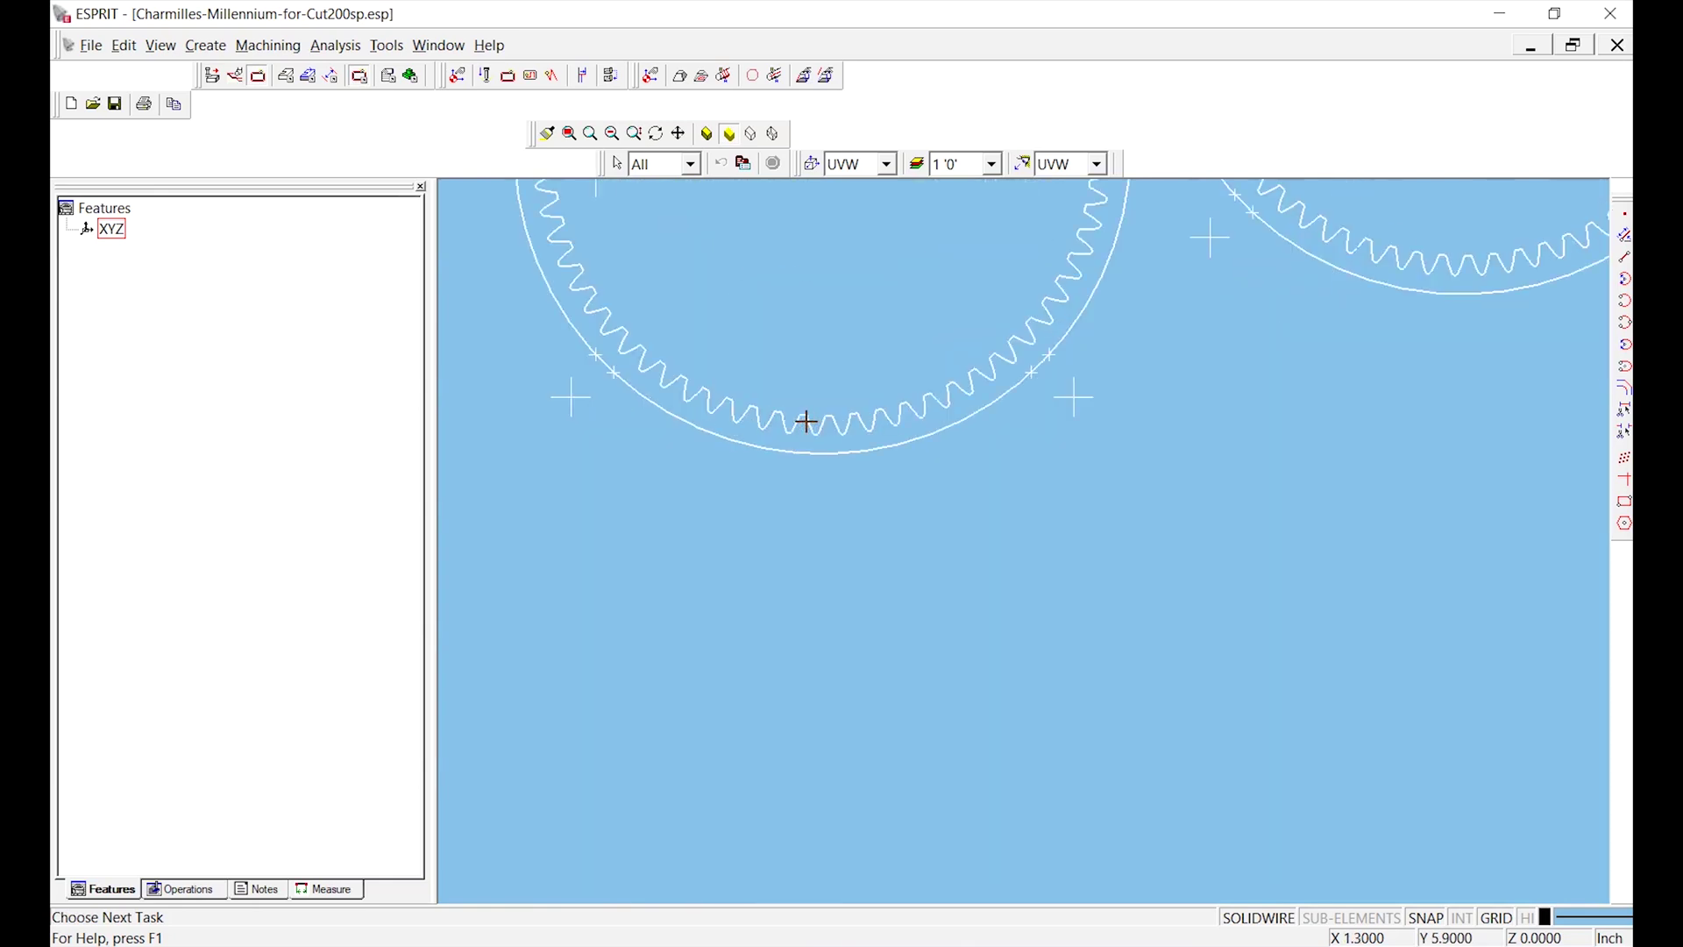
pyautogui.click(800, 429)
pyautogui.click(1288, 530)
pyautogui.press('Escape')
pyautogui.click(688, 426)
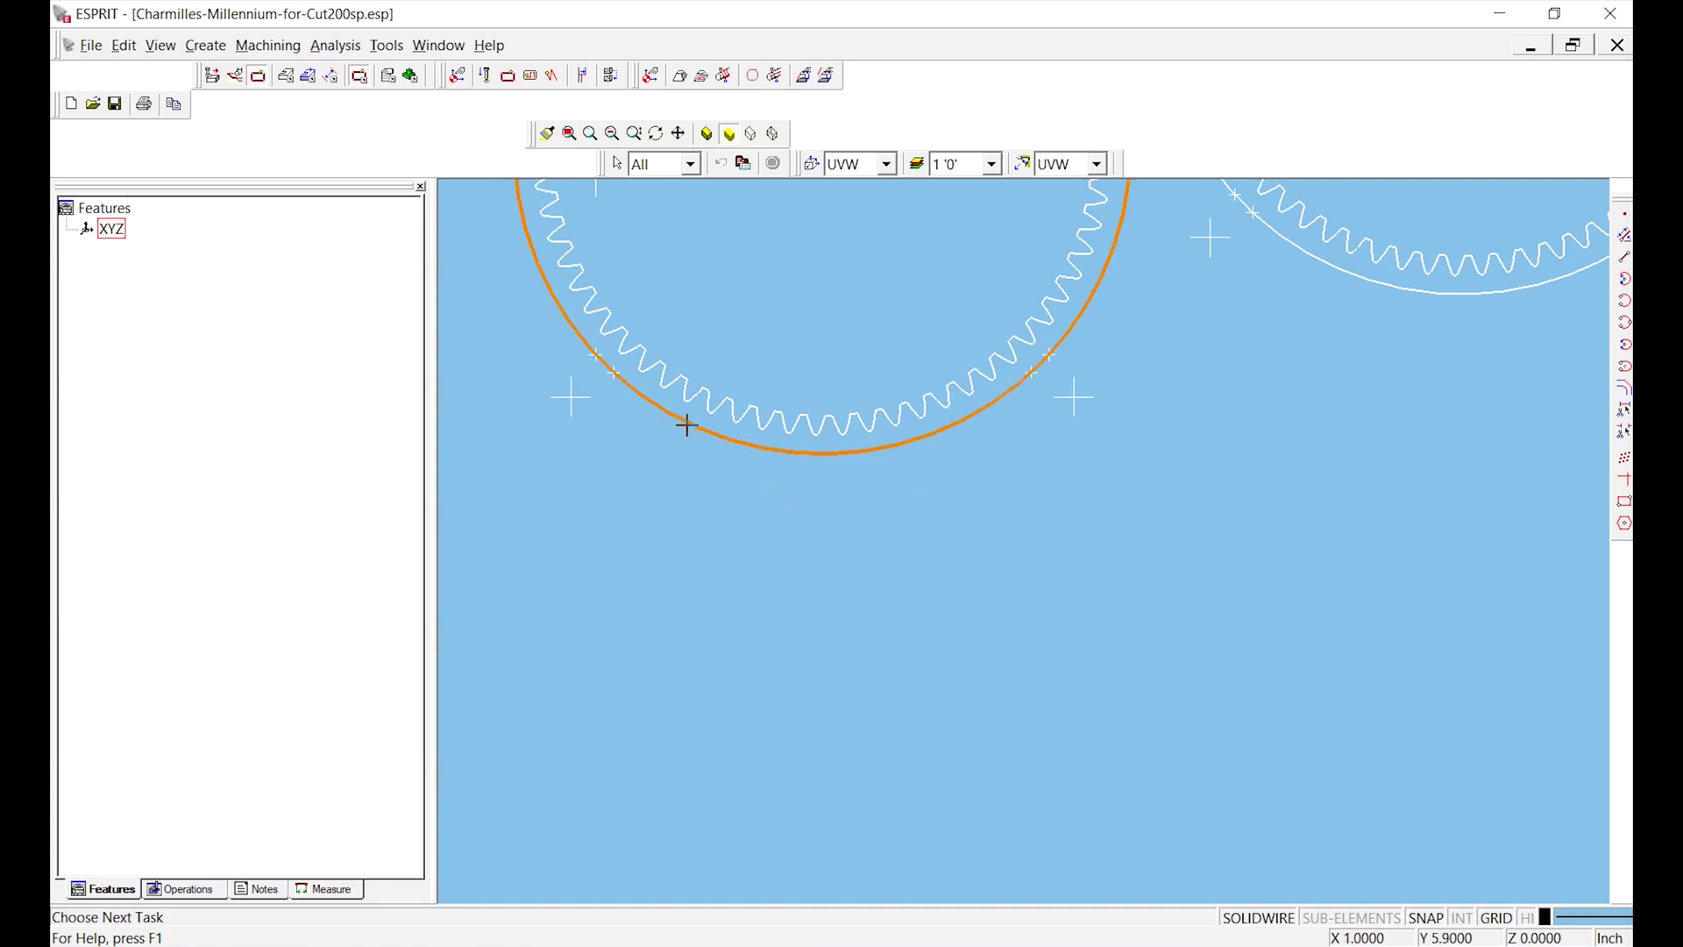
pyautogui.click(733, 346)
pyautogui.press('Escape')
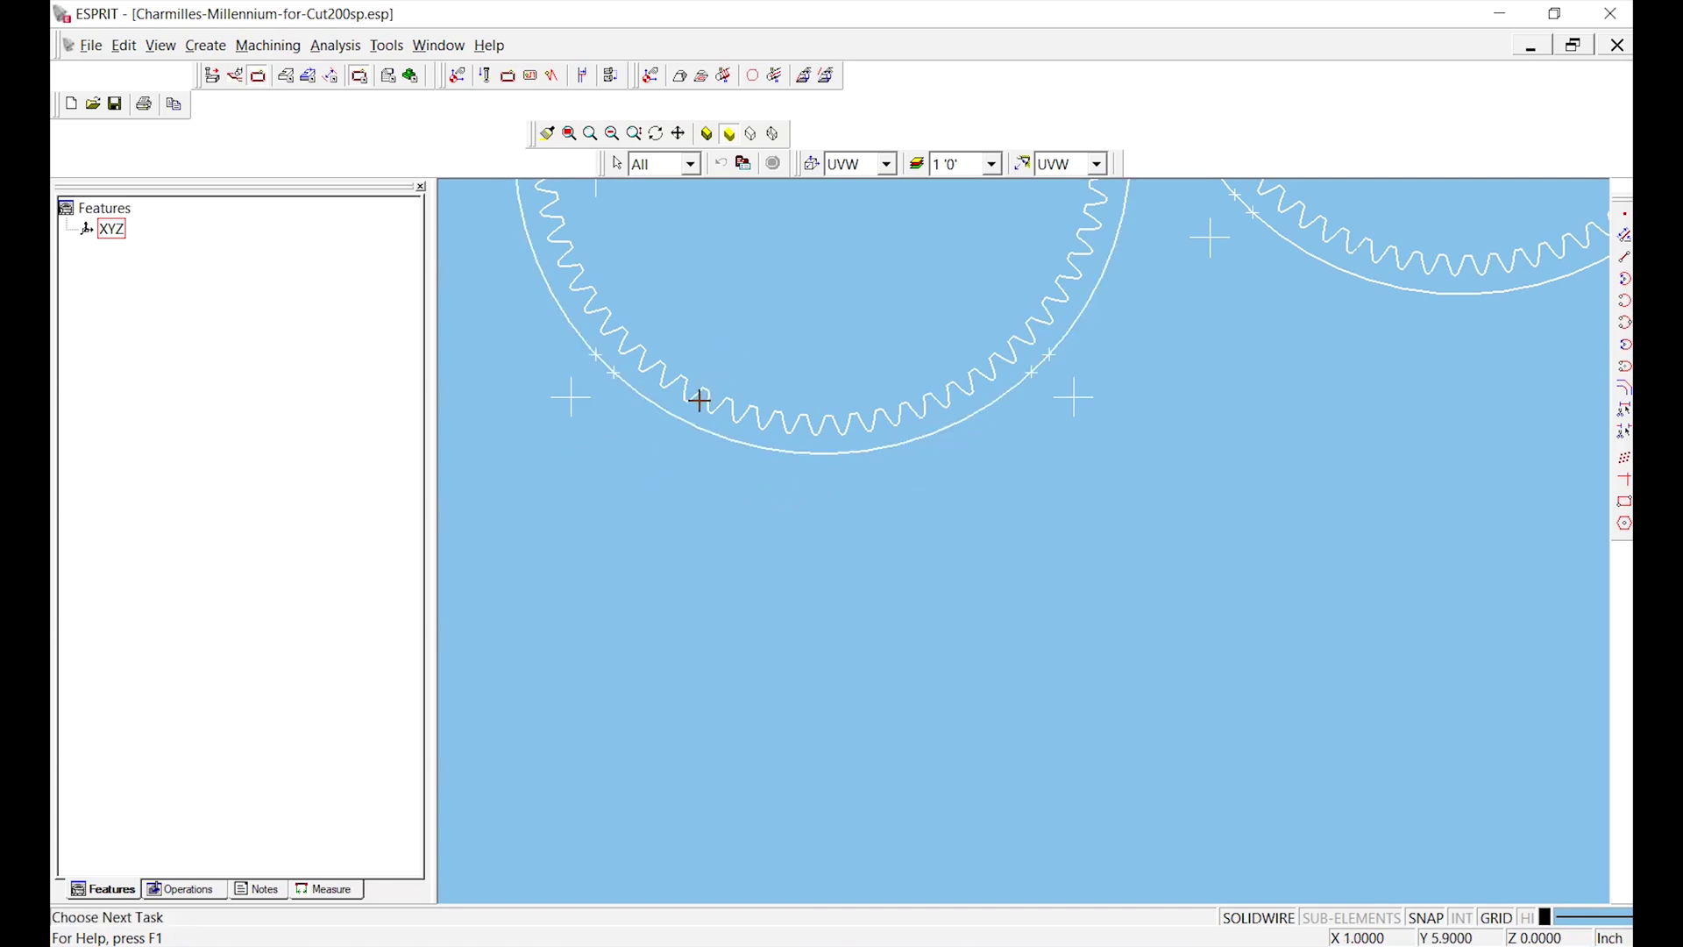
# Select the complete inner tooth profile of the leftmost ring gear as one connected chain
pyautogui.scroll(3, 701, 386)
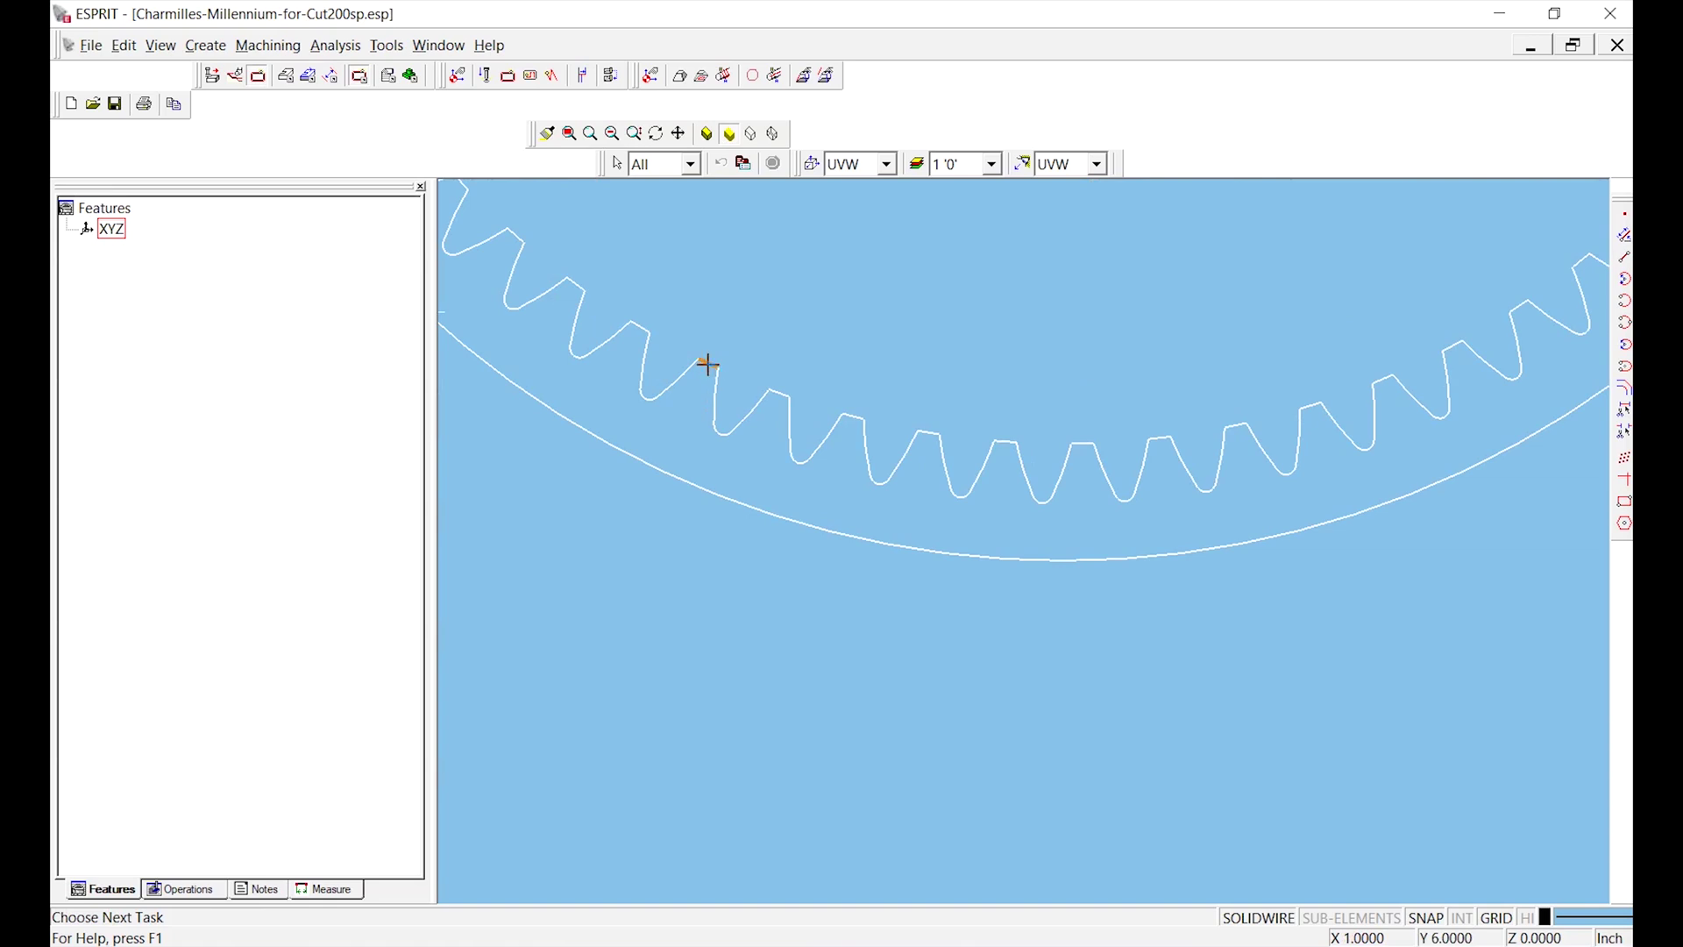
pyautogui.scroll(-3, 747, 372)
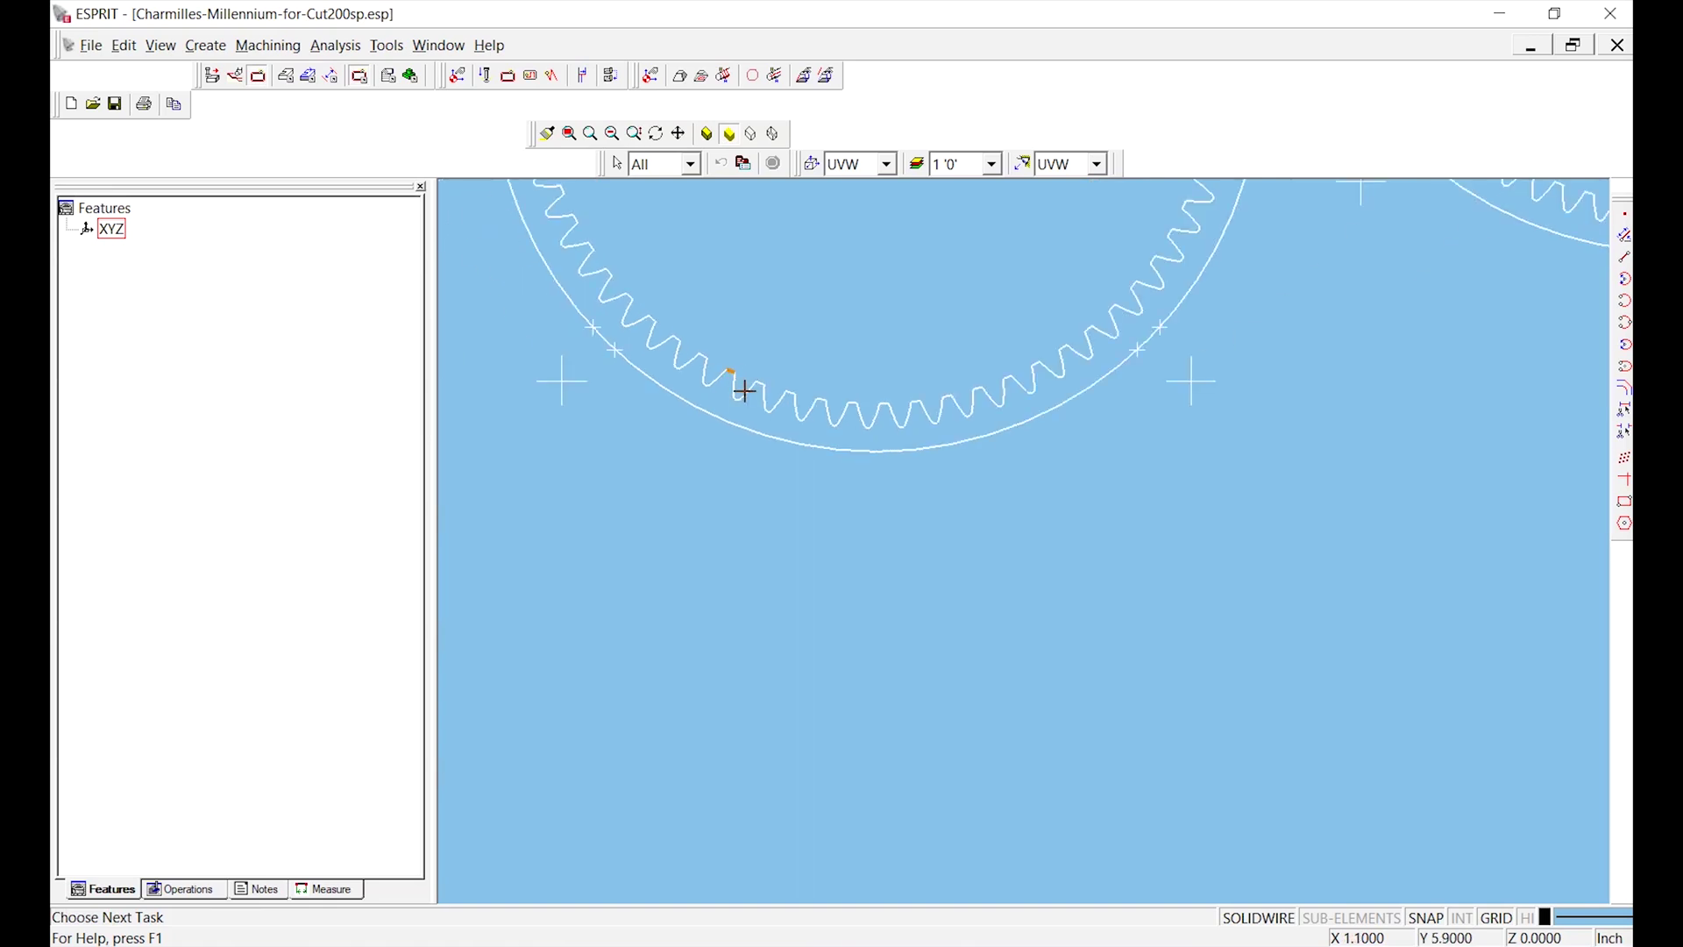
pyautogui.click(738, 388)
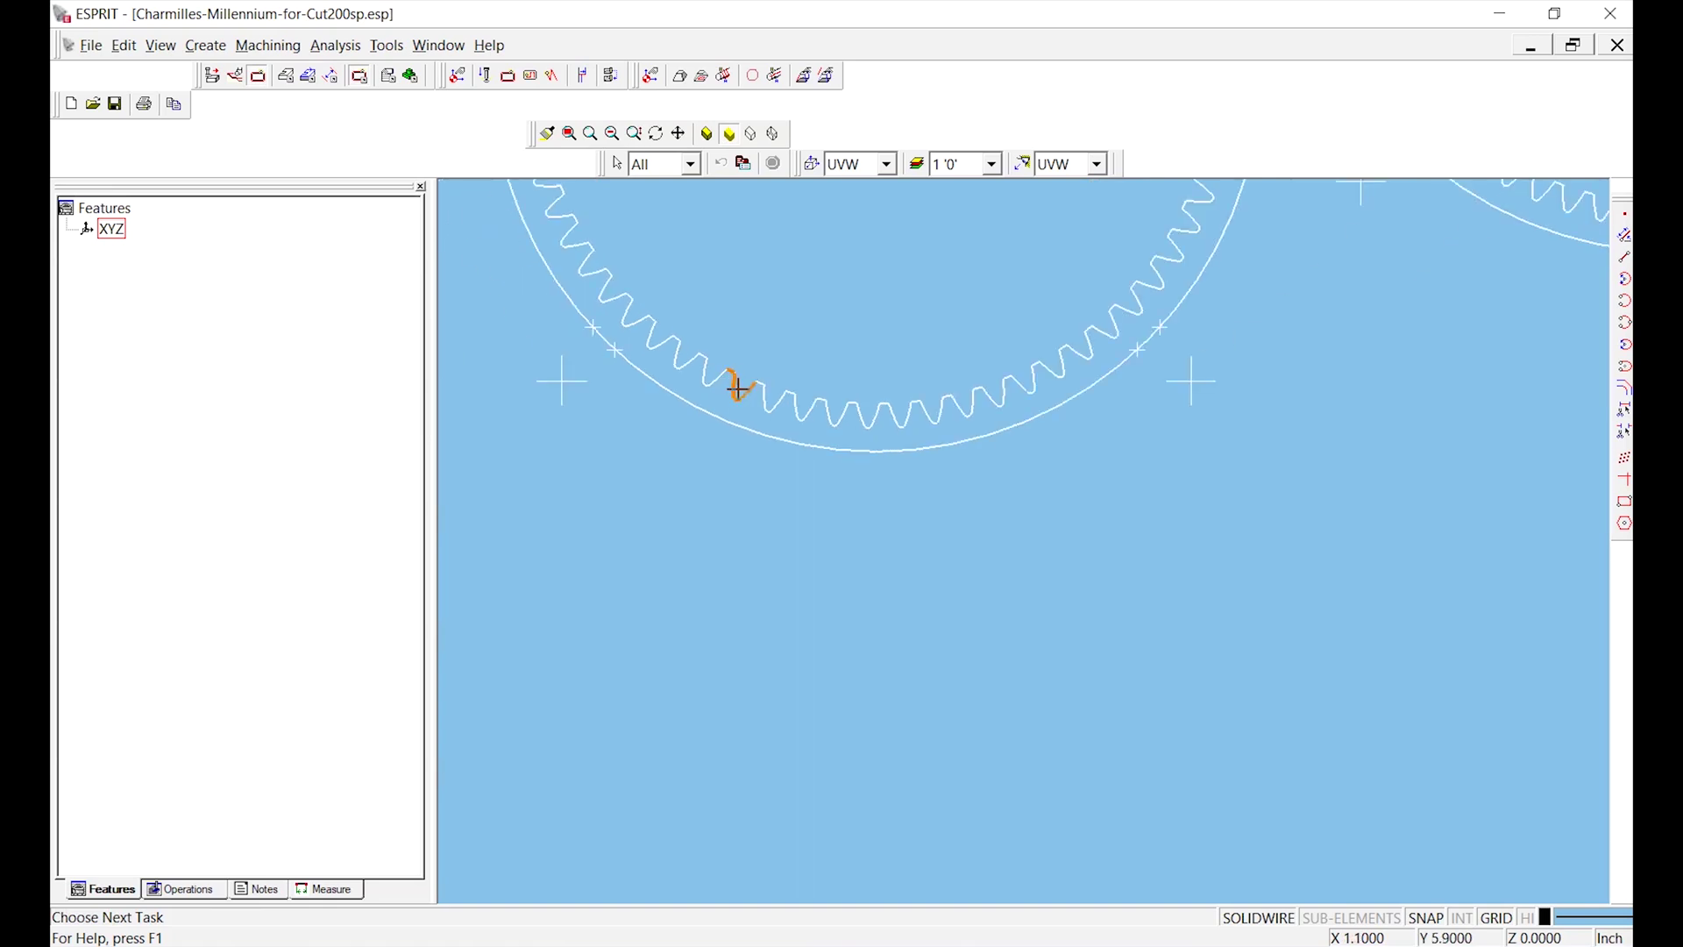
pyautogui.click(795, 349)
pyautogui.click(795, 349)
pyautogui.doubleClick(734, 387)
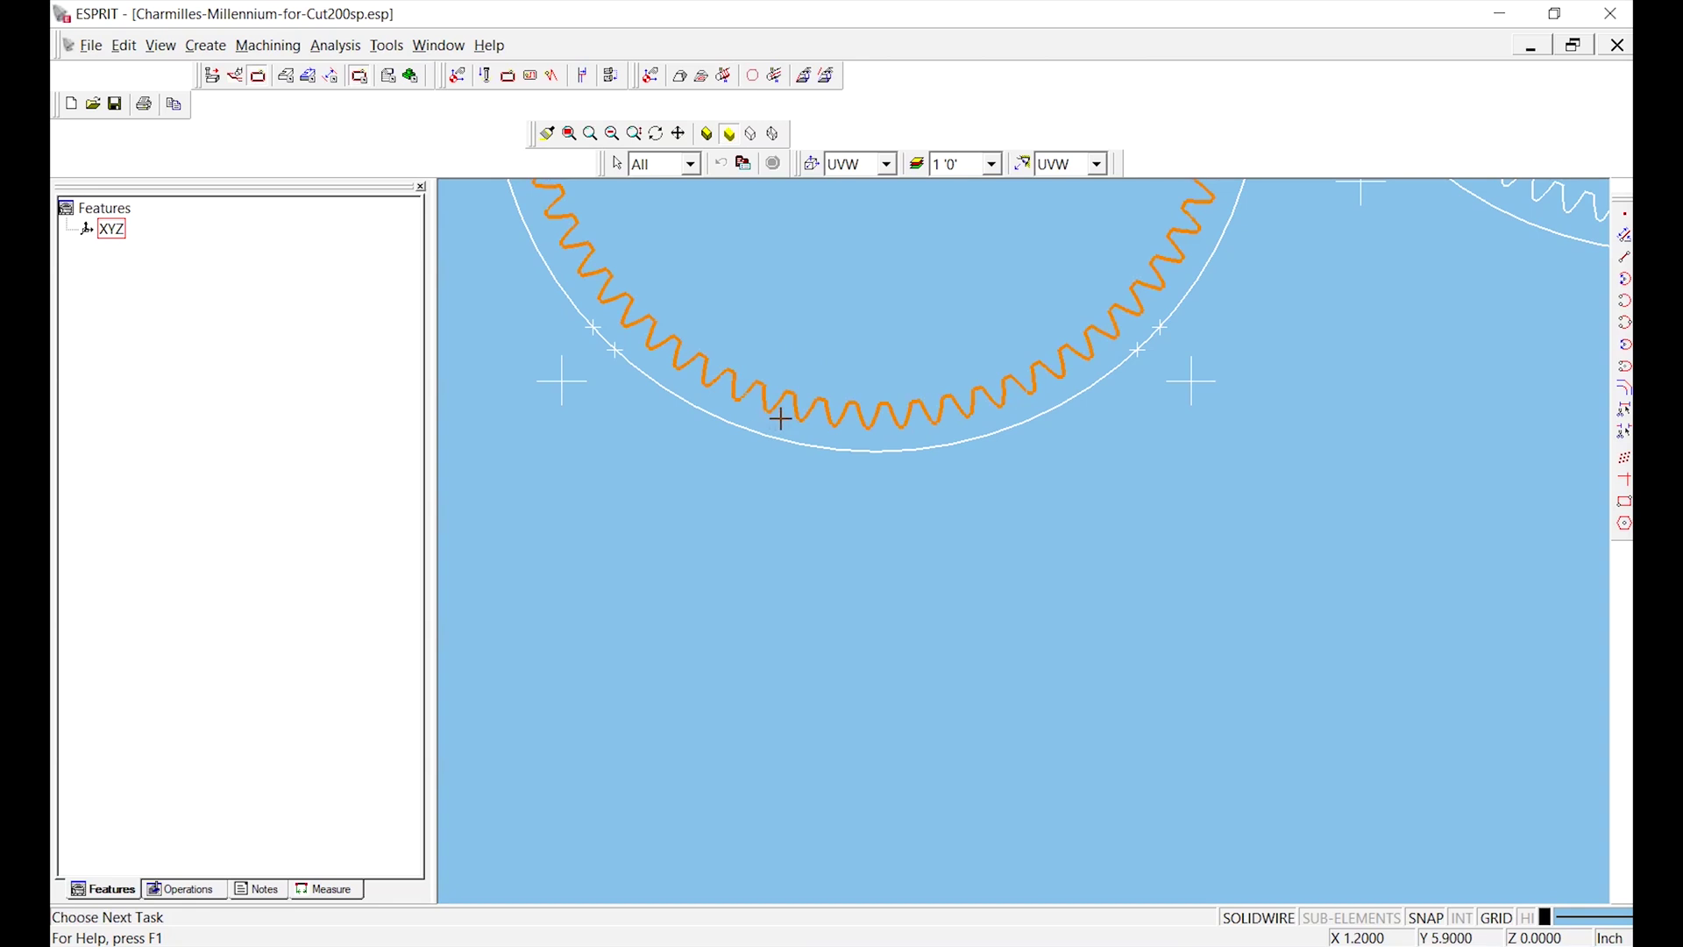
# Clear the profile selection and delete the SOLIDWORKS educational text lines at the origin
pyautogui.doubleClick(808, 498)
pyautogui.scroll(-5, 860, 596)
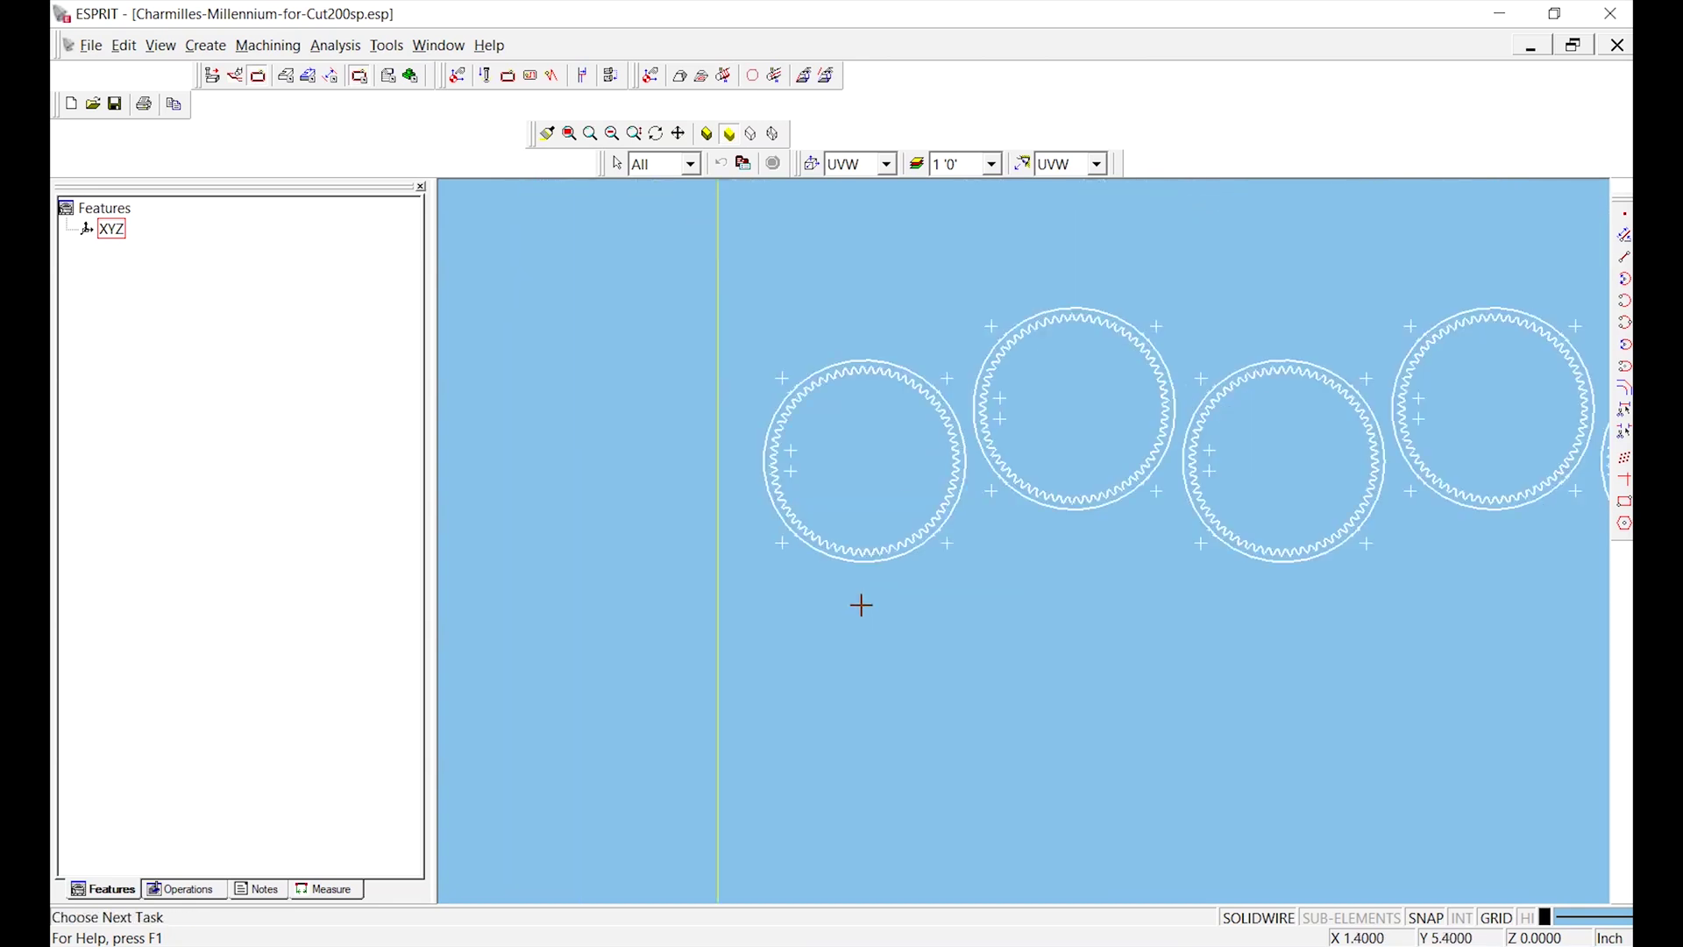
pyautogui.moveTo(830, 781); pyautogui.dragTo(875, 484, button='middle')
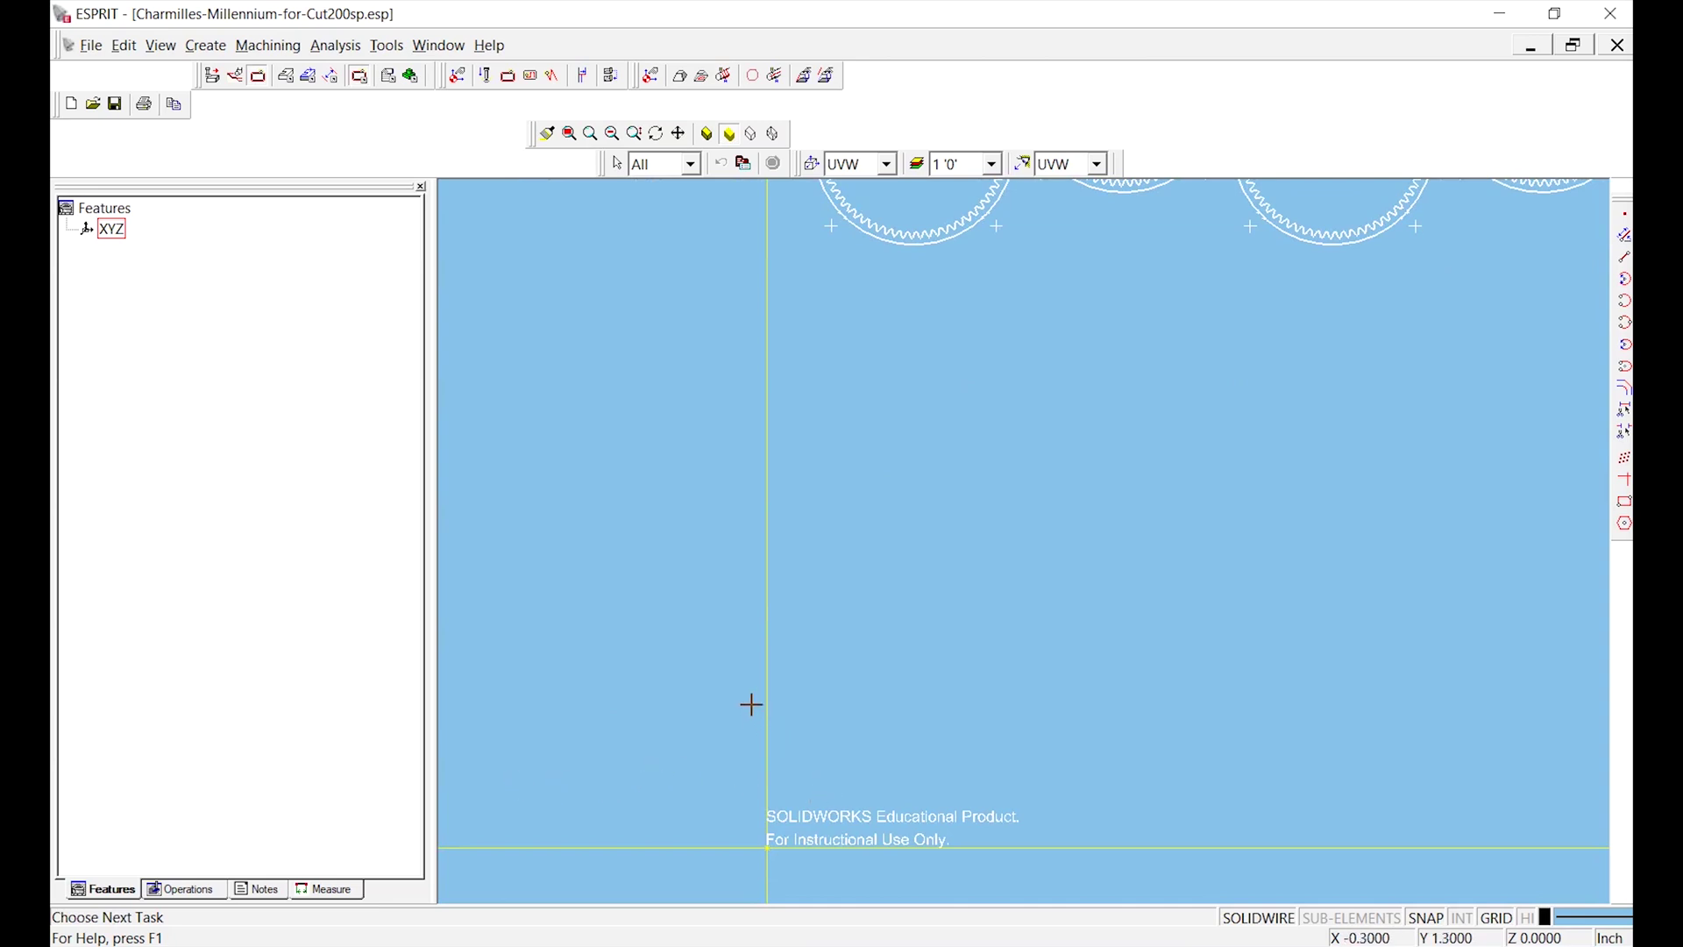
pyautogui.moveTo(722, 736); pyautogui.dragTo(1103, 876)
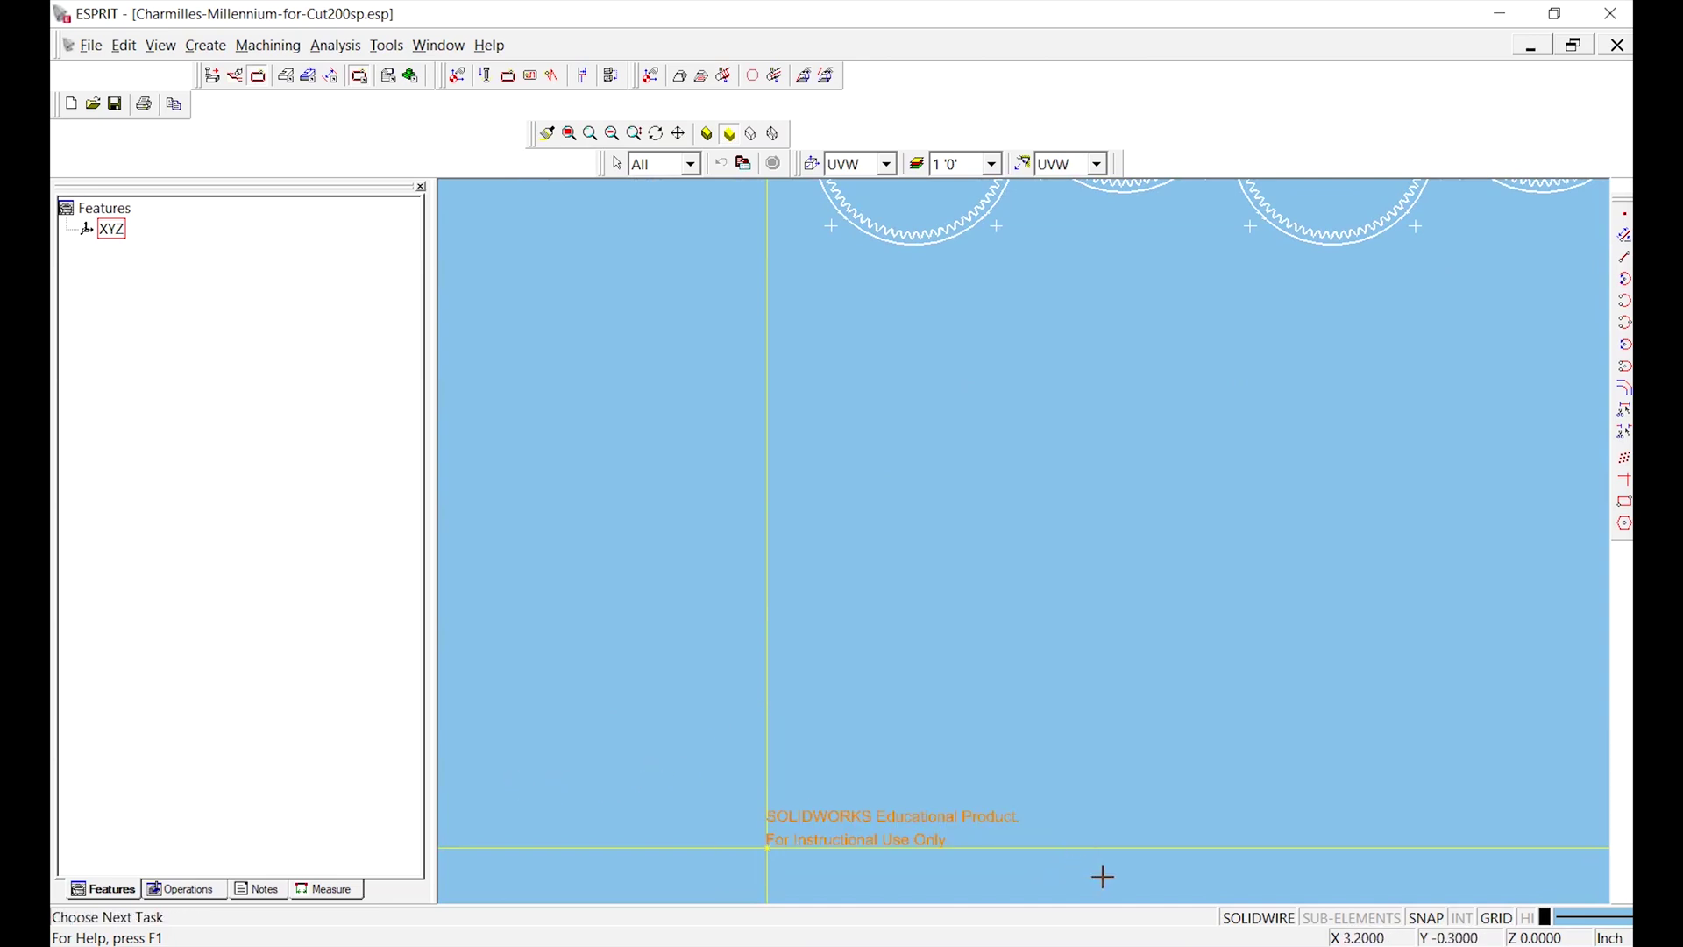
pyautogui.press('Delete')
# Select all five ring gears together with their surrounding cross marks
pyautogui.moveTo(1188, 591); pyautogui.dragTo(1245, 552)
pyautogui.scroll(-4, 1288, 535)
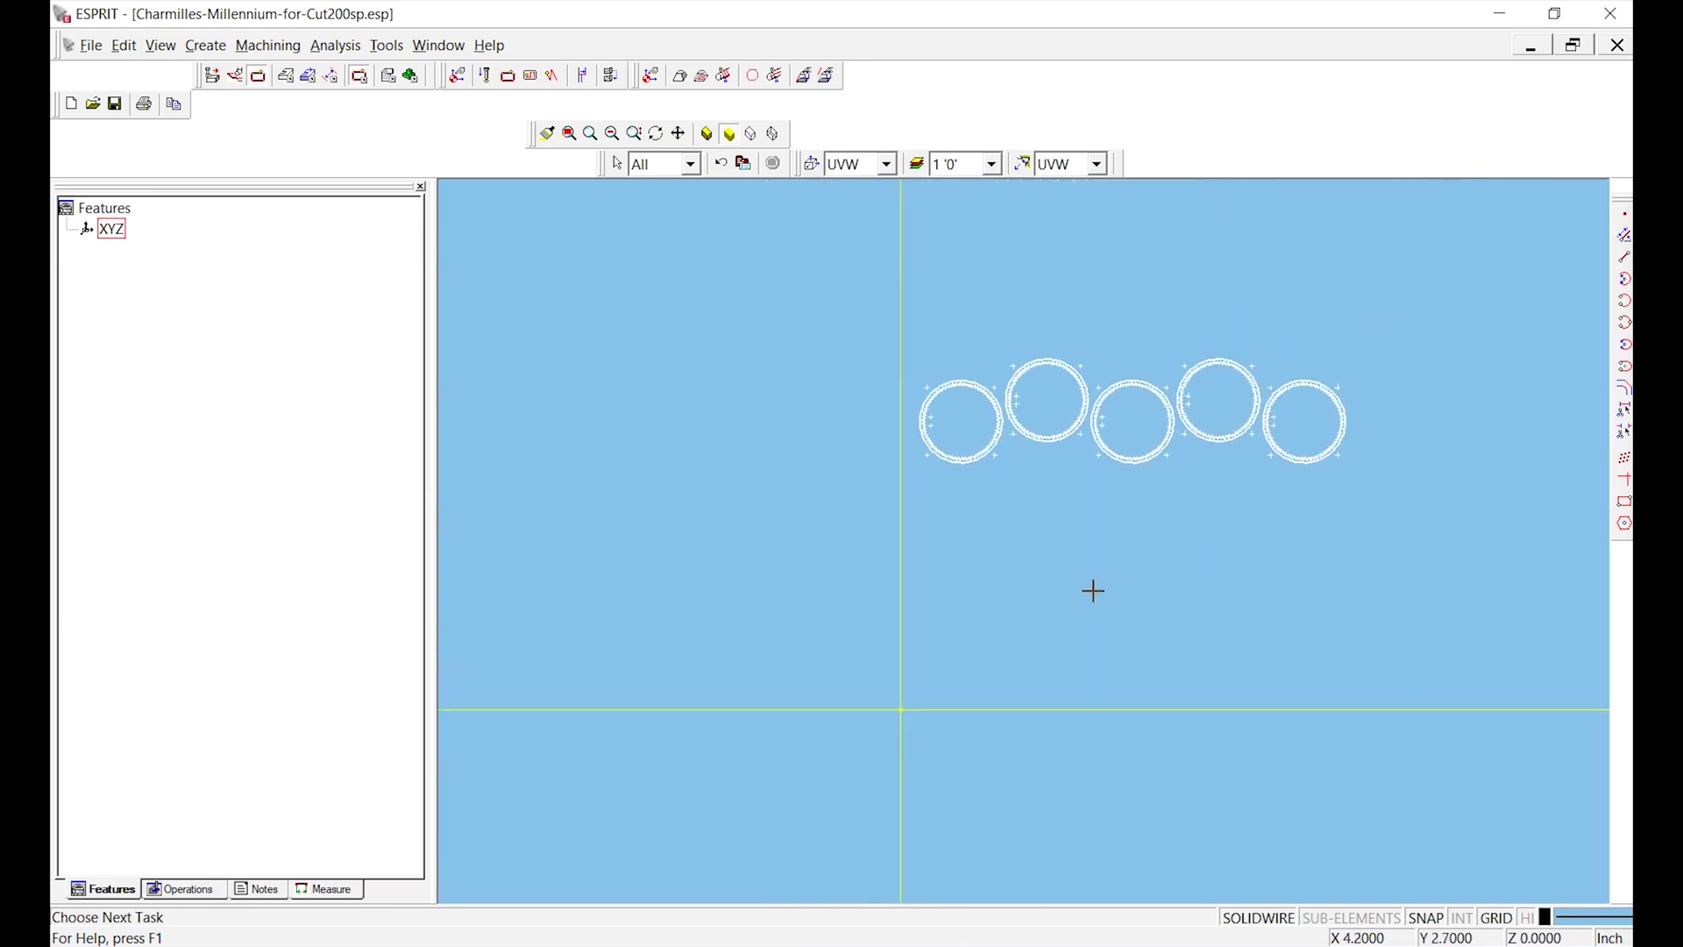
pyautogui.moveTo(1071, 597); pyautogui.dragTo(970, 601, button='middle')
pyautogui.scroll(2, 976, 561)
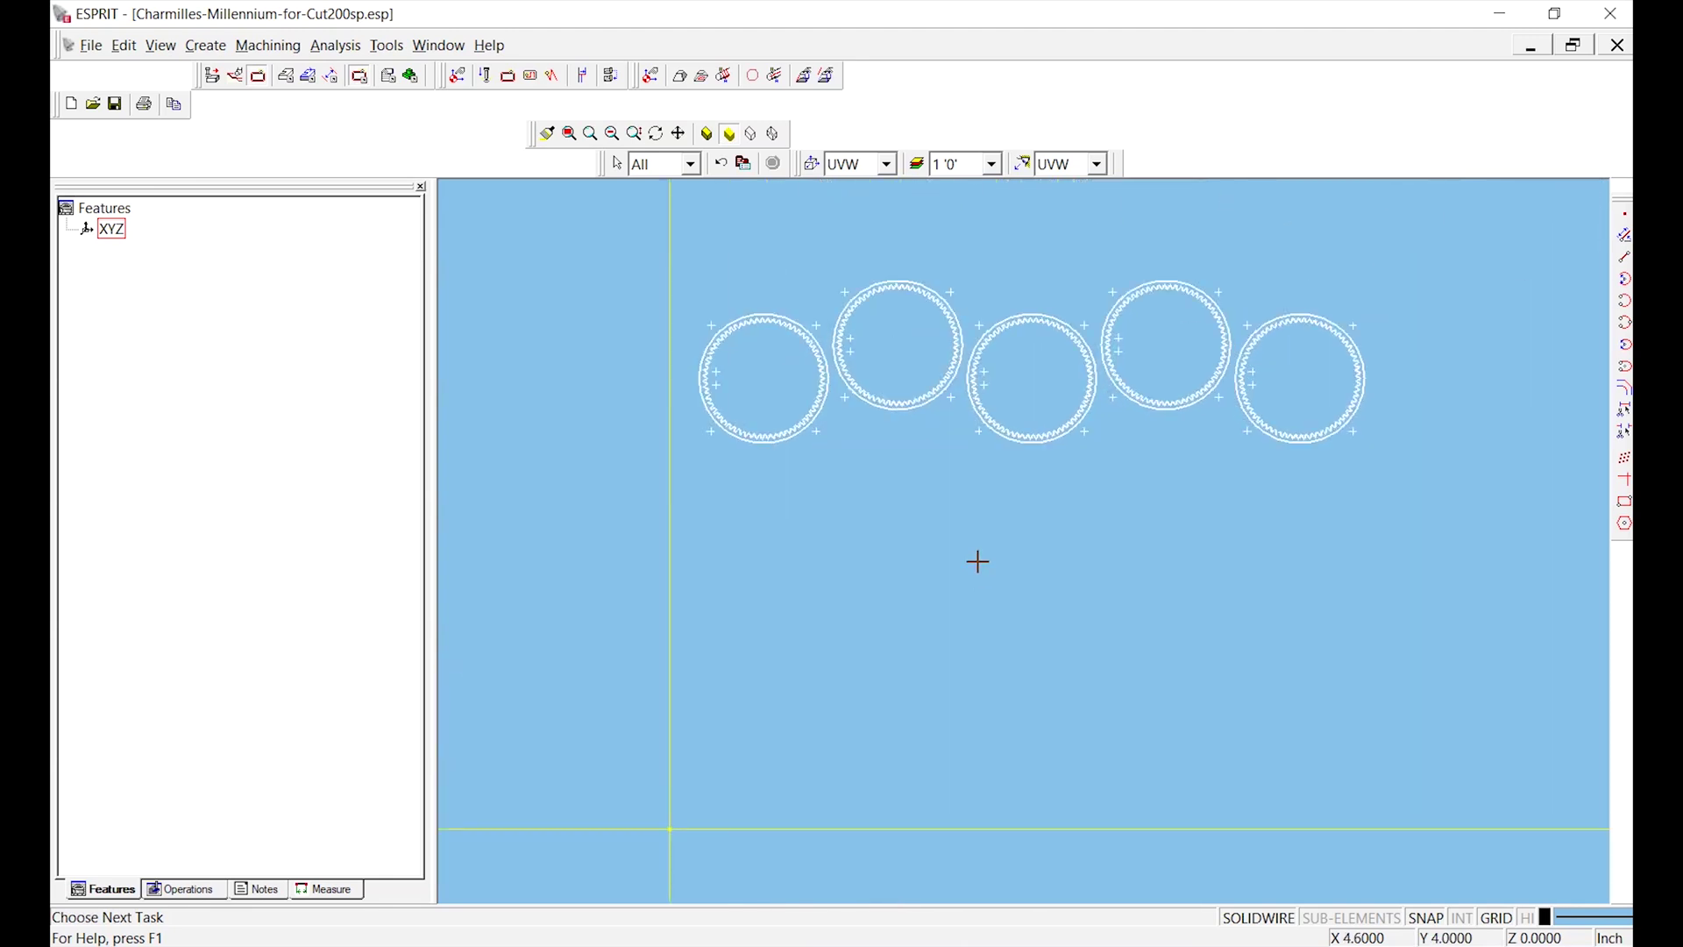
pyautogui.scroll(-1, 979, 561)
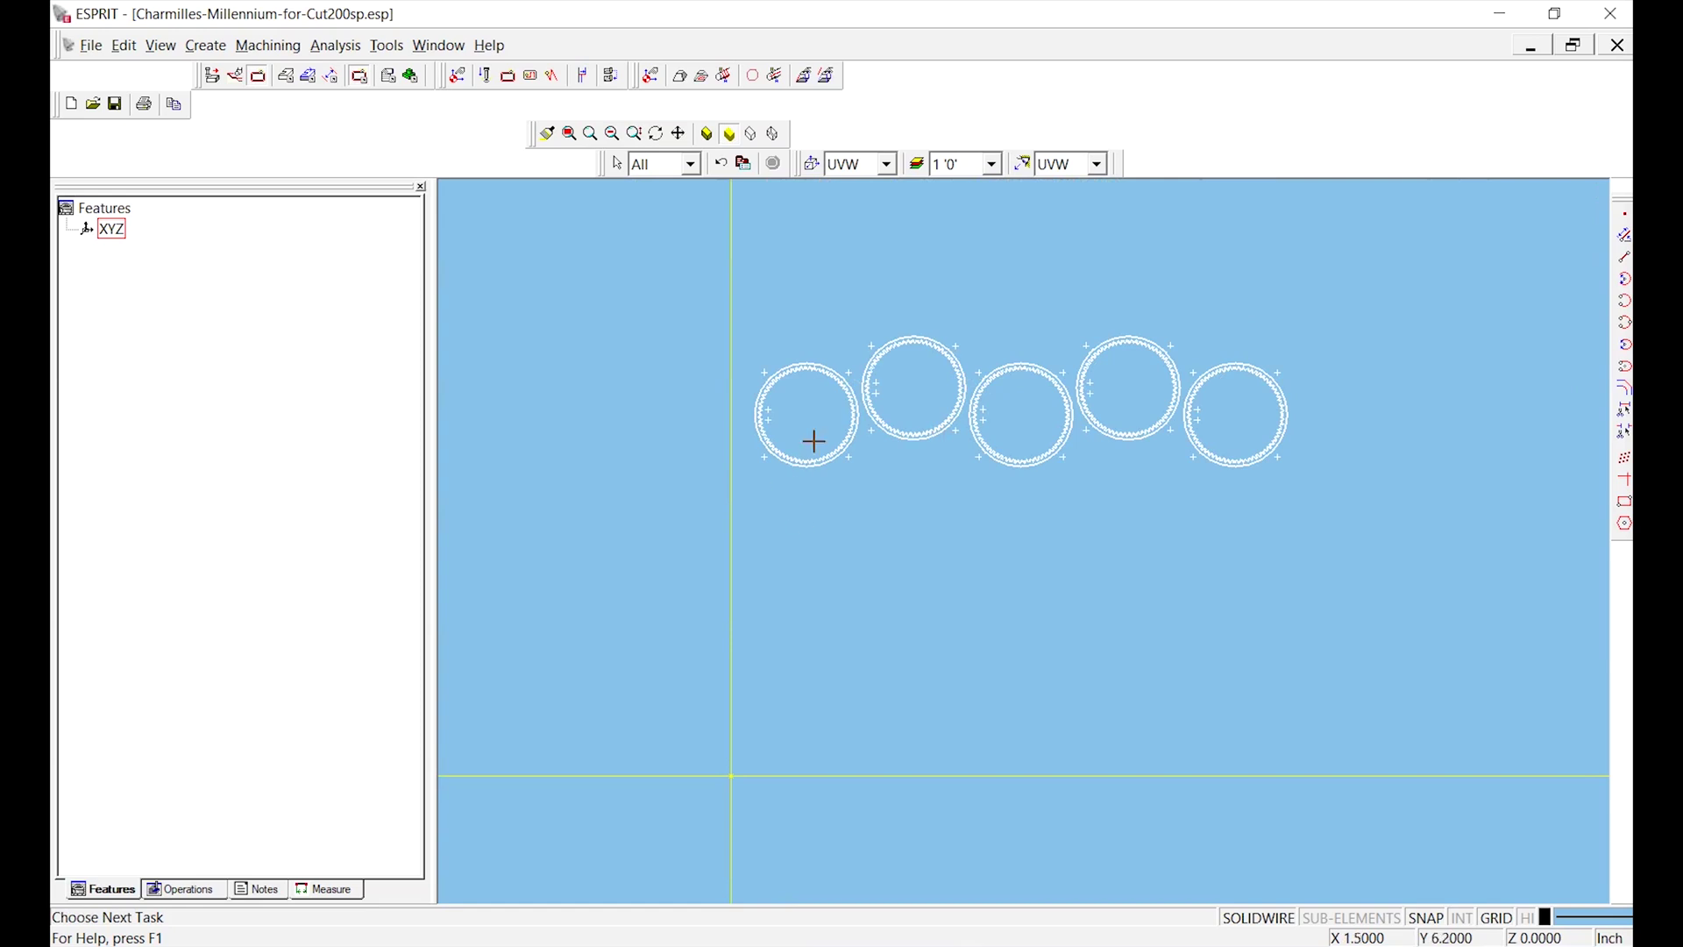
pyautogui.click(693, 297)
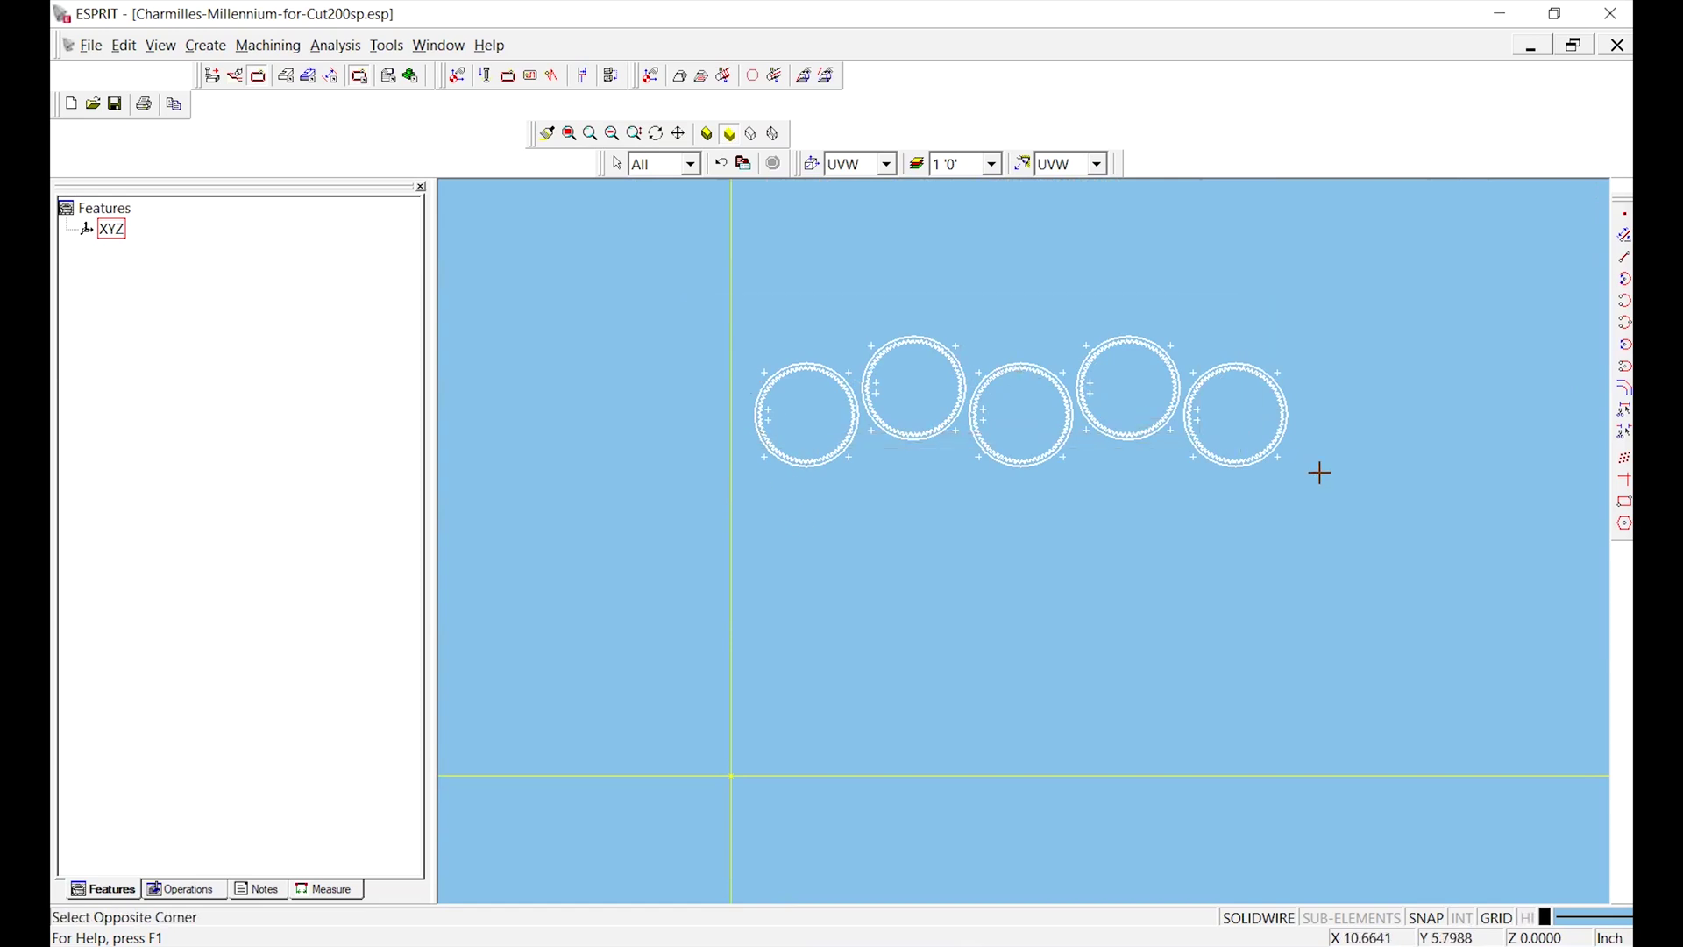
pyautogui.click(1357, 514)
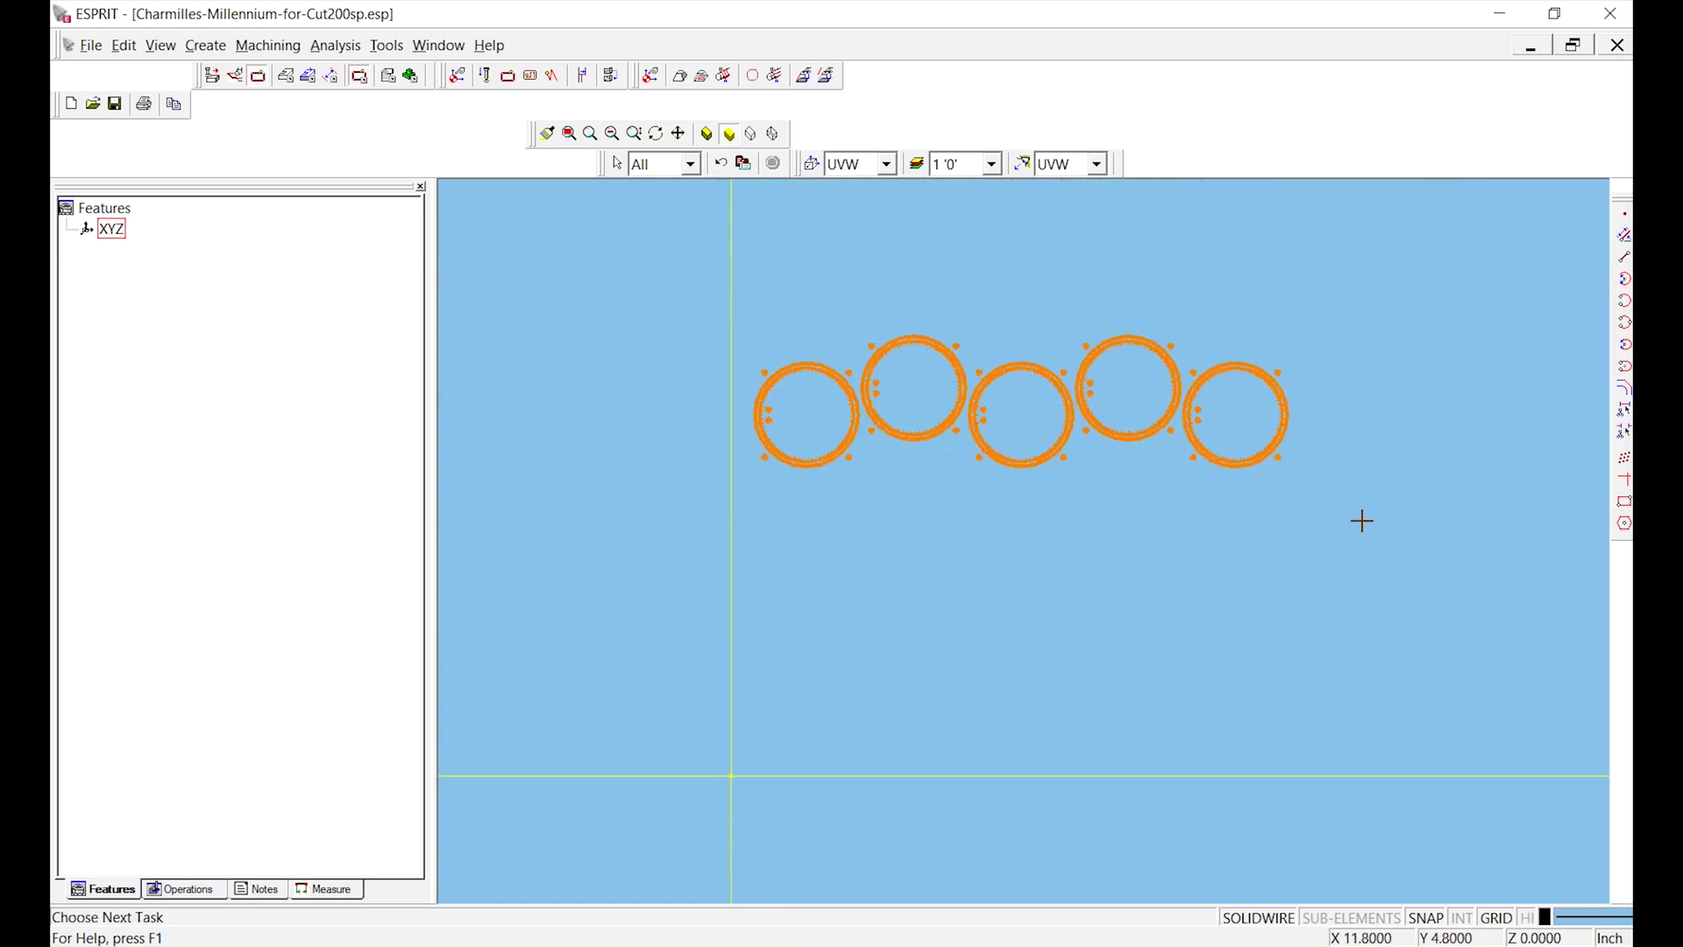
# Set up a transformation of the selected gears in Move mode with the Translate type
pyautogui.hotkey('ctrl', 'c')
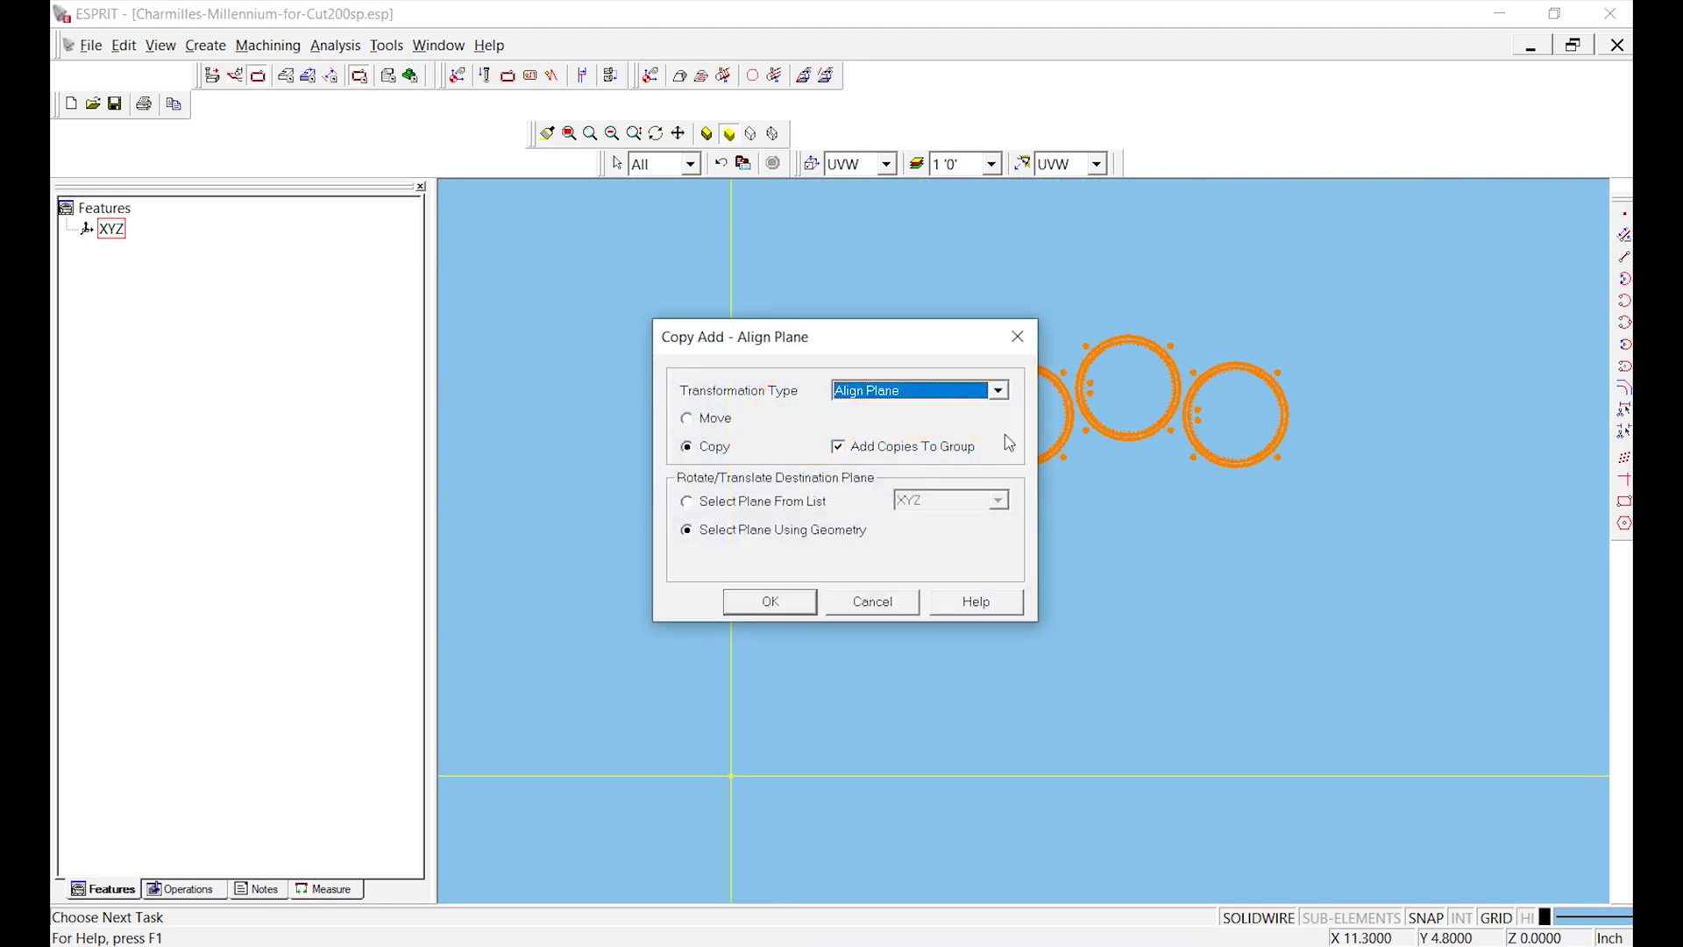
pyautogui.click(687, 420)
pyautogui.click(688, 448)
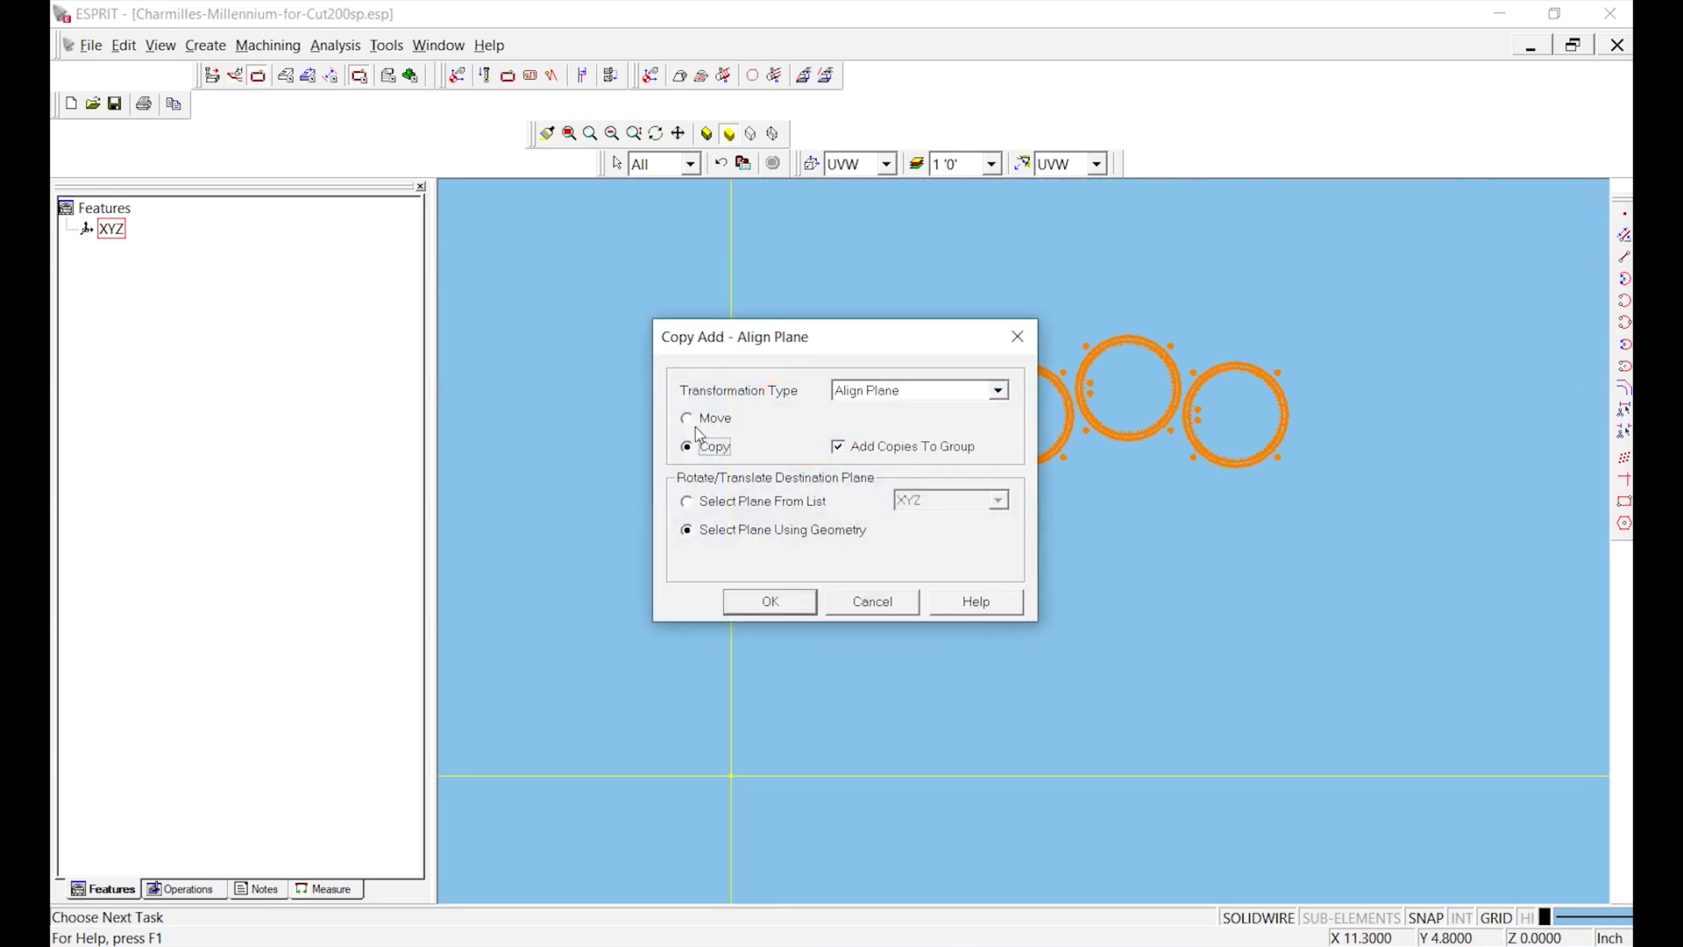
pyautogui.click(688, 419)
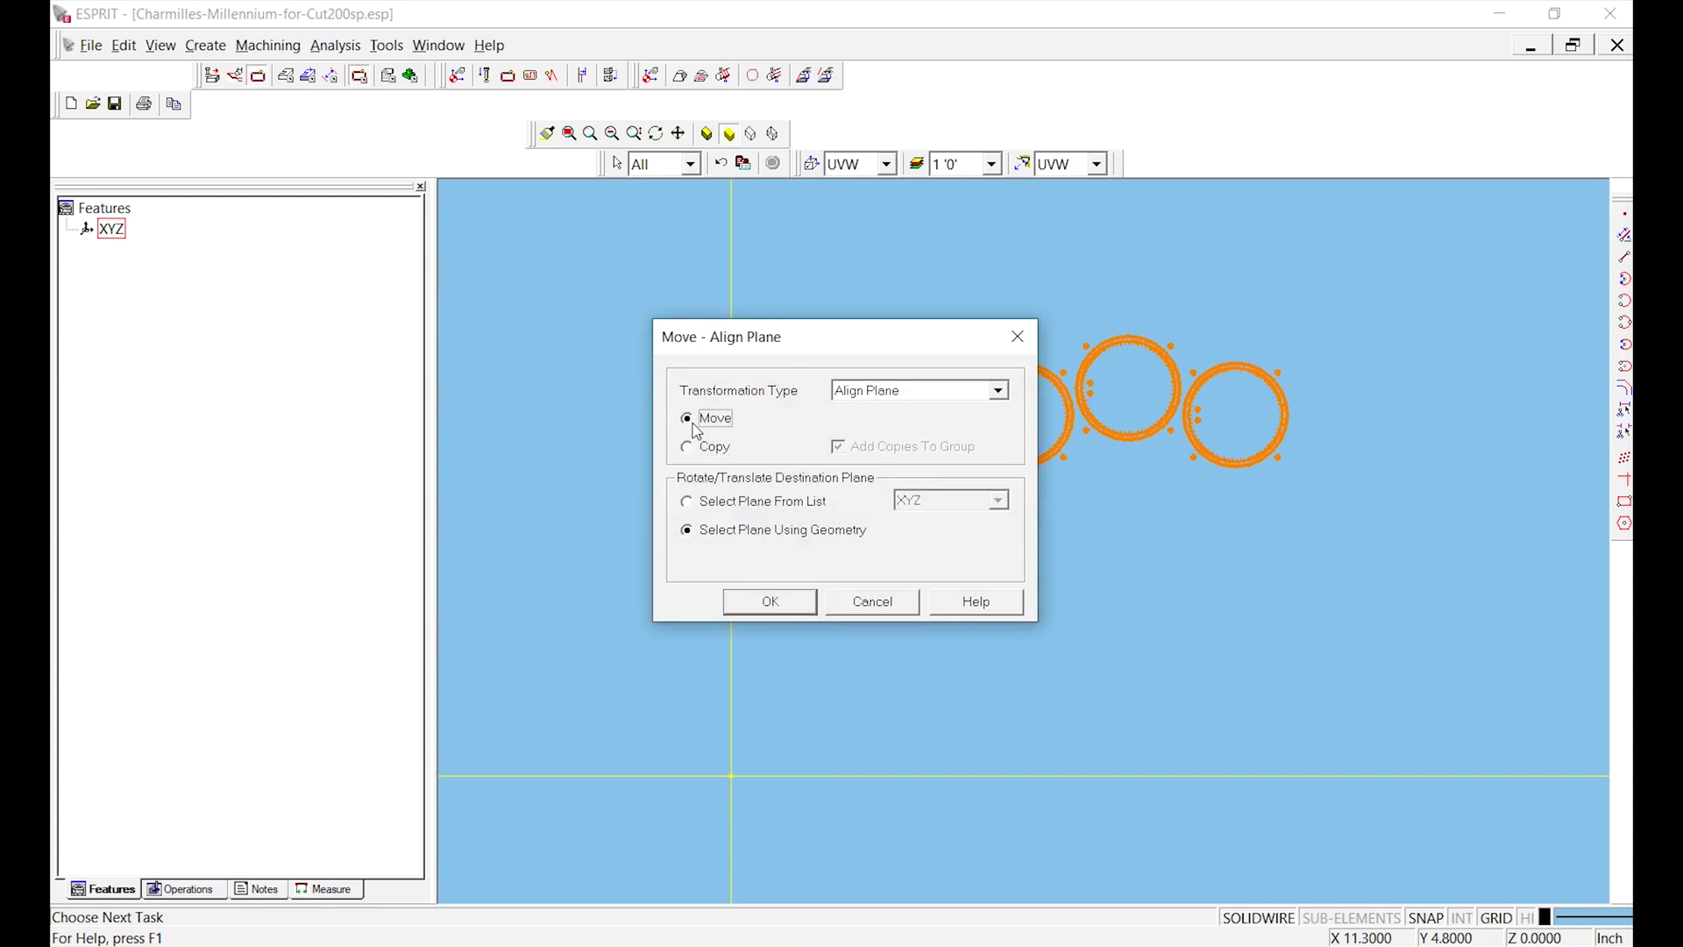
pyautogui.click(1002, 394)
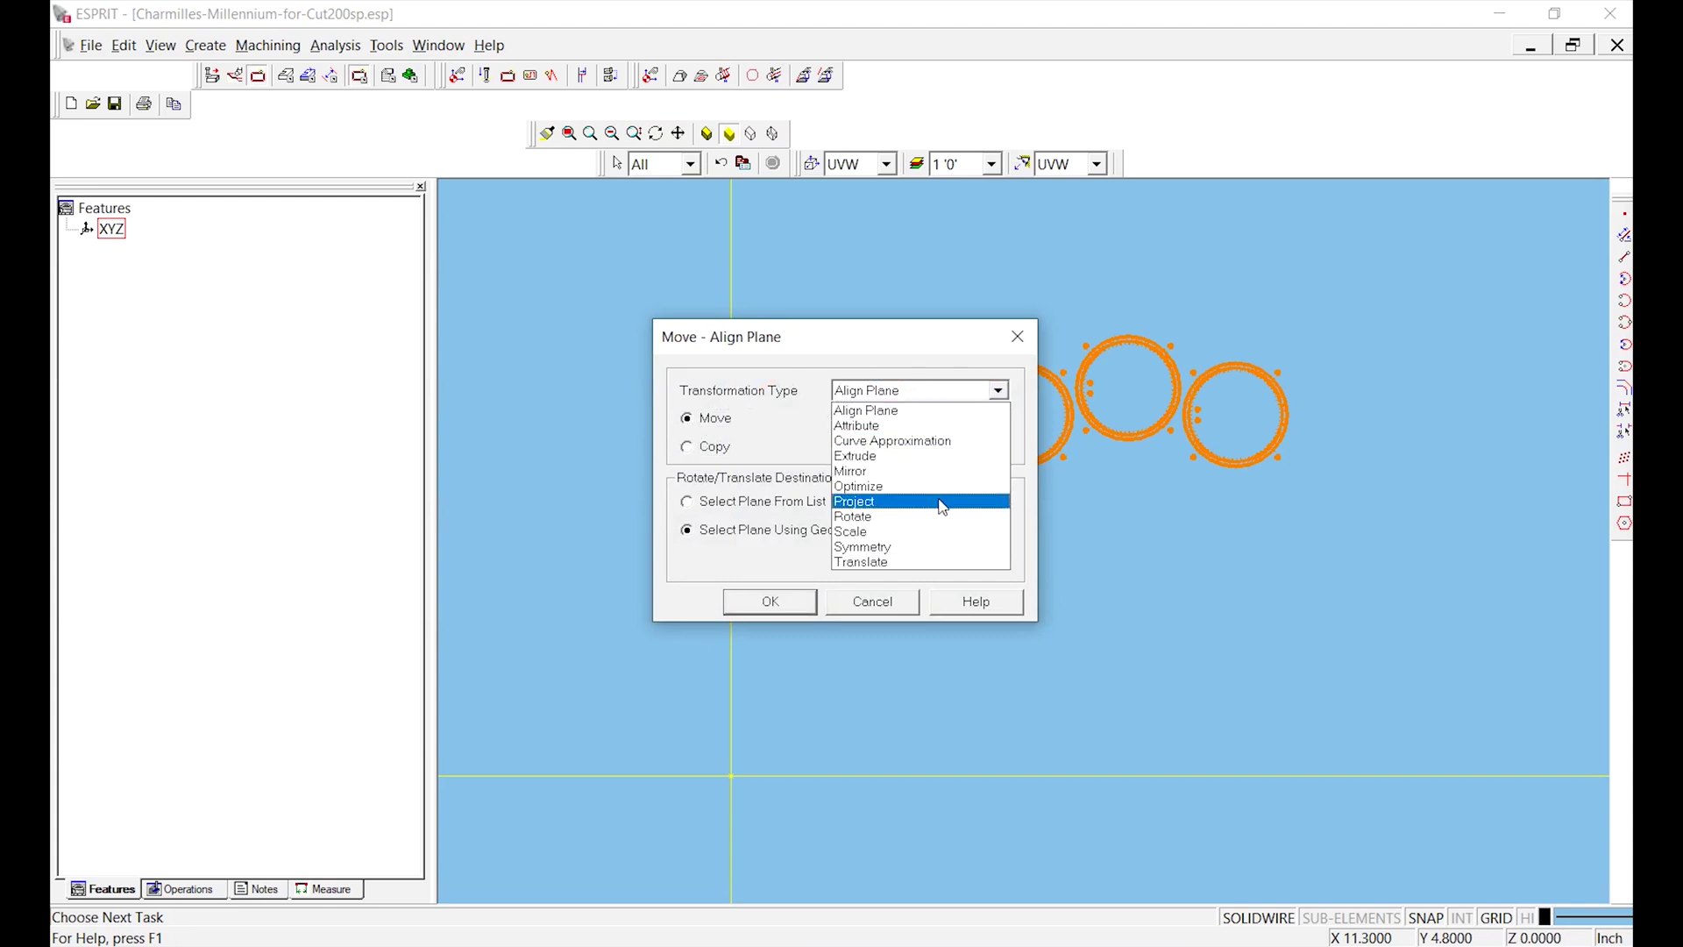
pyautogui.click(934, 564)
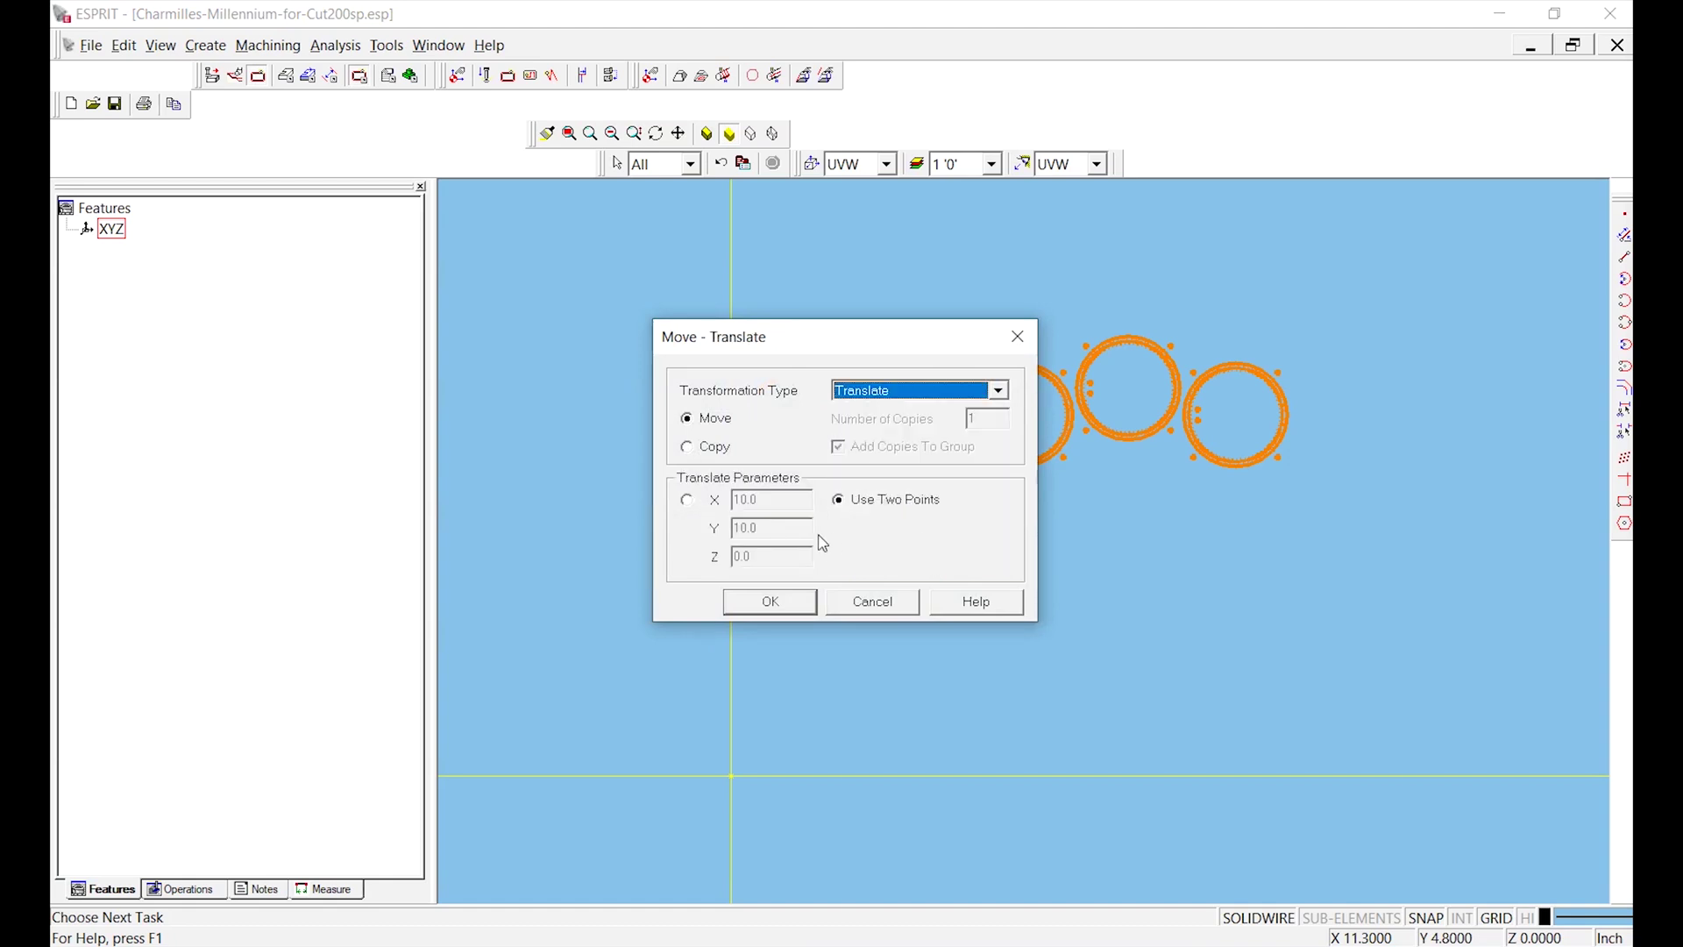
# Translate the selected ring gears by X 1 and Y 0, and clear the selection
pyautogui.click(688, 501)
pyautogui.doubleClick(731, 528)
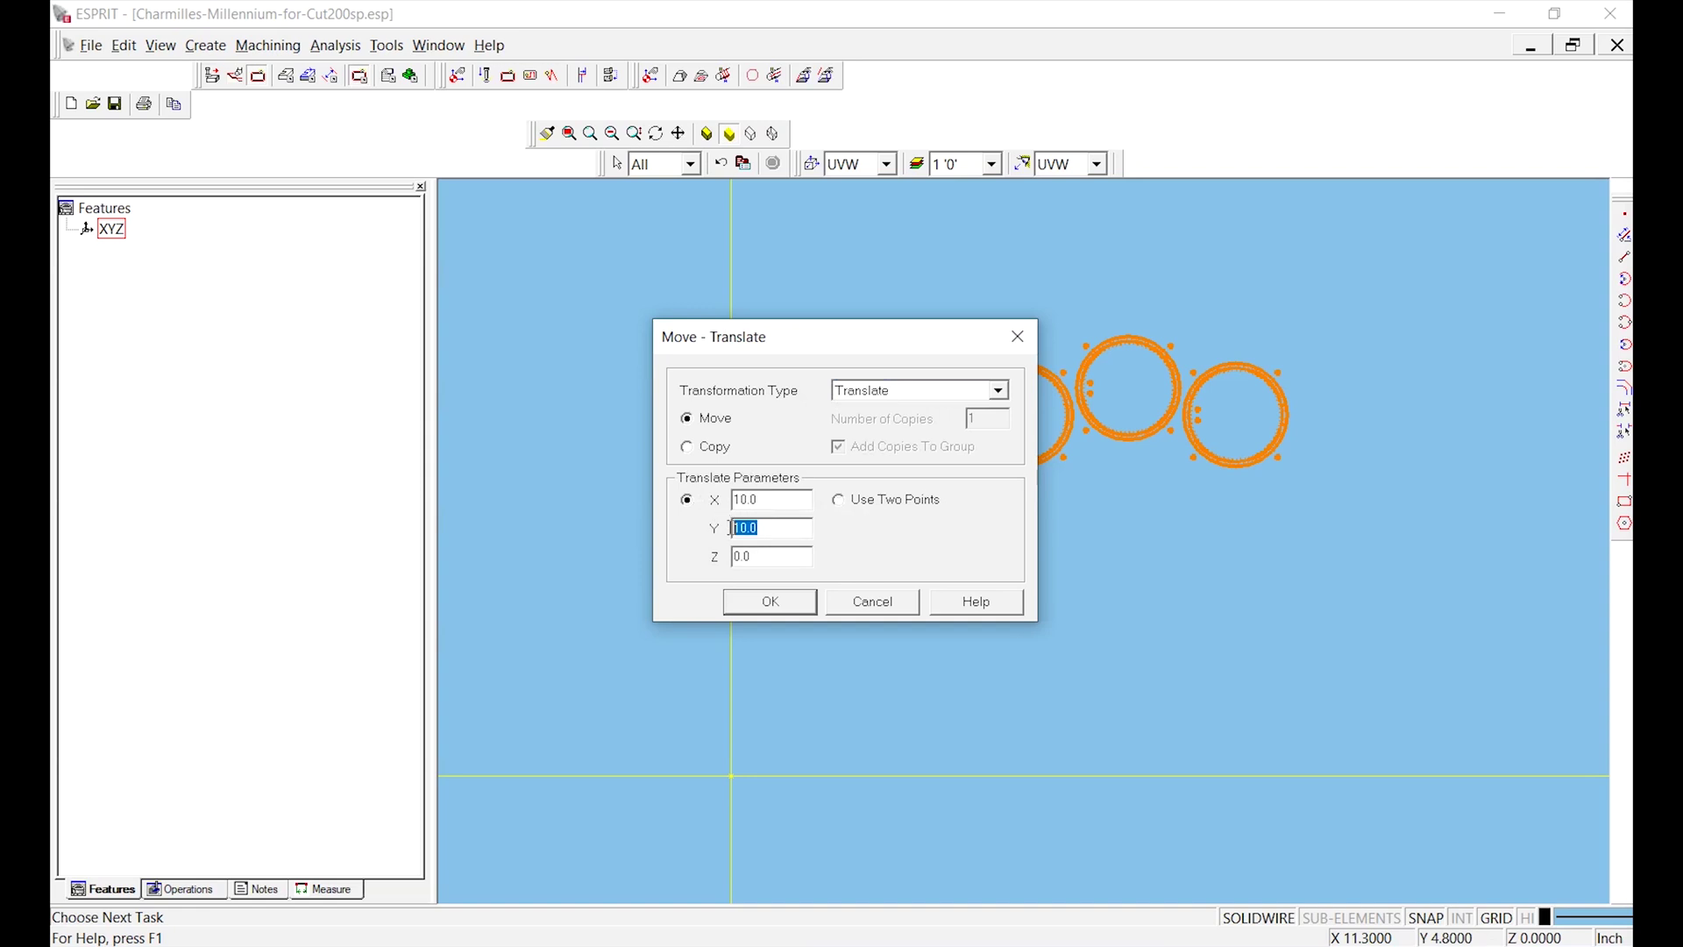
pyautogui.write('0')
pyautogui.doubleClick(786, 505)
pyautogui.write('1')
pyautogui.click(771, 604)
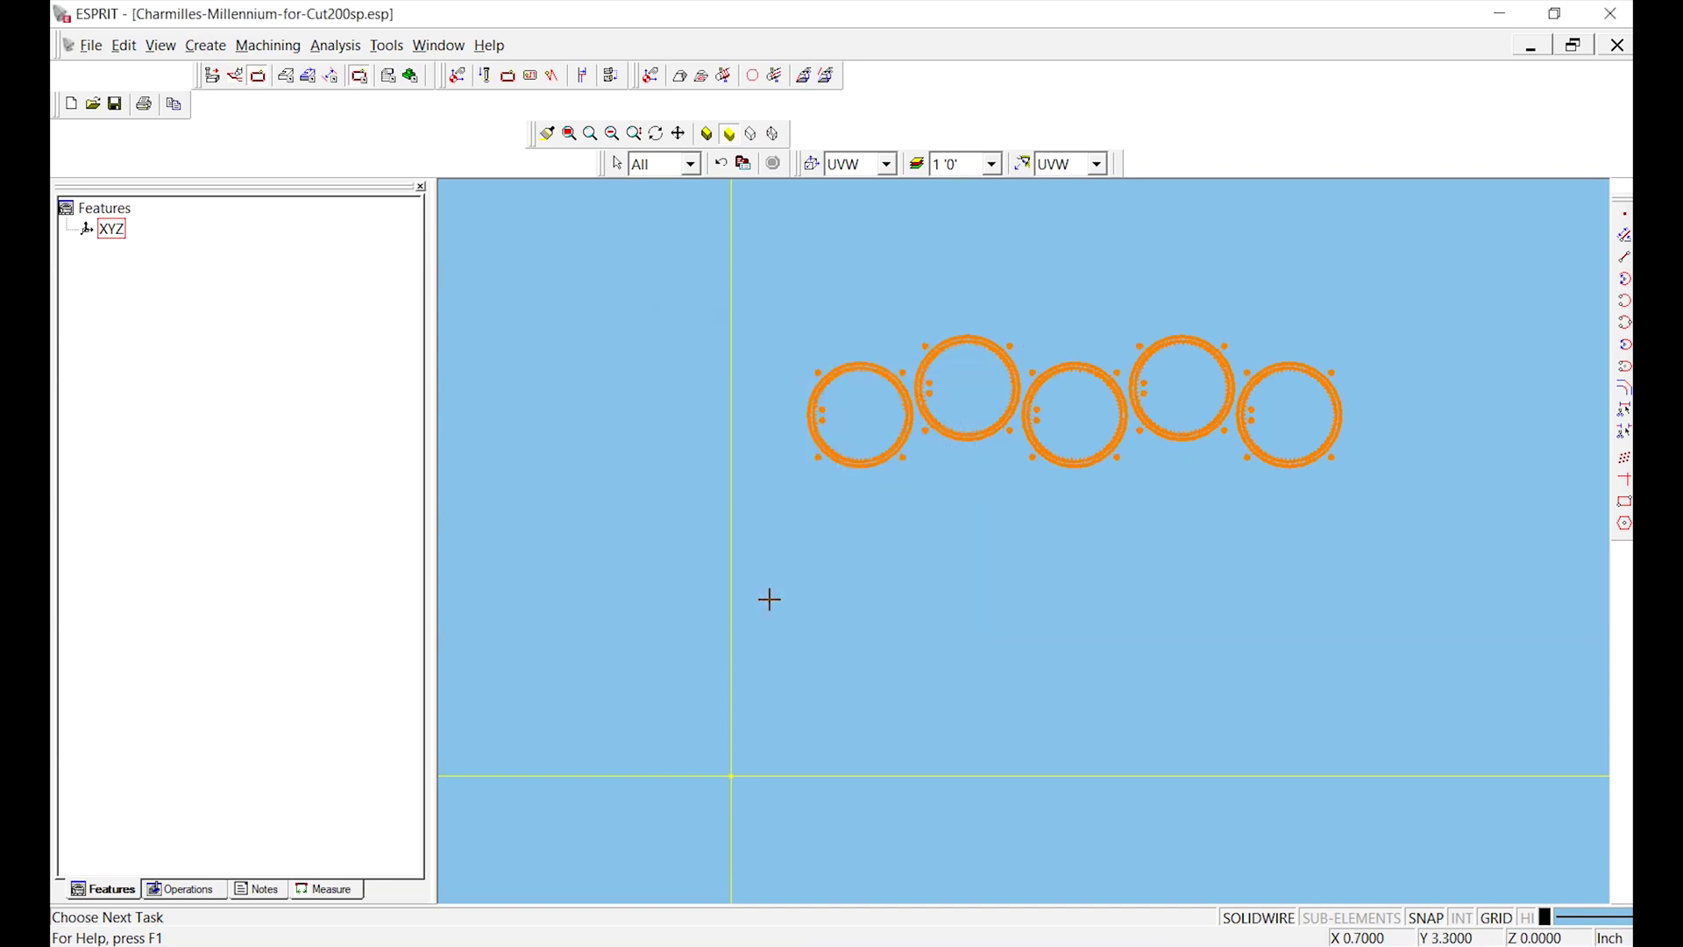
pyautogui.click(1079, 531)
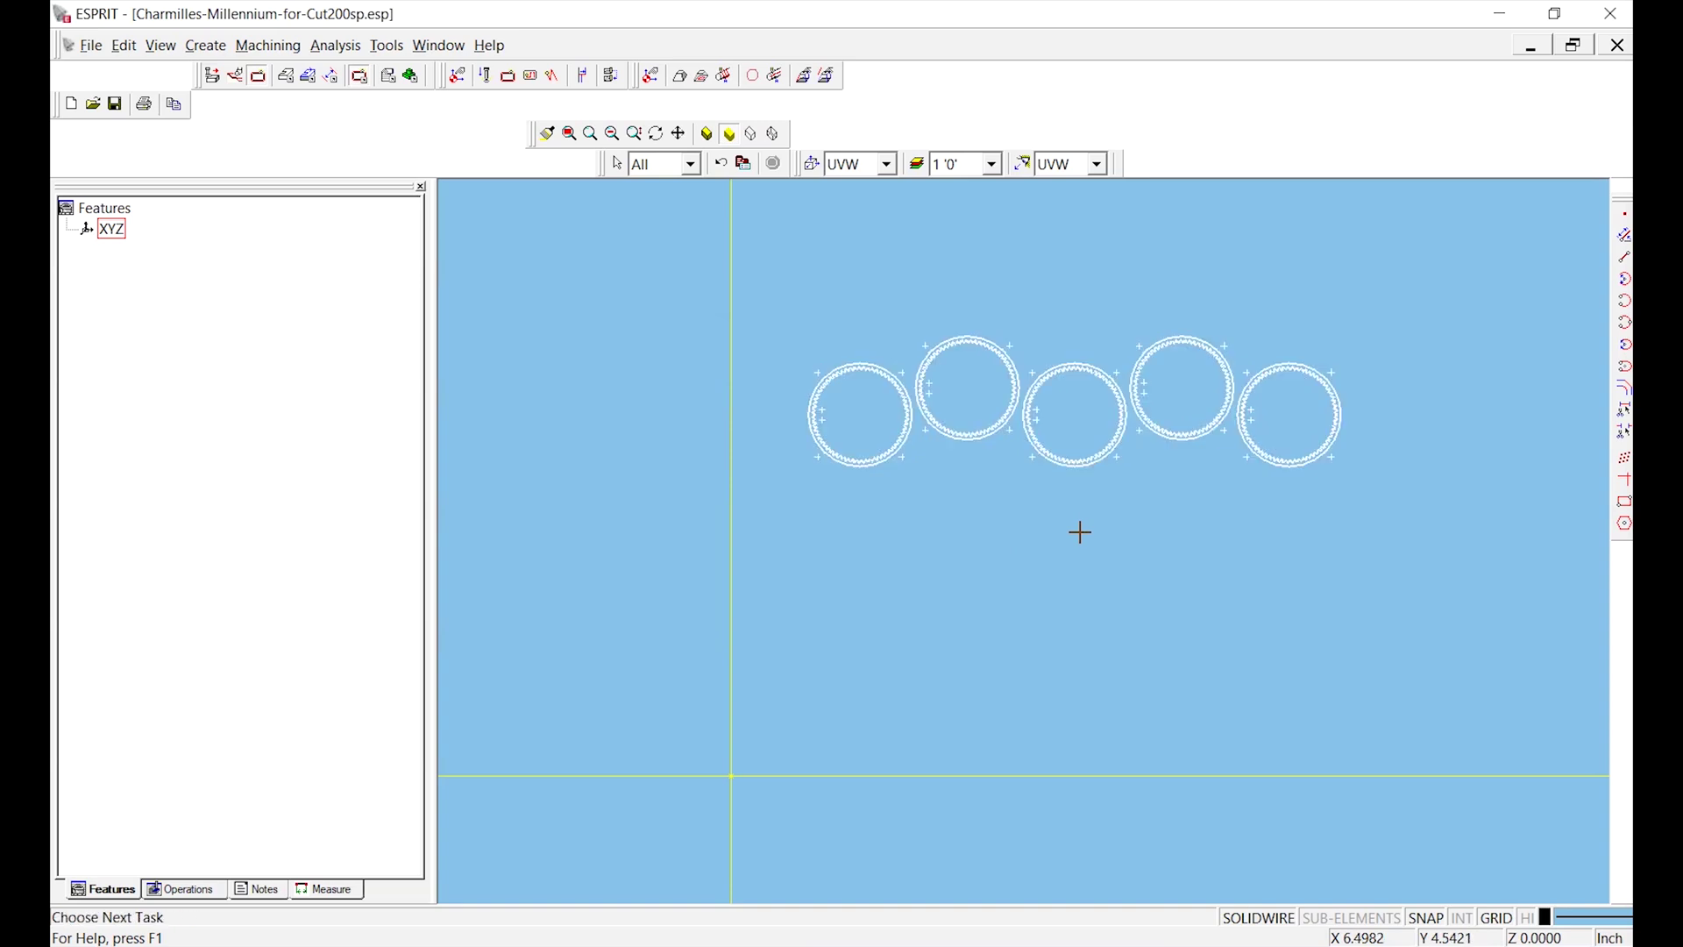
# Create a Snap point at the centre of the cross mark below and left of the leftmost ring gear
pyautogui.scroll(6, 811, 457)
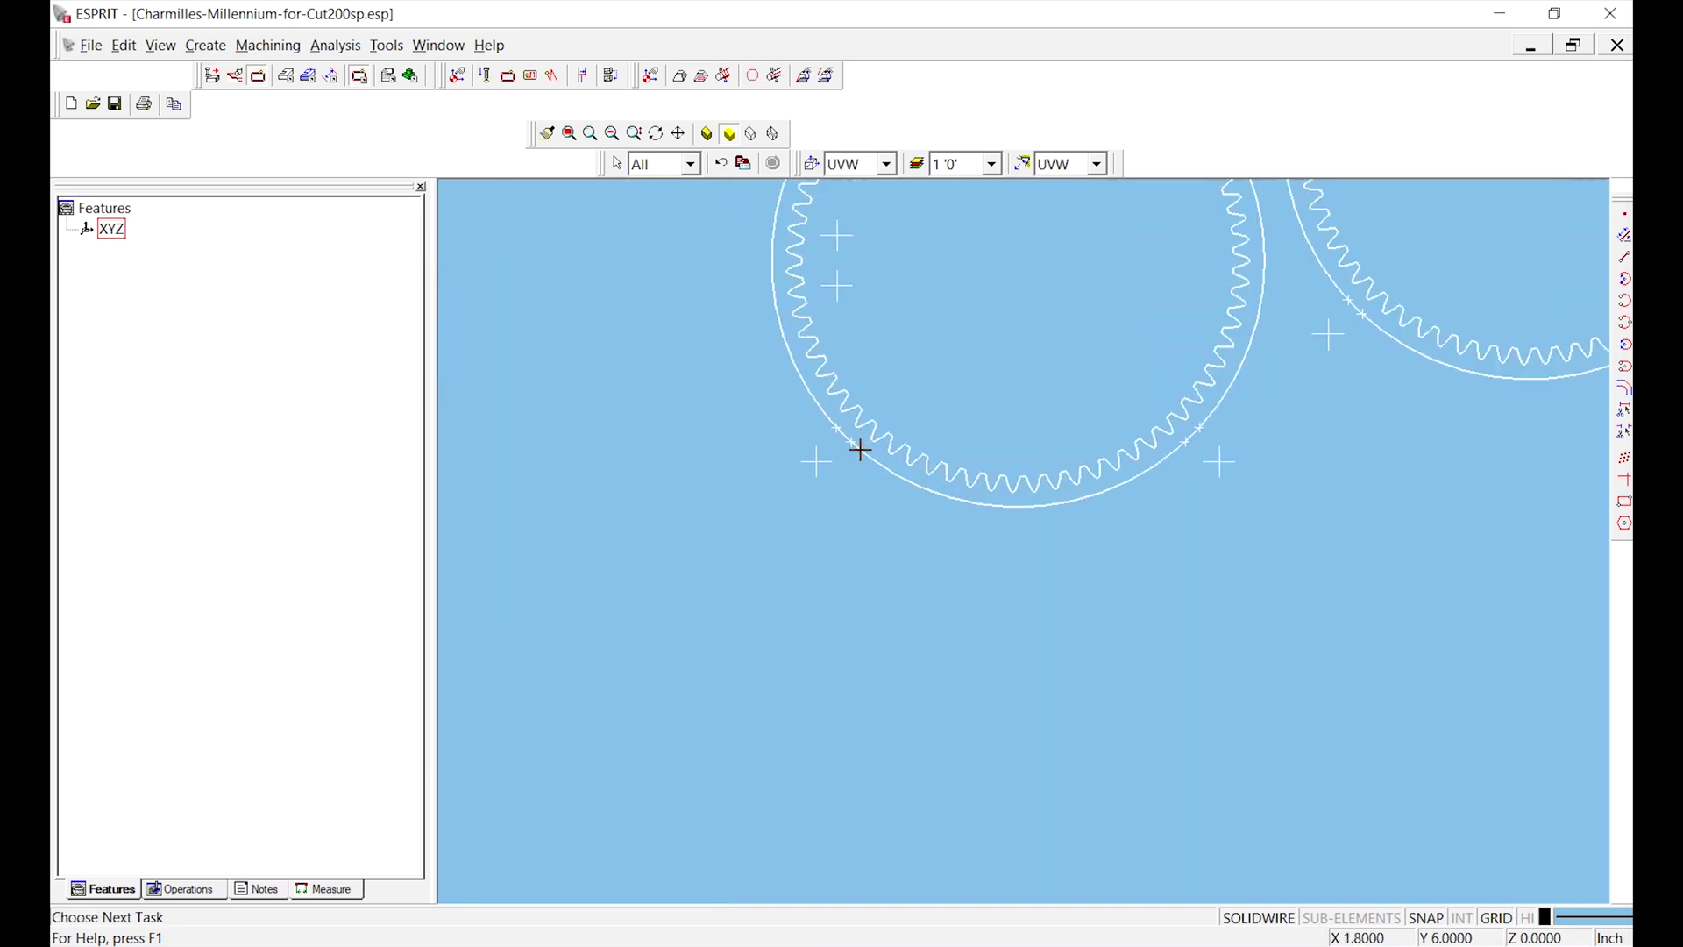
pyautogui.scroll(1, 816, 471)
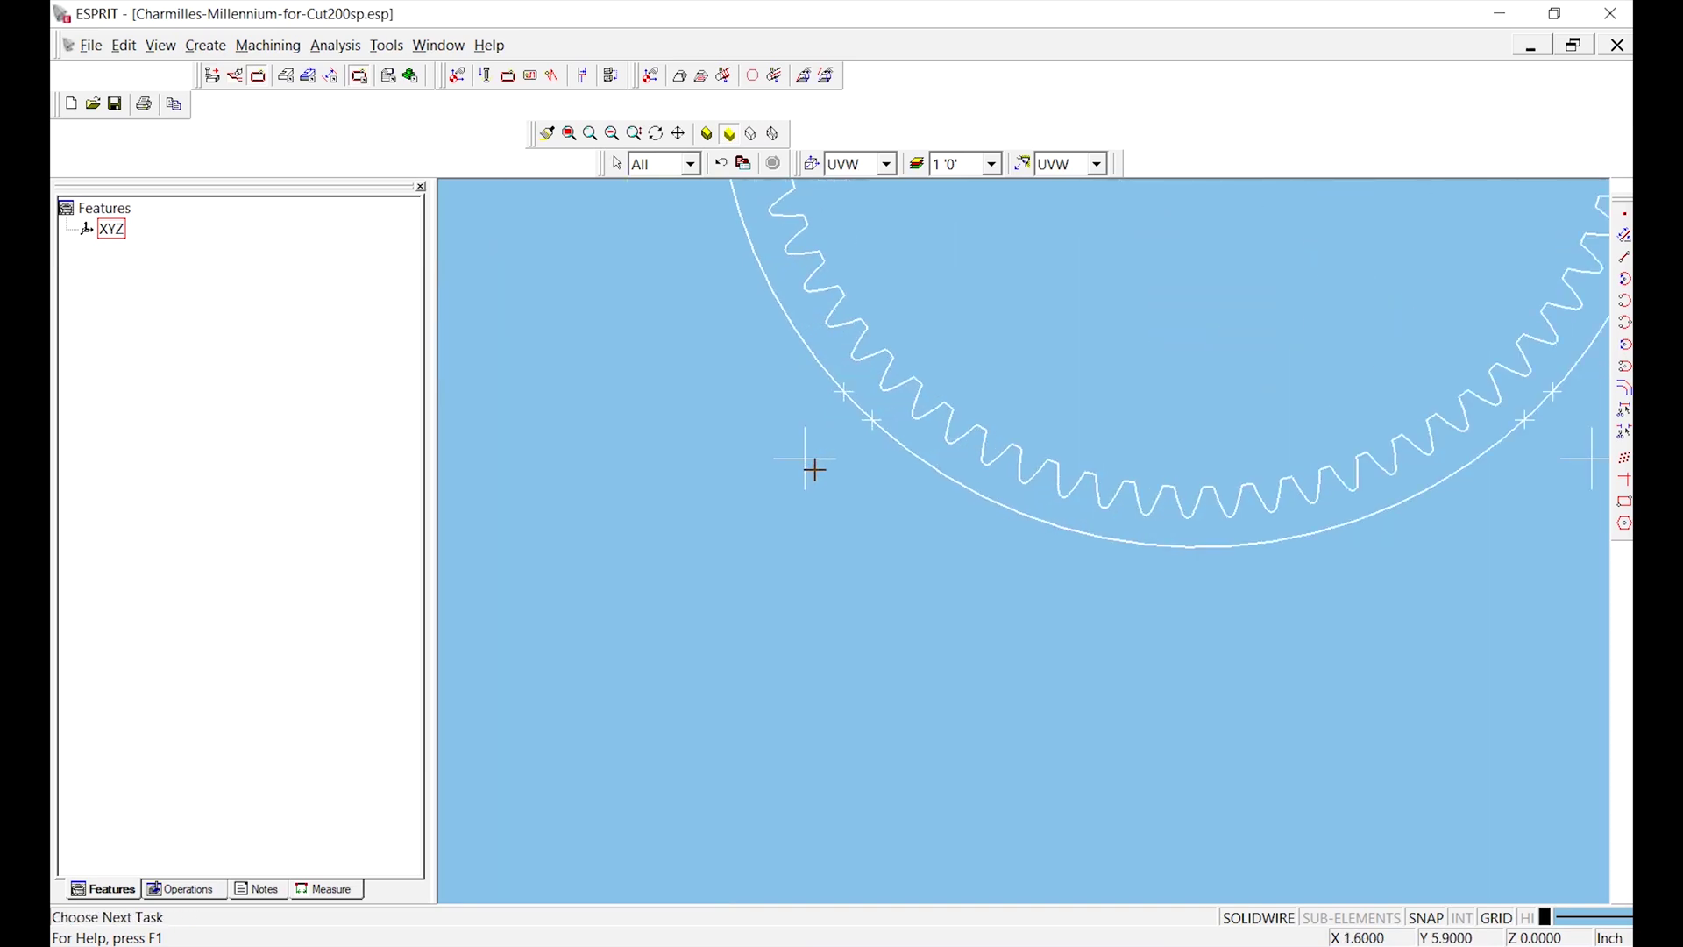
pyautogui.scroll(1, 815, 470)
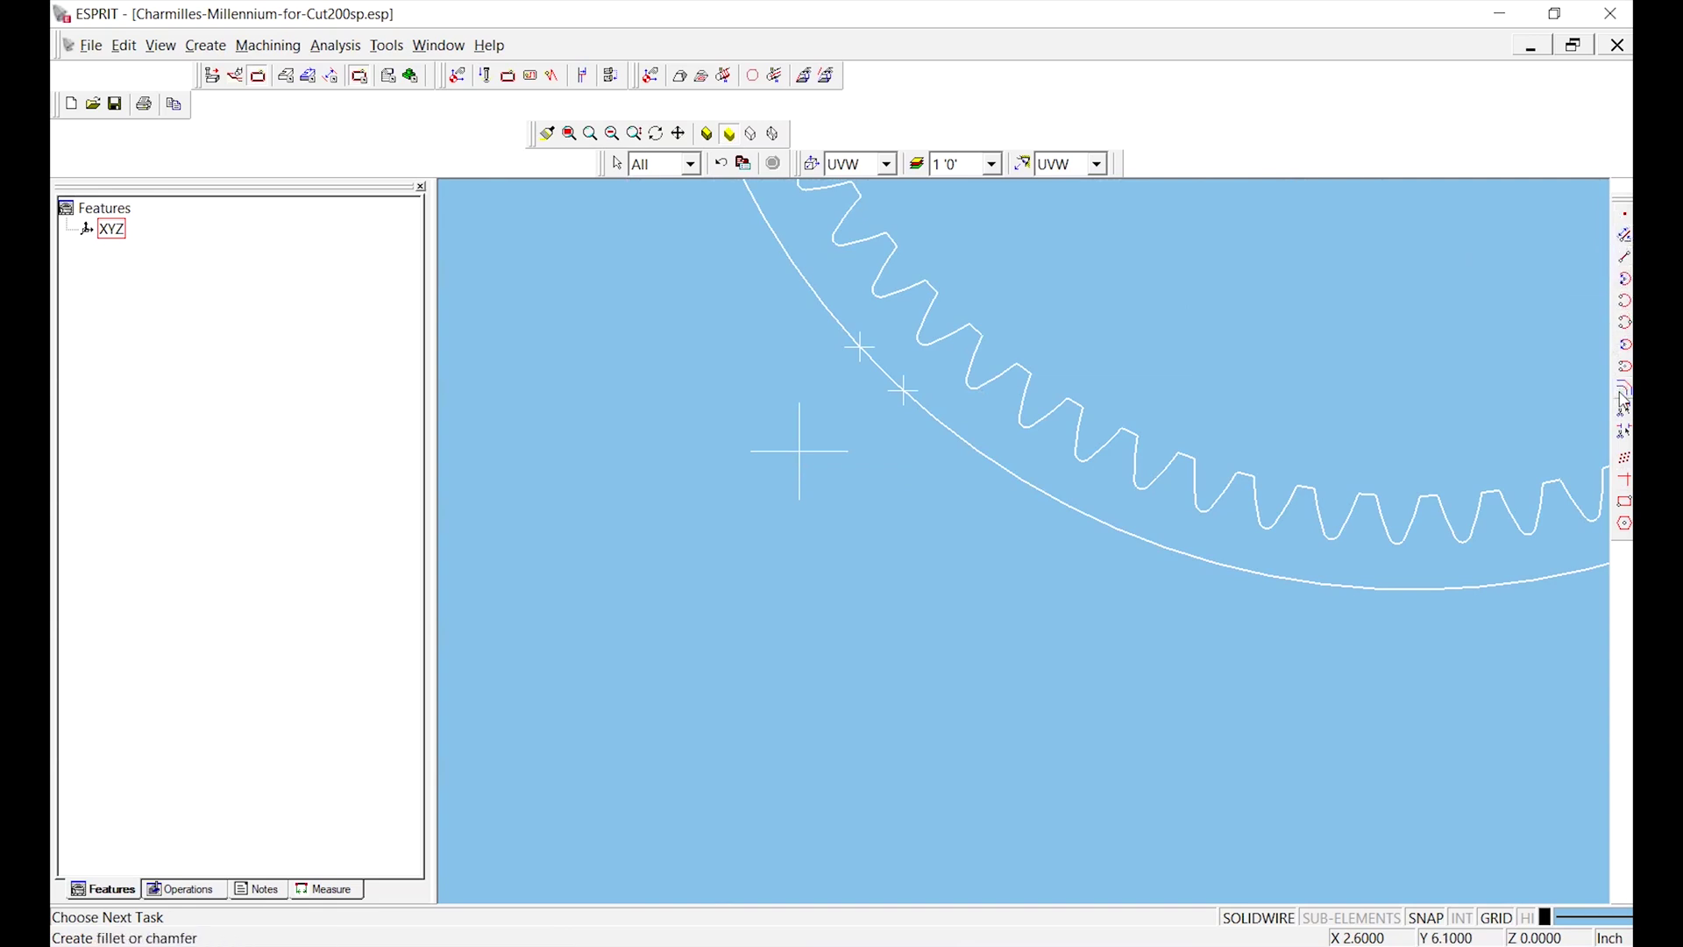
pyautogui.click(1625, 217)
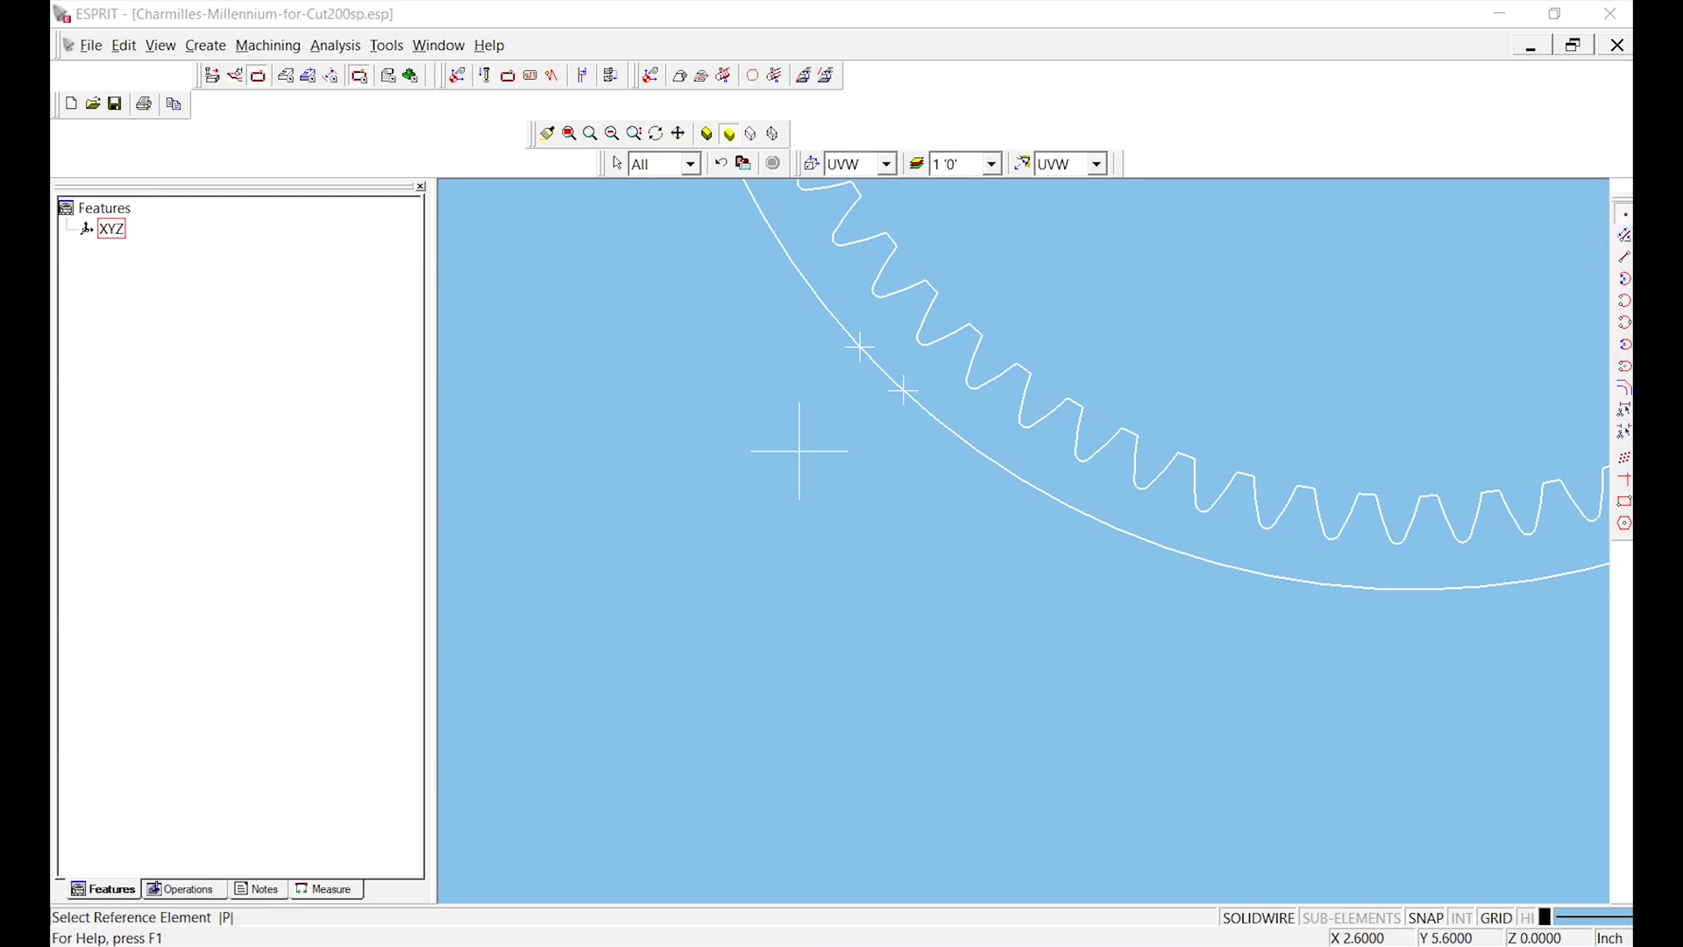
pyautogui.moveTo(1284, 7); pyautogui.dragTo(1282, 137)
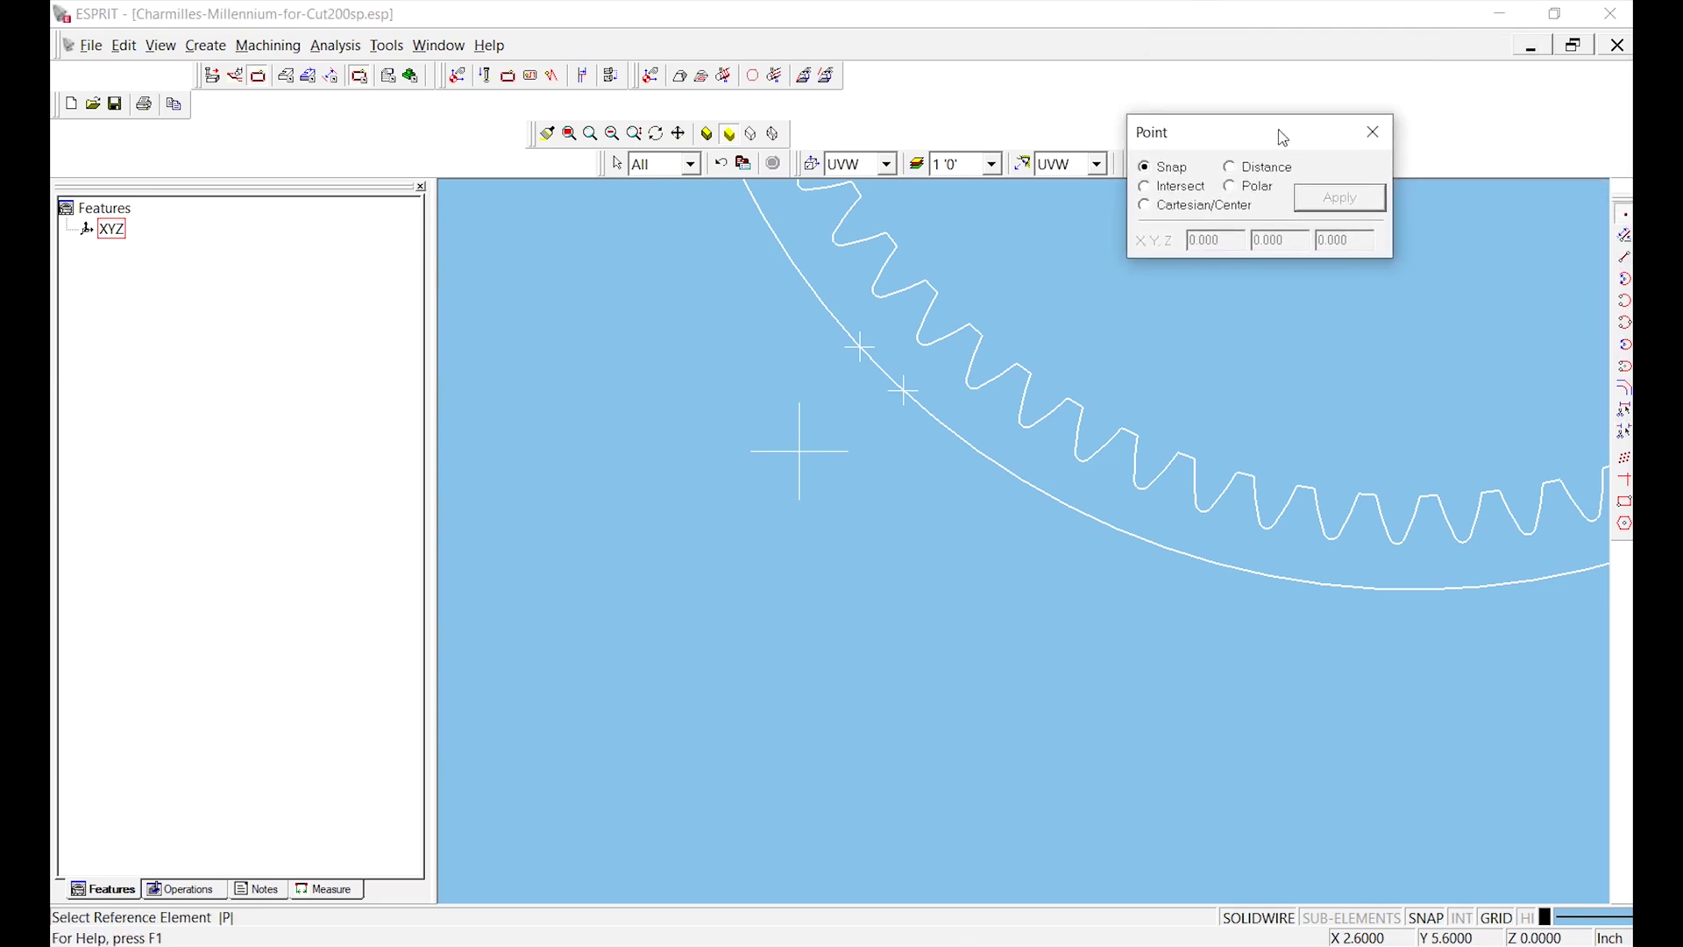
pyautogui.click(1146, 207)
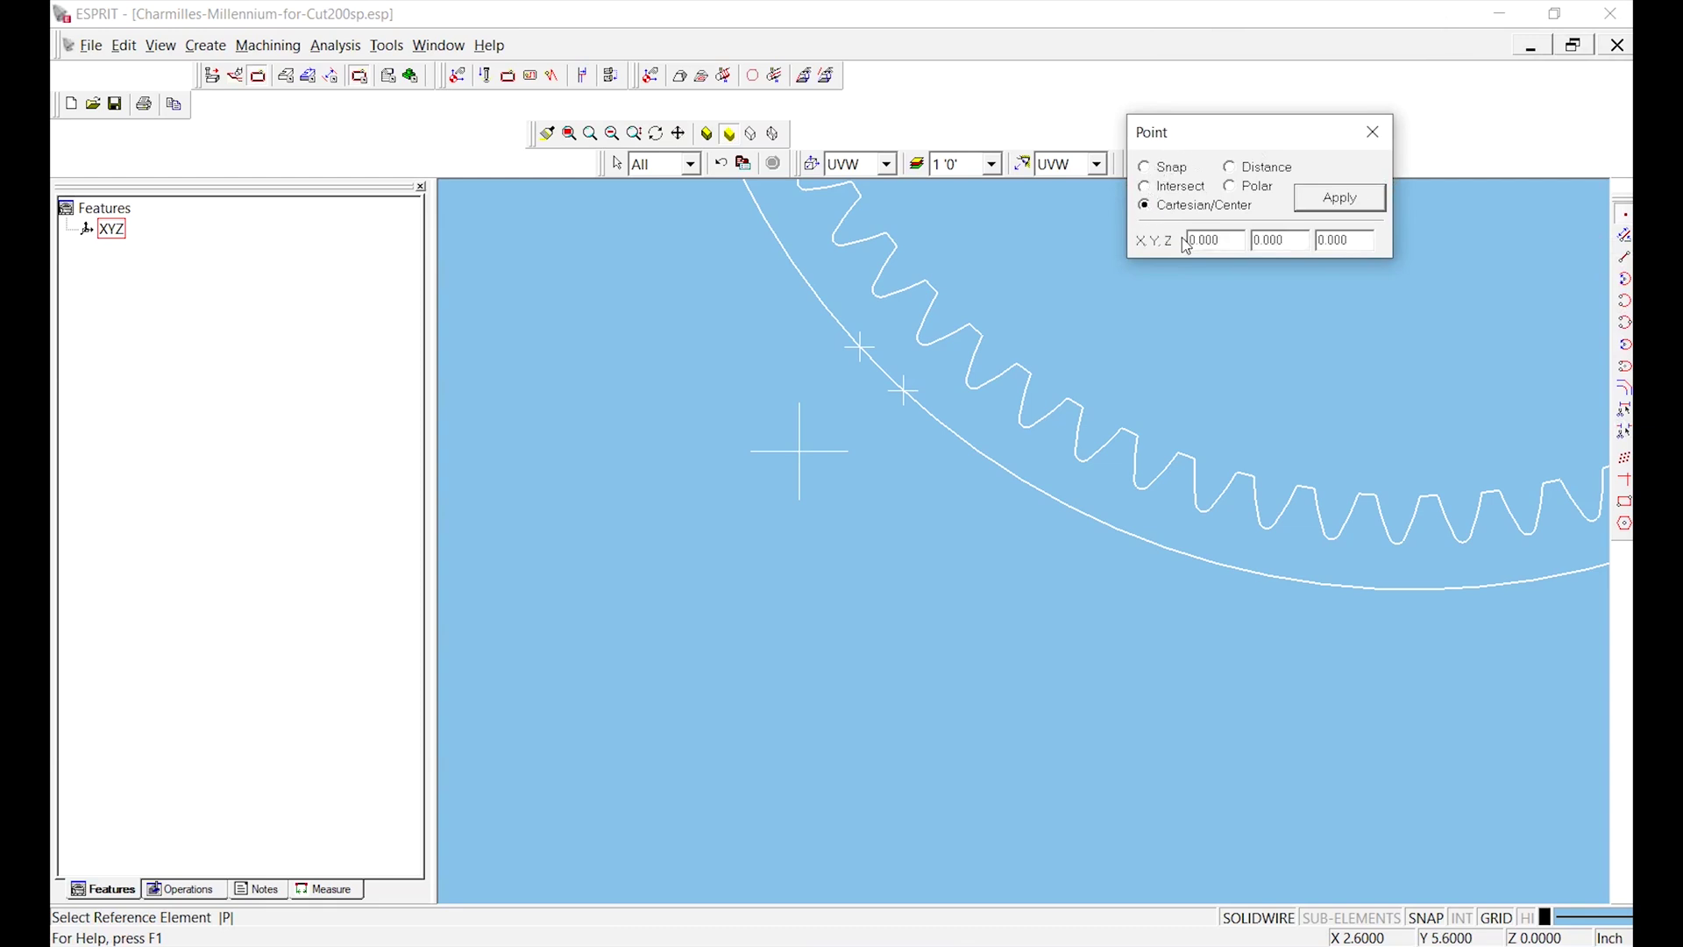
pyautogui.click(1146, 168)
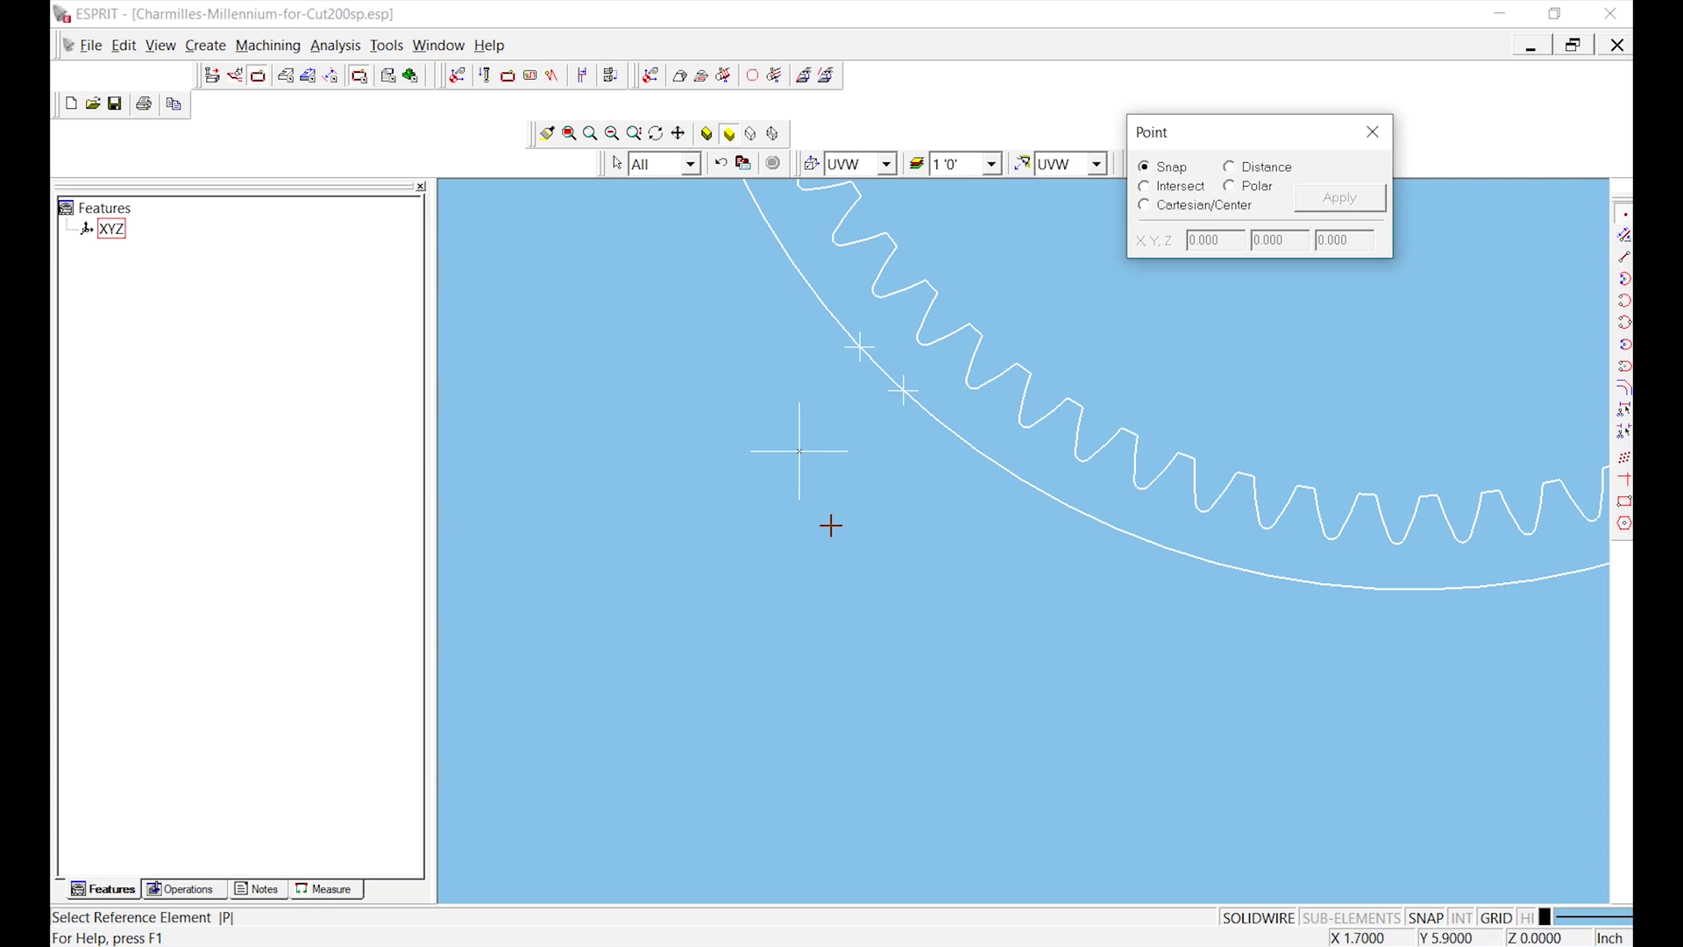
pyautogui.press('Escape')
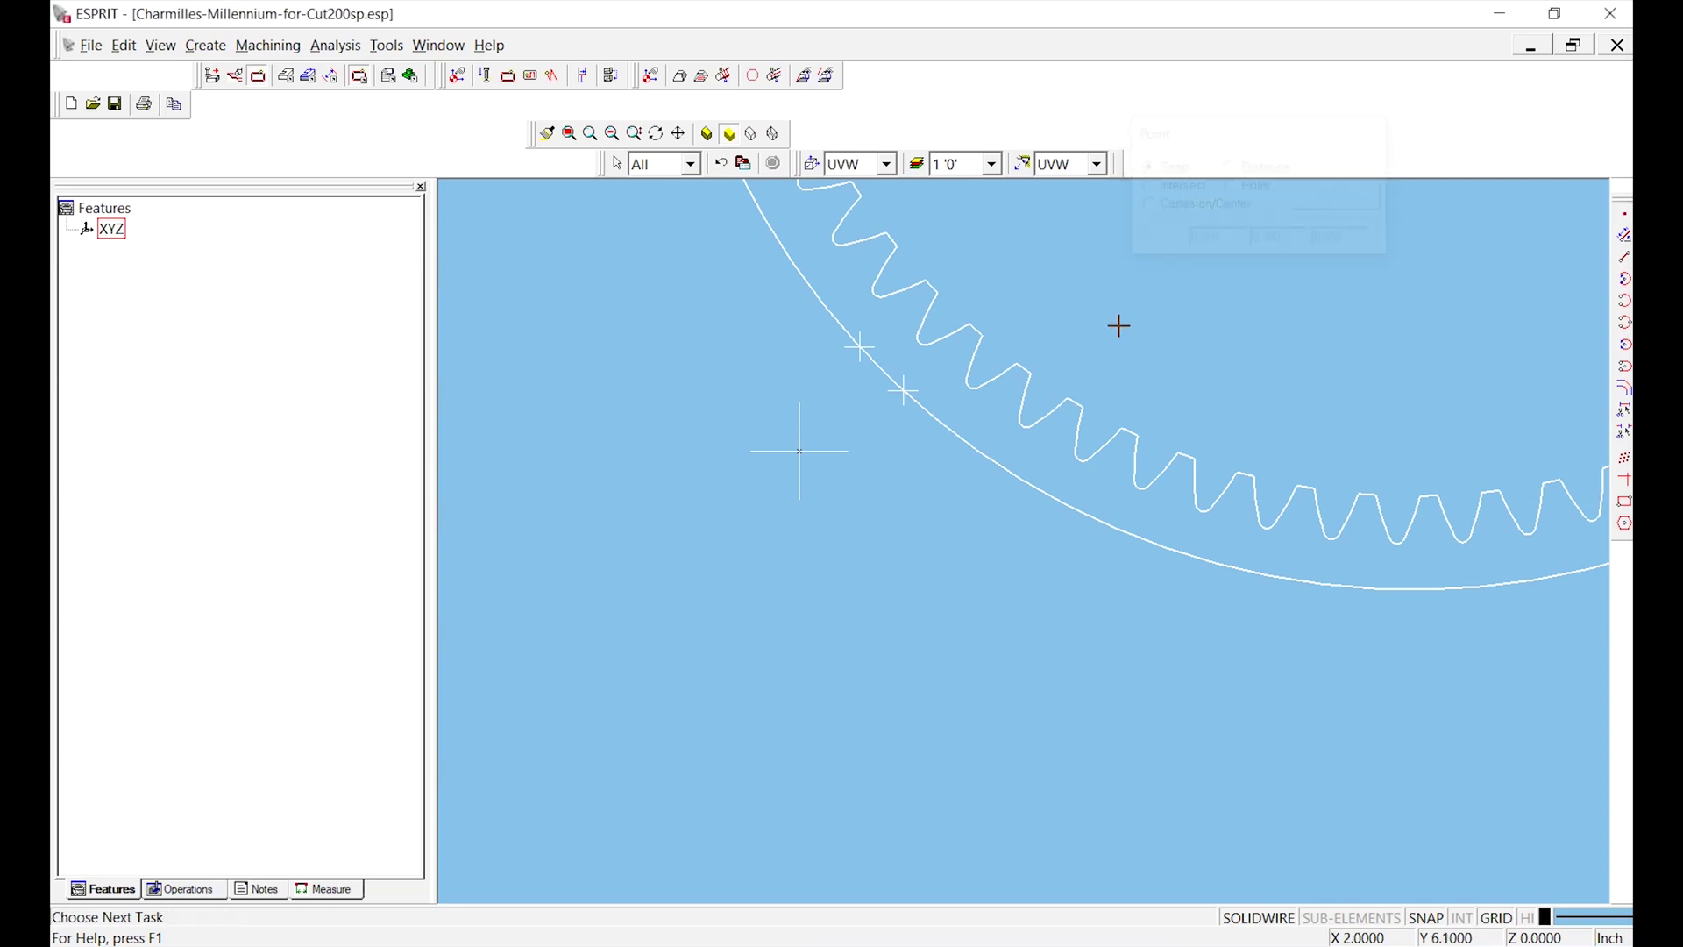
# Delete the vertical and horizontal lines of the cross mark around the new point, keeping the point
pyautogui.click(799, 414)
pyautogui.press('Delete')
pyautogui.click(815, 451)
pyautogui.press('Delete')
# Select all five ring gears again, including the new point at the first gear's lower-left corner
pyautogui.scroll(-2, 883, 445)
pyautogui.scroll(-4, 881, 443)
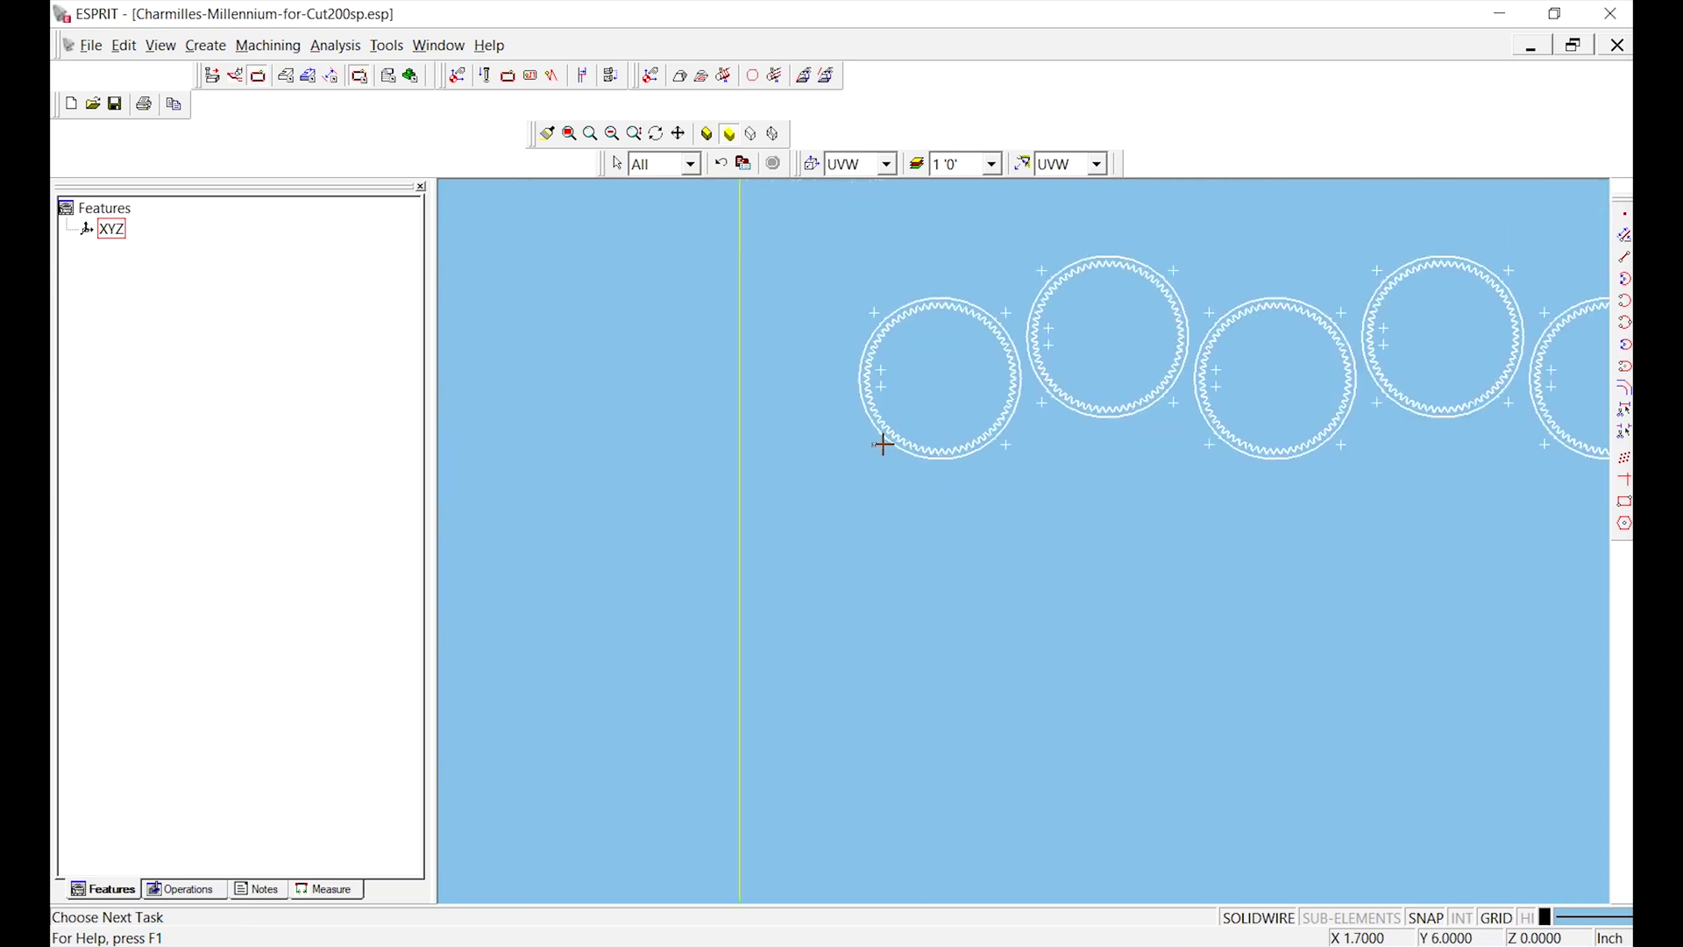
pyautogui.moveTo(851, 330); pyautogui.dragTo(1508, 498)
pyautogui.click(868, 281)
pyautogui.moveTo(824, 269); pyautogui.dragTo(1439, 534)
# Move the selected gears using two points, from the new corner point of the leftmost gear to the origin
pyautogui.hotkey('ctrl', 't')
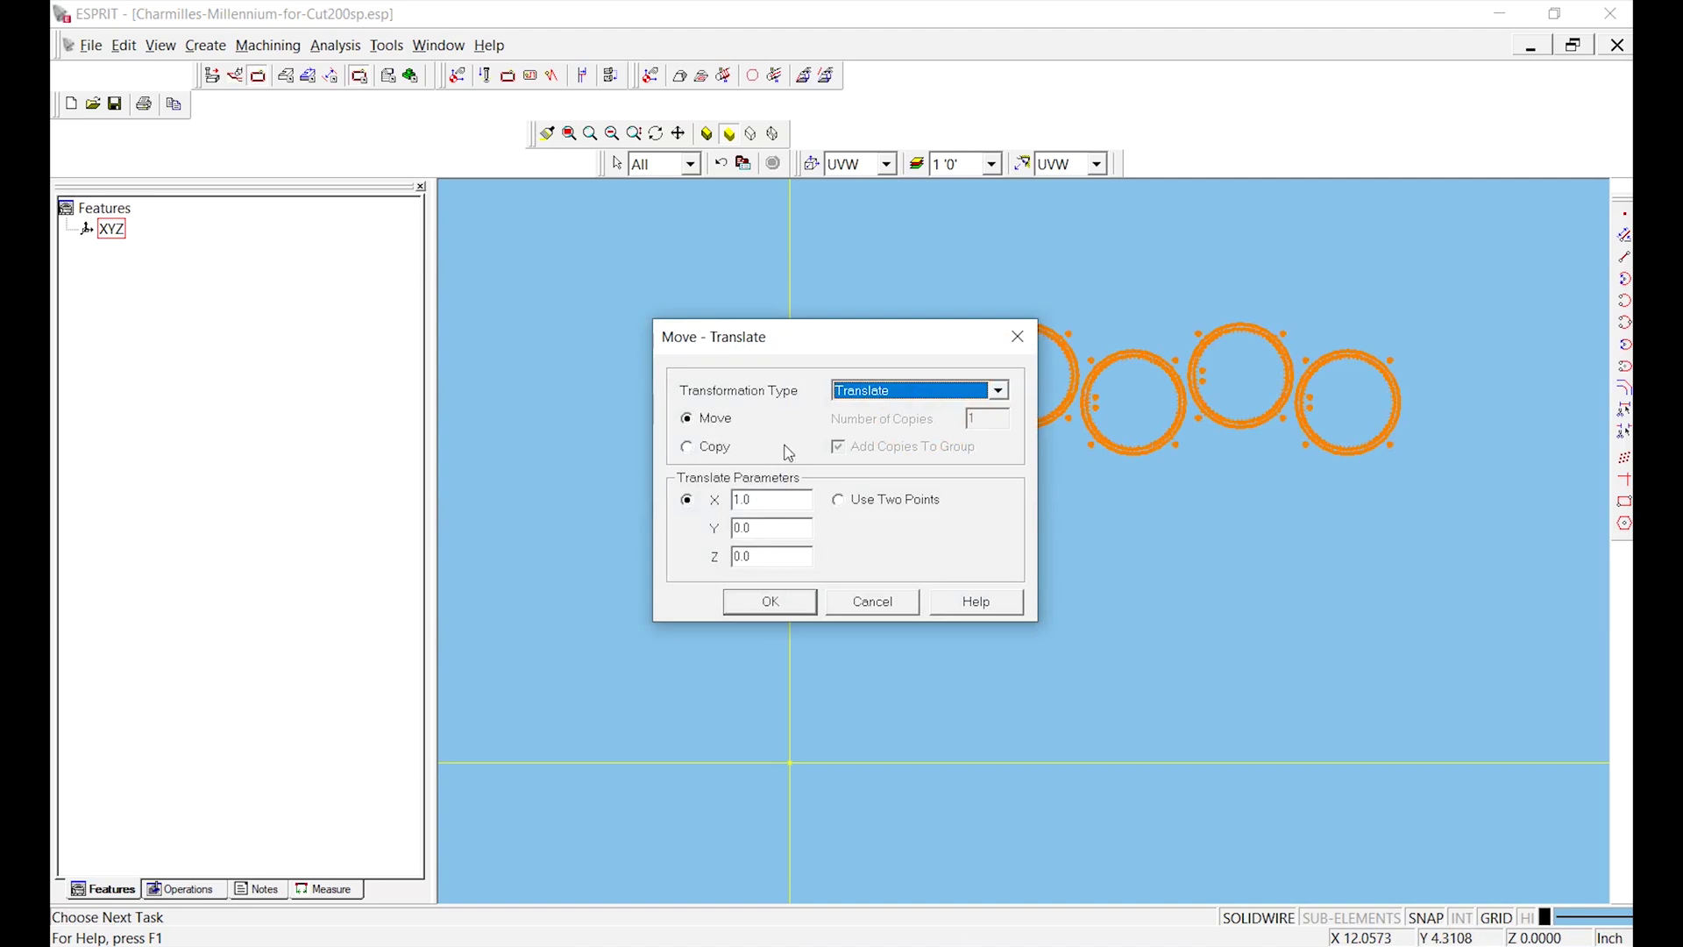
pyautogui.click(838, 500)
pyautogui.click(789, 601)
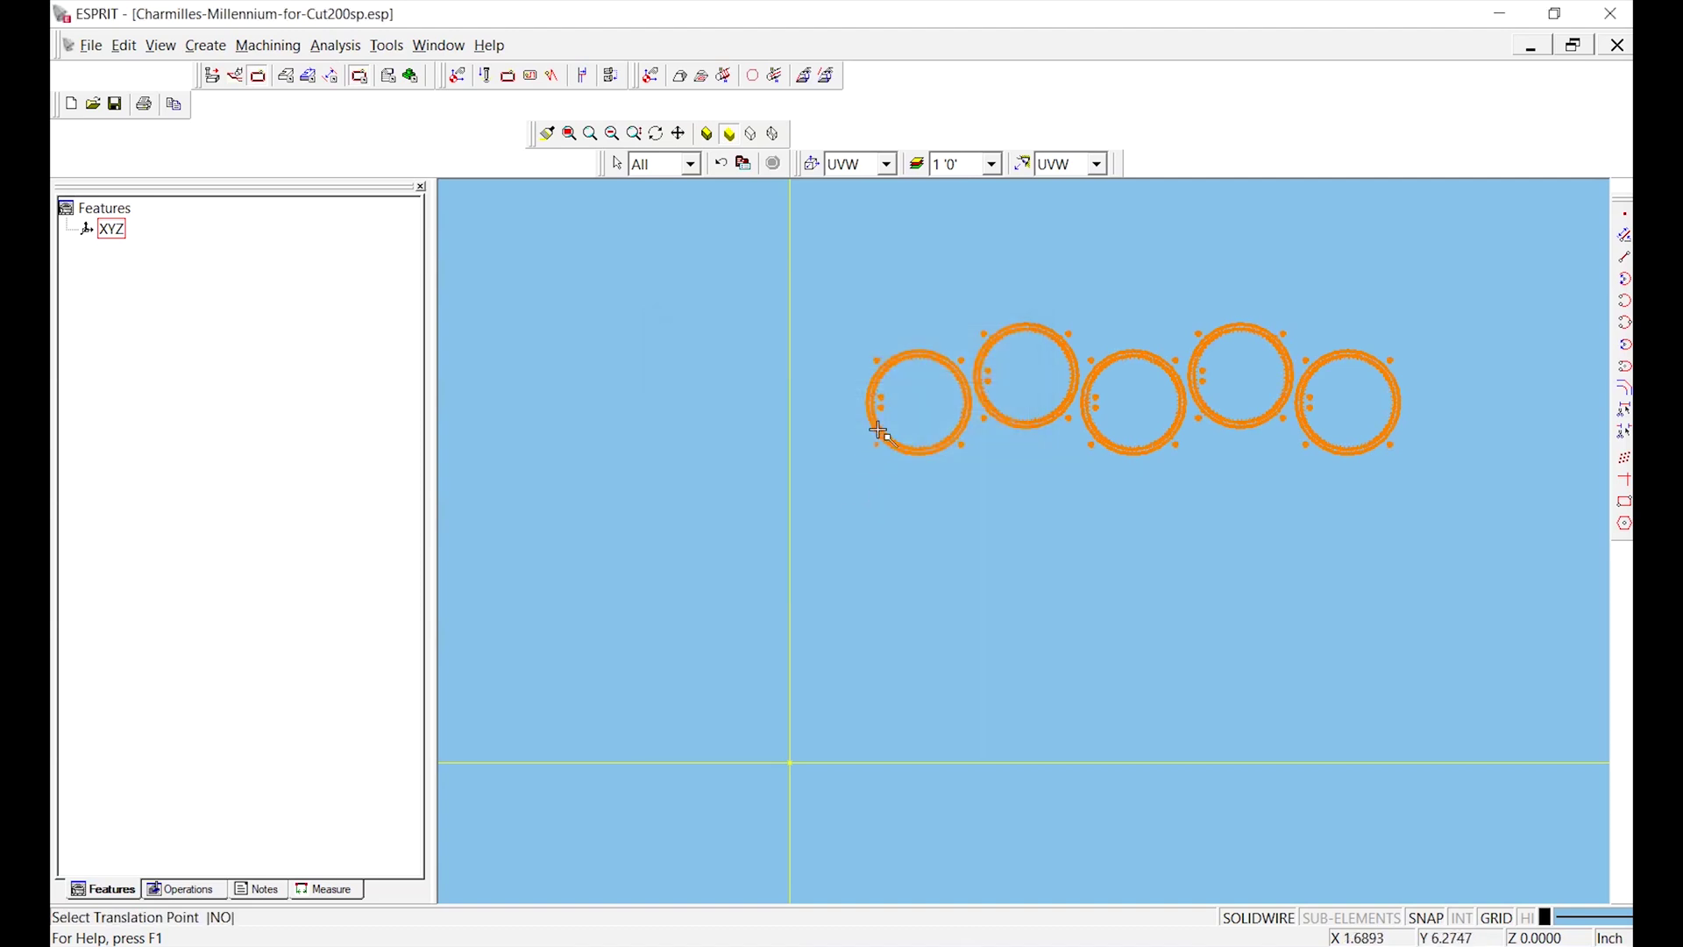
pyautogui.scroll(5, 883, 432)
pyautogui.click(895, 422)
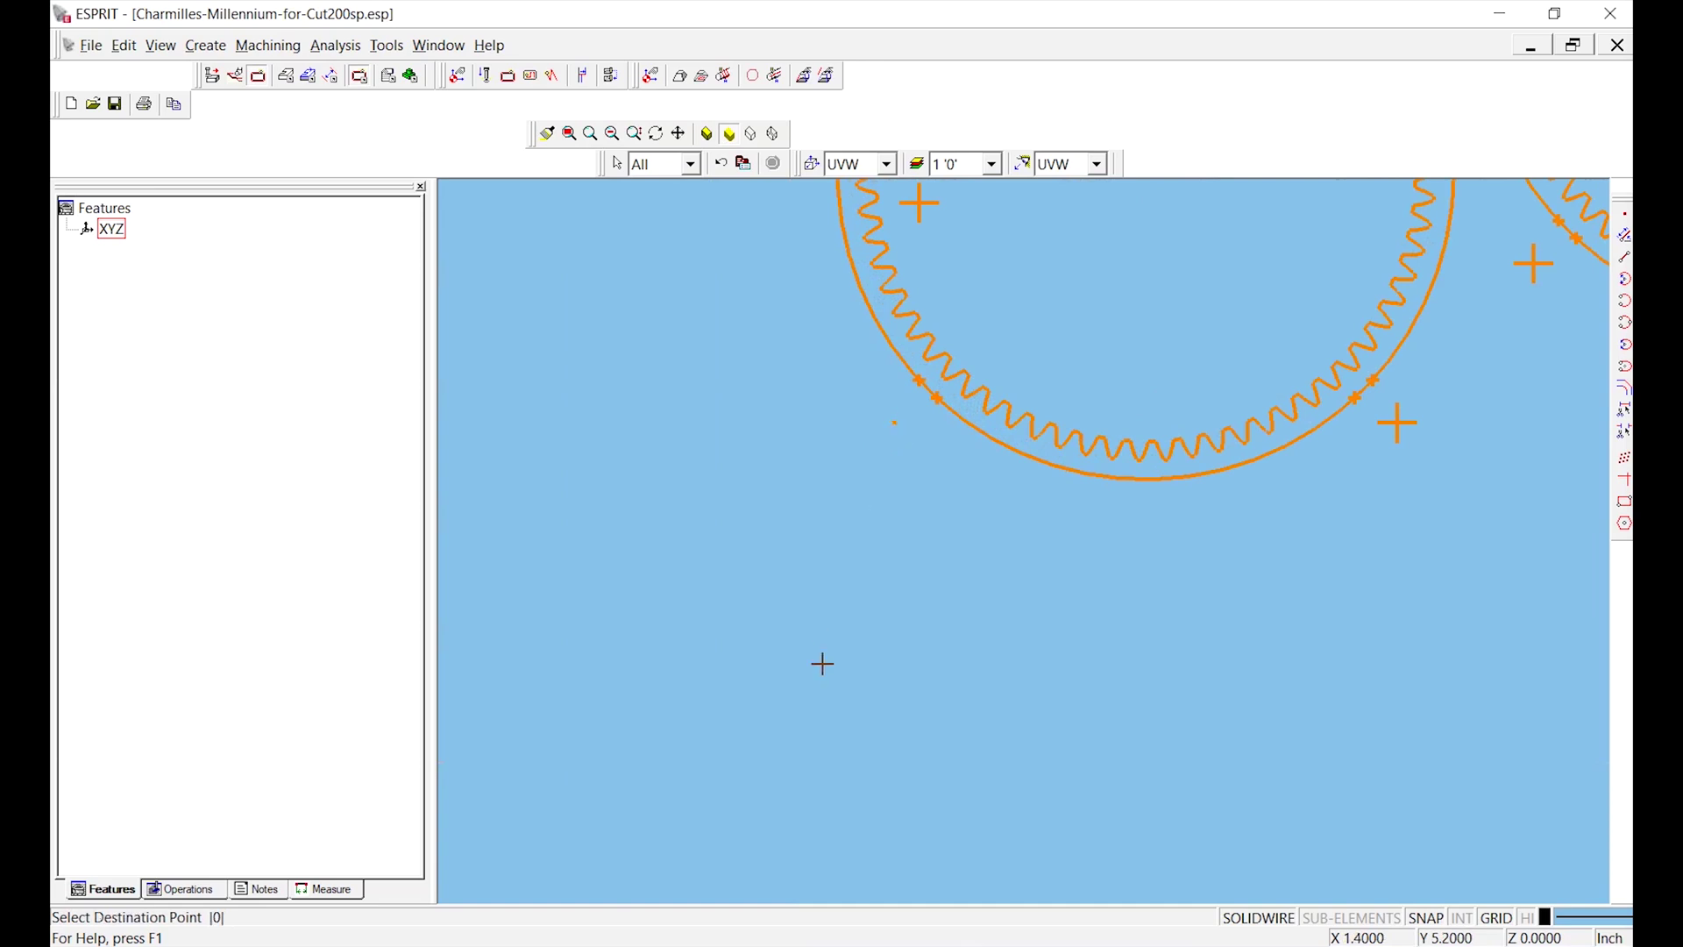
pyautogui.scroll(-5, 820, 671)
pyautogui.moveTo(755, 788); pyautogui.dragTo(797, 534, button='middle')
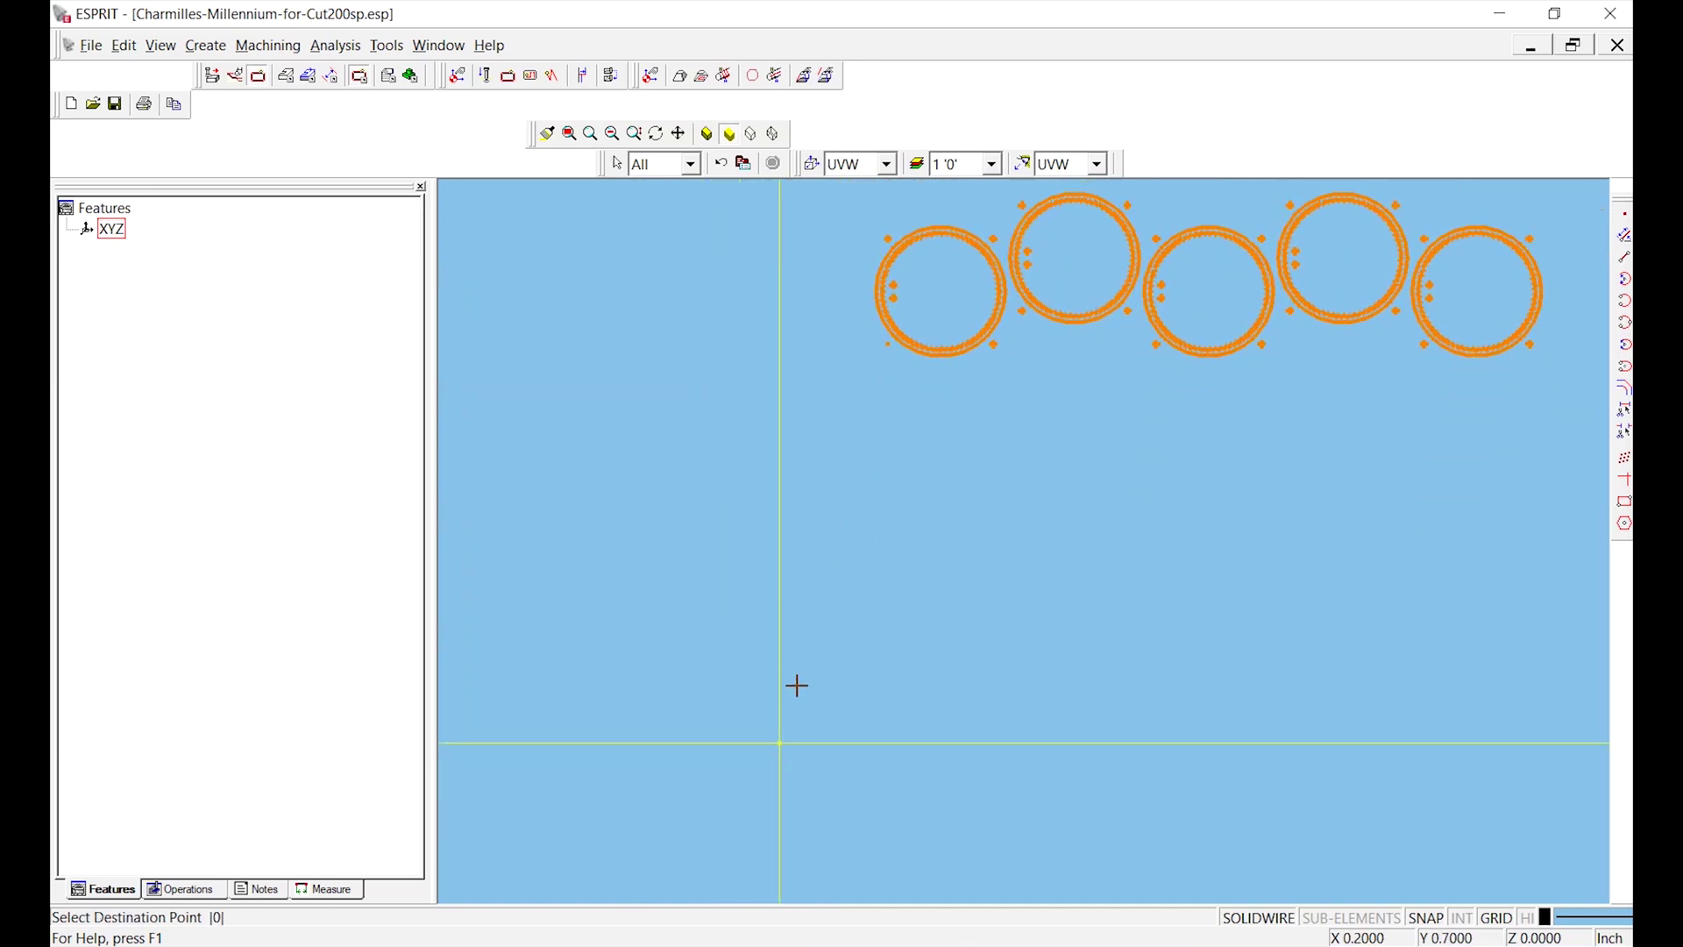
pyautogui.click(780, 743)
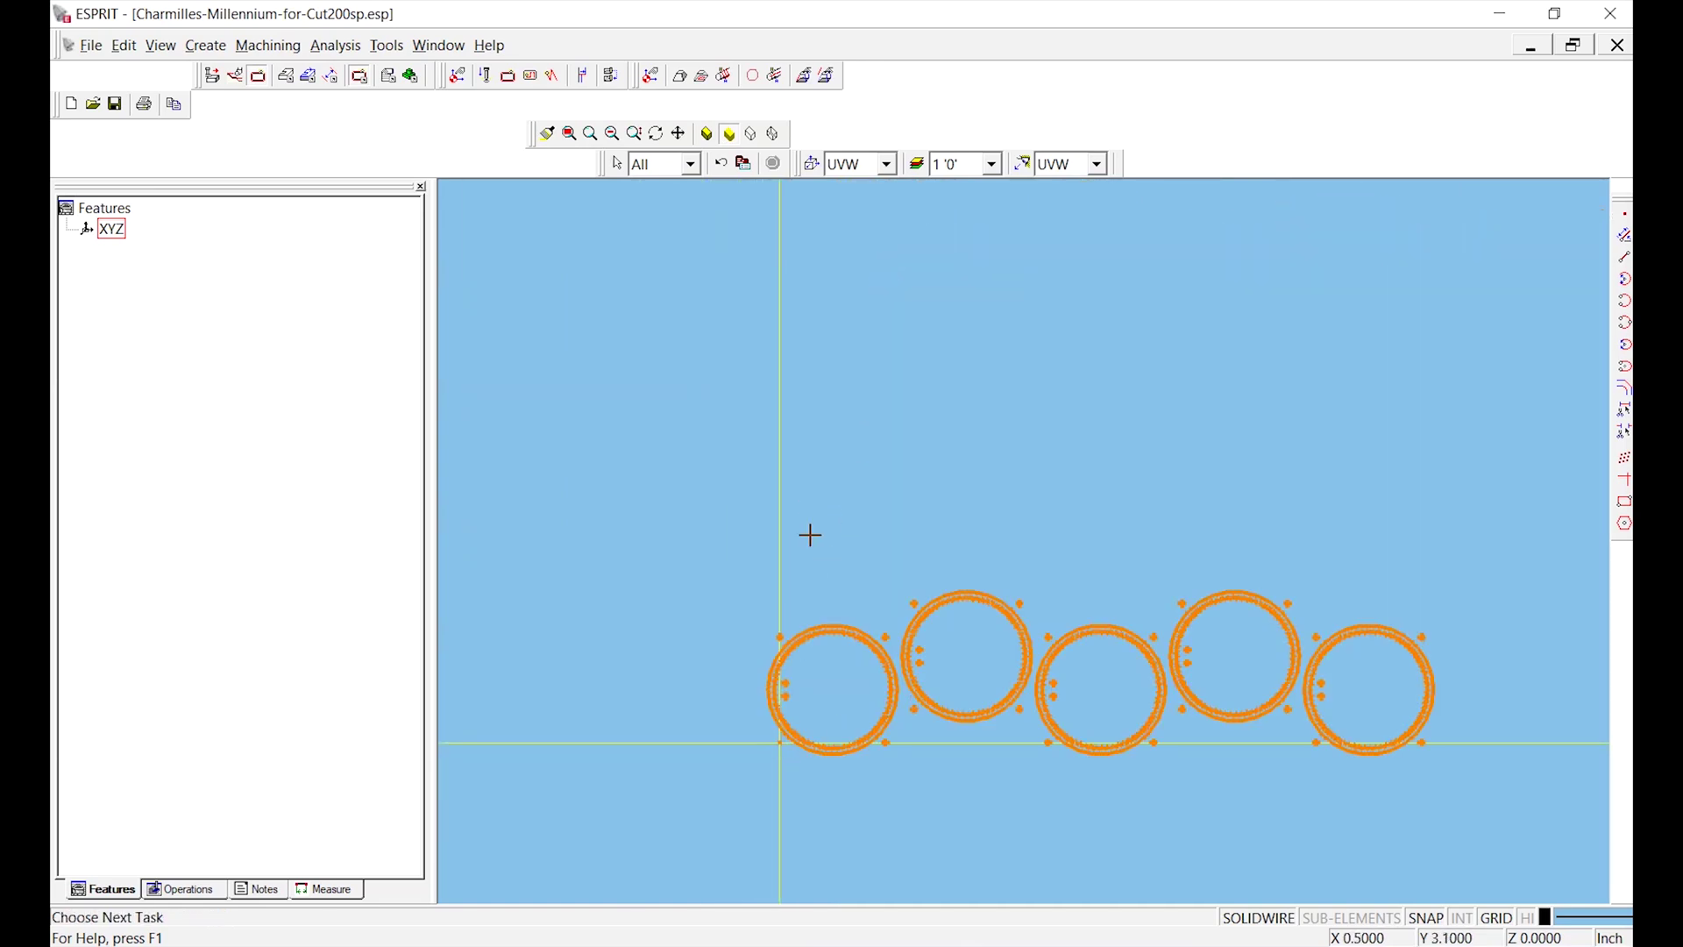
pyautogui.click(752, 441)
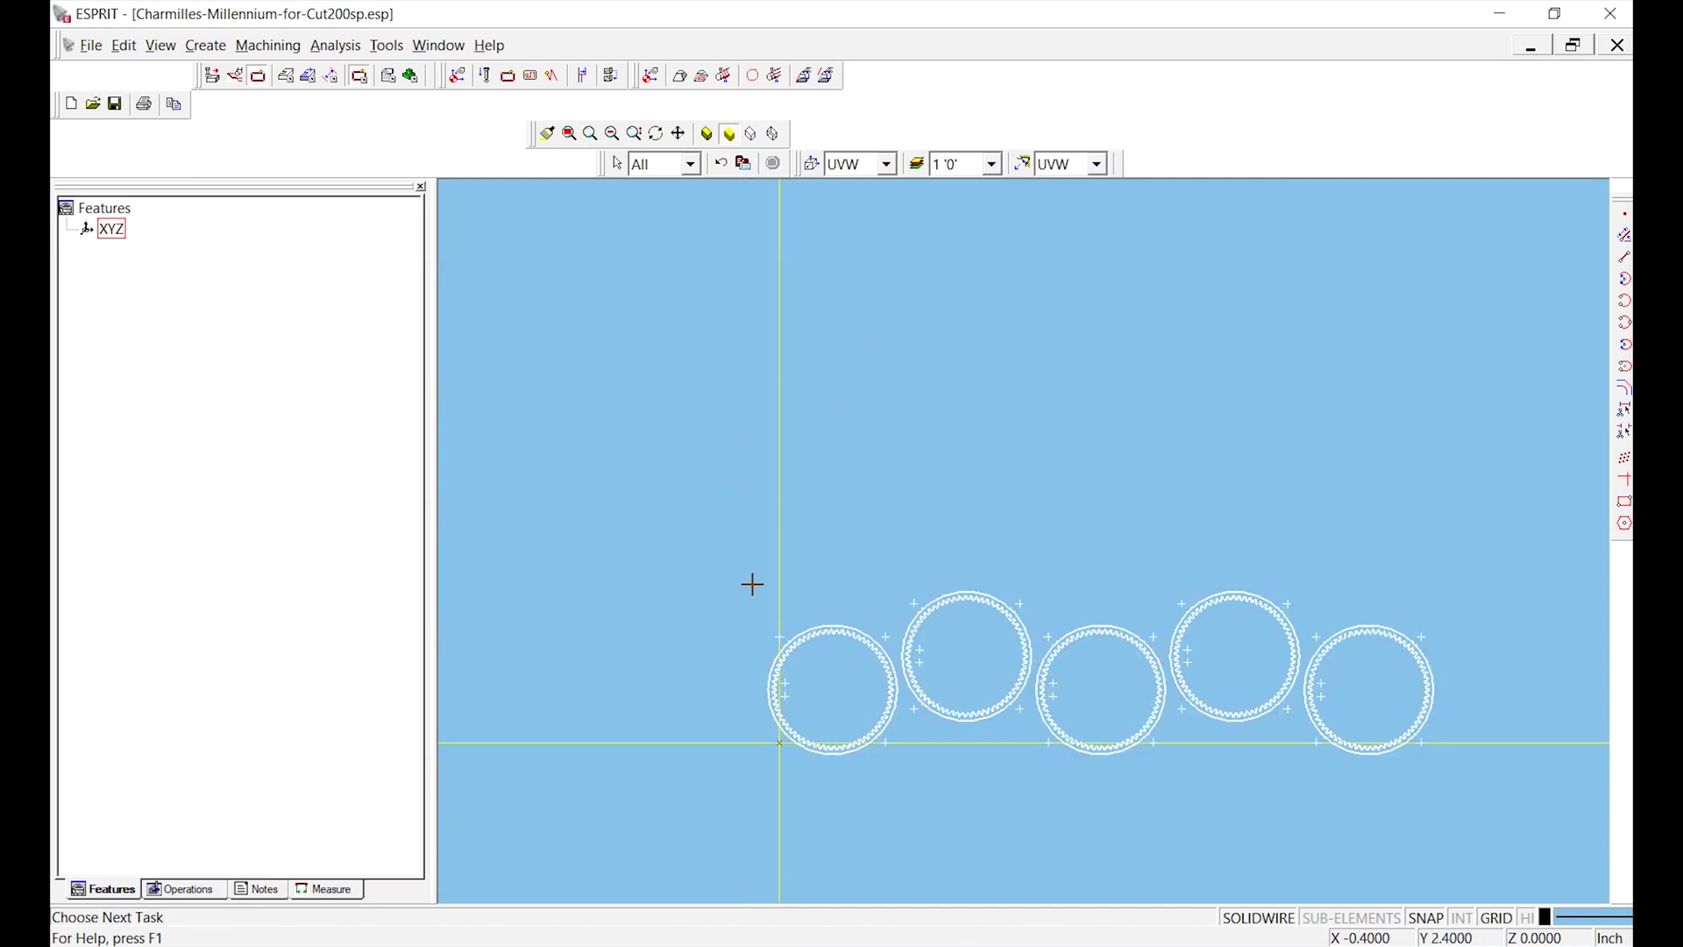
# Delete the other four ring gears, keeping only the leftmost one at the origin
pyautogui.scroll(2, 774, 601)
pyautogui.scroll(-4, 912, 692)
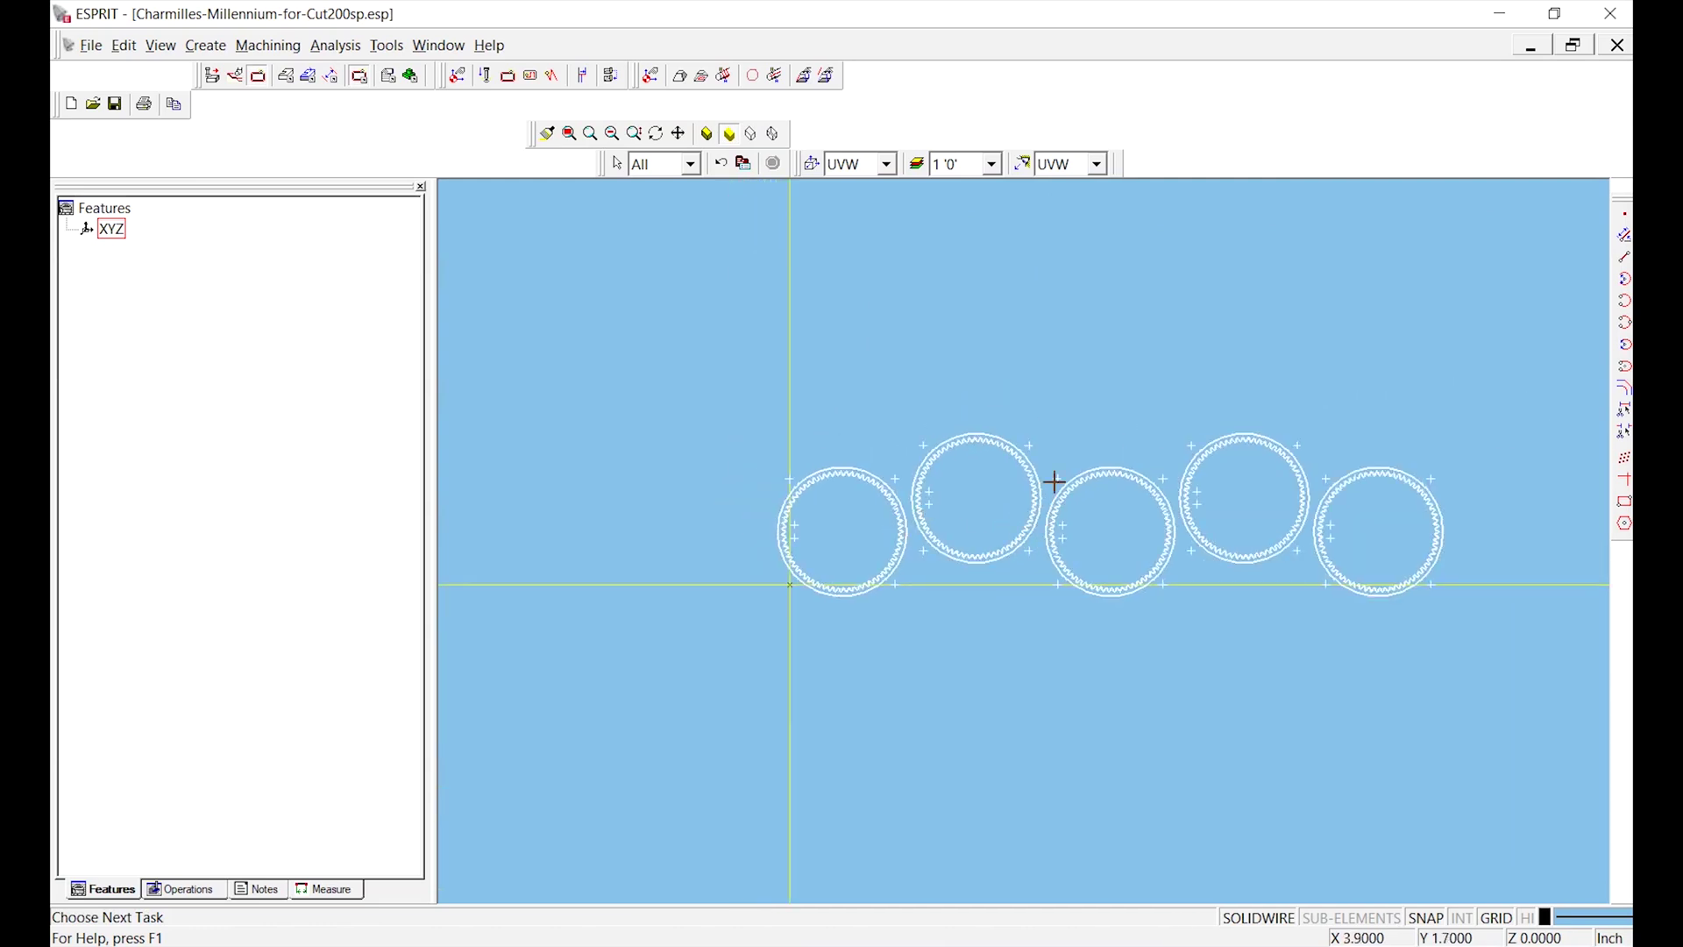
pyautogui.click(912, 417)
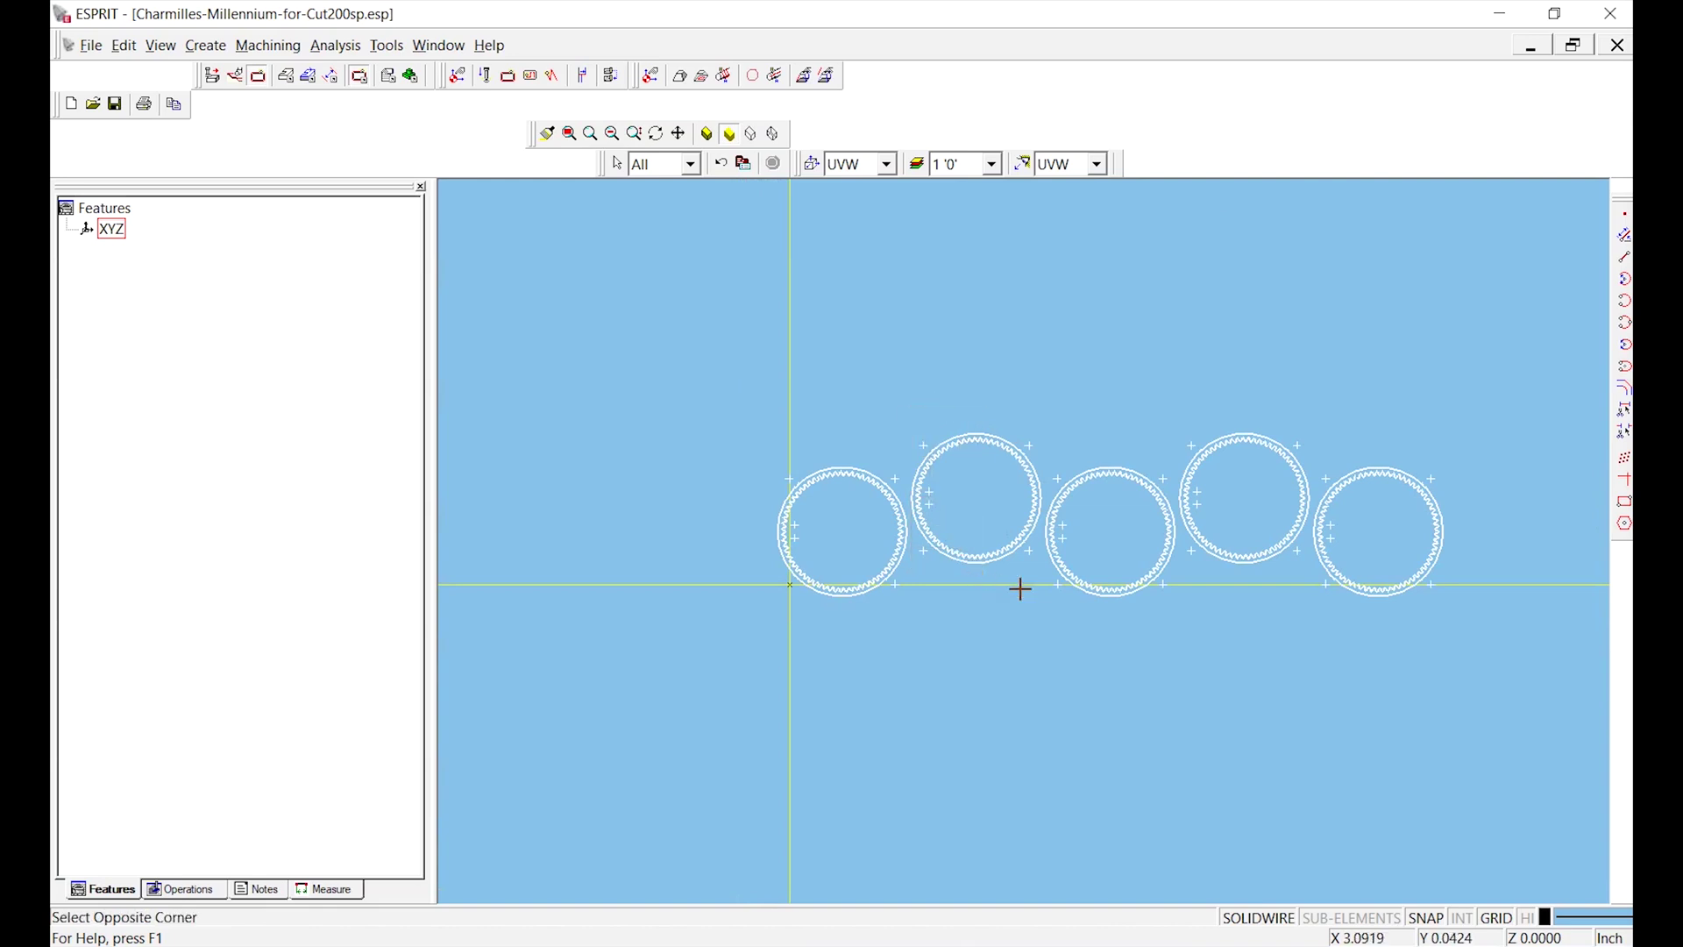
pyautogui.click(1462, 625)
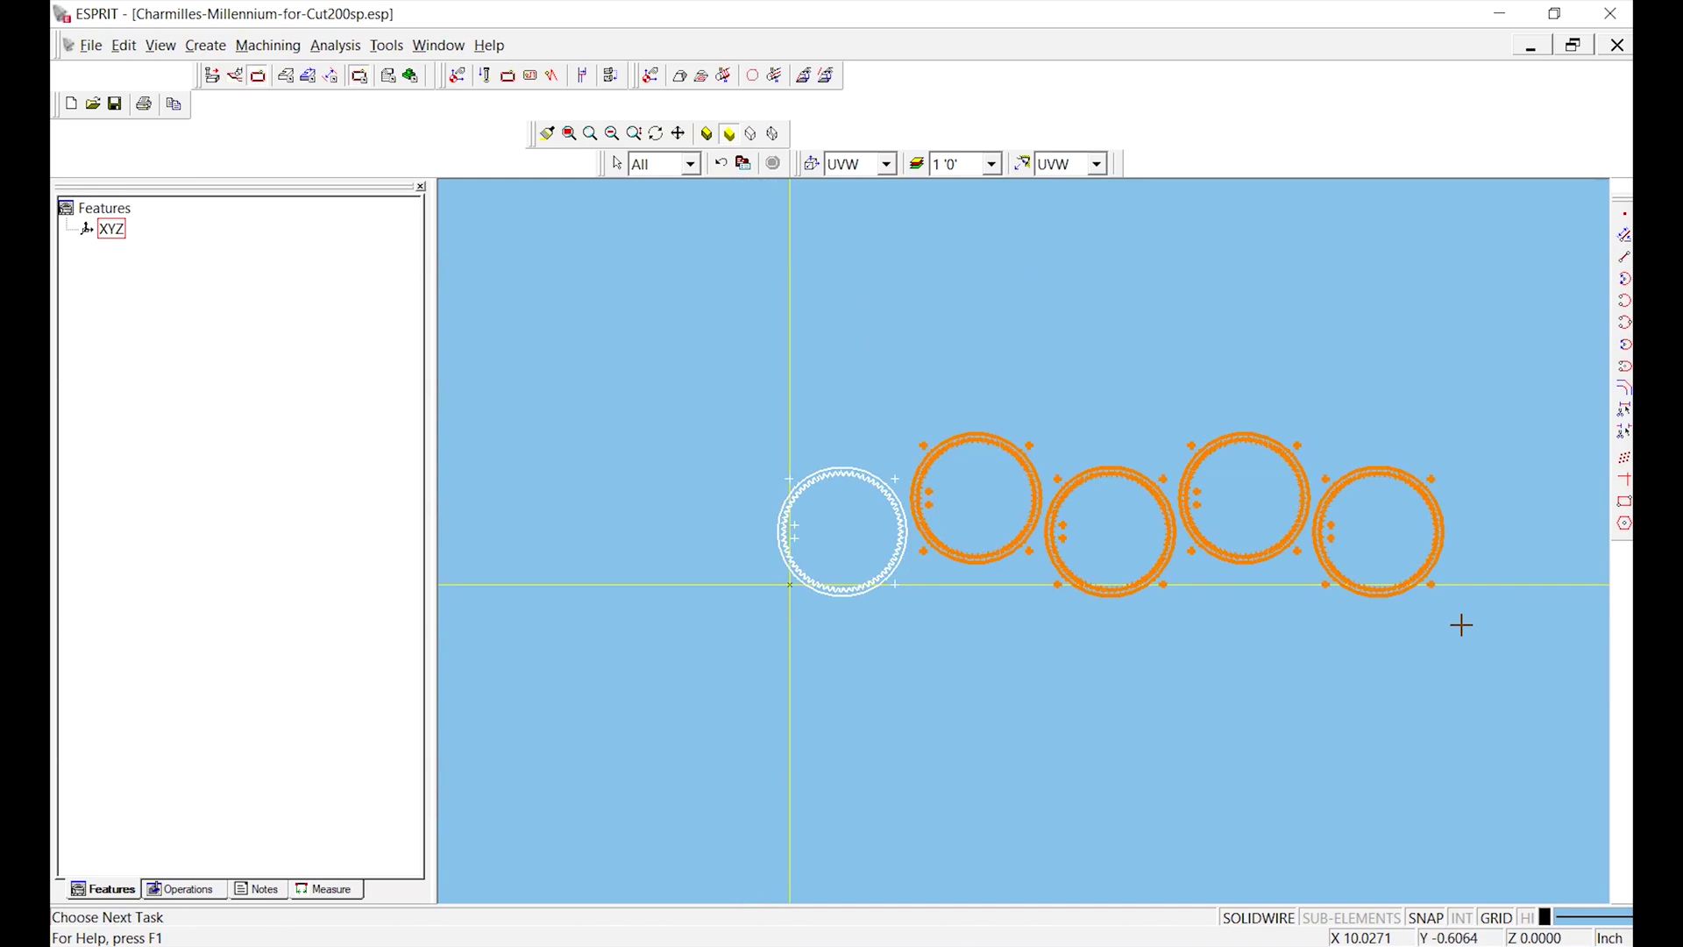
pyautogui.press('Delete')
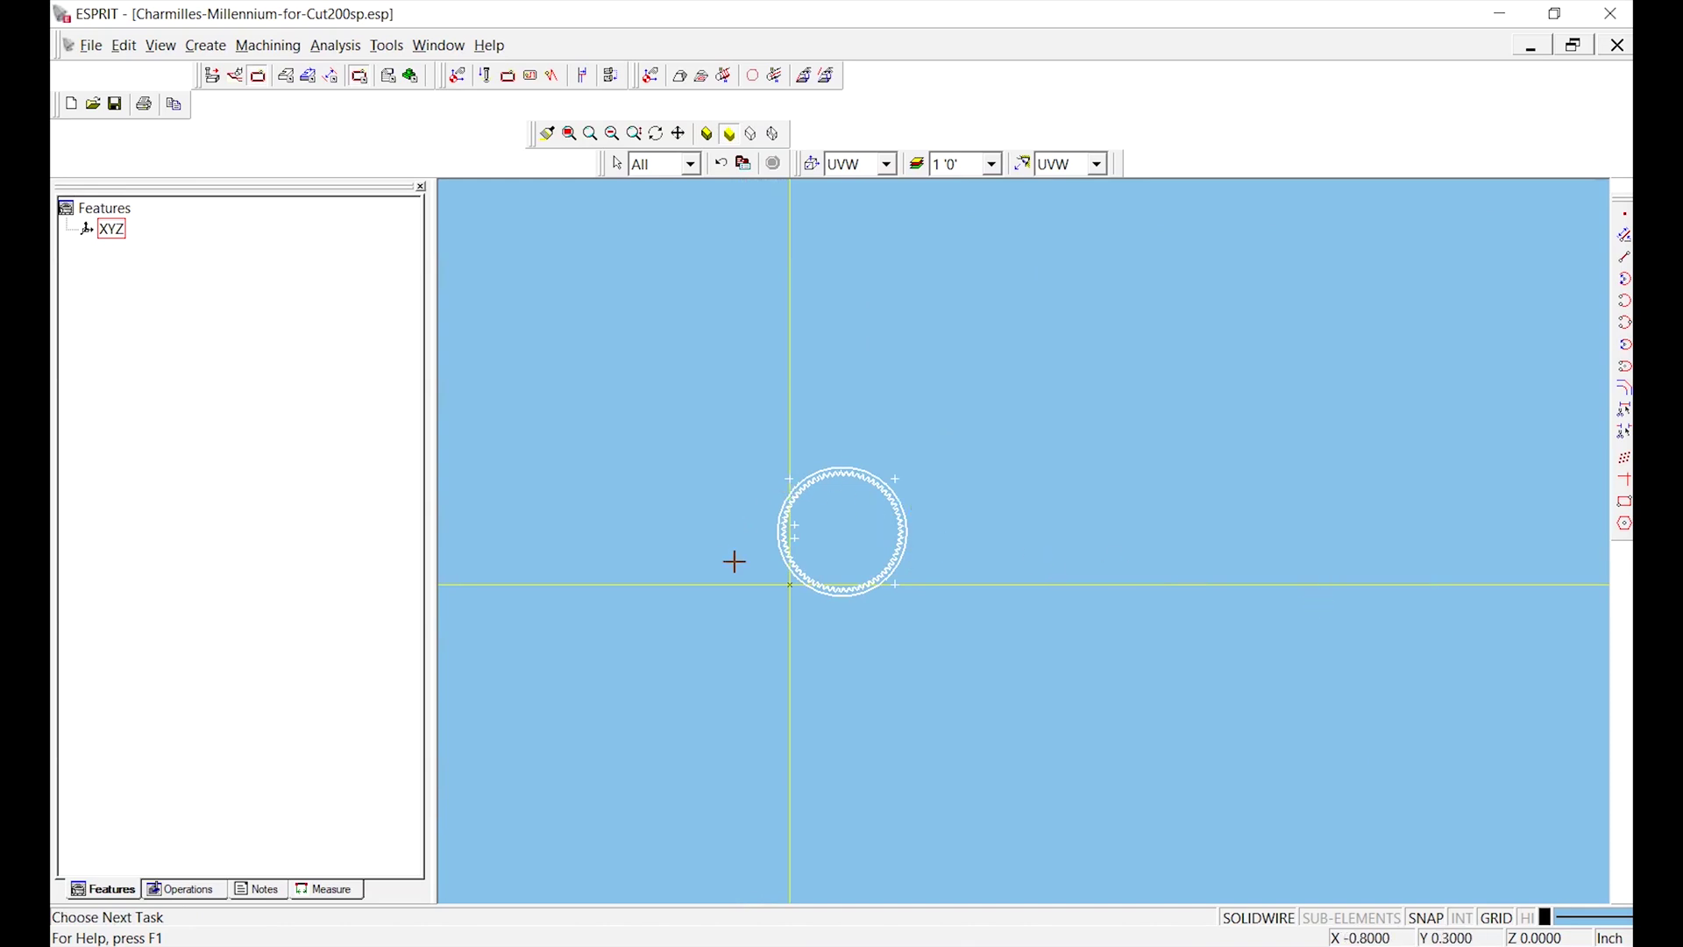
# Create a snap point at the centre of the lower cross mark inside the ring gear near its left teeth
pyautogui.scroll(2, 741, 570)
pyautogui.scroll(2, 911, 581)
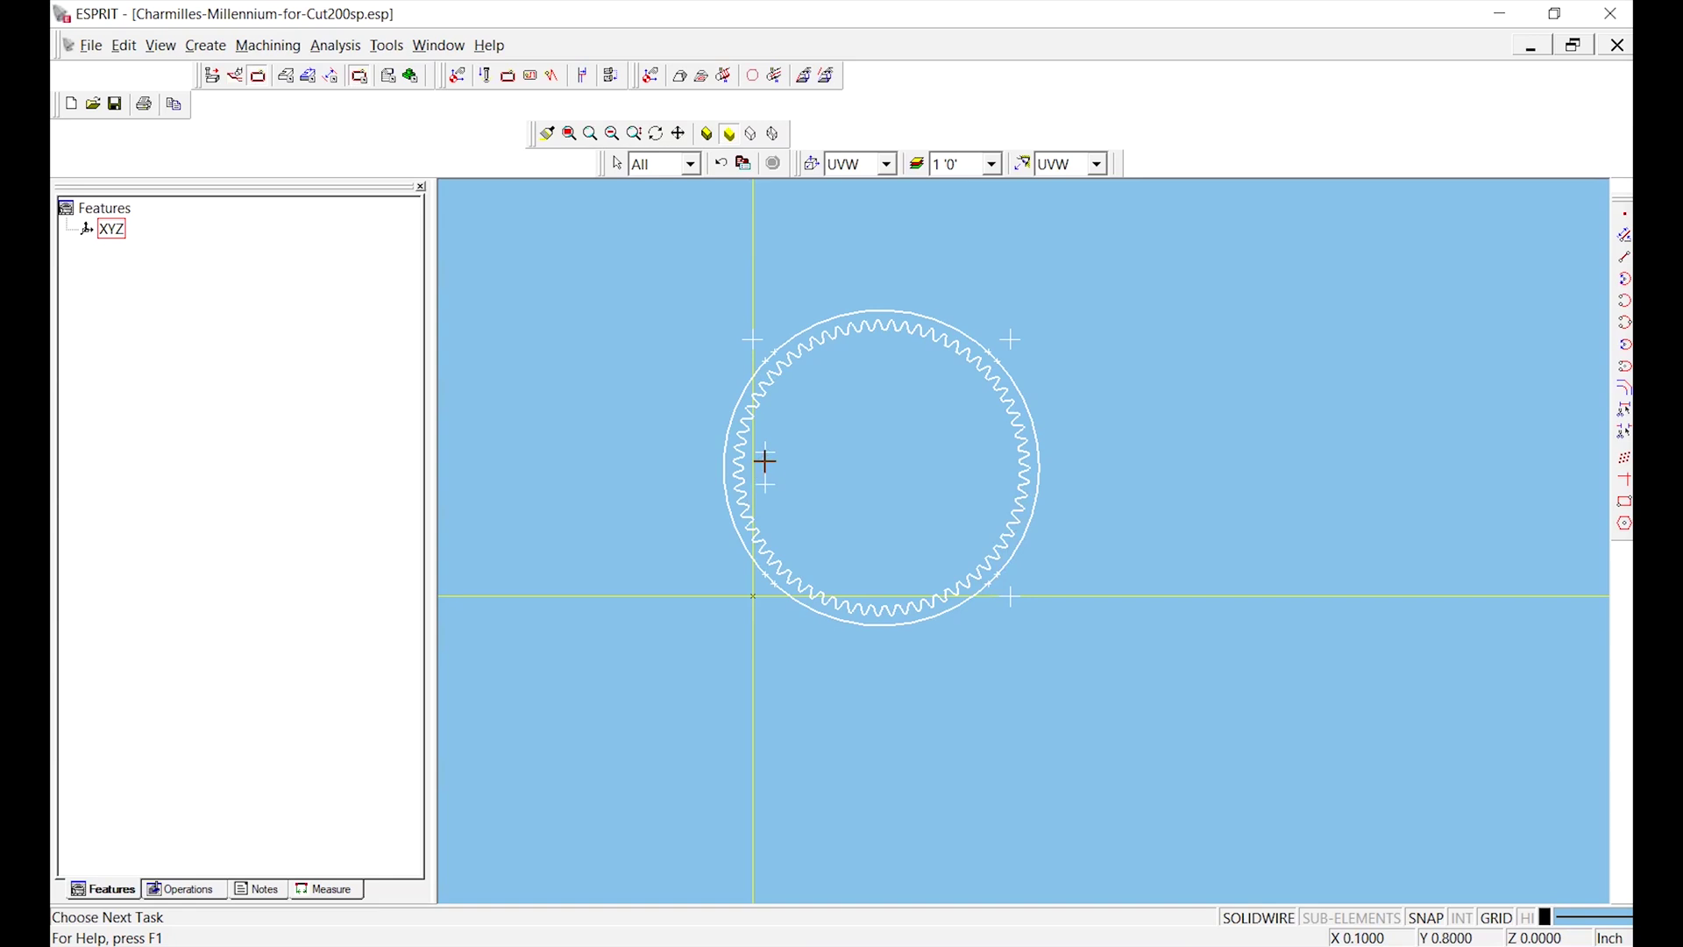
pyautogui.scroll(4, 767, 479)
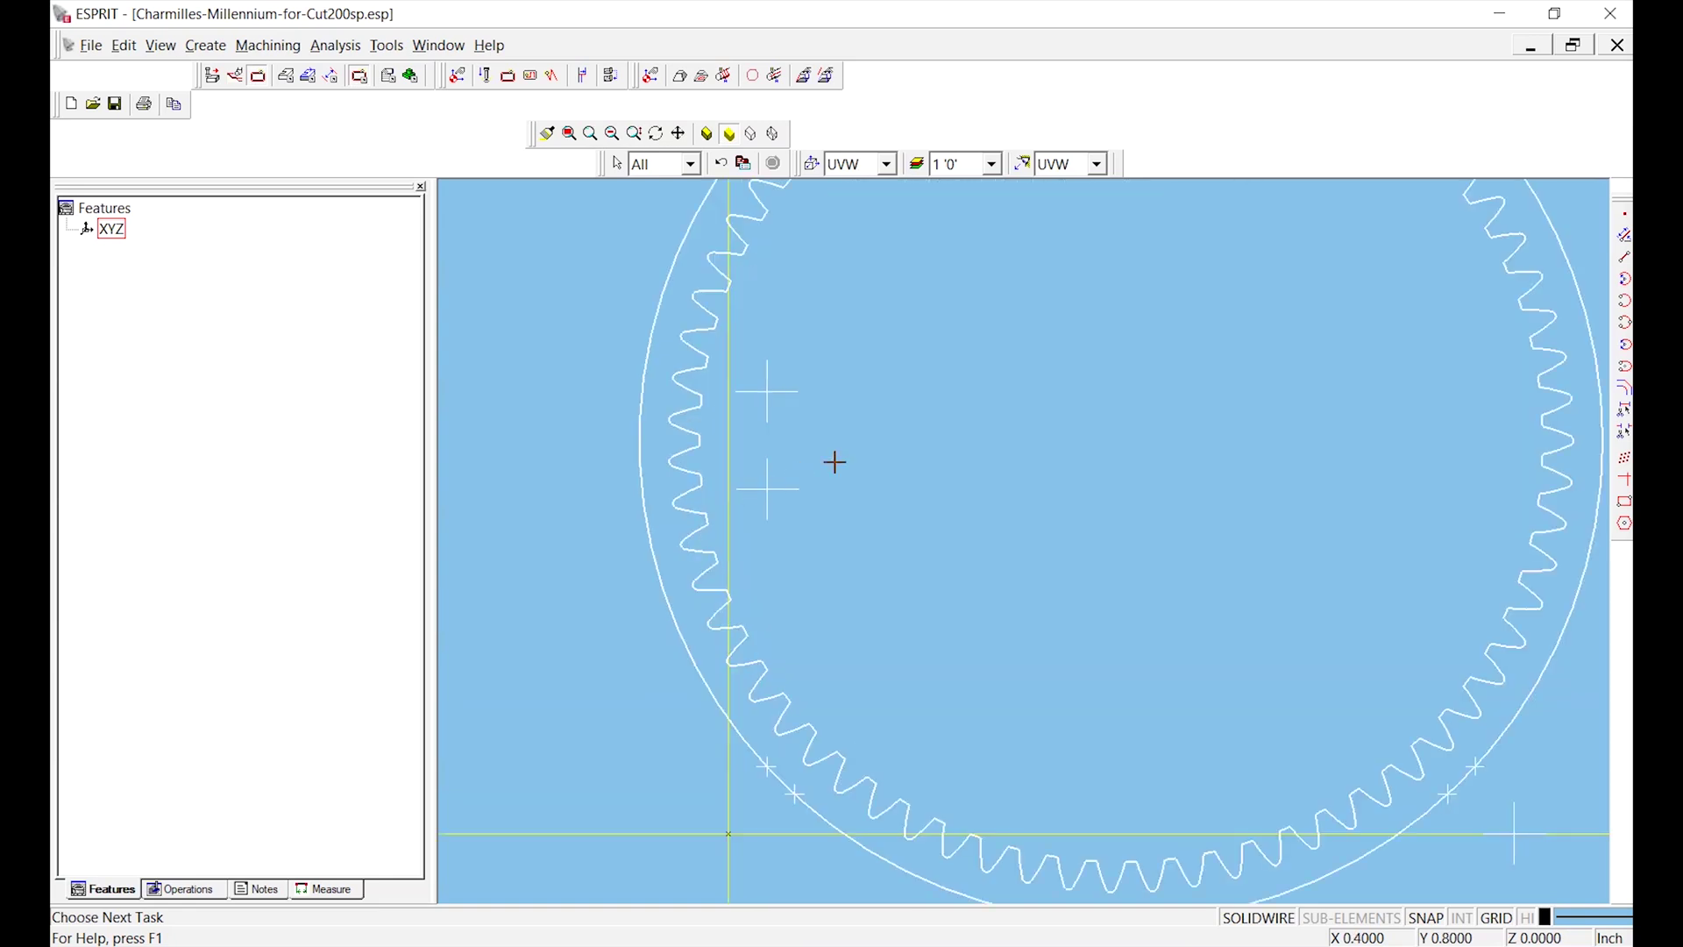
pyautogui.click(1622, 216)
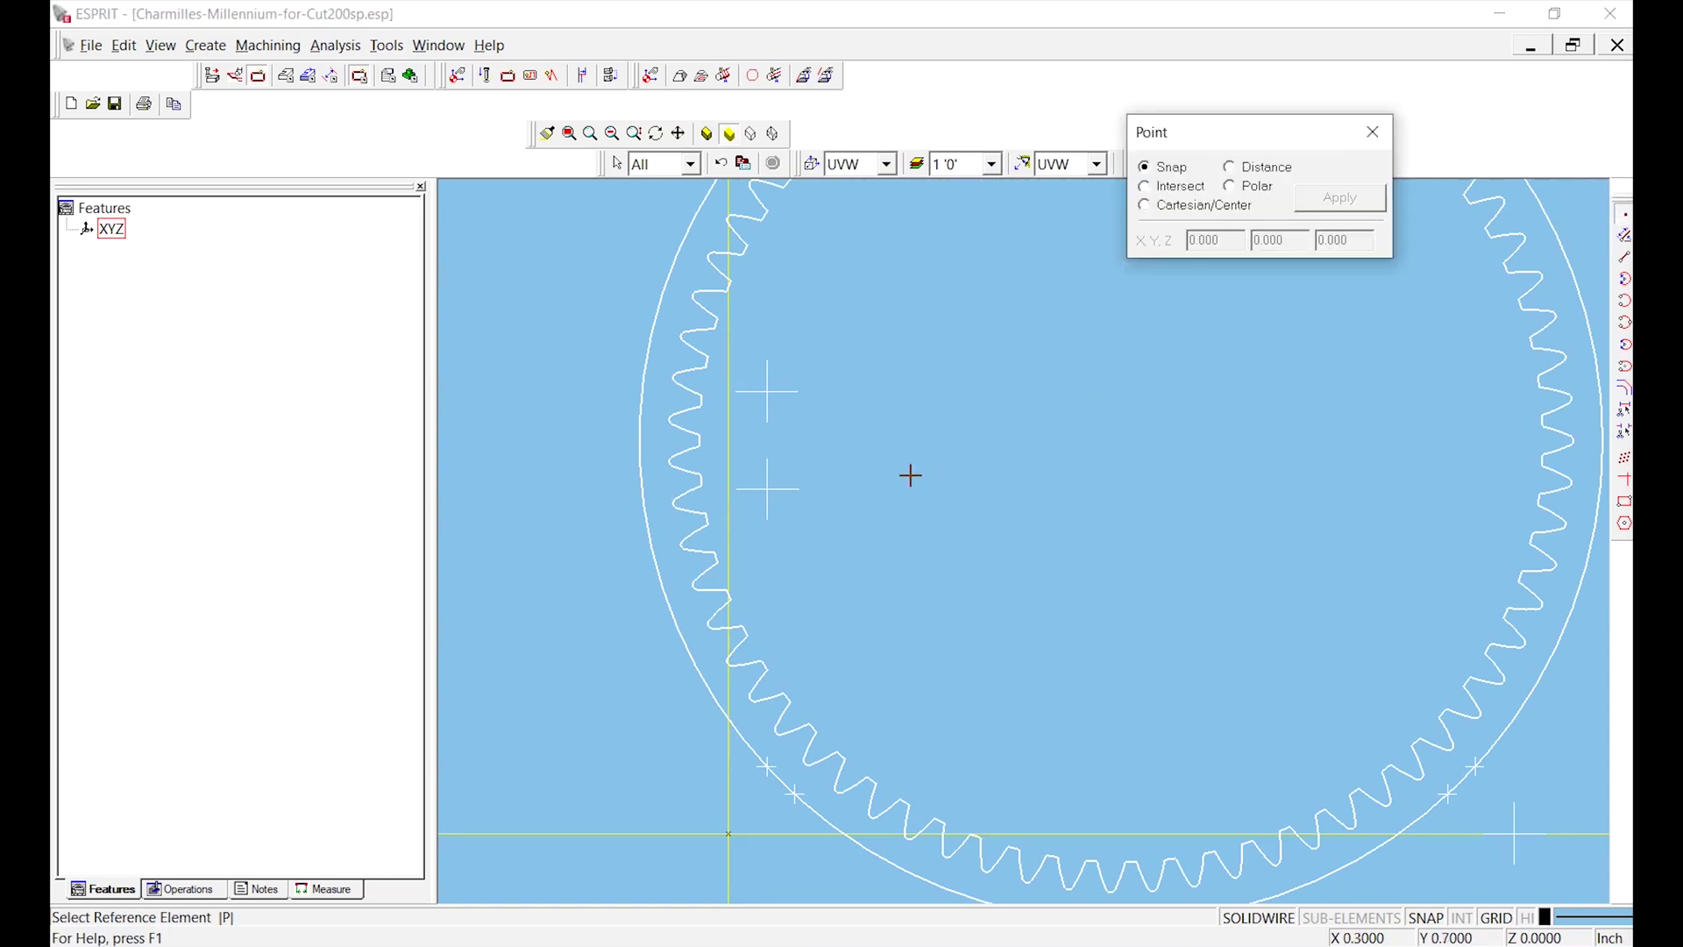
pyautogui.click(771, 495)
pyautogui.press('Escape')
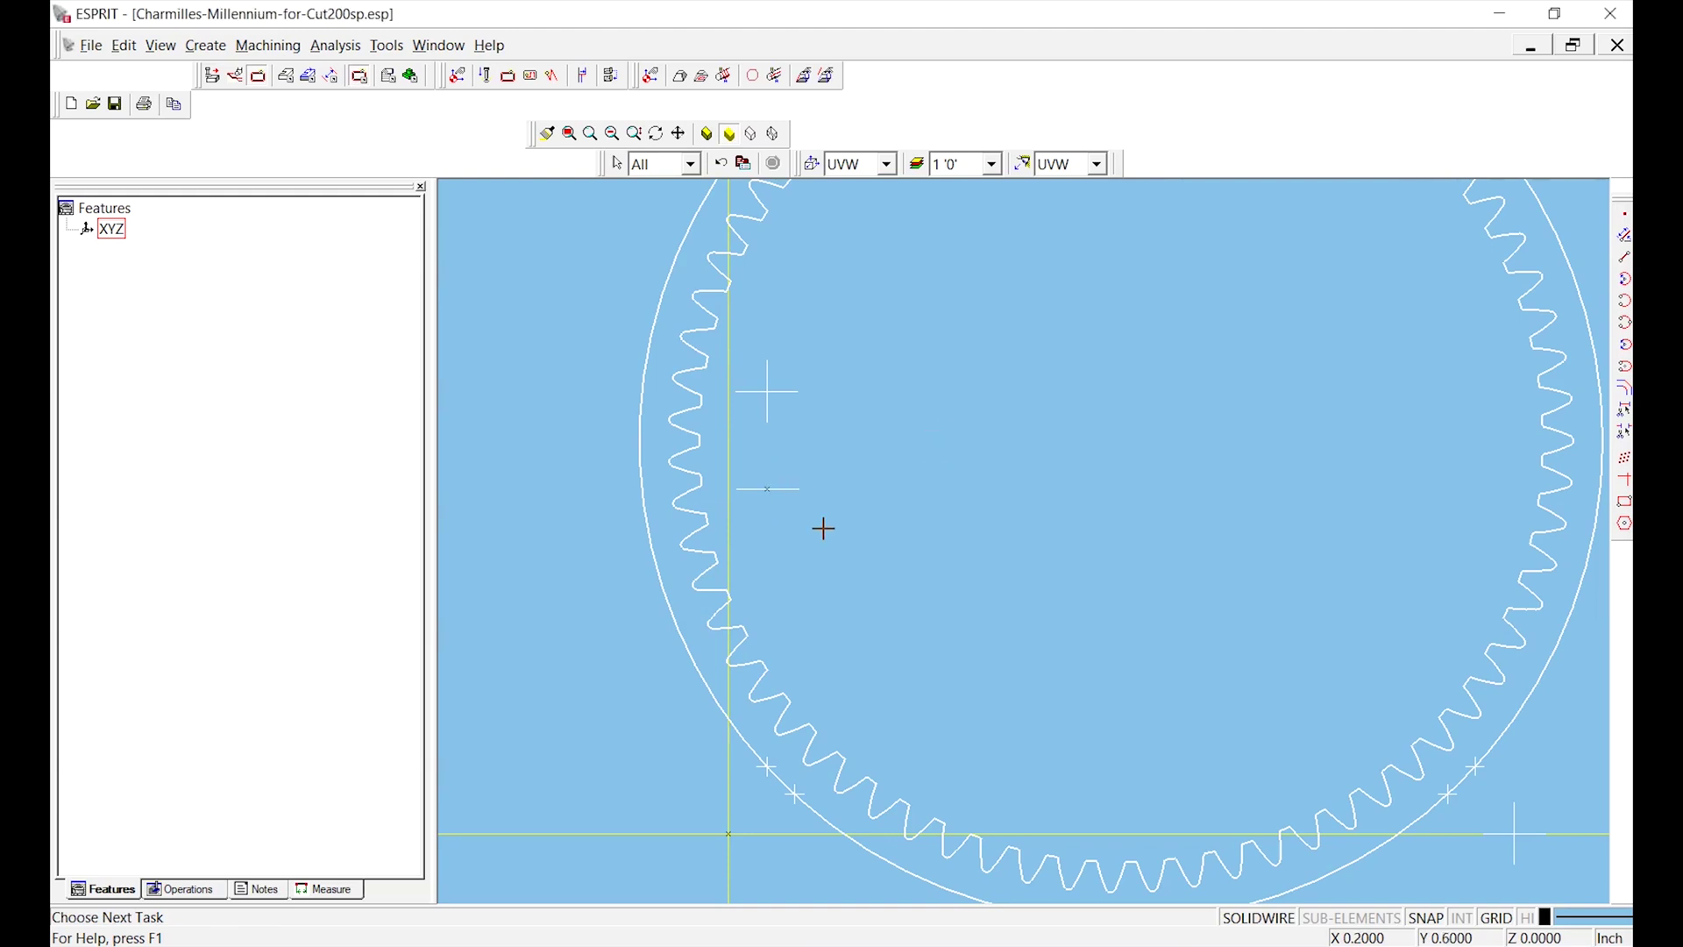
# Delete the lines of the lower cross mark inside the gear, keeping the new point
pyautogui.click(803, 491)
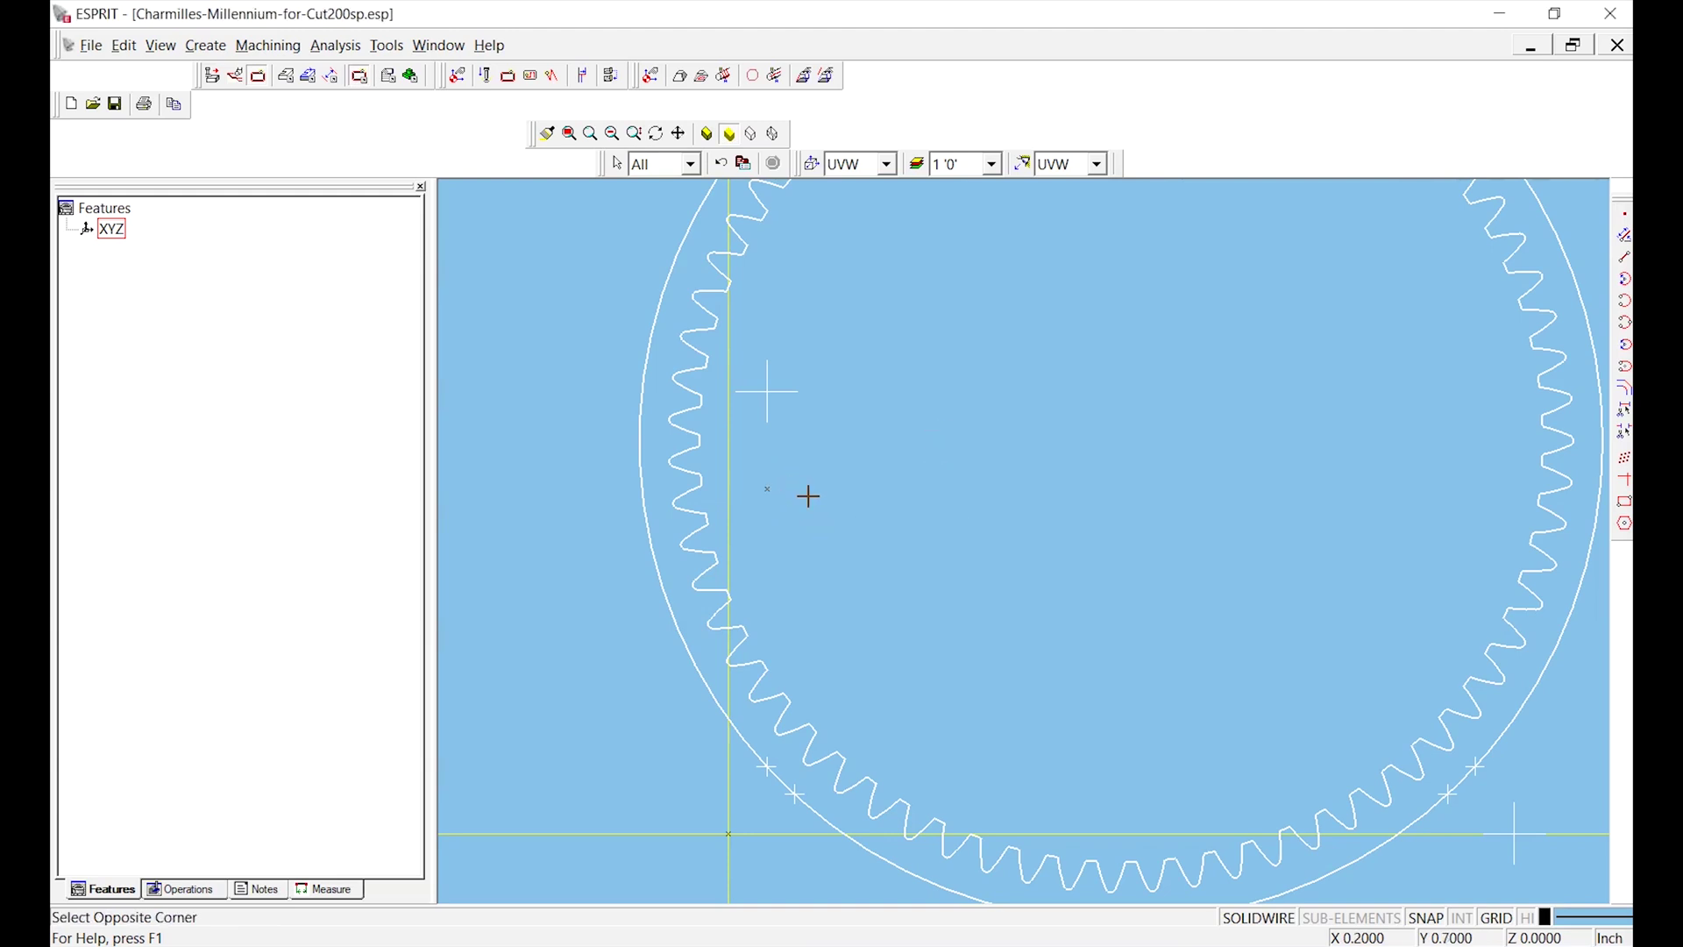
pyautogui.click(812, 496)
pyautogui.scroll(-1, 812, 496)
pyautogui.moveTo(876, 526); pyautogui.dragTo(817, 567, button='middle')
pyautogui.scroll(-2, 811, 568)
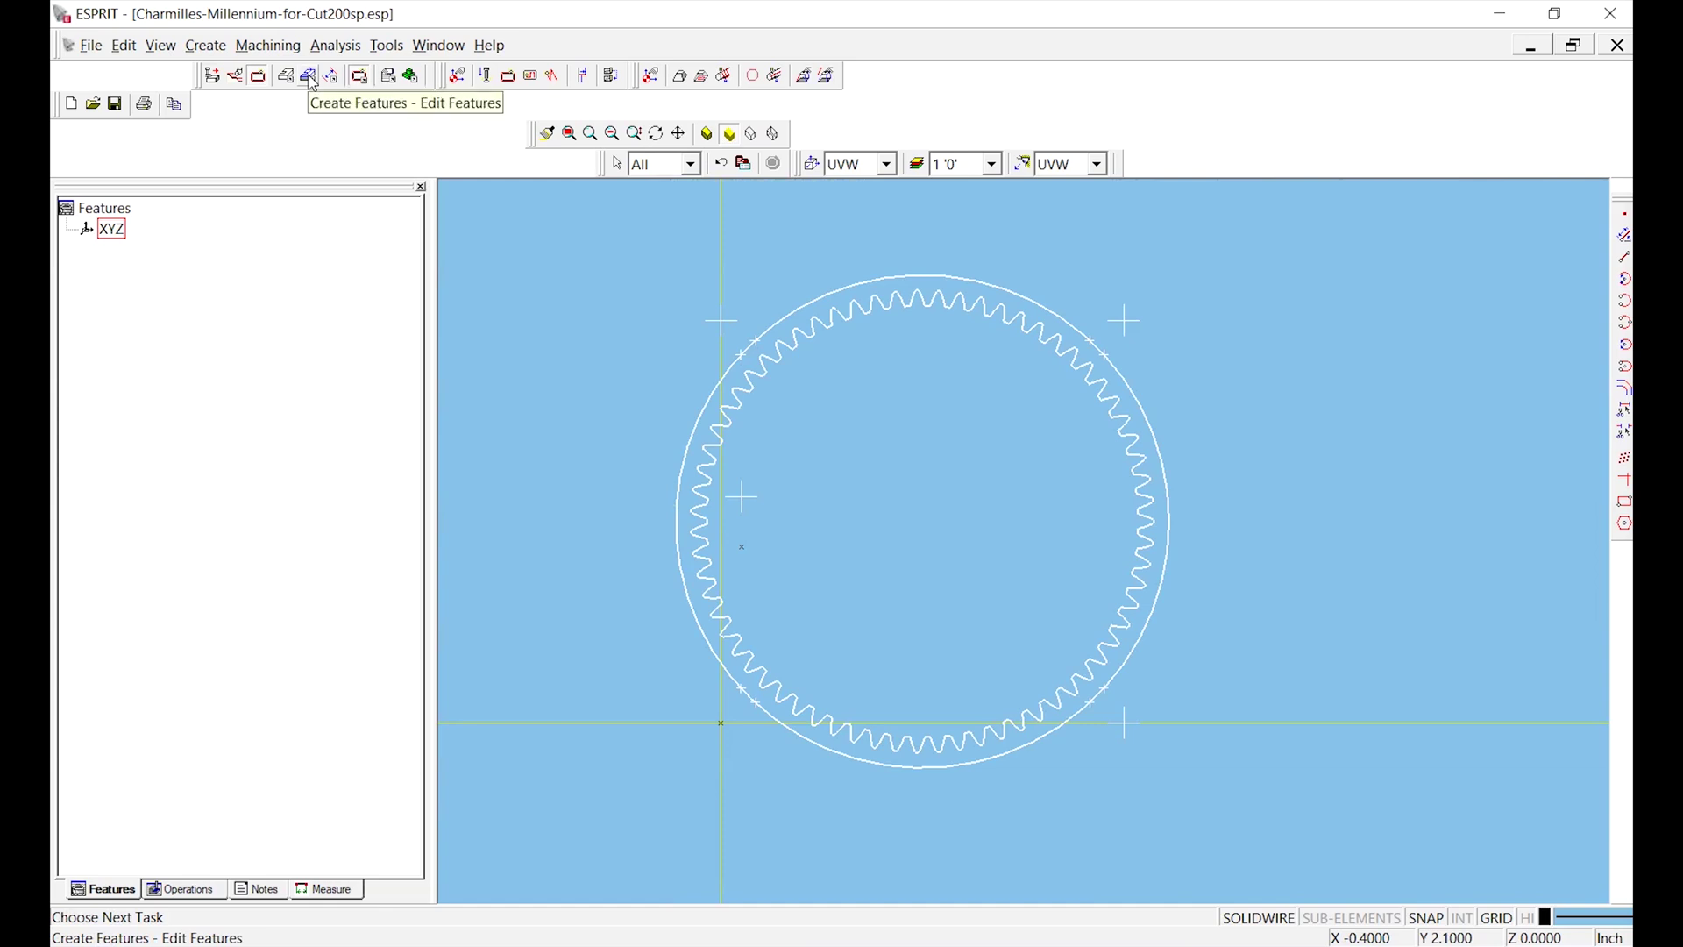
# Select the new point inside the gear together with the complete inner tooth profile for feature creation
pyautogui.click(309, 77)
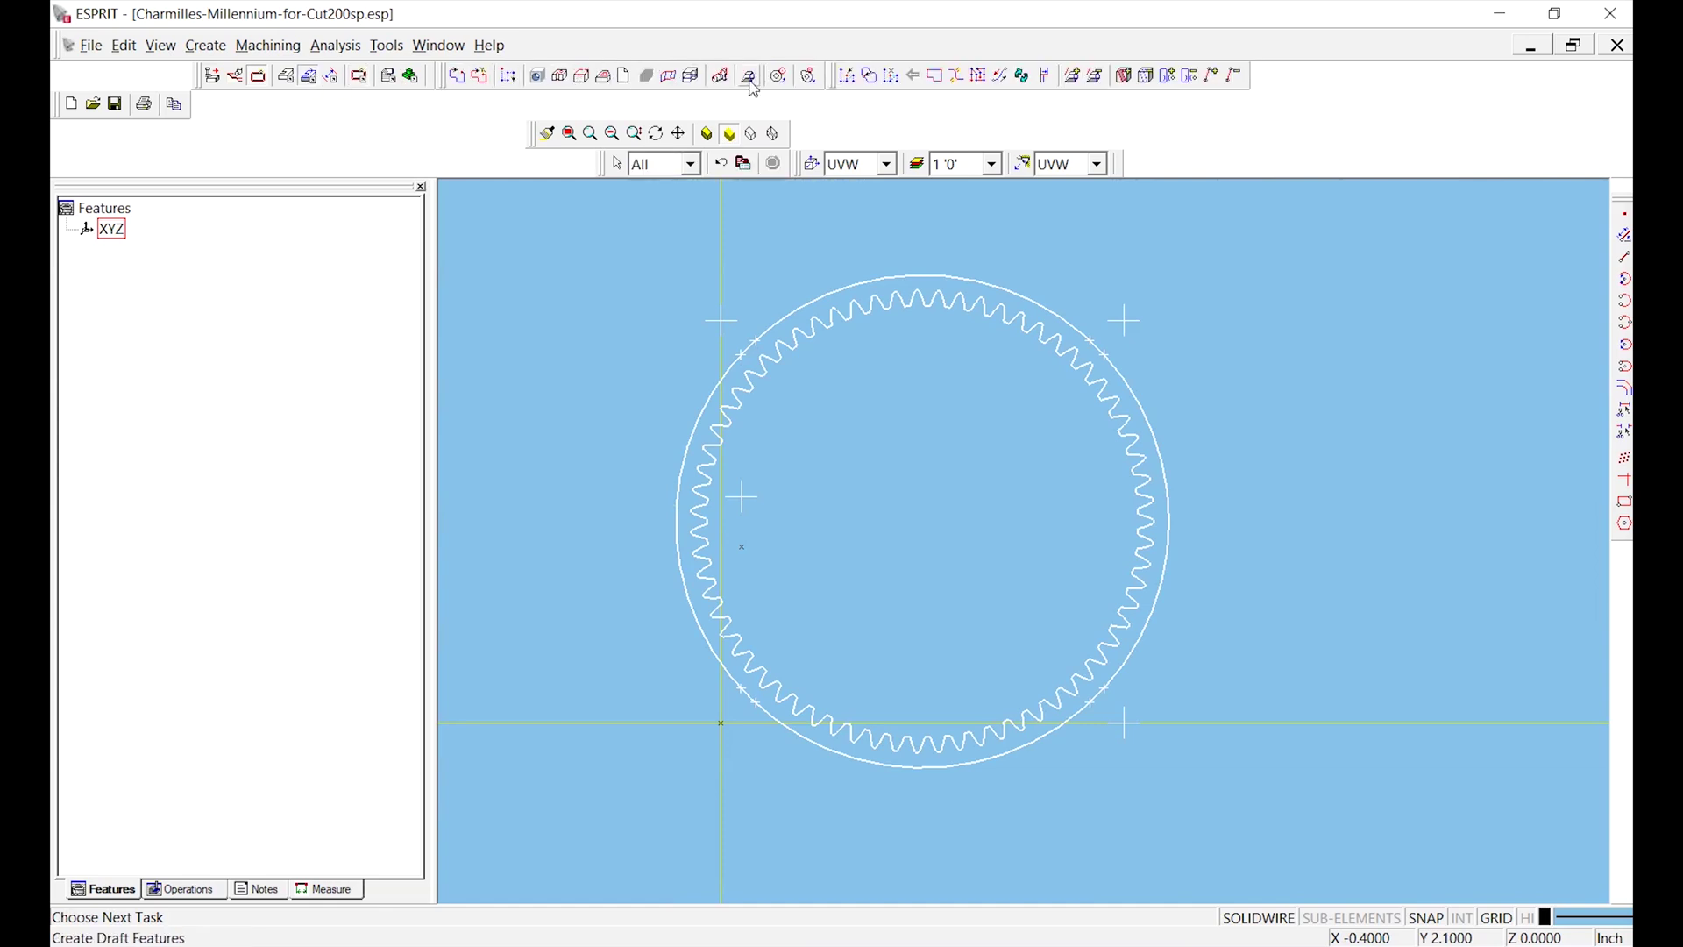
pyautogui.click(363, 78)
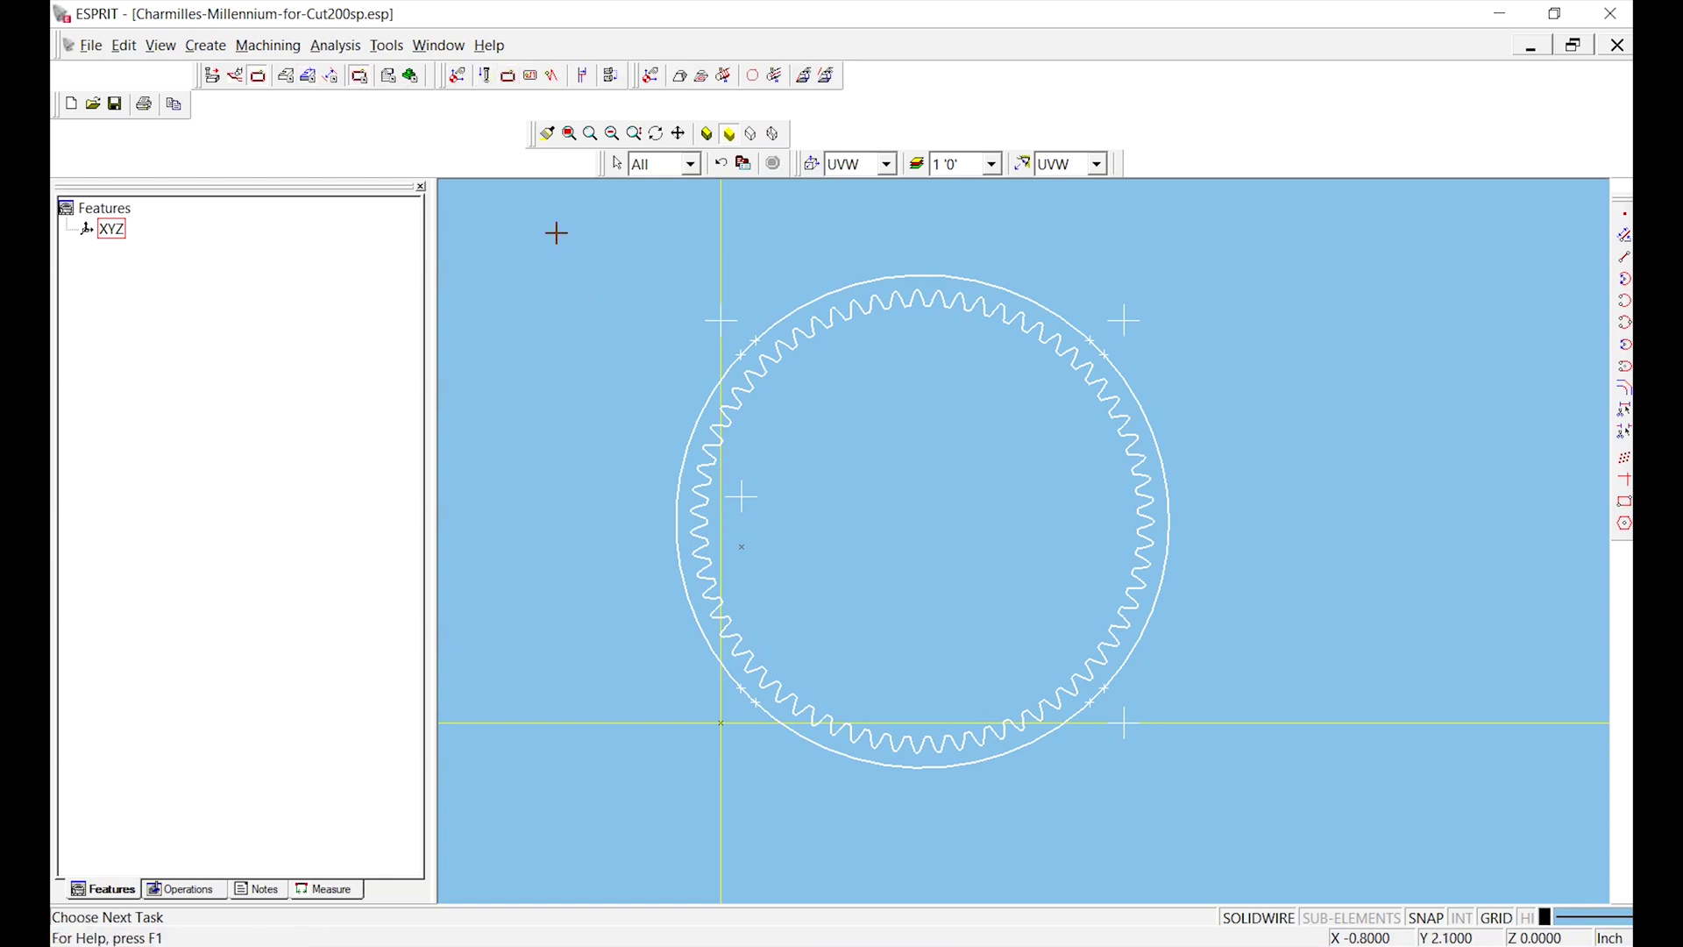
pyautogui.click(331, 76)
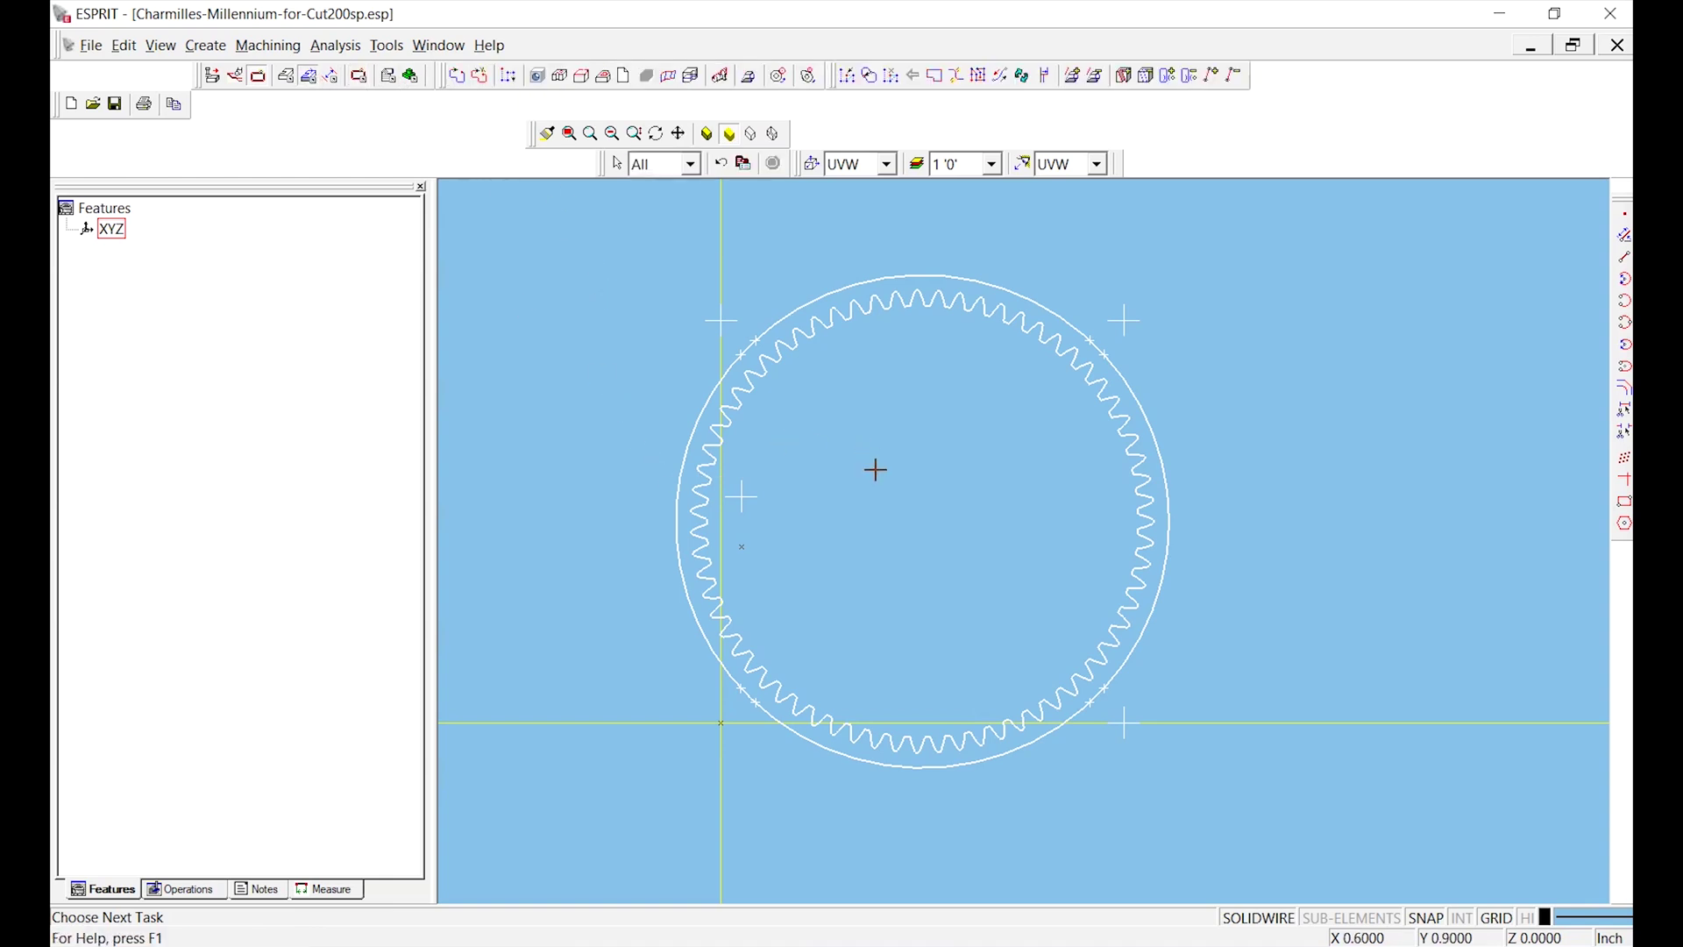
pyautogui.scroll(1, 773, 590)
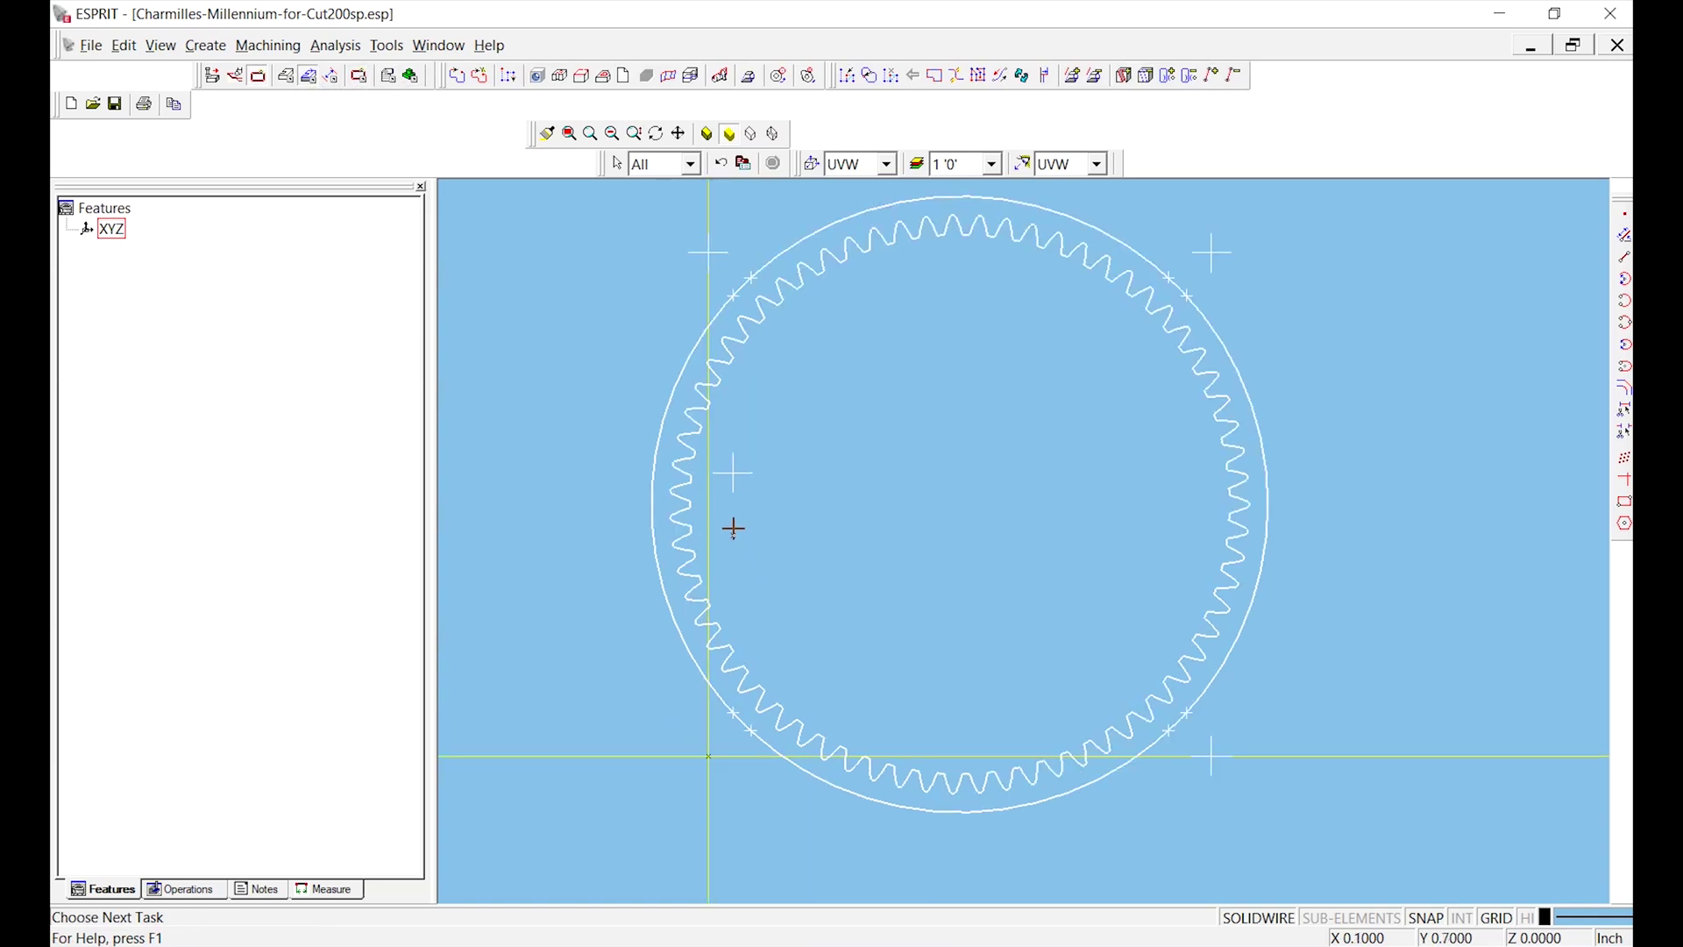
pyautogui.click(734, 535)
pyautogui.scroll(3, 699, 532)
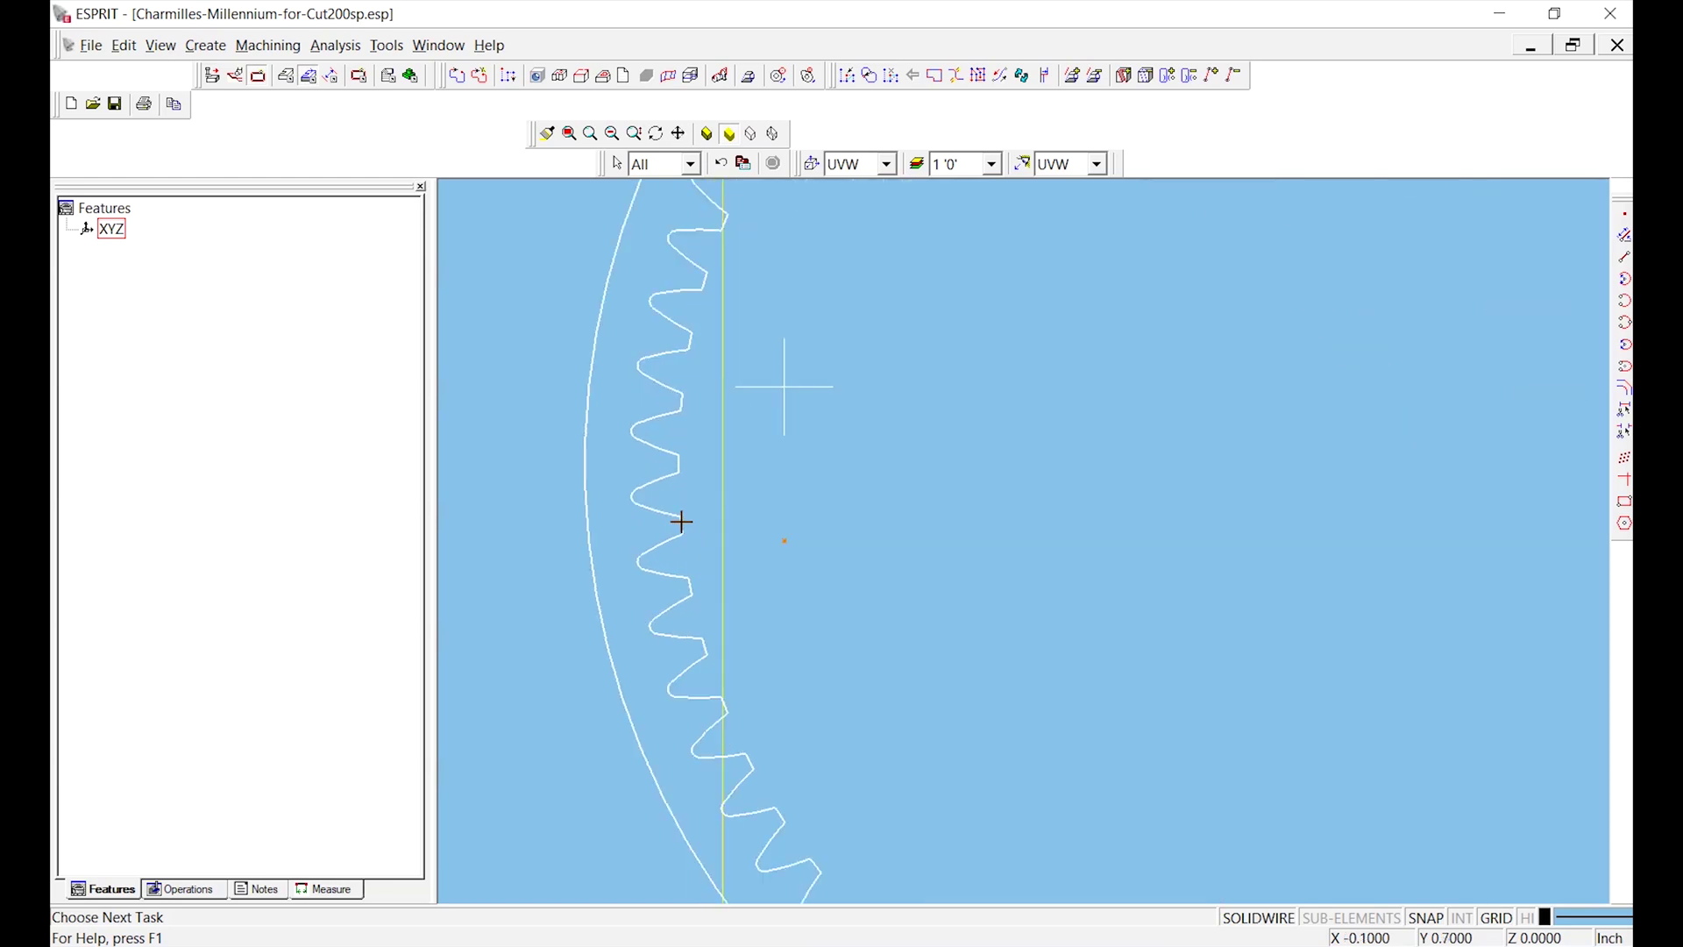
pyautogui.click(682, 522)
pyautogui.scroll(-5, 789, 534)
pyautogui.moveTo(868, 533); pyautogui.dragTo(851, 539, button='middle')
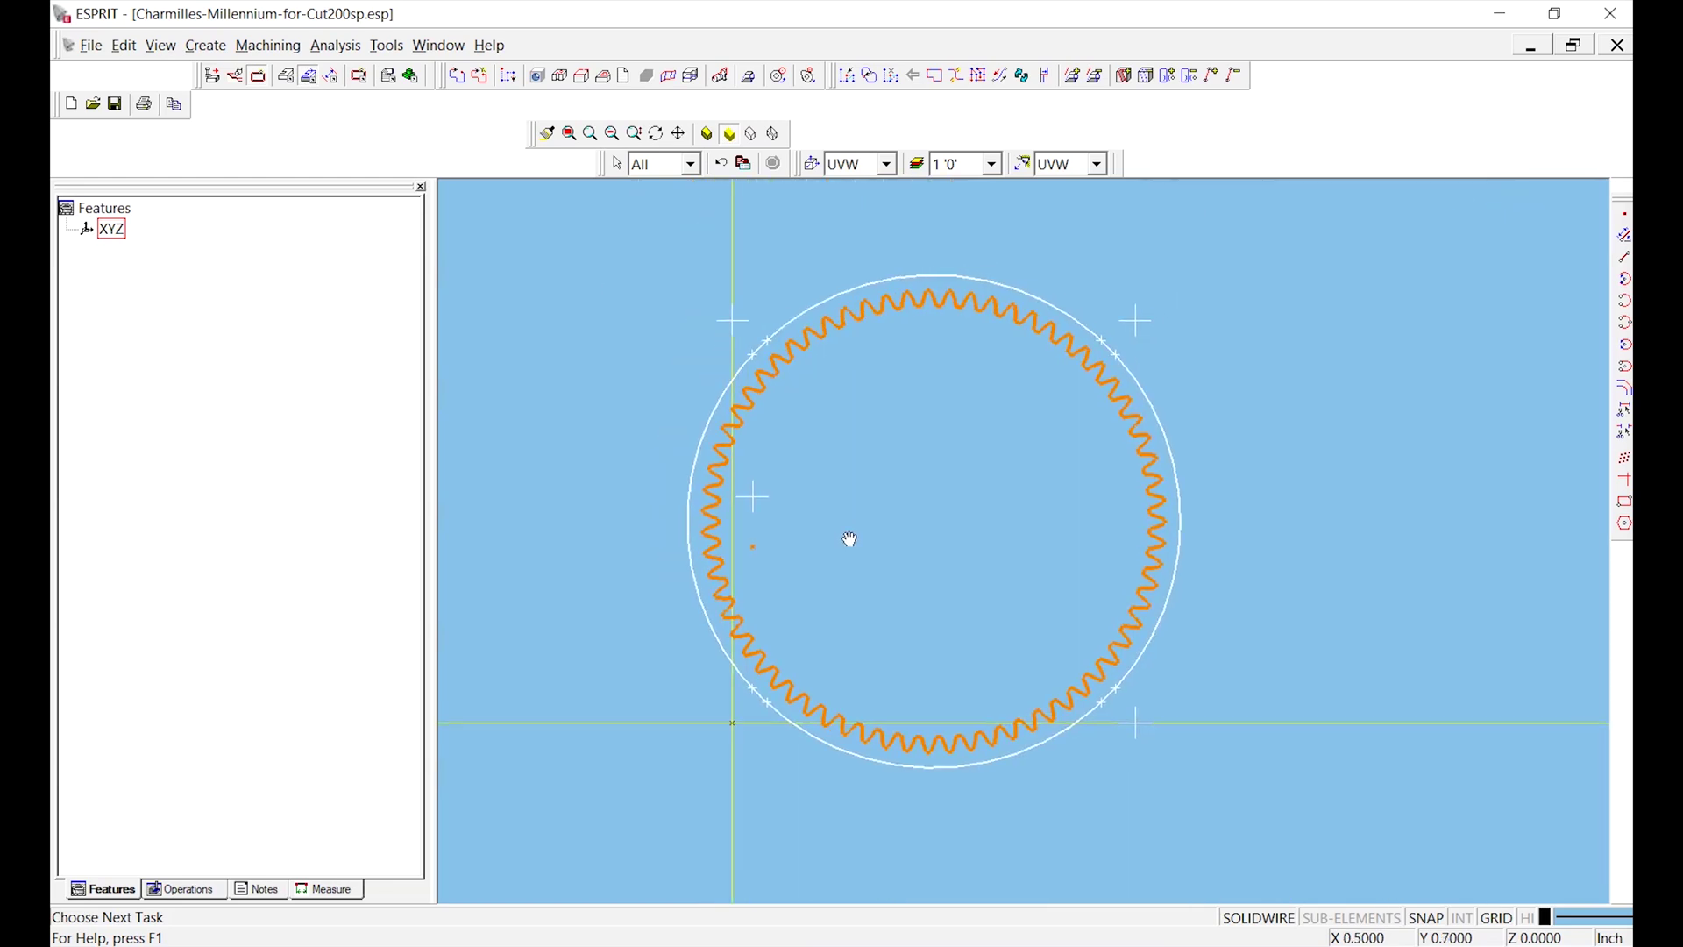
# Create a draft feature of part type Die from the selected point and tooth profile, using the default properties and rules
pyautogui.click(750, 77)
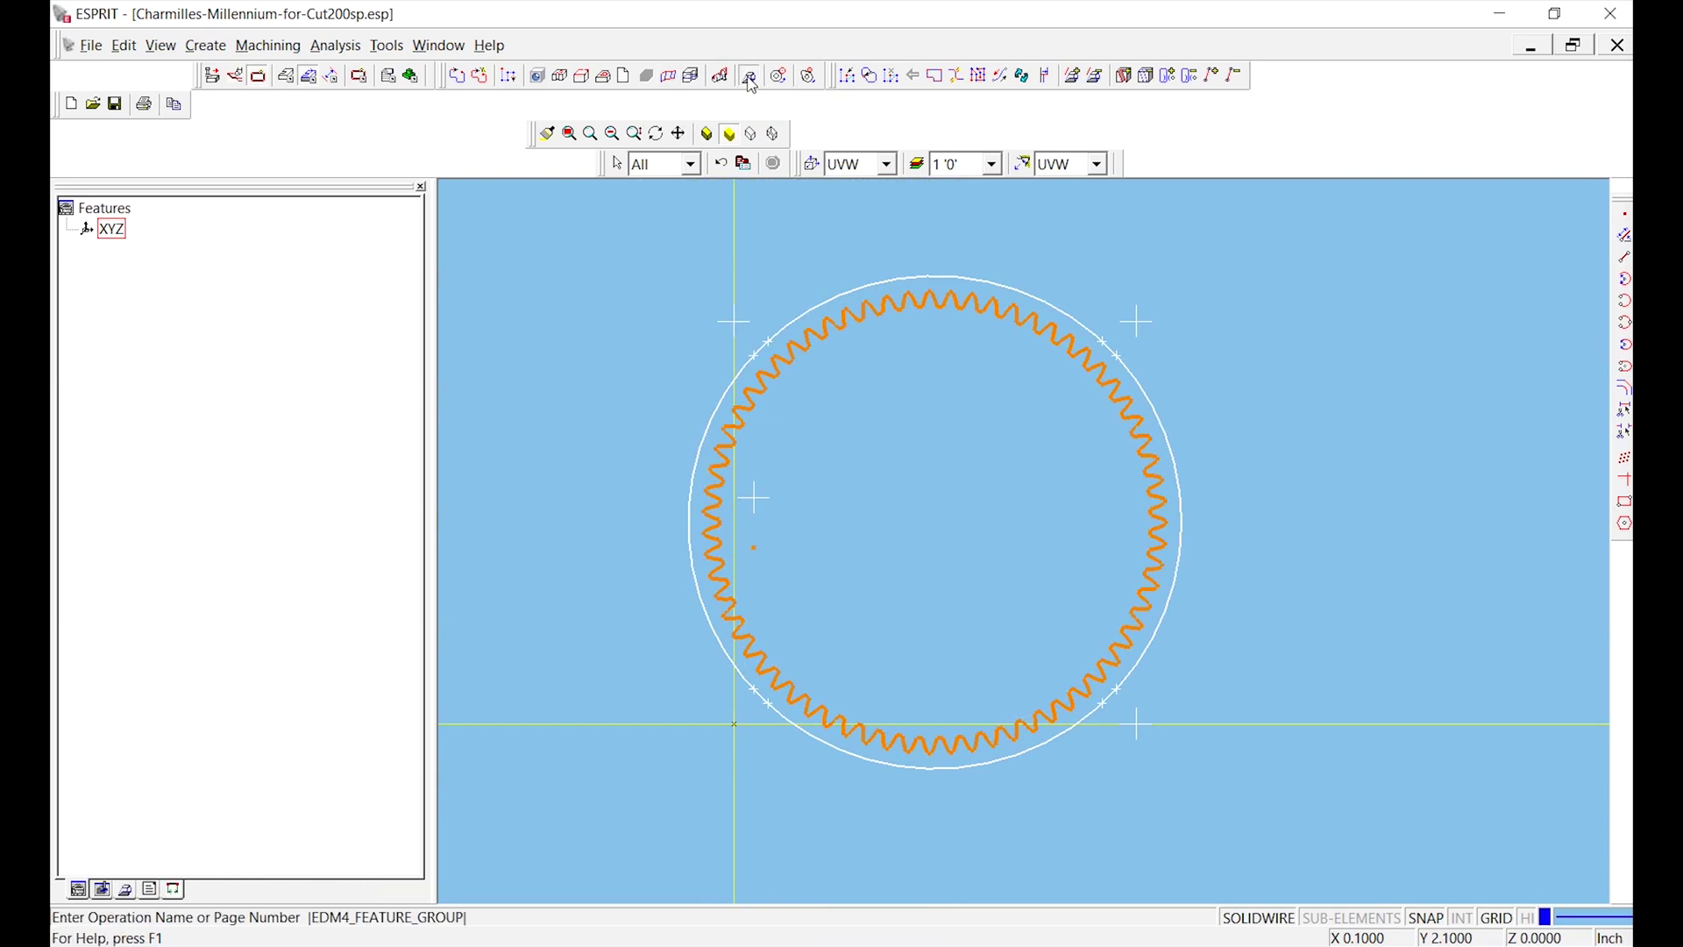
pyautogui.click(72, 260)
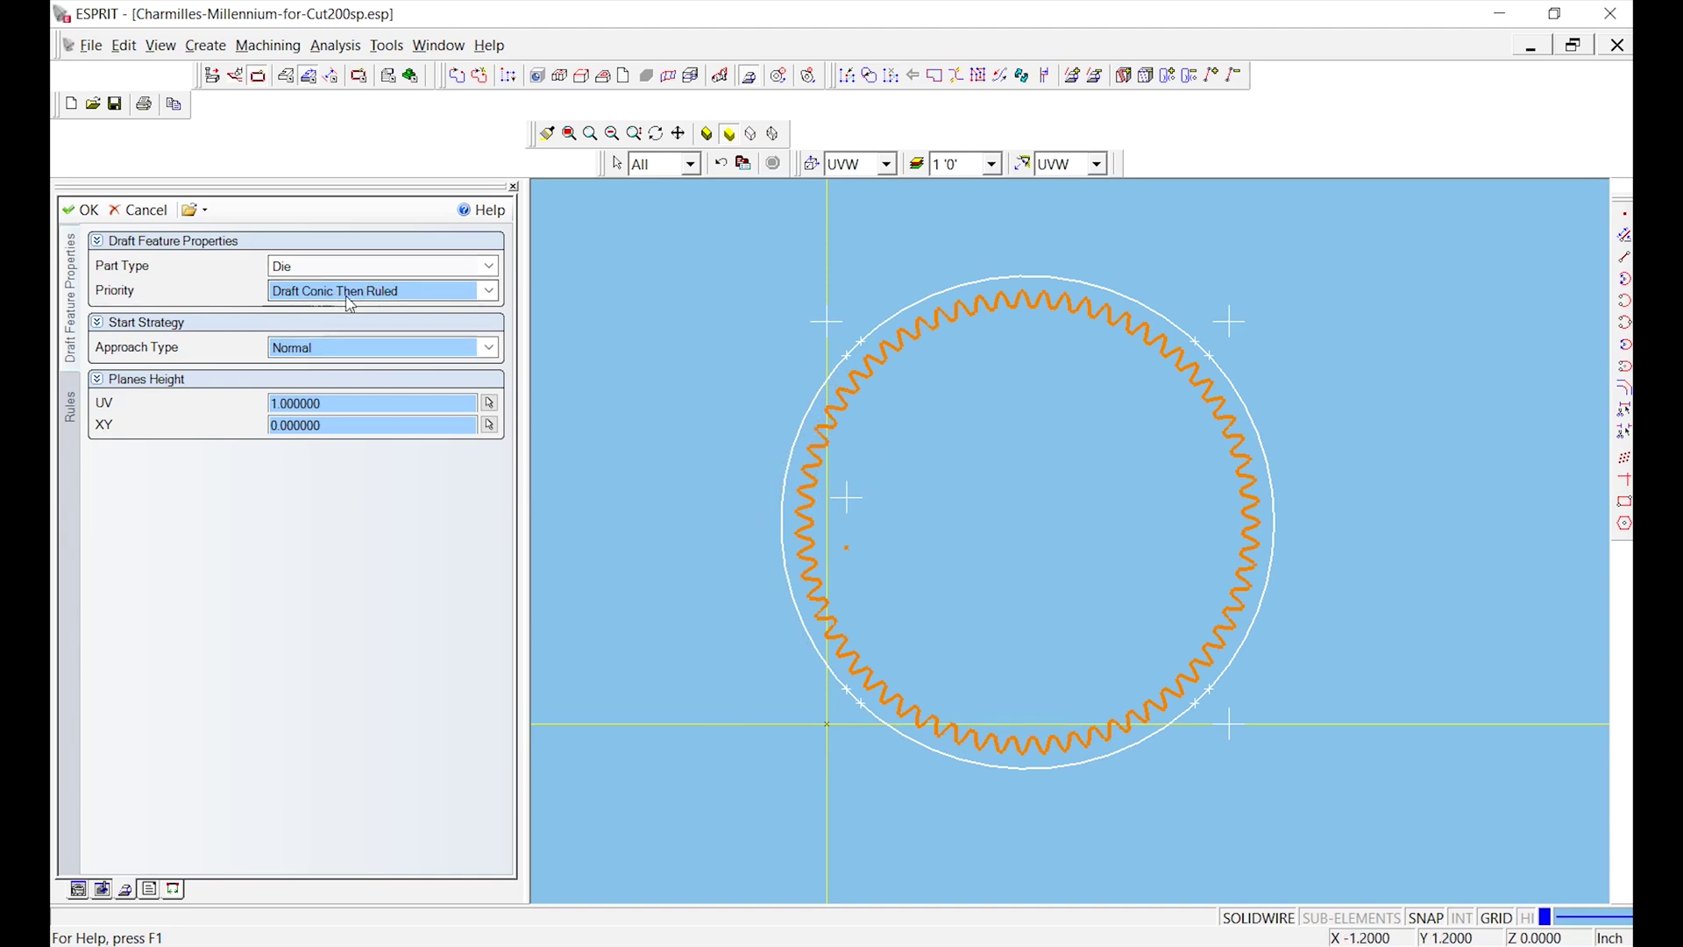
pyautogui.click(74, 412)
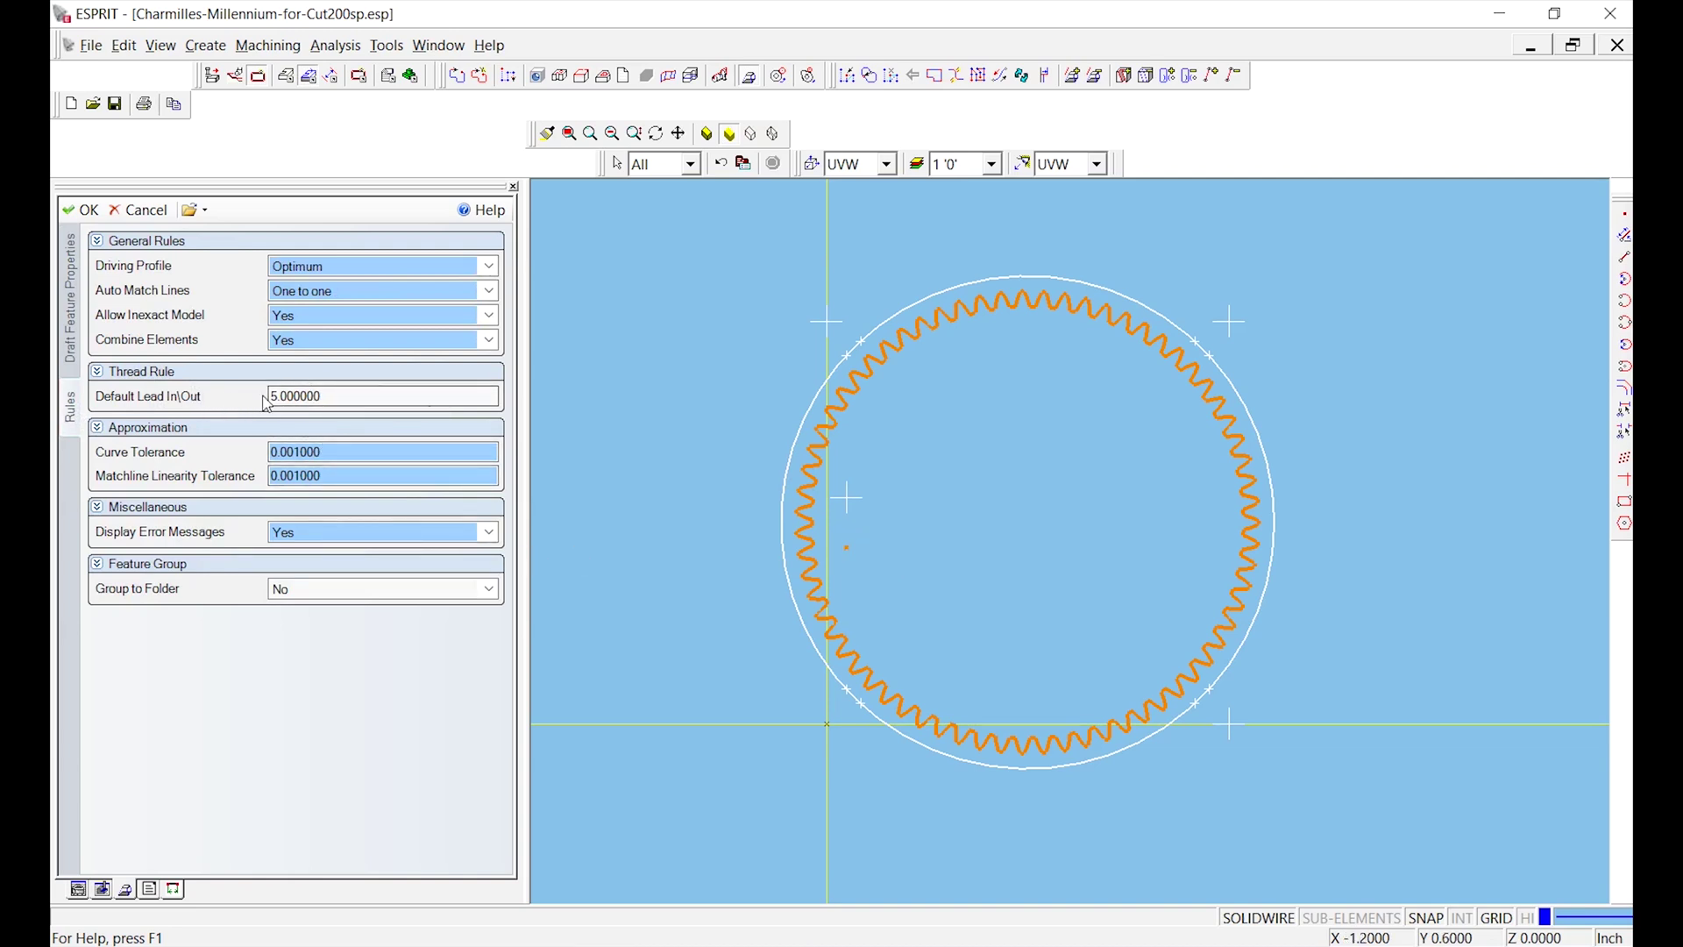
pyautogui.click(314, 396)
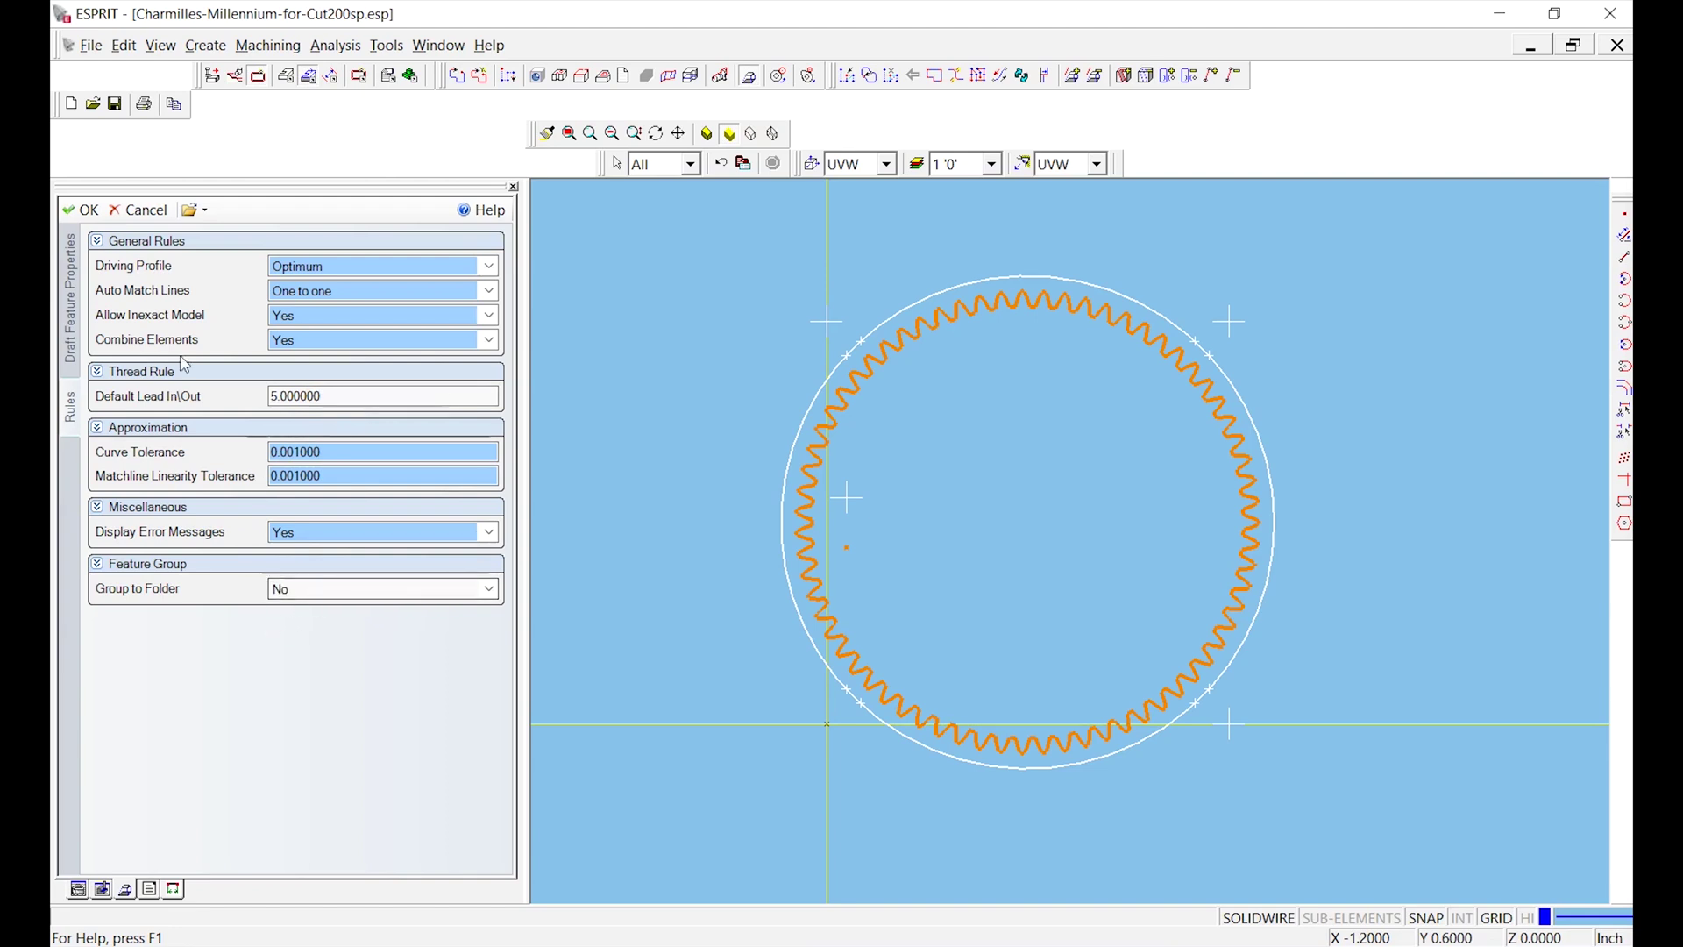
pyautogui.click(85, 212)
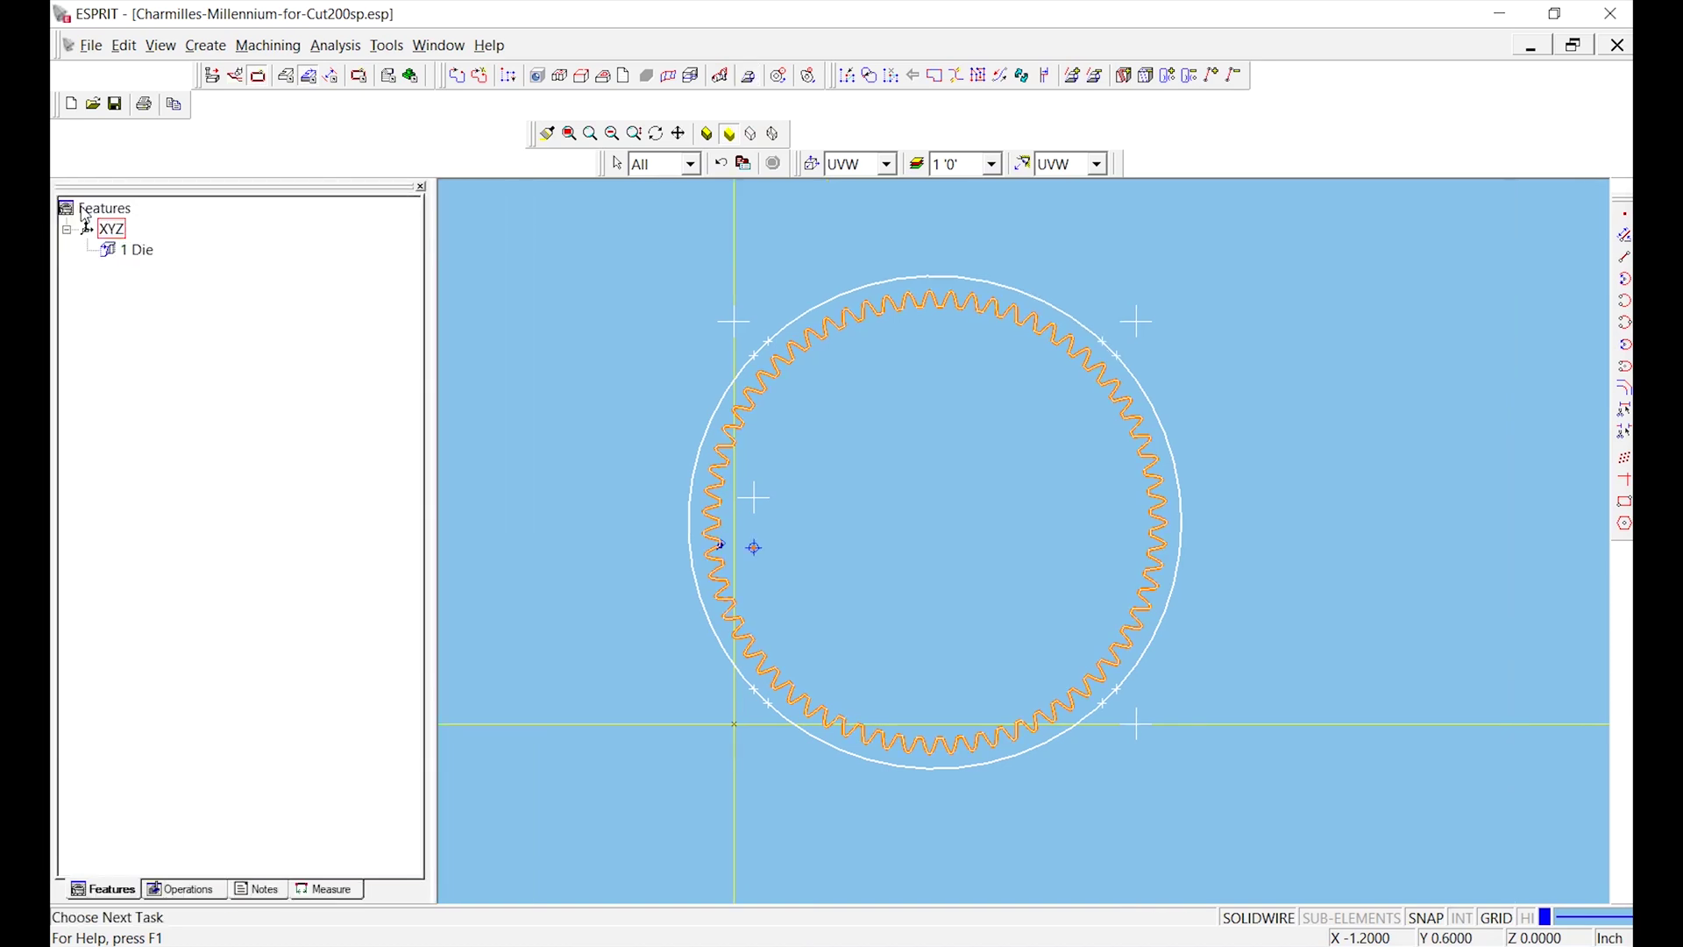
# Rename the new die feature as Teeth
pyautogui.click(137, 253)
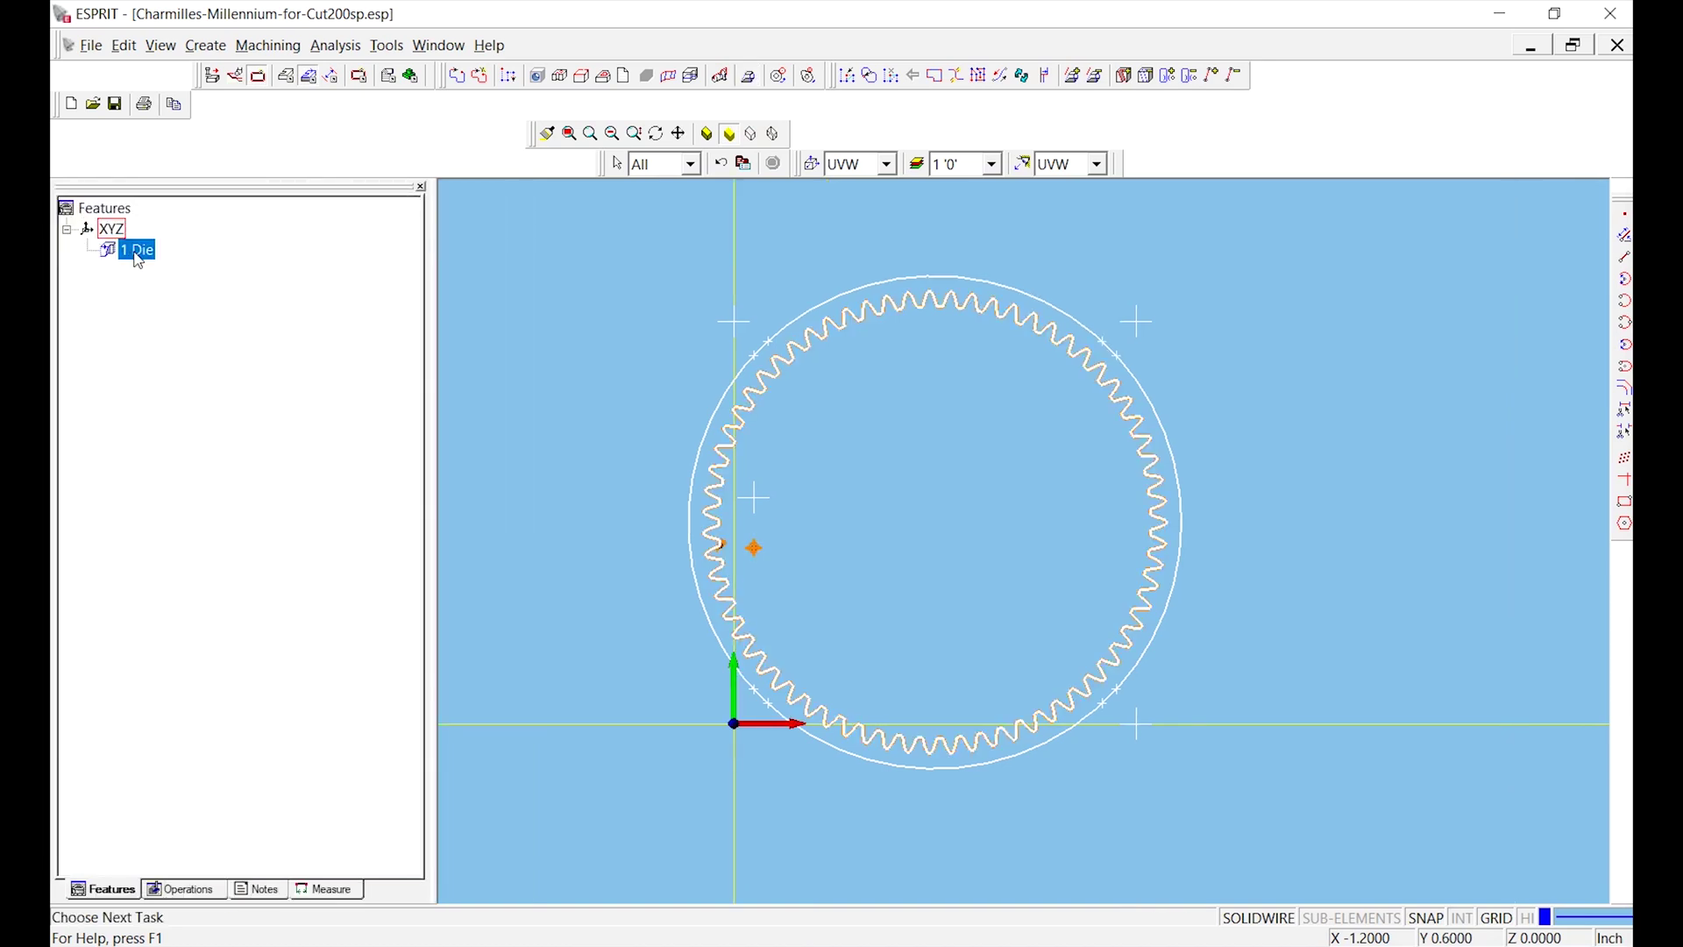
pyautogui.rightClick(139, 259)
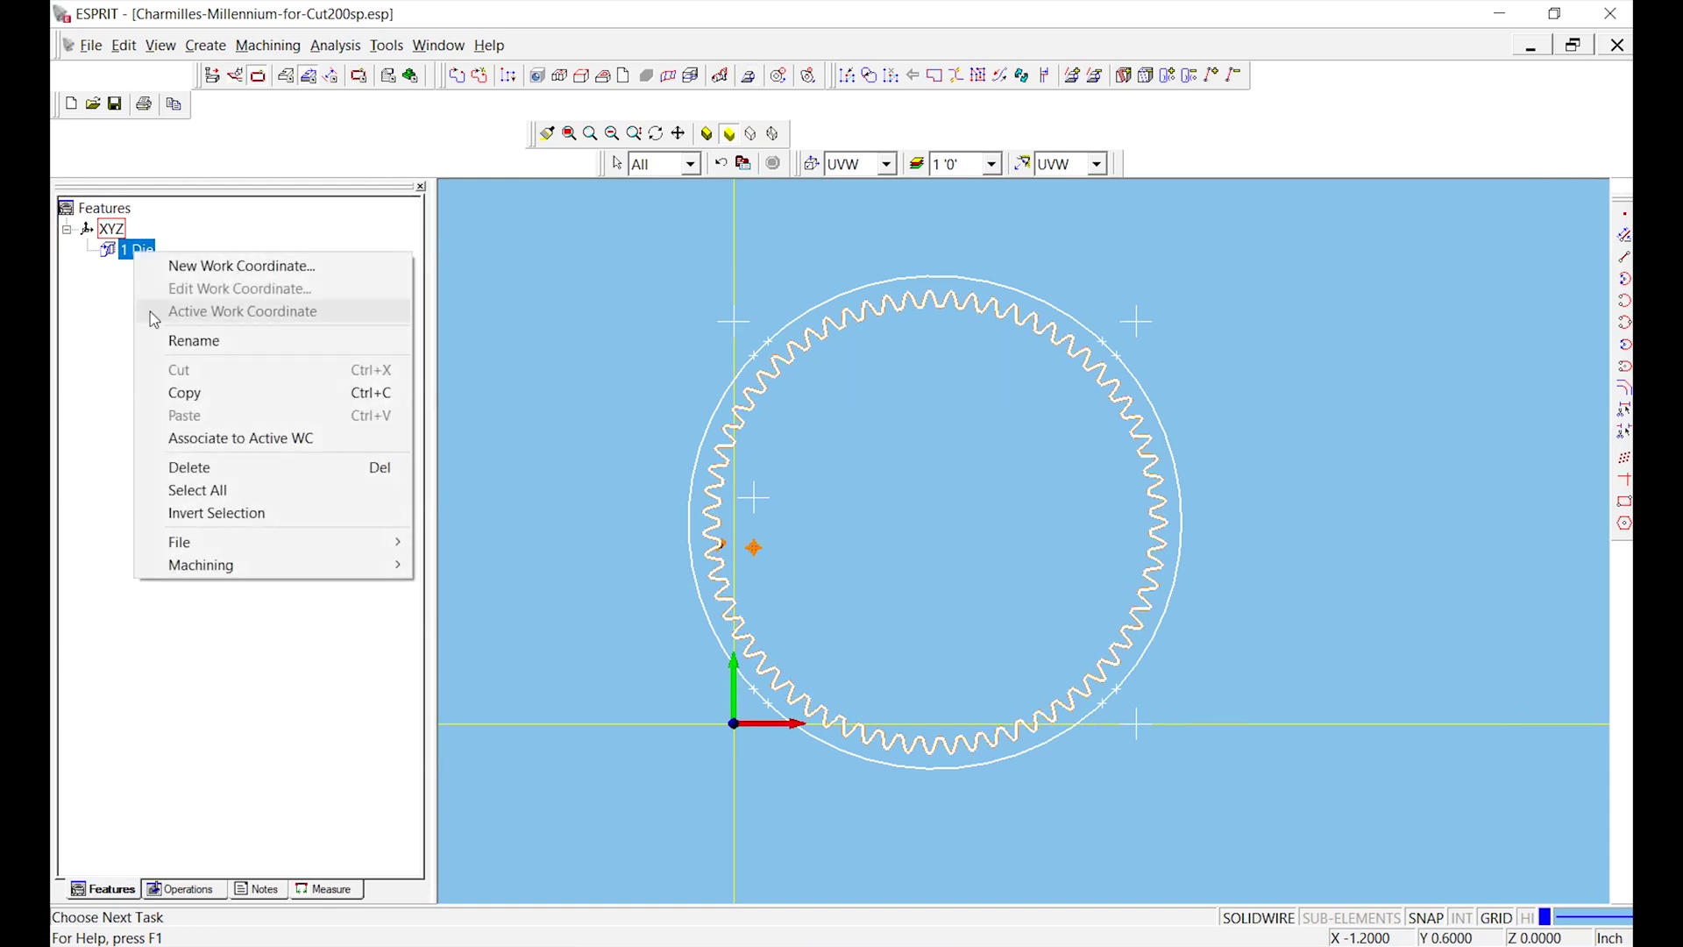
pyautogui.click(212, 341)
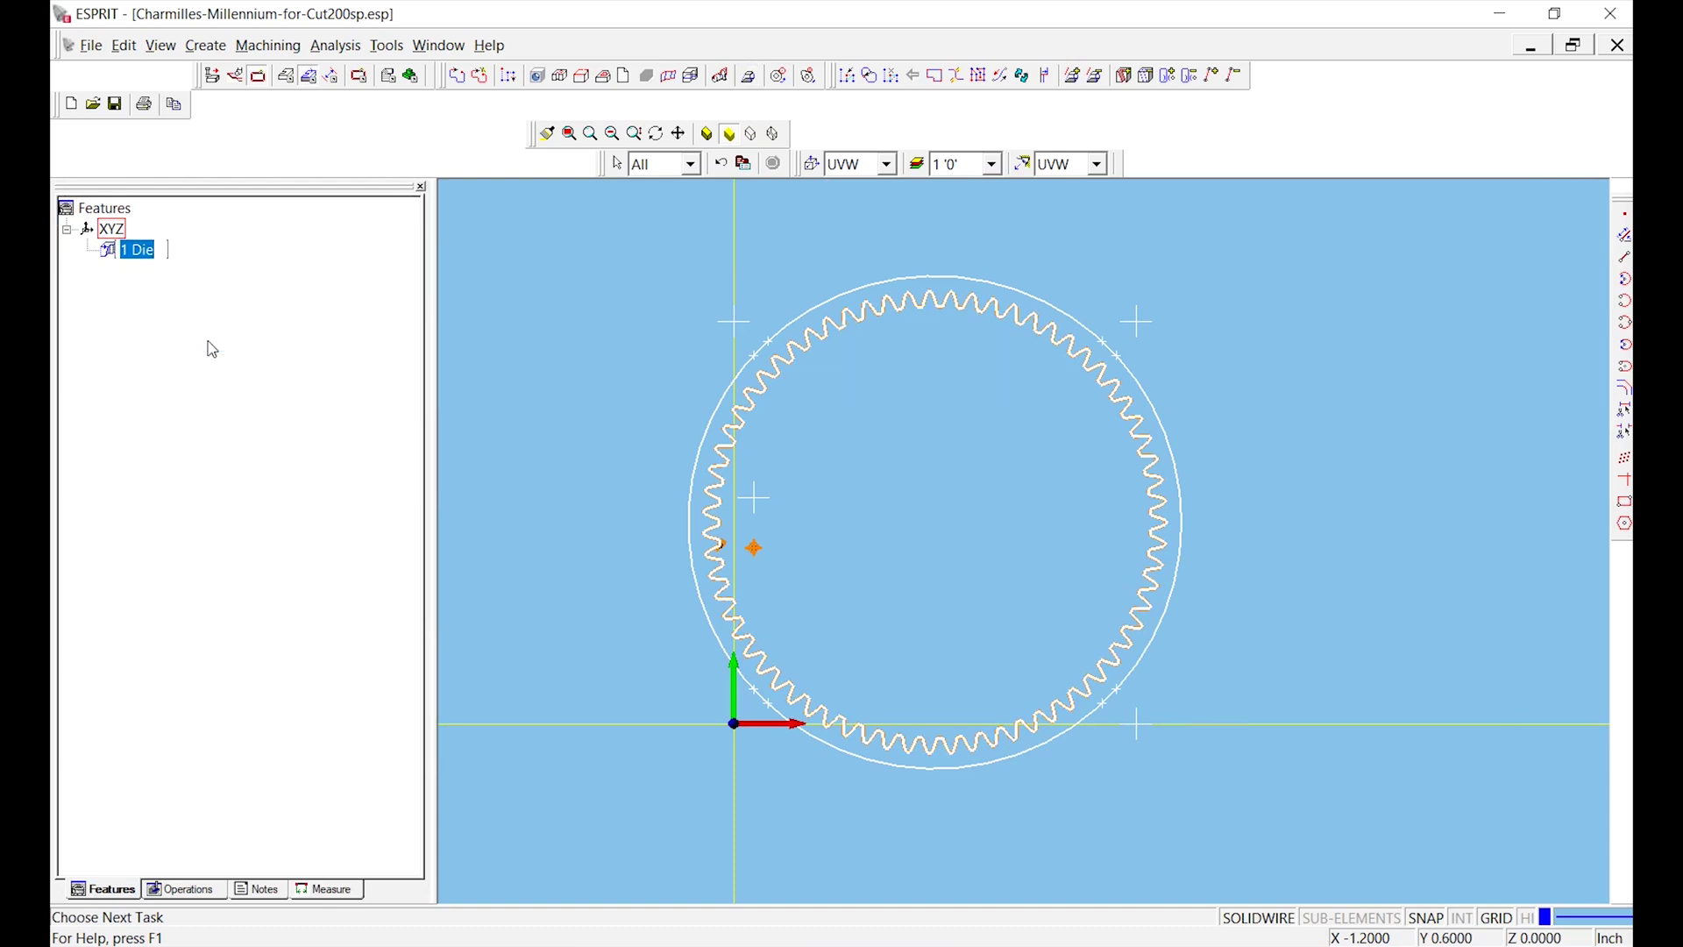
pyautogui.write('Teeth')
pyautogui.press('Return')
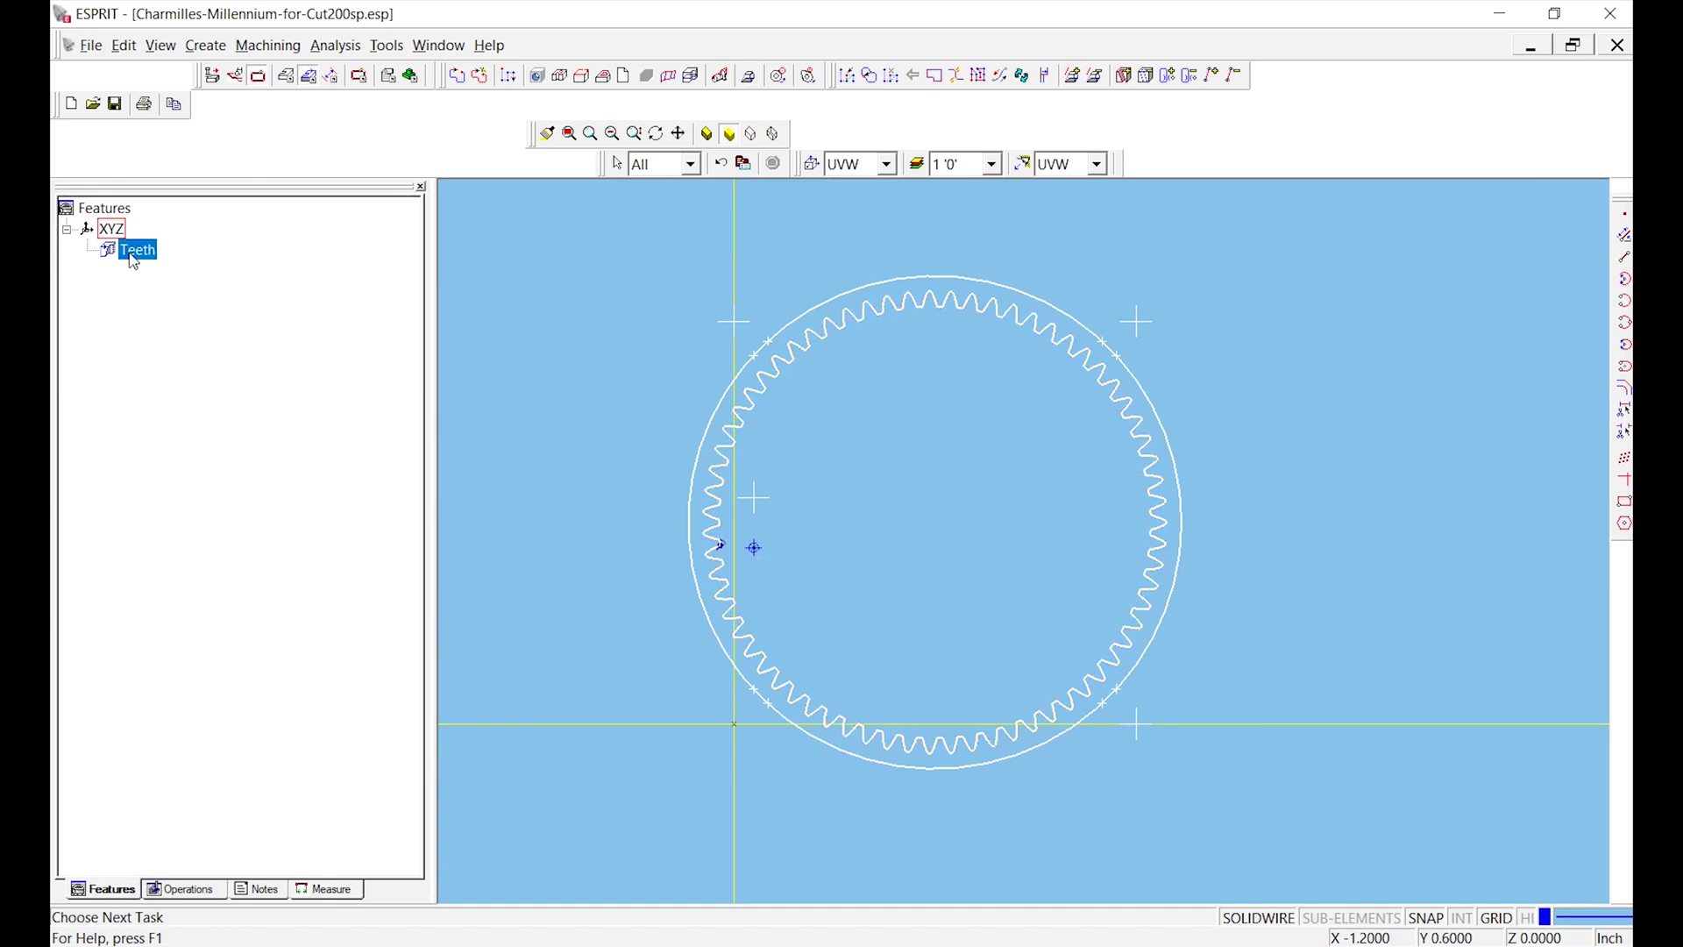
# Start a SolidWire contouring operation on the Teeth feature and name the operation Teeth
pyautogui.click(137, 253)
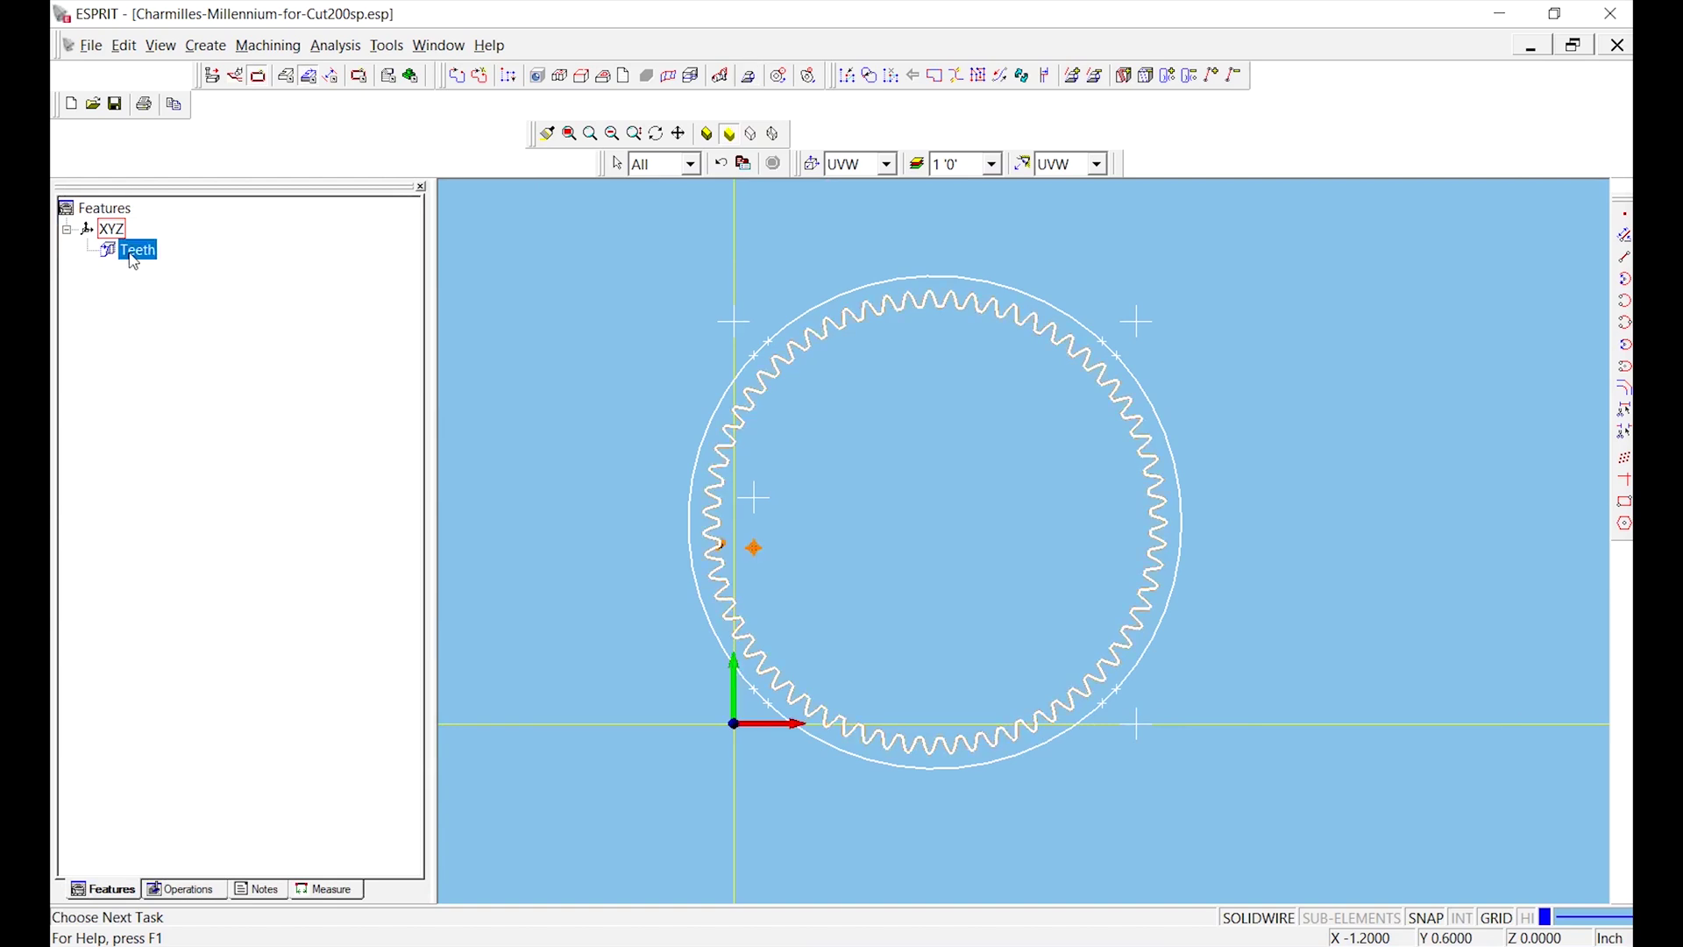
pyautogui.click(359, 76)
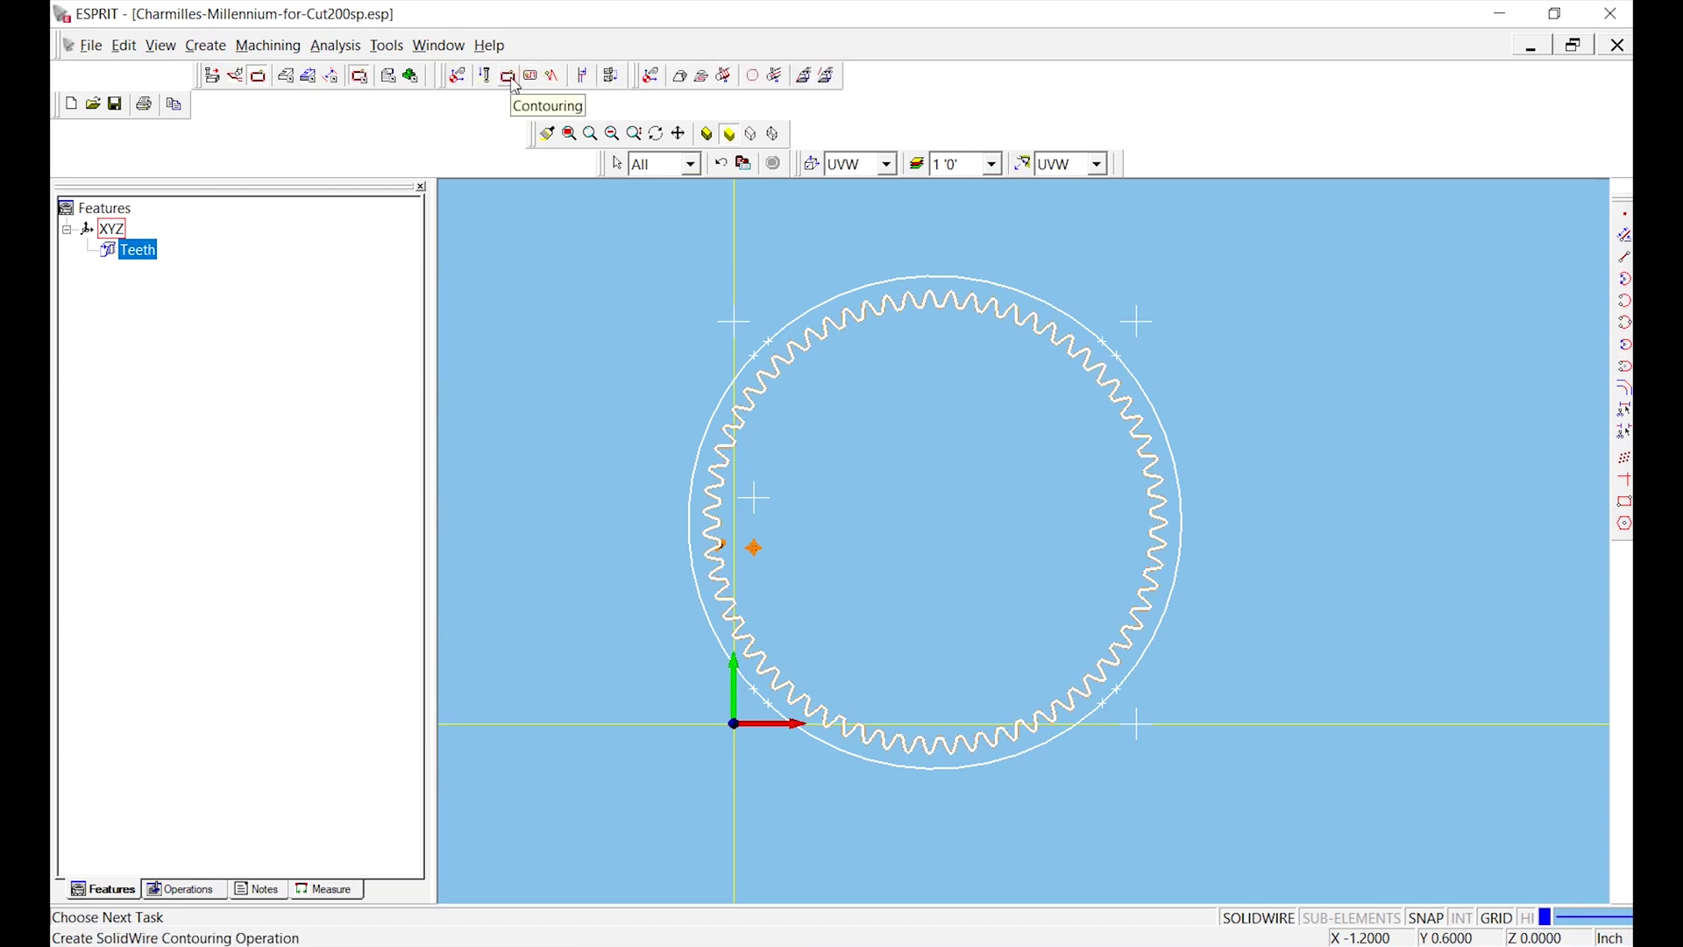
pyautogui.click(514, 81)
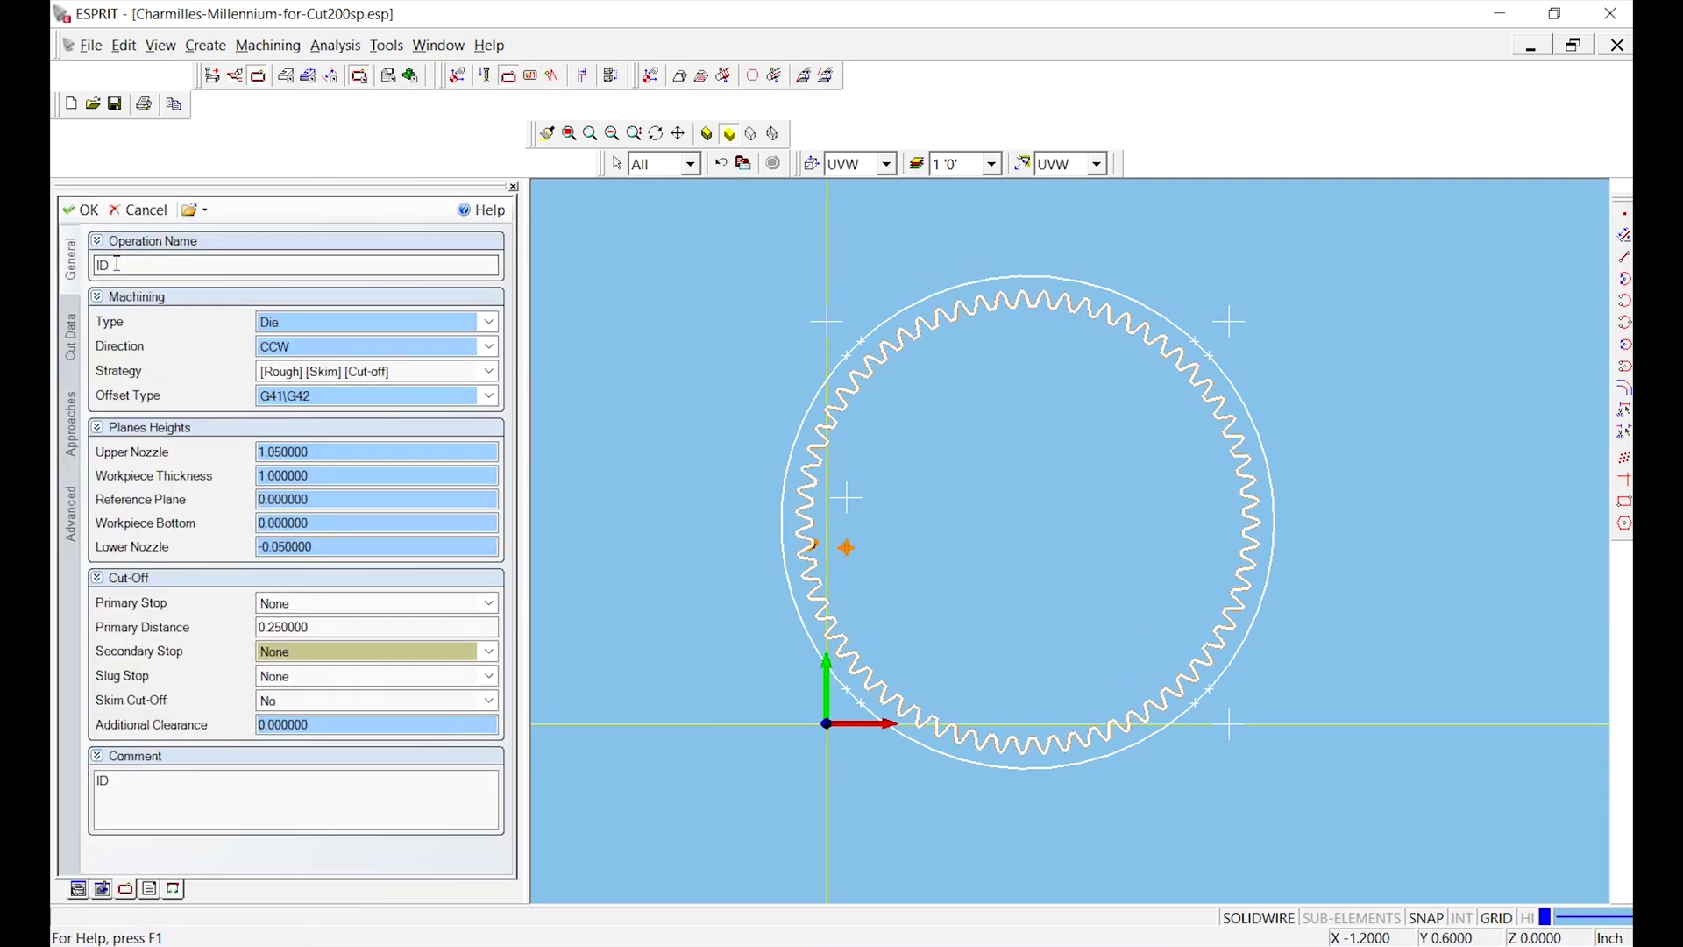
pyautogui.doubleClick(117, 264)
pyautogui.write('Teeth')
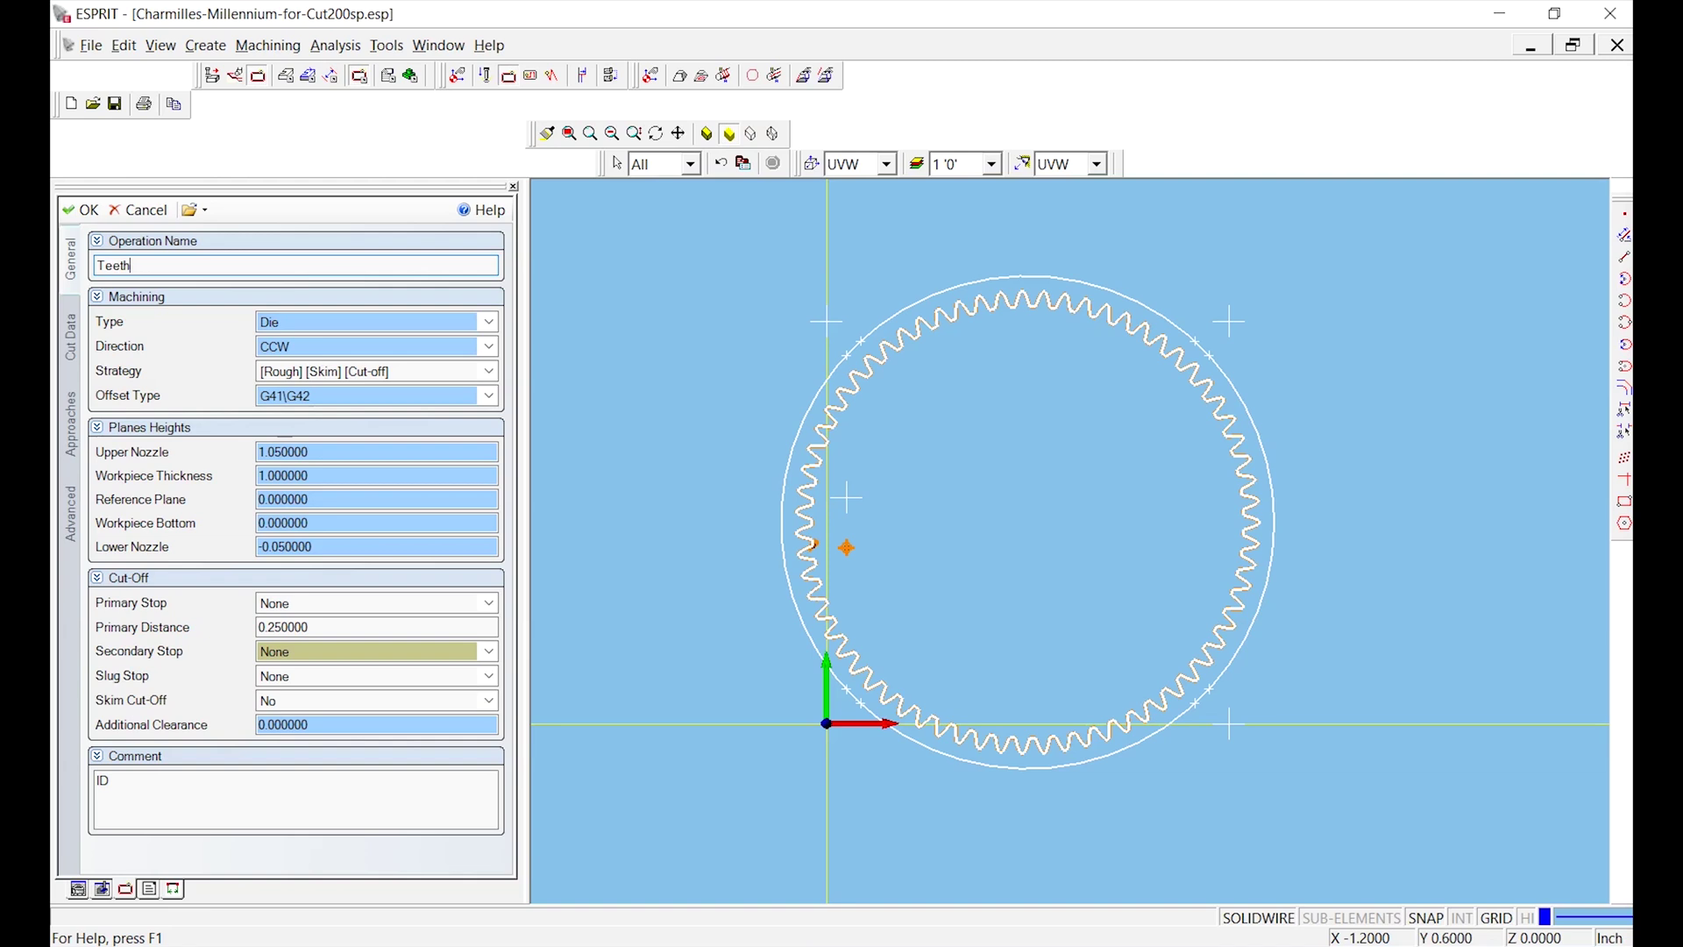
# Replace the contouring operation's comment with Teeth
pyautogui.doubleClick(103, 780)
pyautogui.write('teeth')
pyautogui.press('BackSpace')
pyautogui.press('BackSpace')
pyautogui.press('BackSpace')
pyautogui.press('BackSpace')
pyautogui.press('BackSpace')
pyautogui.write('Teeth')
pyautogui.click(179, 259)
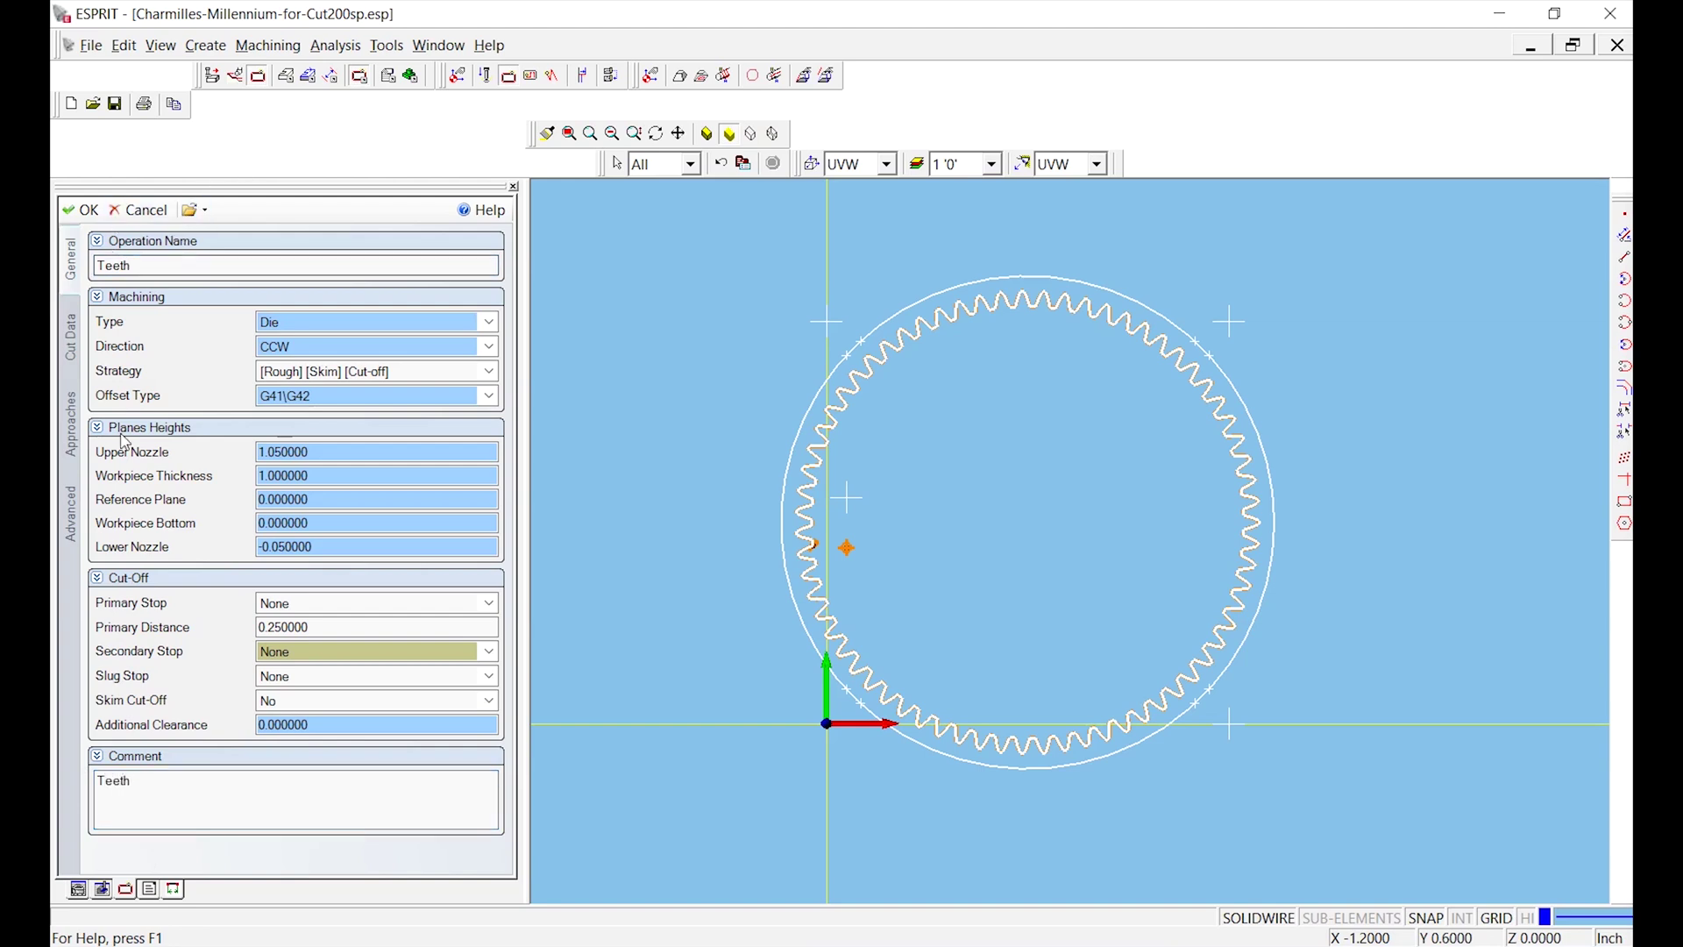
pyautogui.click(136, 789)
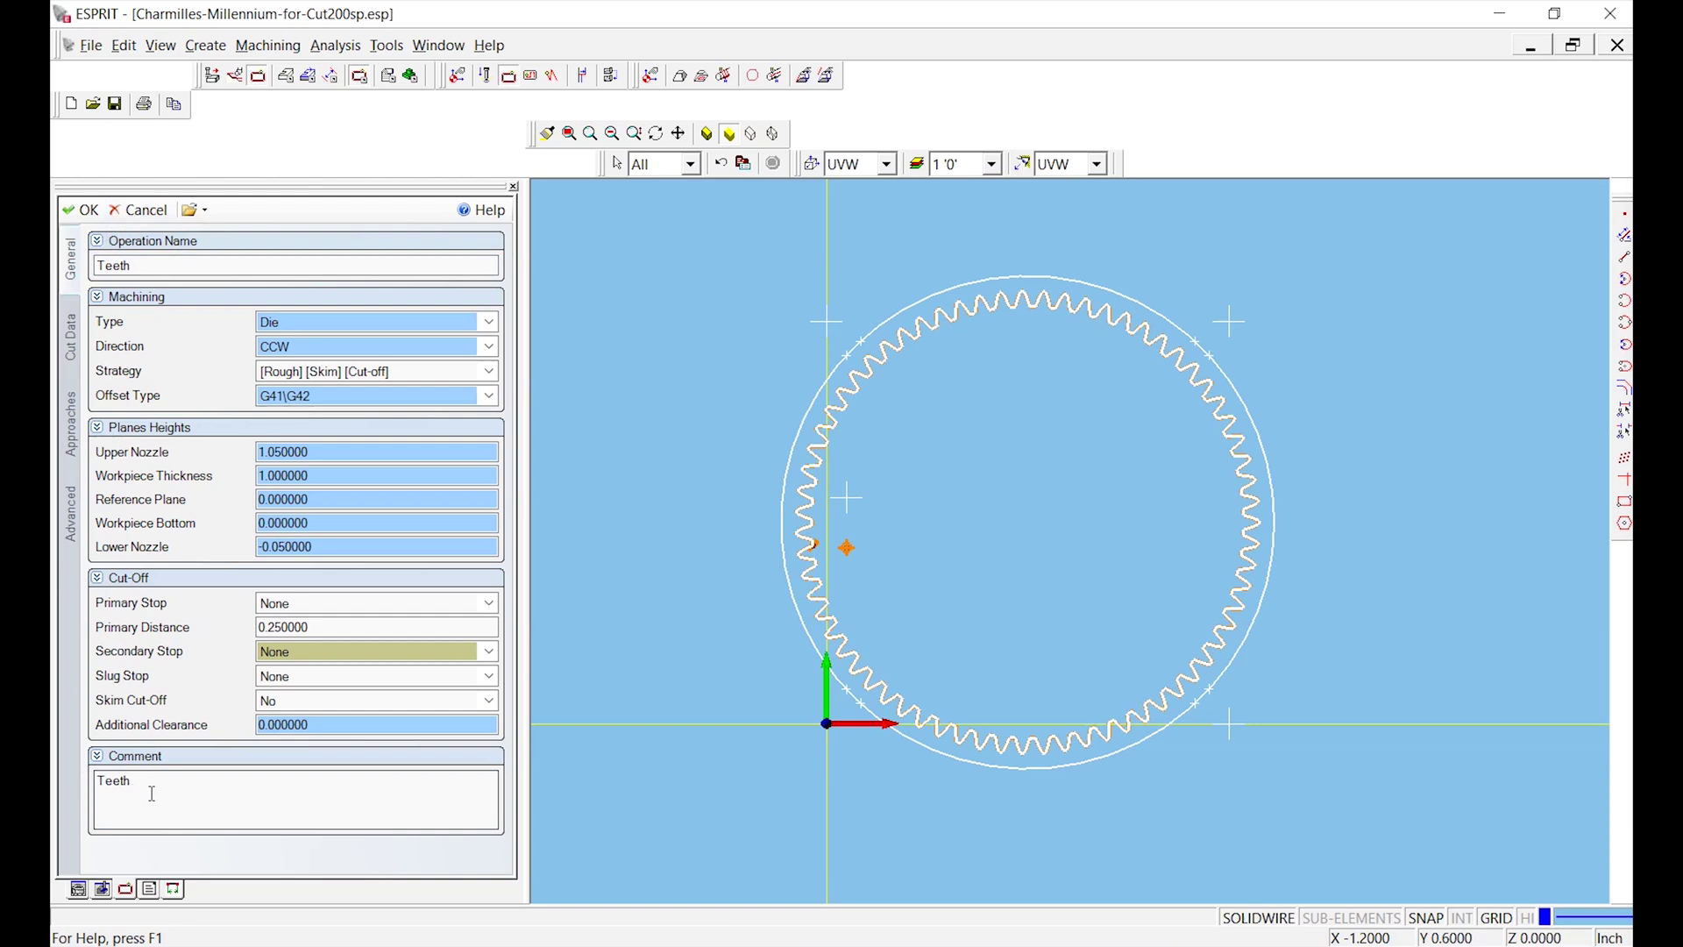
# Keep the machining direction at CCW and set the strategy to [Rough] [Cut-off] [Skim]
pyautogui.click(272, 354)
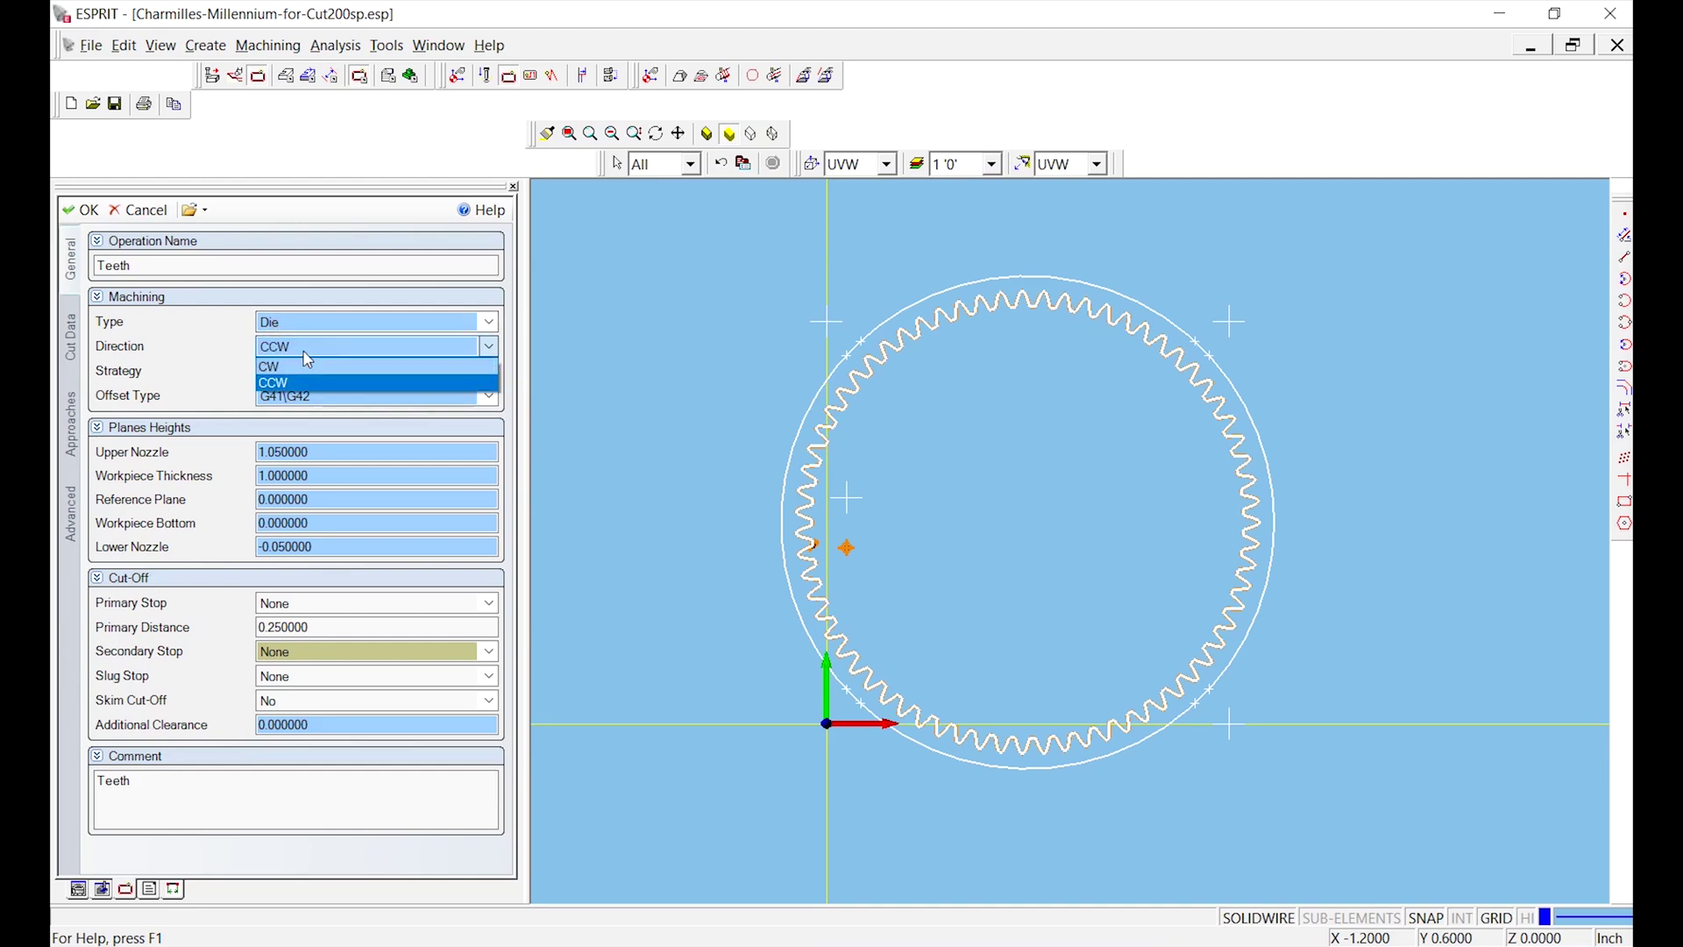
pyautogui.click(305, 355)
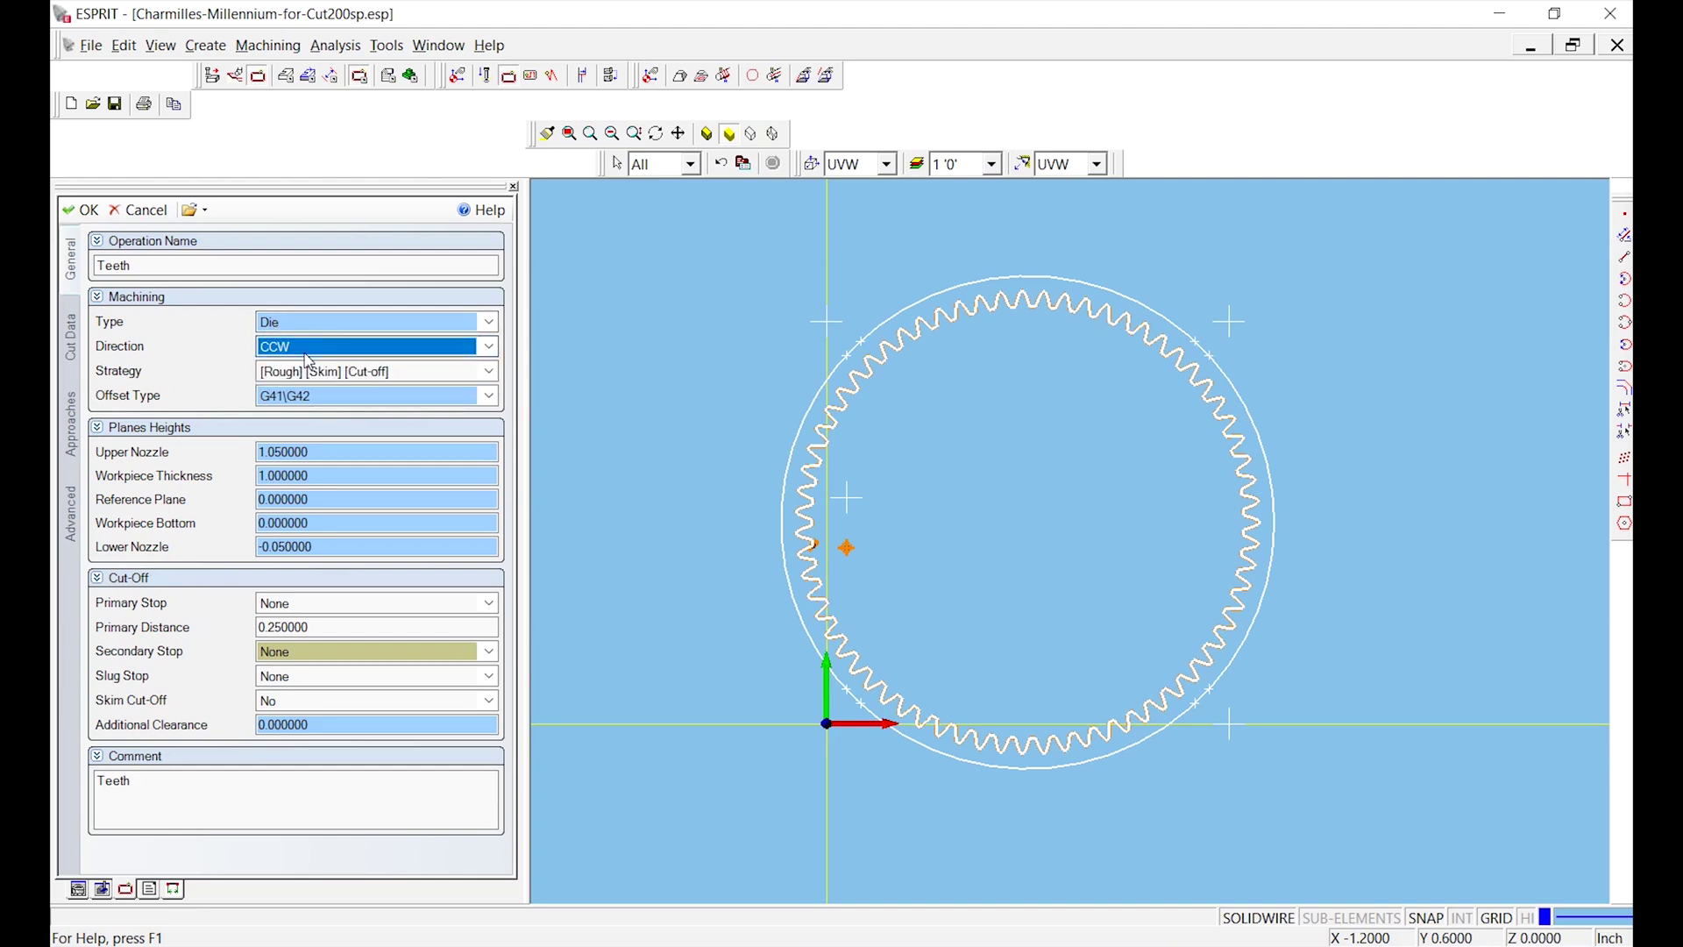
pyautogui.click(409, 380)
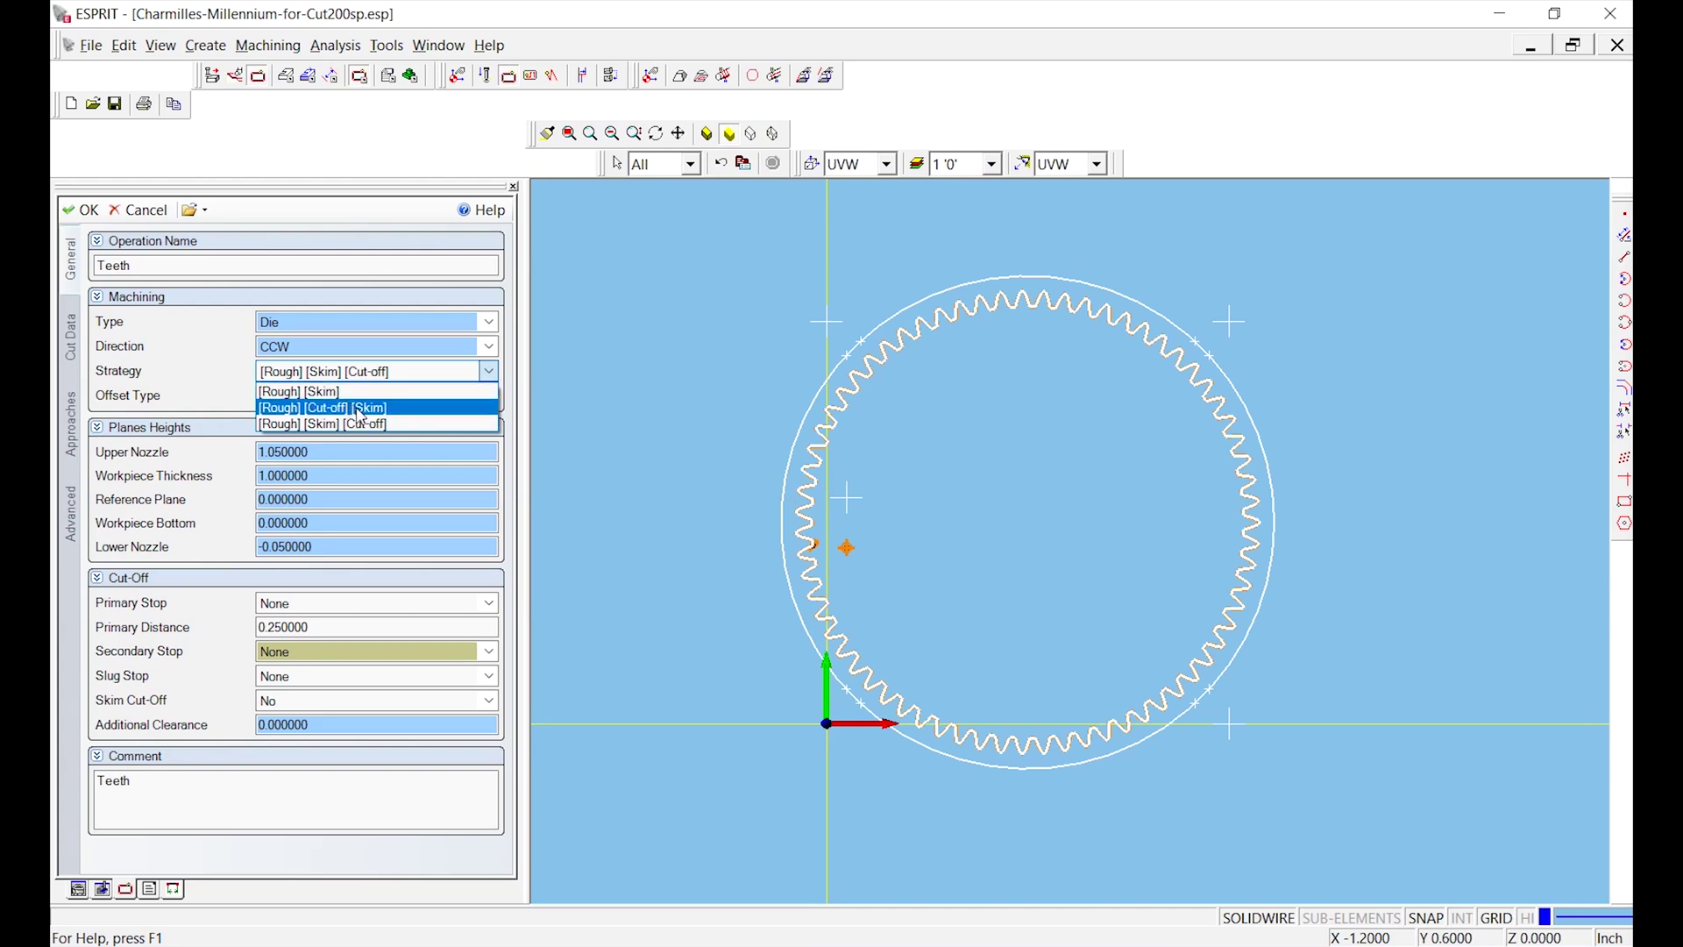
pyautogui.click(360, 409)
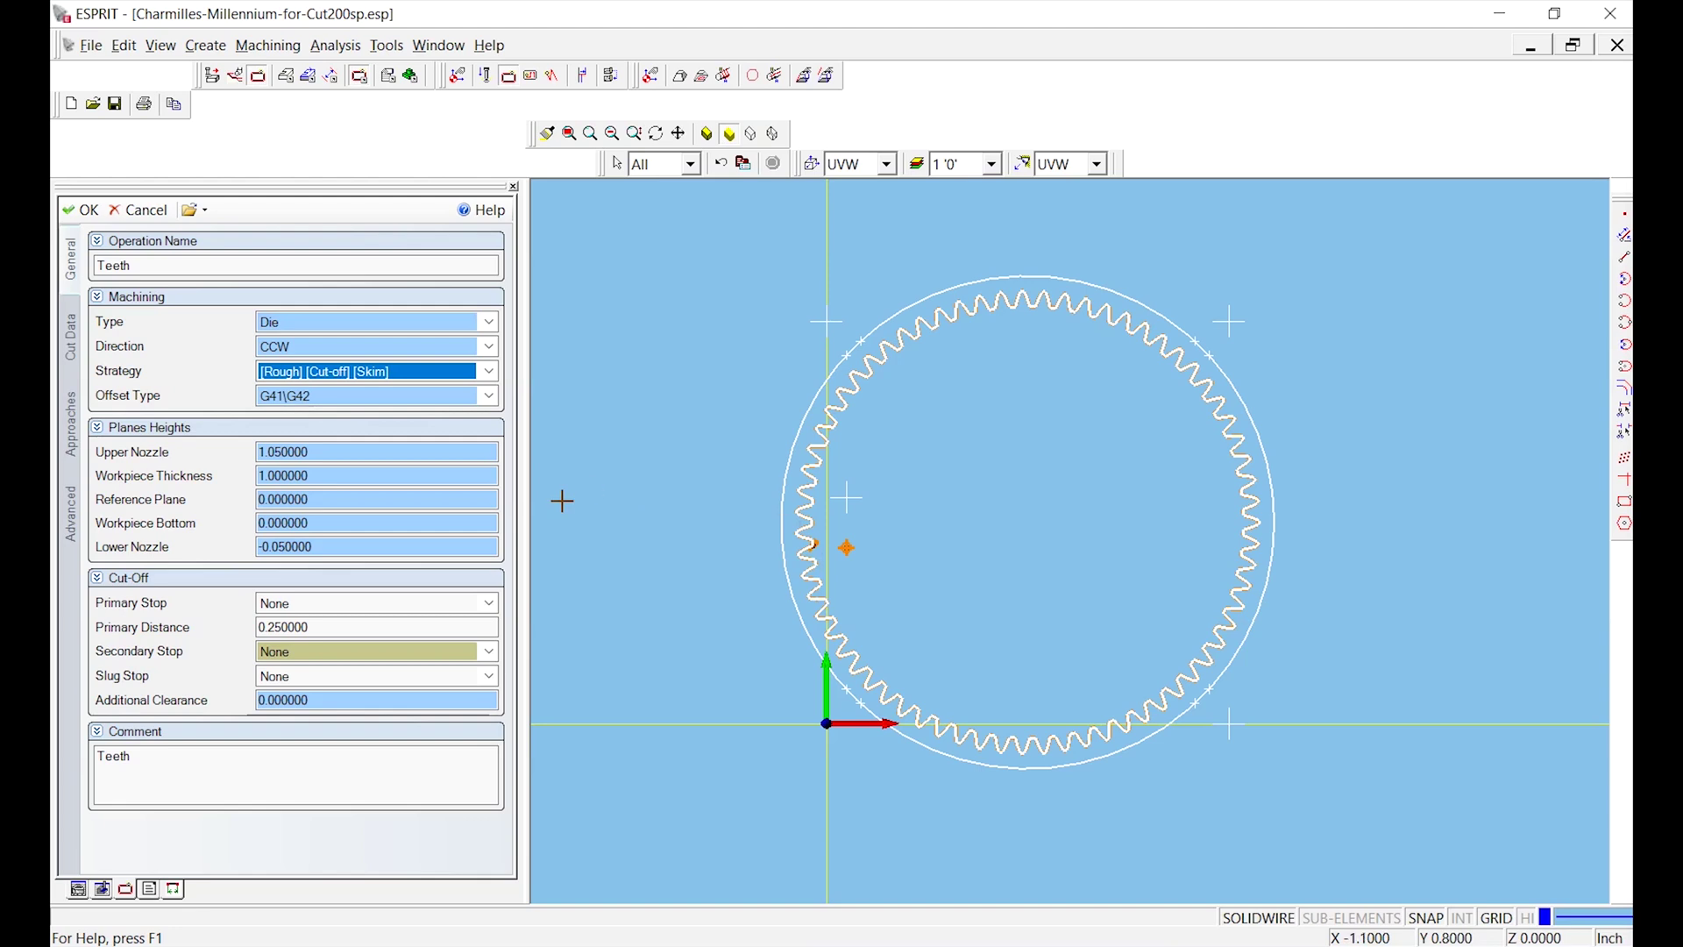
# Set both the primary stop and the slug stop of the cut-off to Stop, keeping the primary distance at 0.25
pyautogui.click(354, 605)
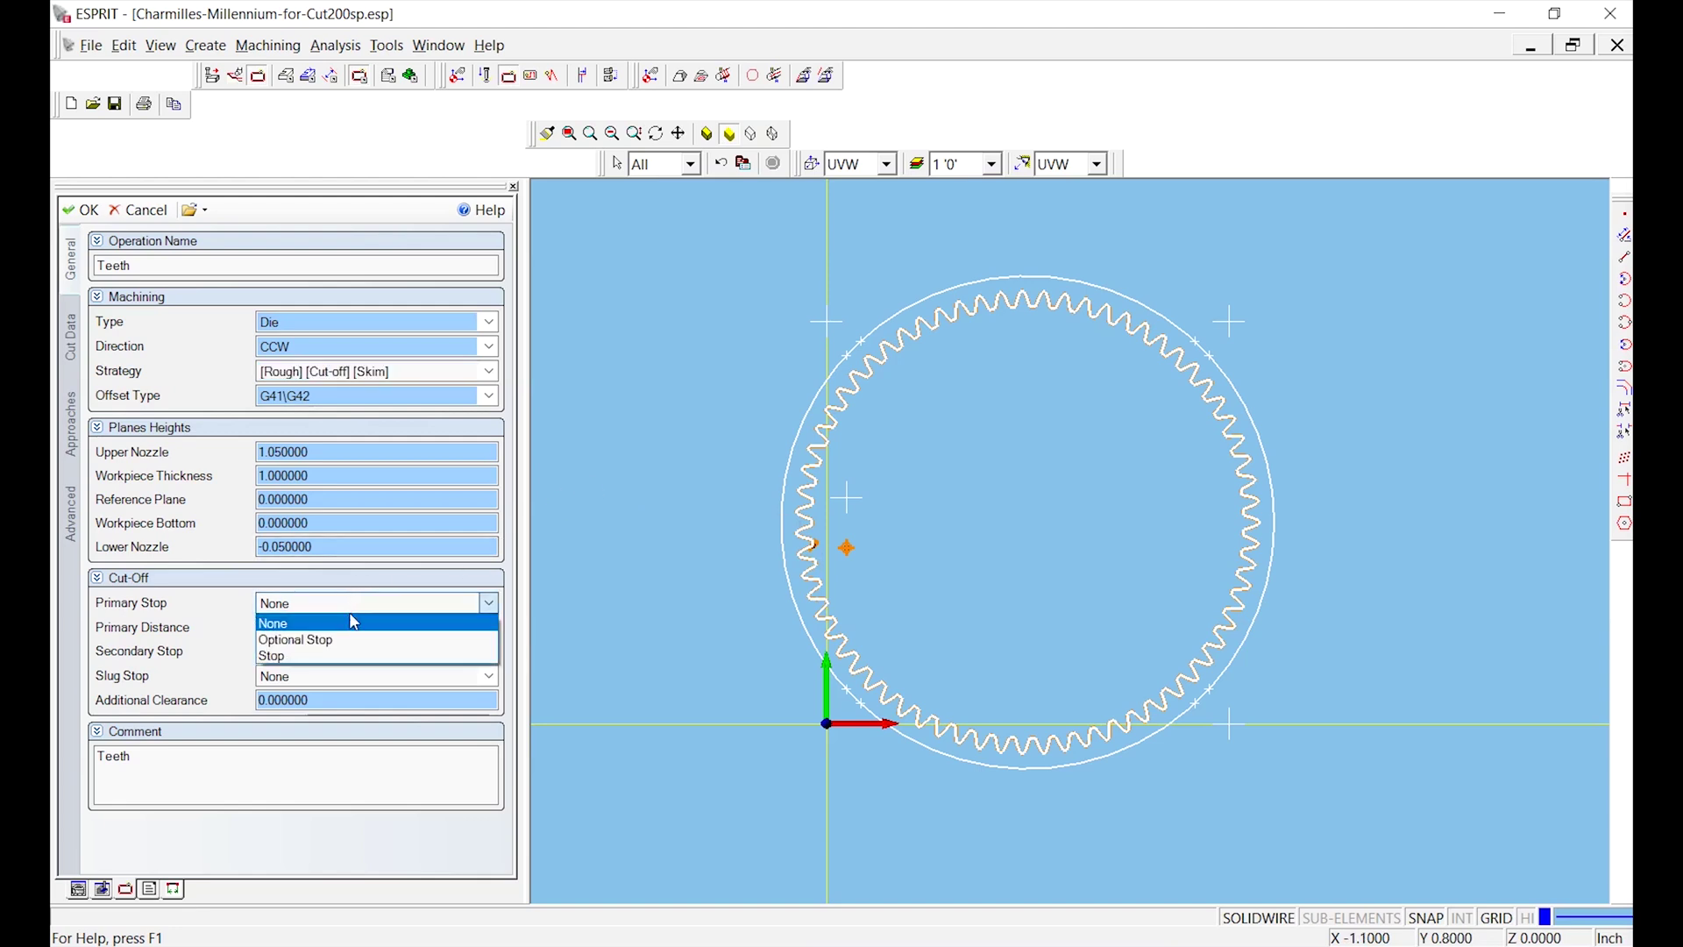
pyautogui.click(356, 657)
pyautogui.doubleClick(329, 622)
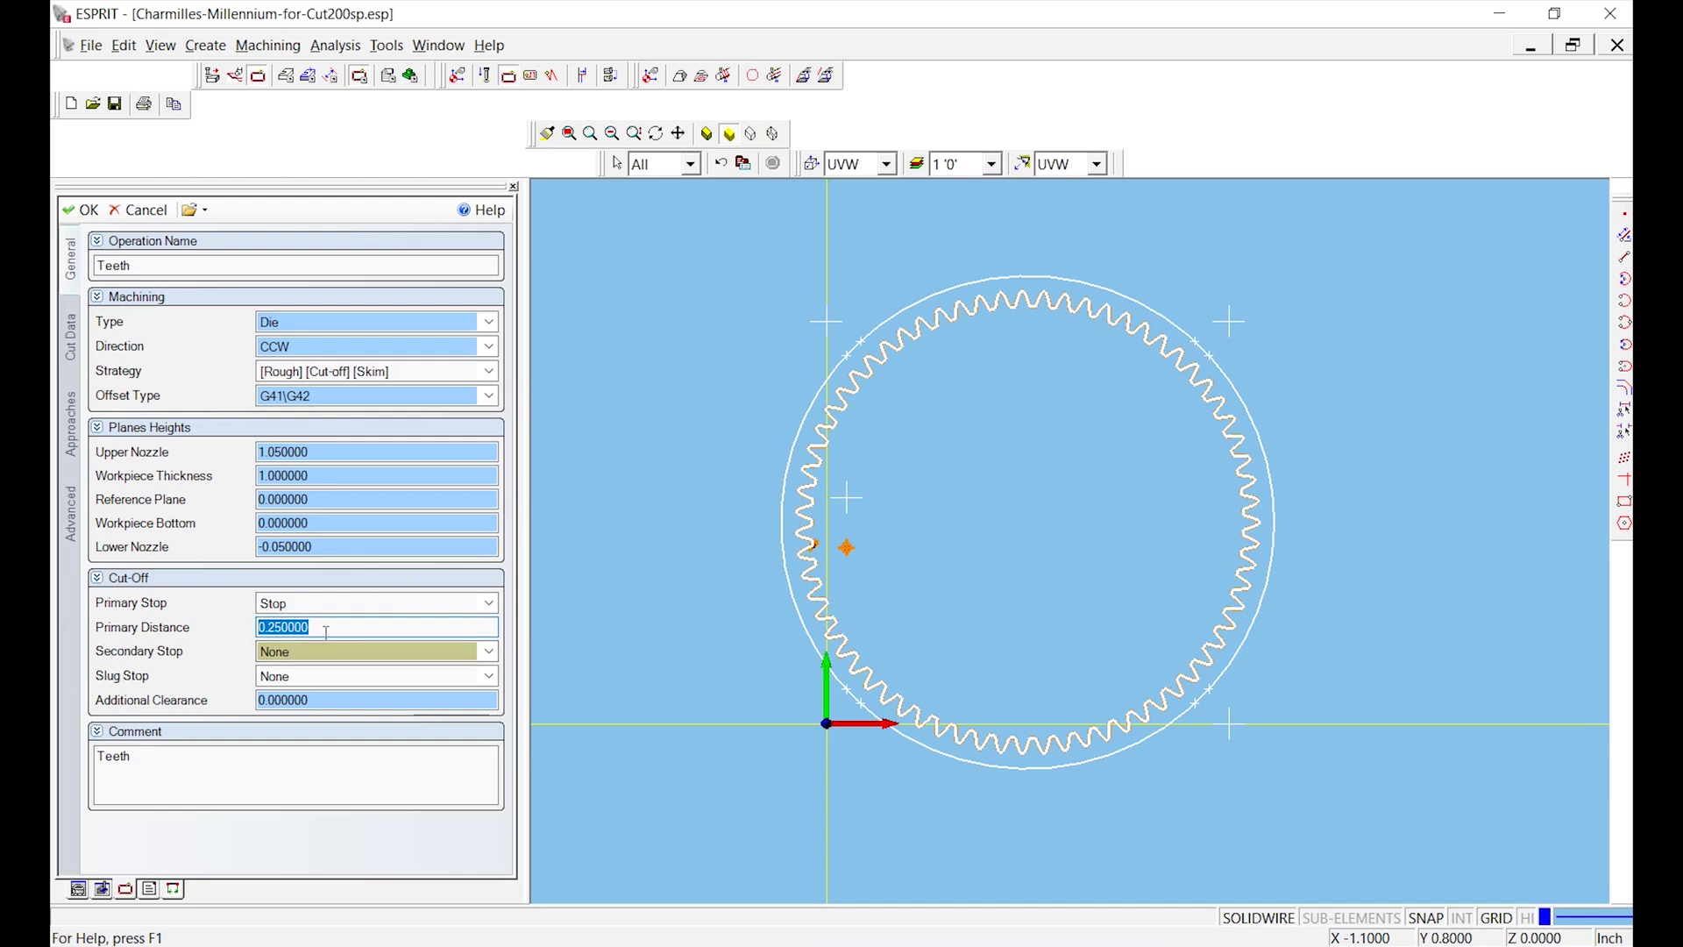
pyautogui.click(327, 678)
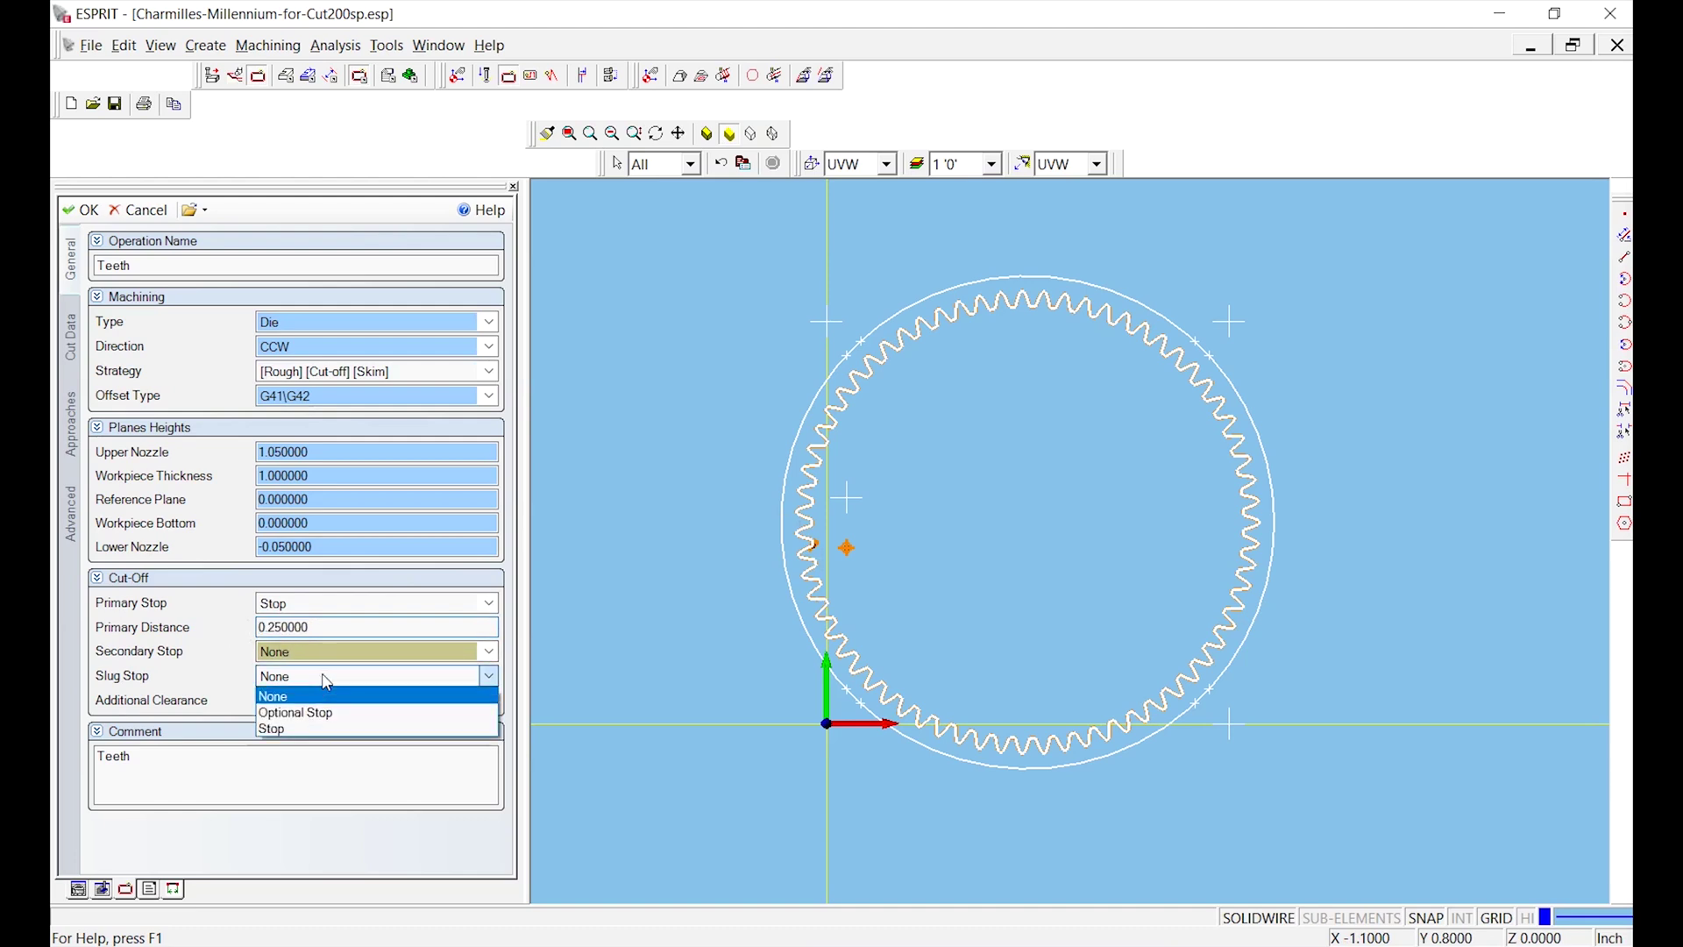
pyautogui.click(329, 729)
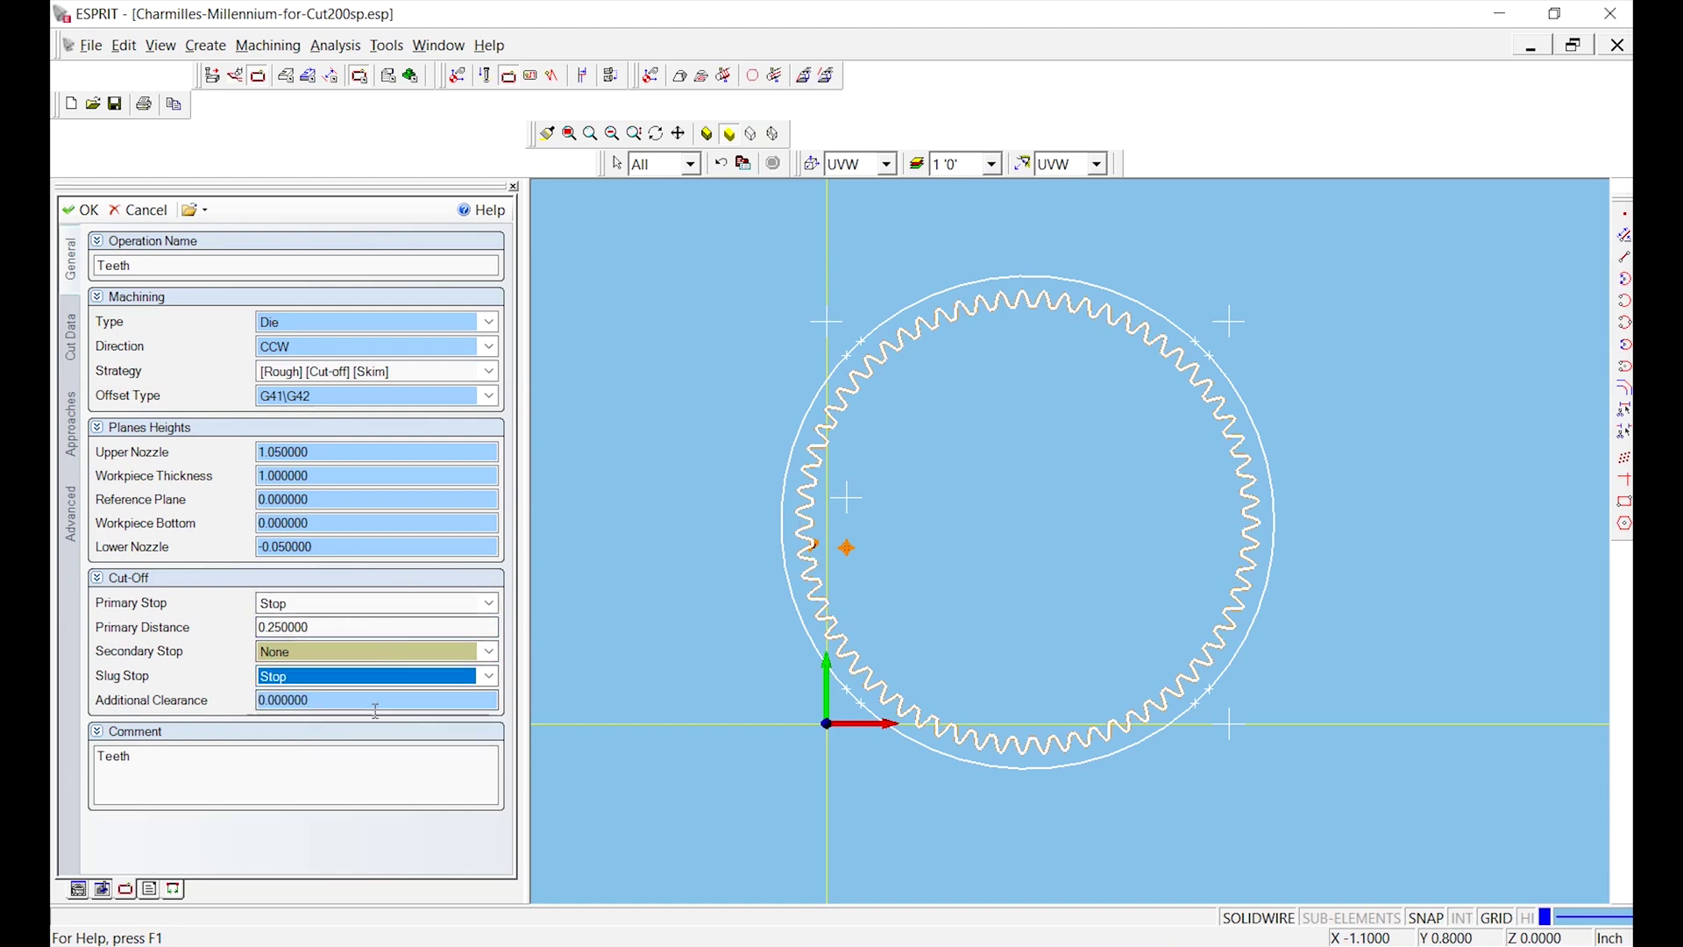
# Set the Teeth operation's primary cut strategy to Rough and 3 Skims with the 4PASS technology file
pyautogui.click(72, 338)
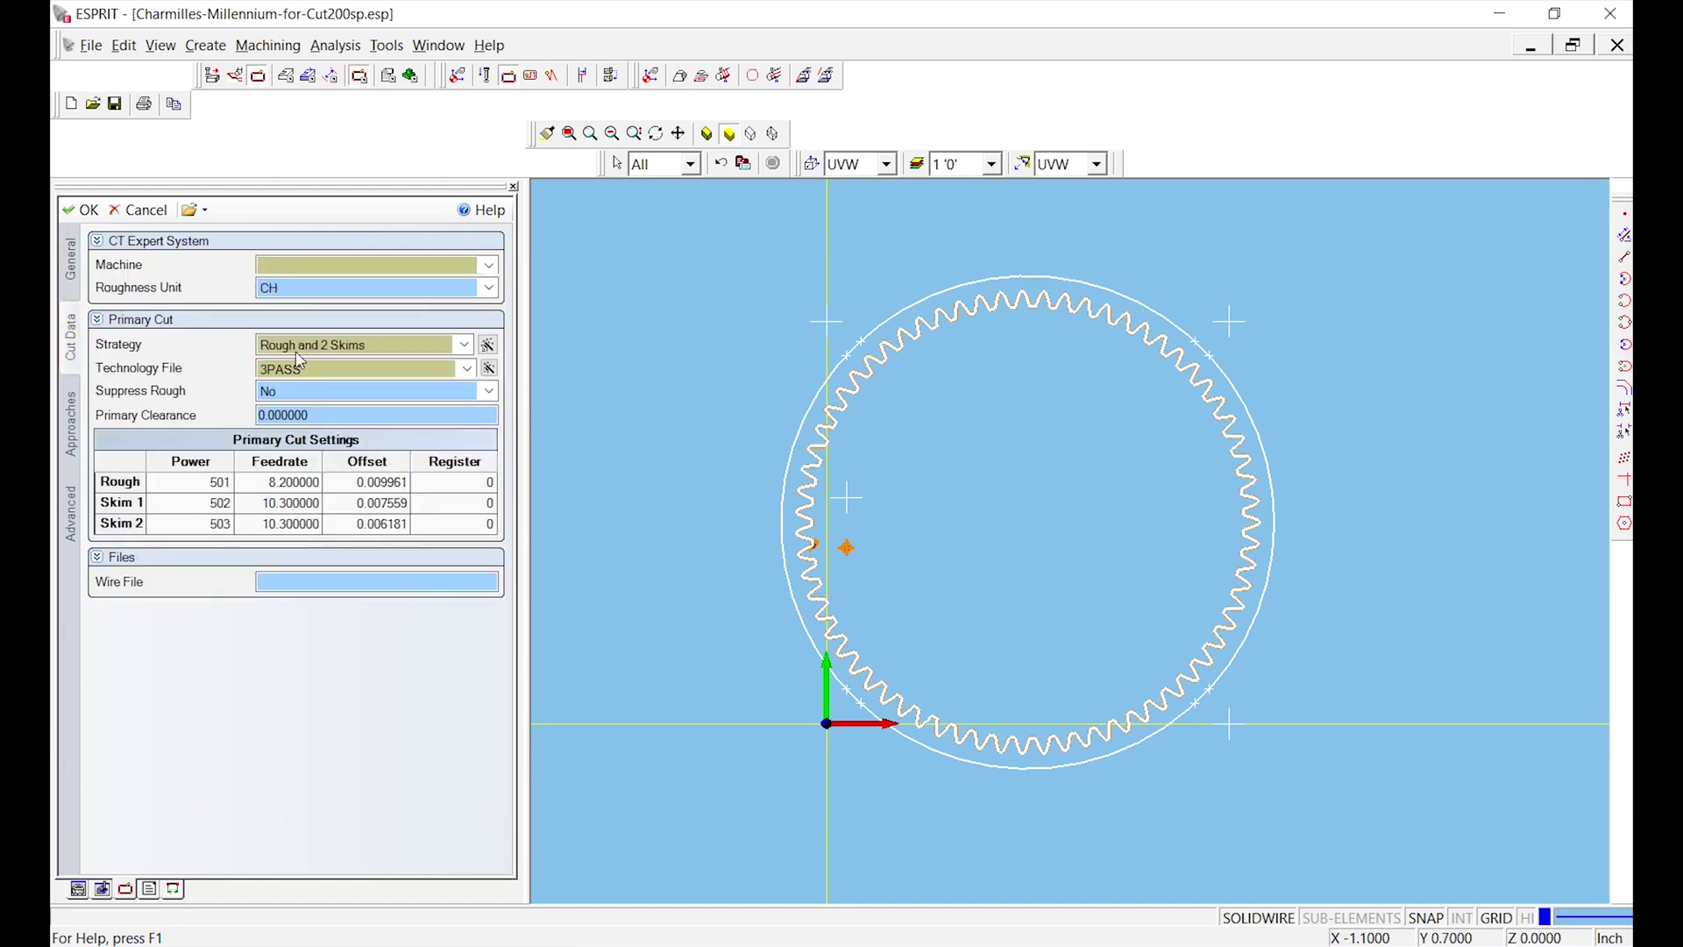
pyautogui.click(362, 351)
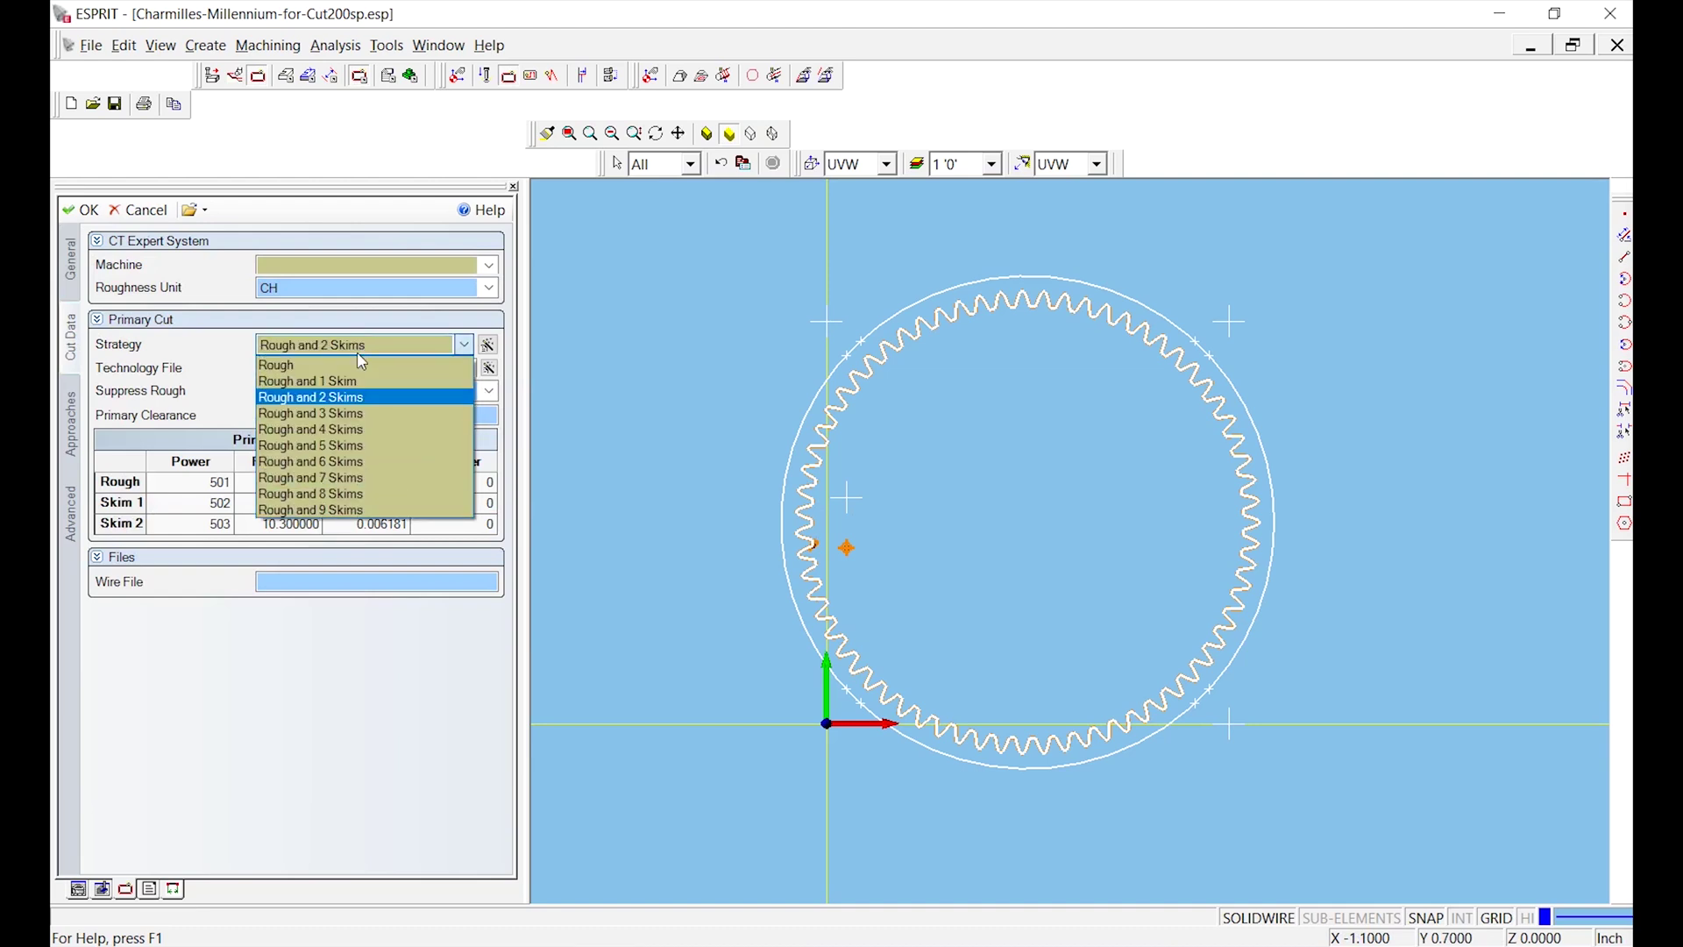
pyautogui.click(371, 412)
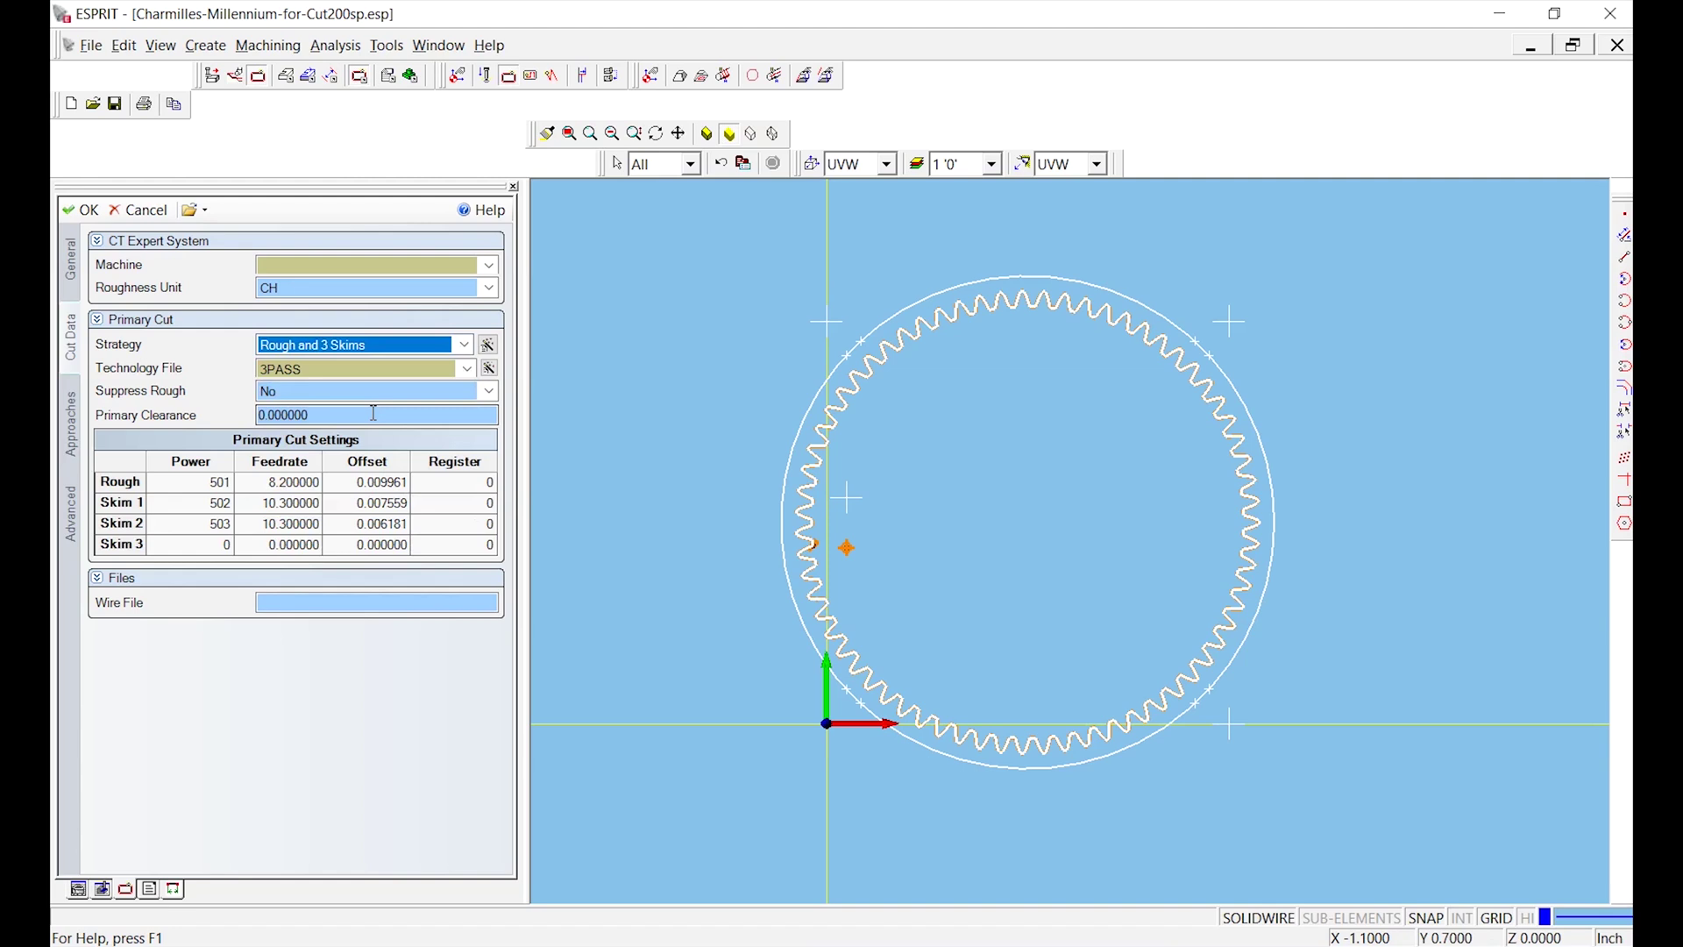
pyautogui.click(342, 365)
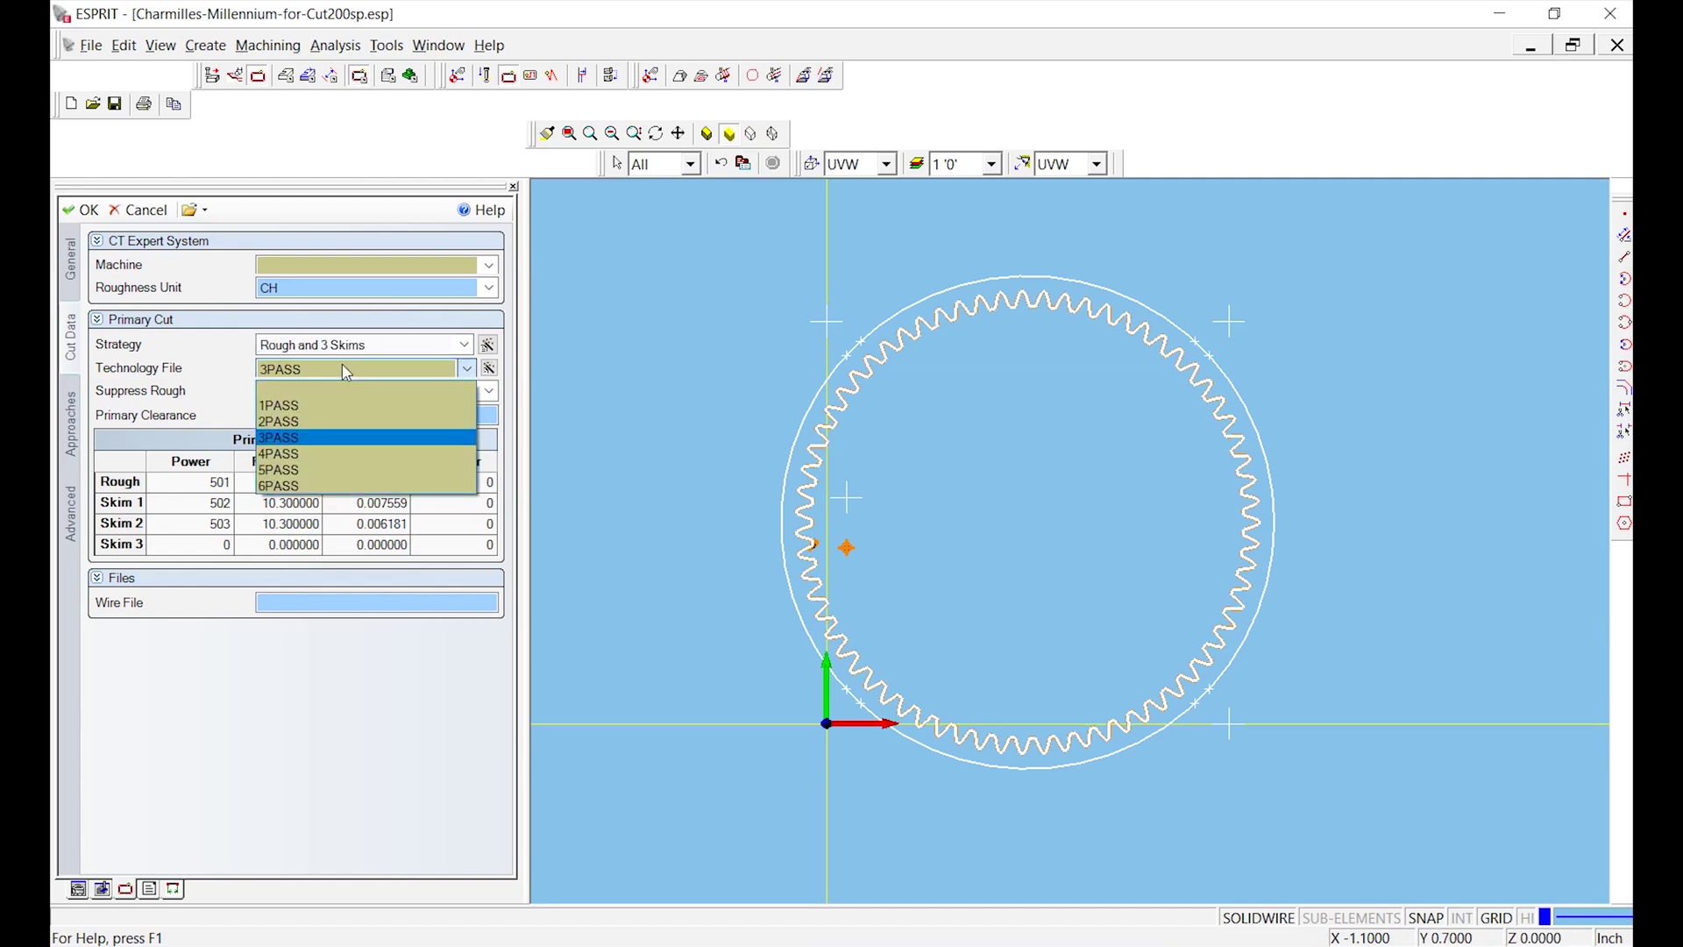
pyautogui.click(347, 453)
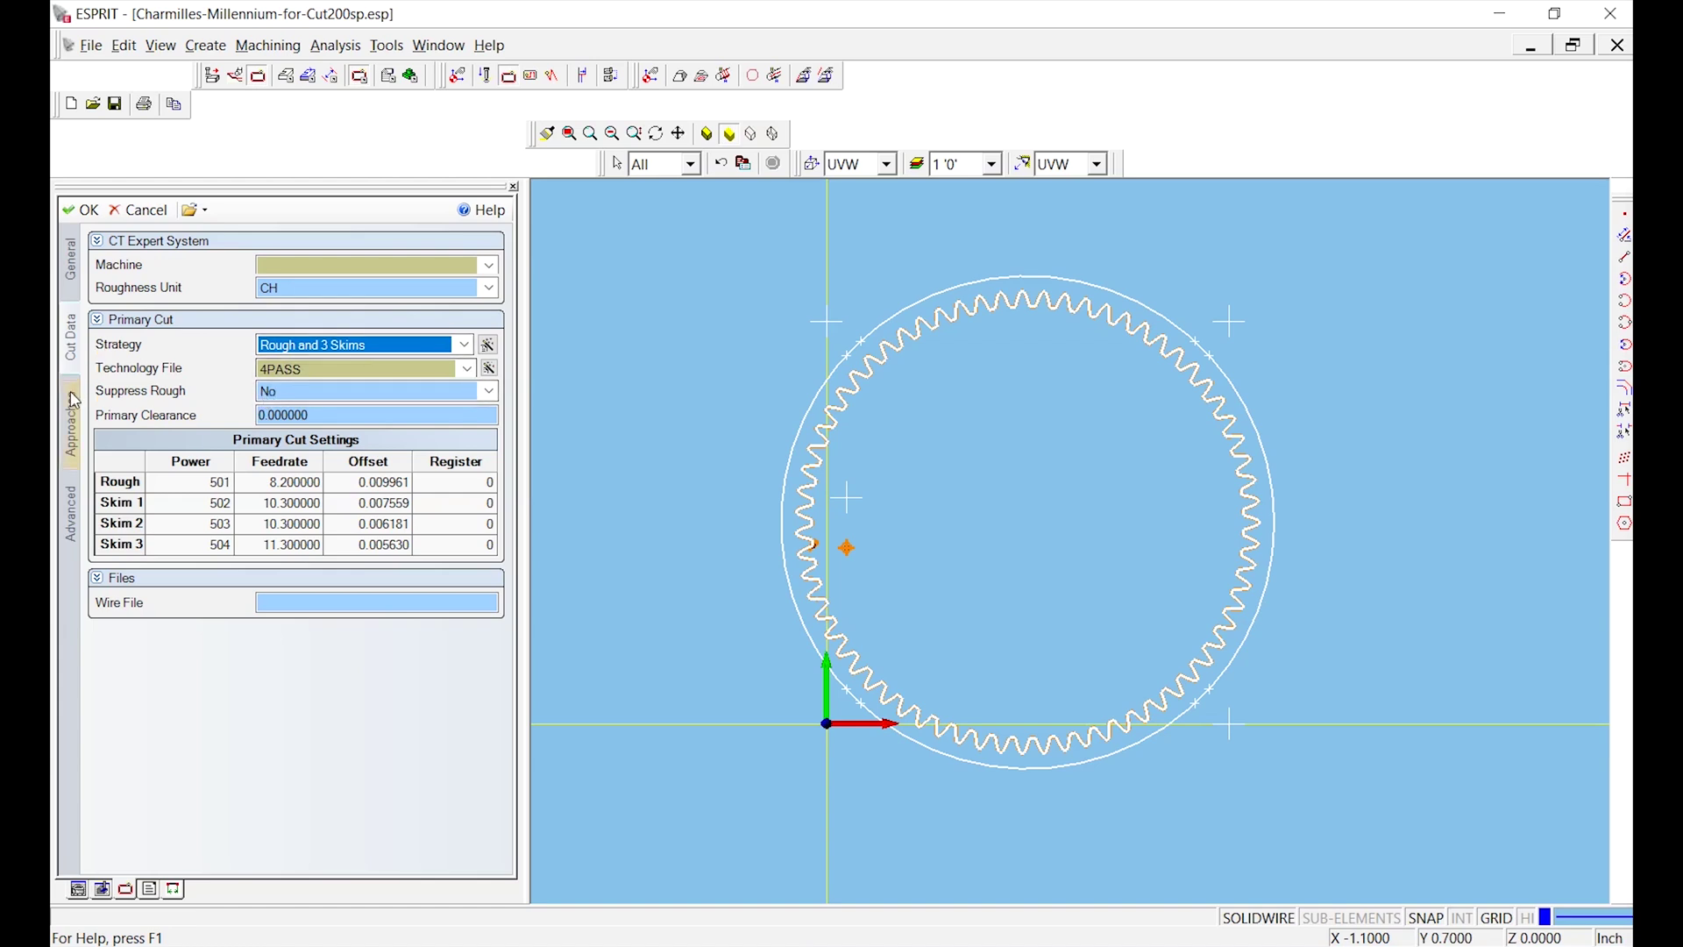
# Keep Position as the entry type, check the retract and advanced settings, and create the Teeth contouring operation
pyautogui.click(73, 420)
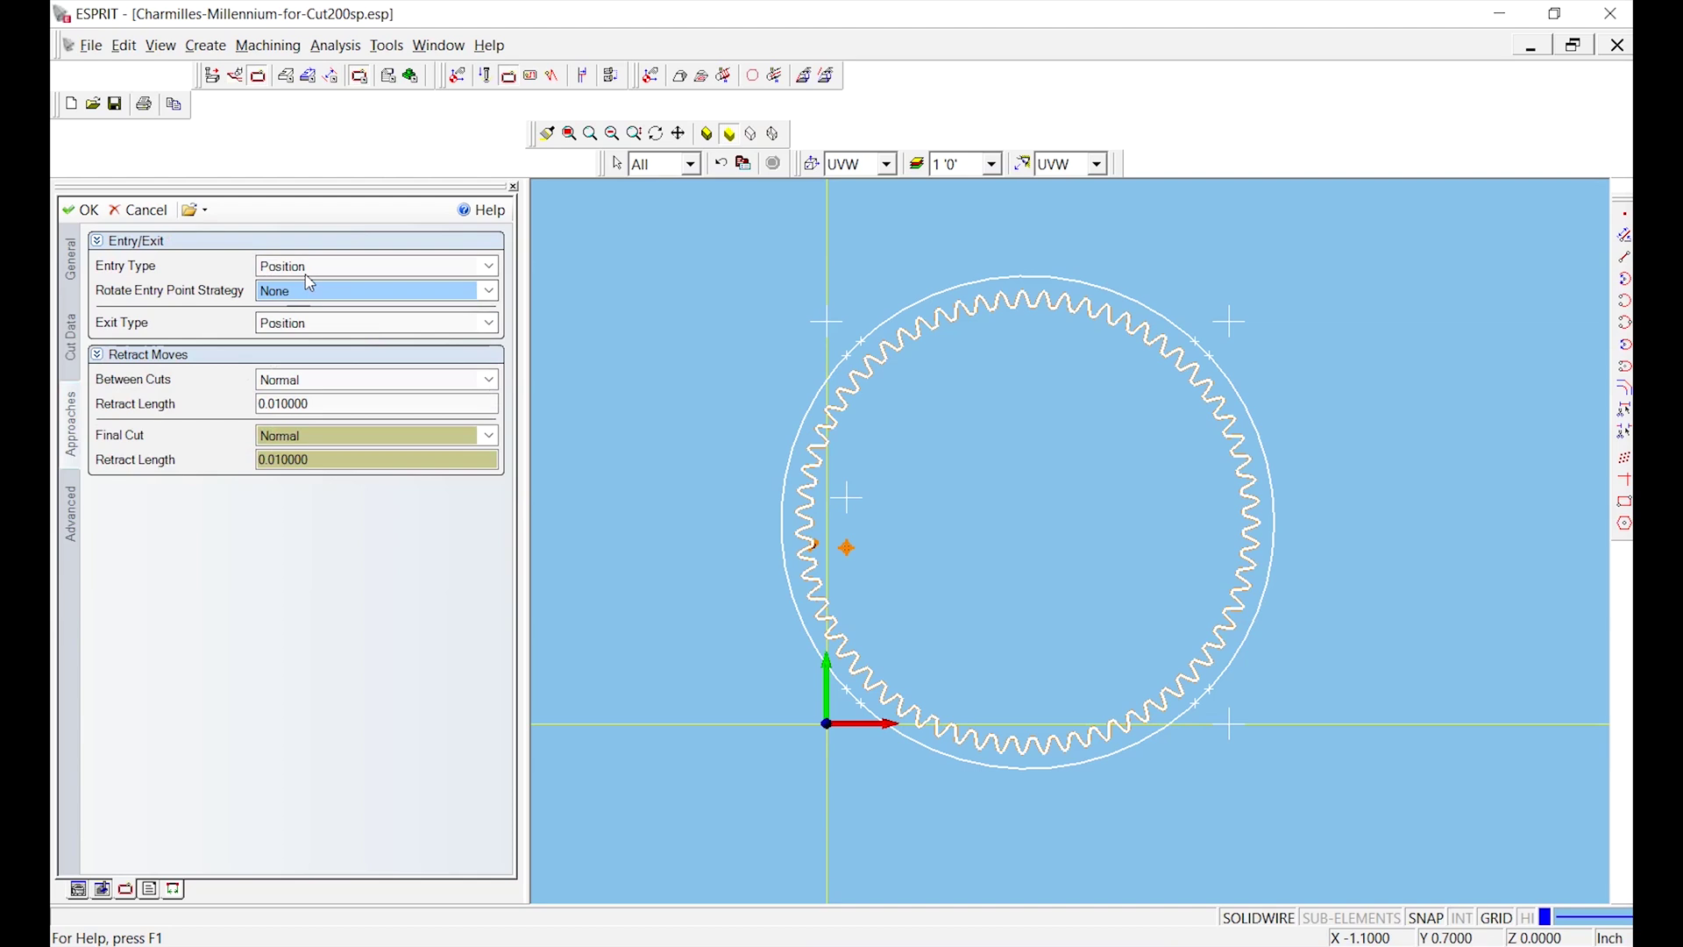
pyautogui.click(489, 267)
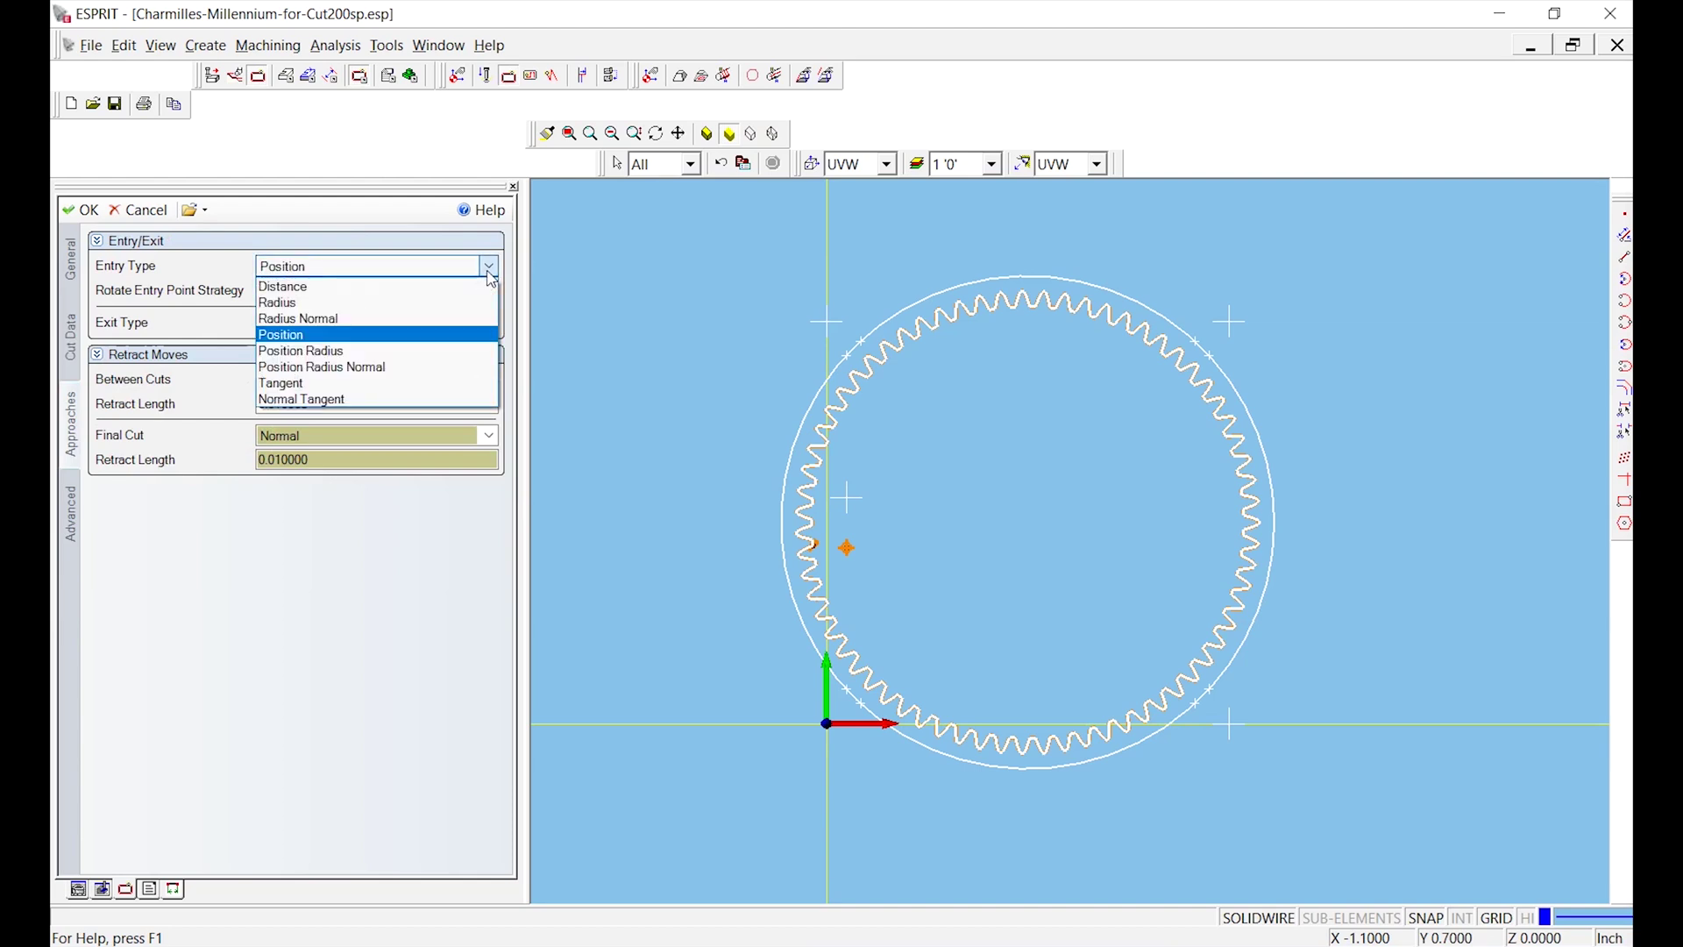
pyautogui.click(490, 273)
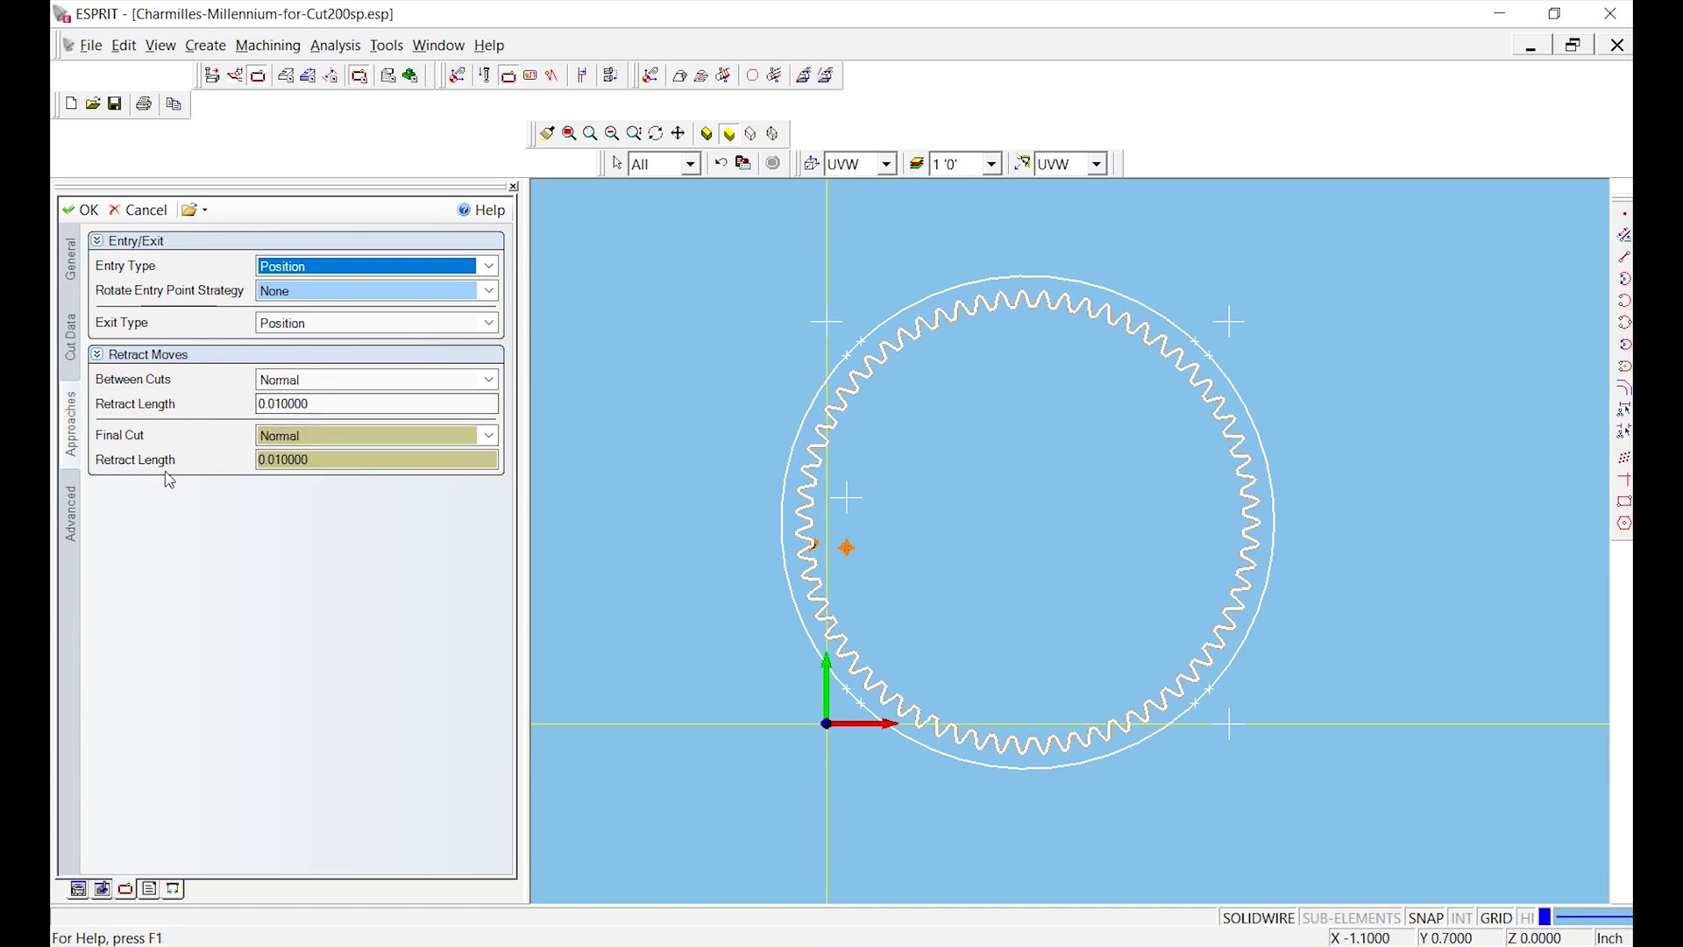
pyautogui.click(72, 519)
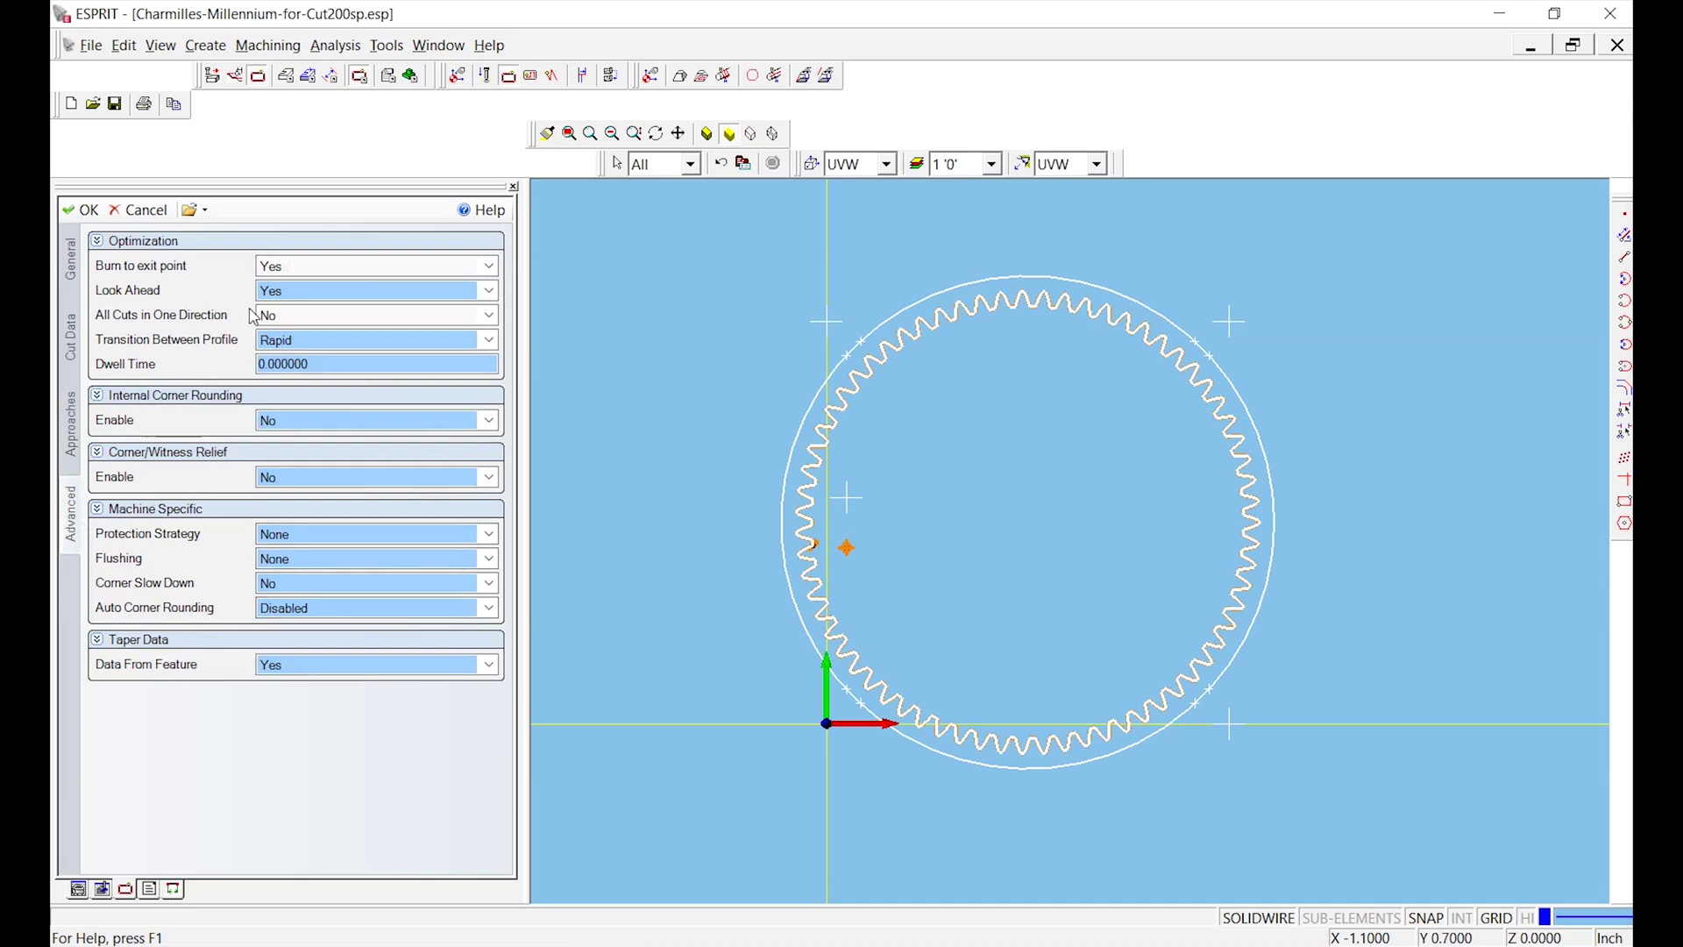
pyautogui.click(82, 213)
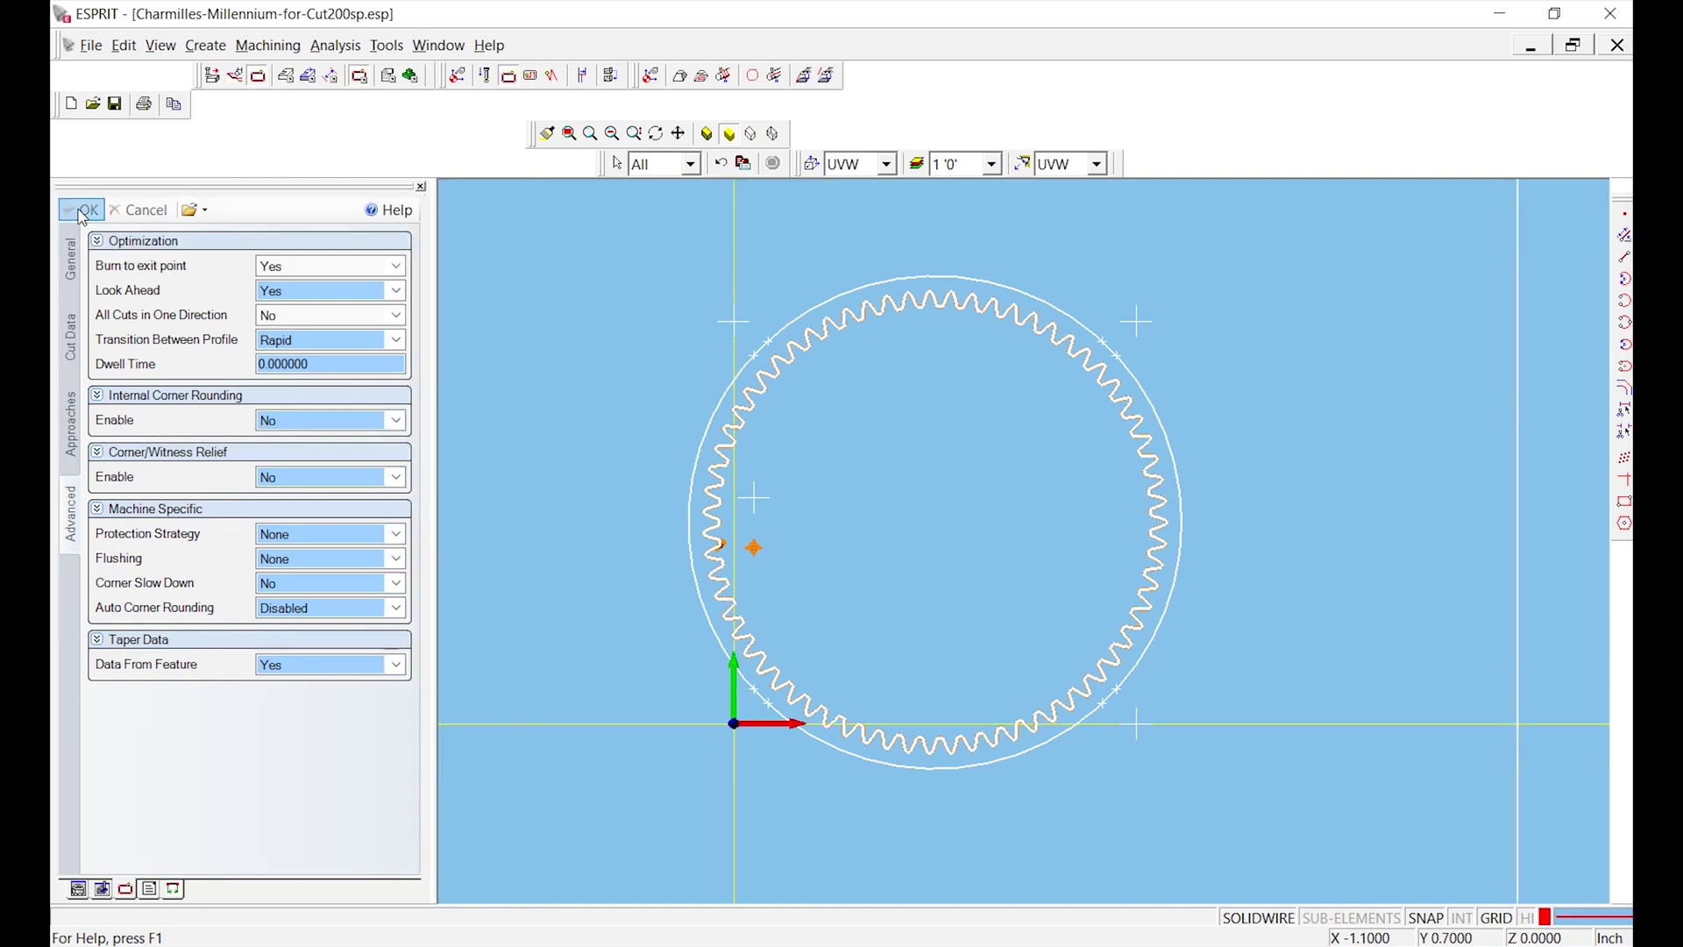
# Examine the Teeth rough cut's path around its entry point, start and stop positions near the thread point
pyautogui.click(186, 295)
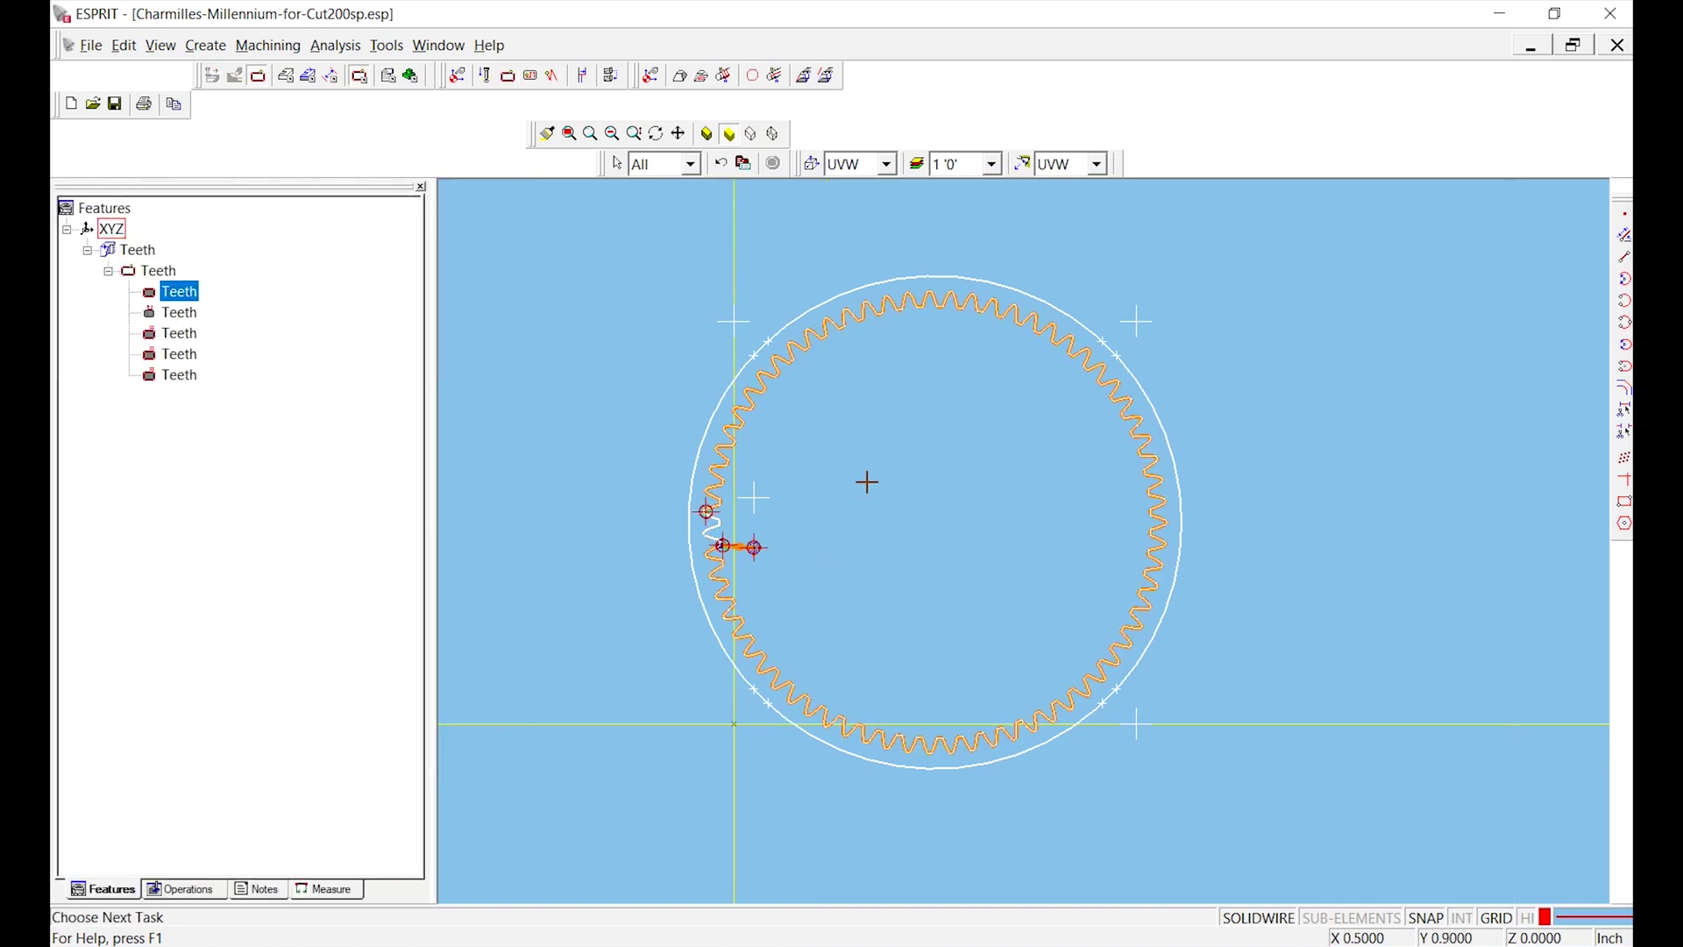
pyautogui.scroll(3, 702, 513)
pyautogui.scroll(-1, 736, 555)
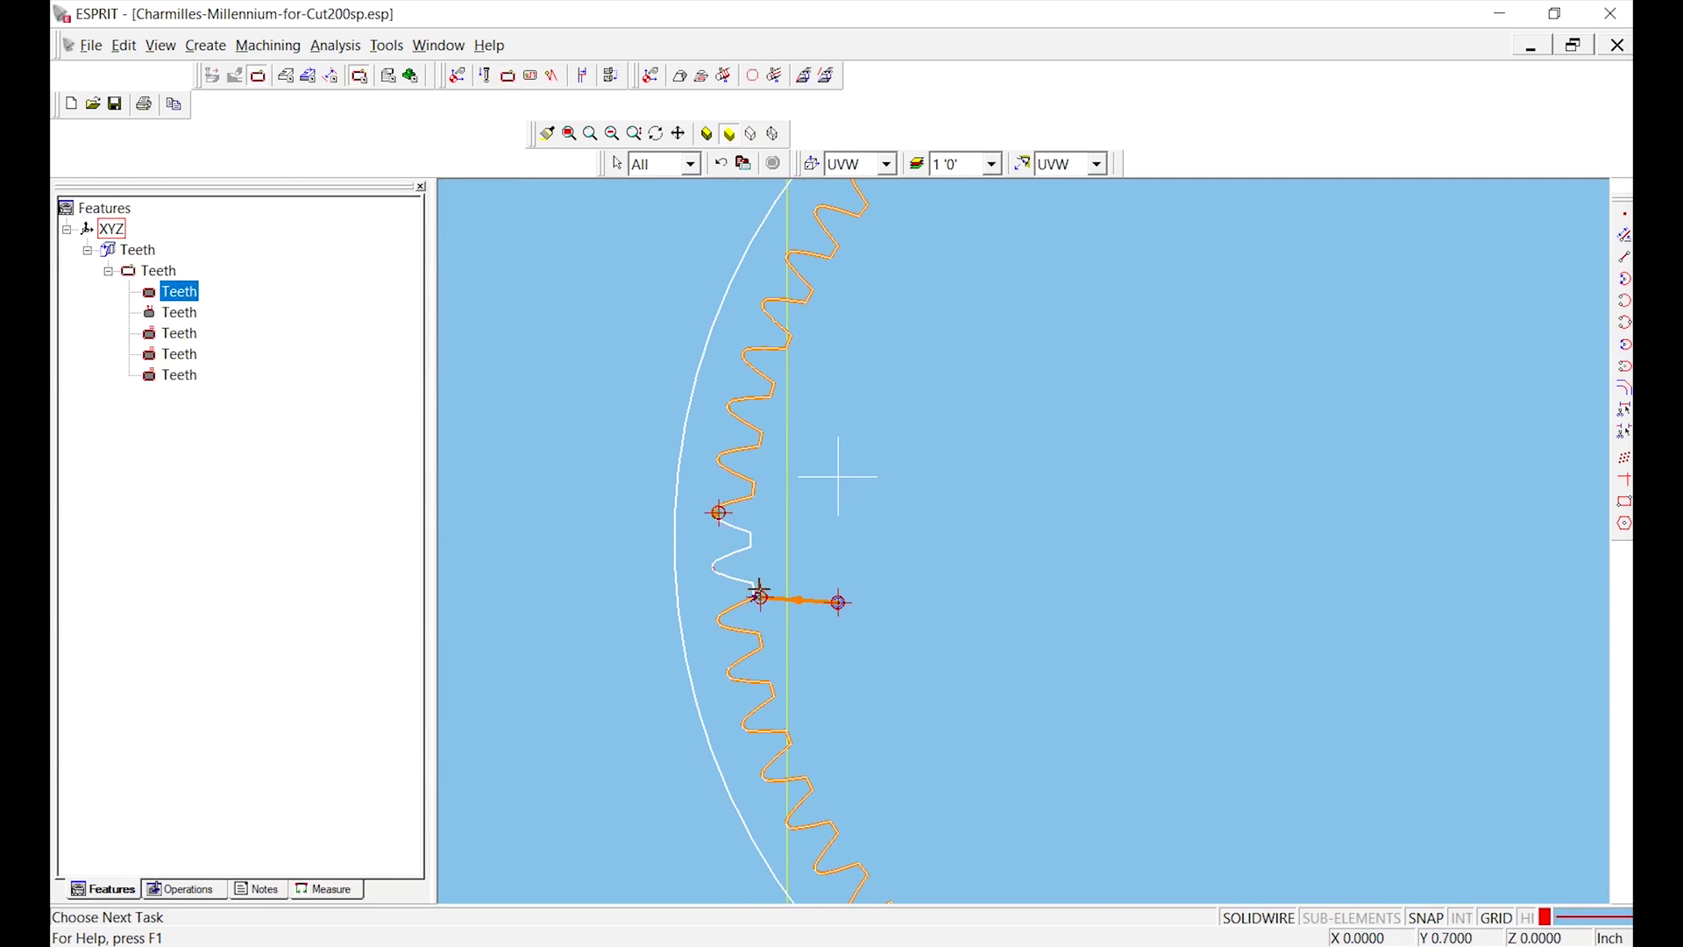
pyautogui.scroll(-2, 800, 529)
pyautogui.scroll(1, 789, 544)
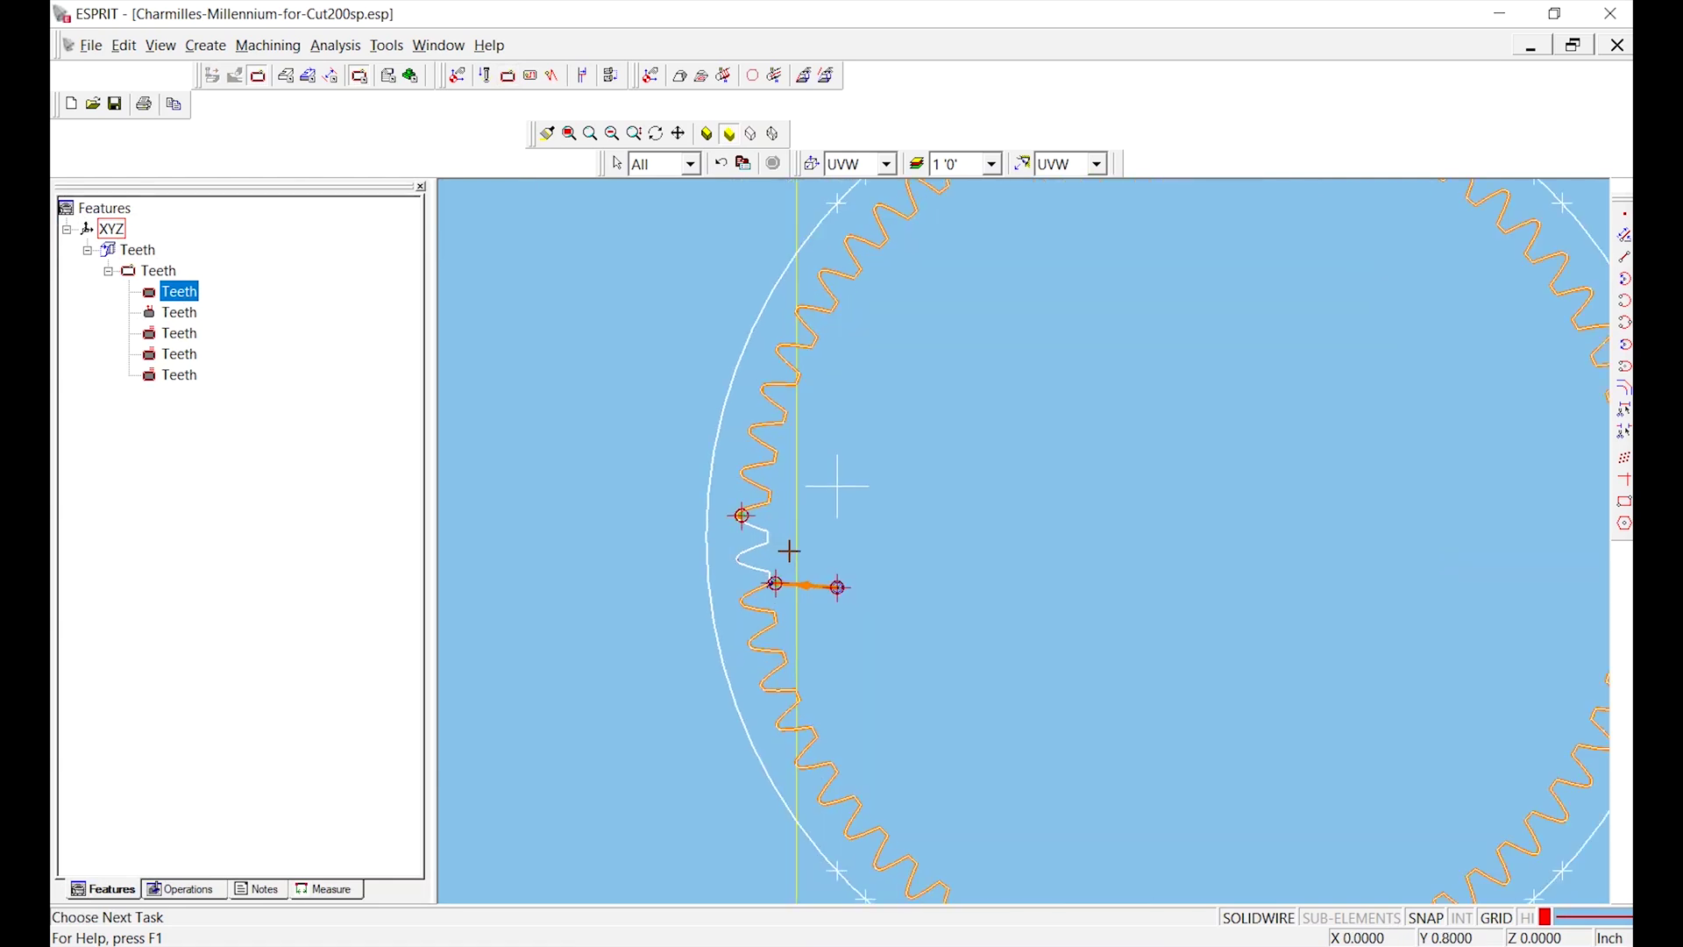
pyautogui.scroll(1, 789, 550)
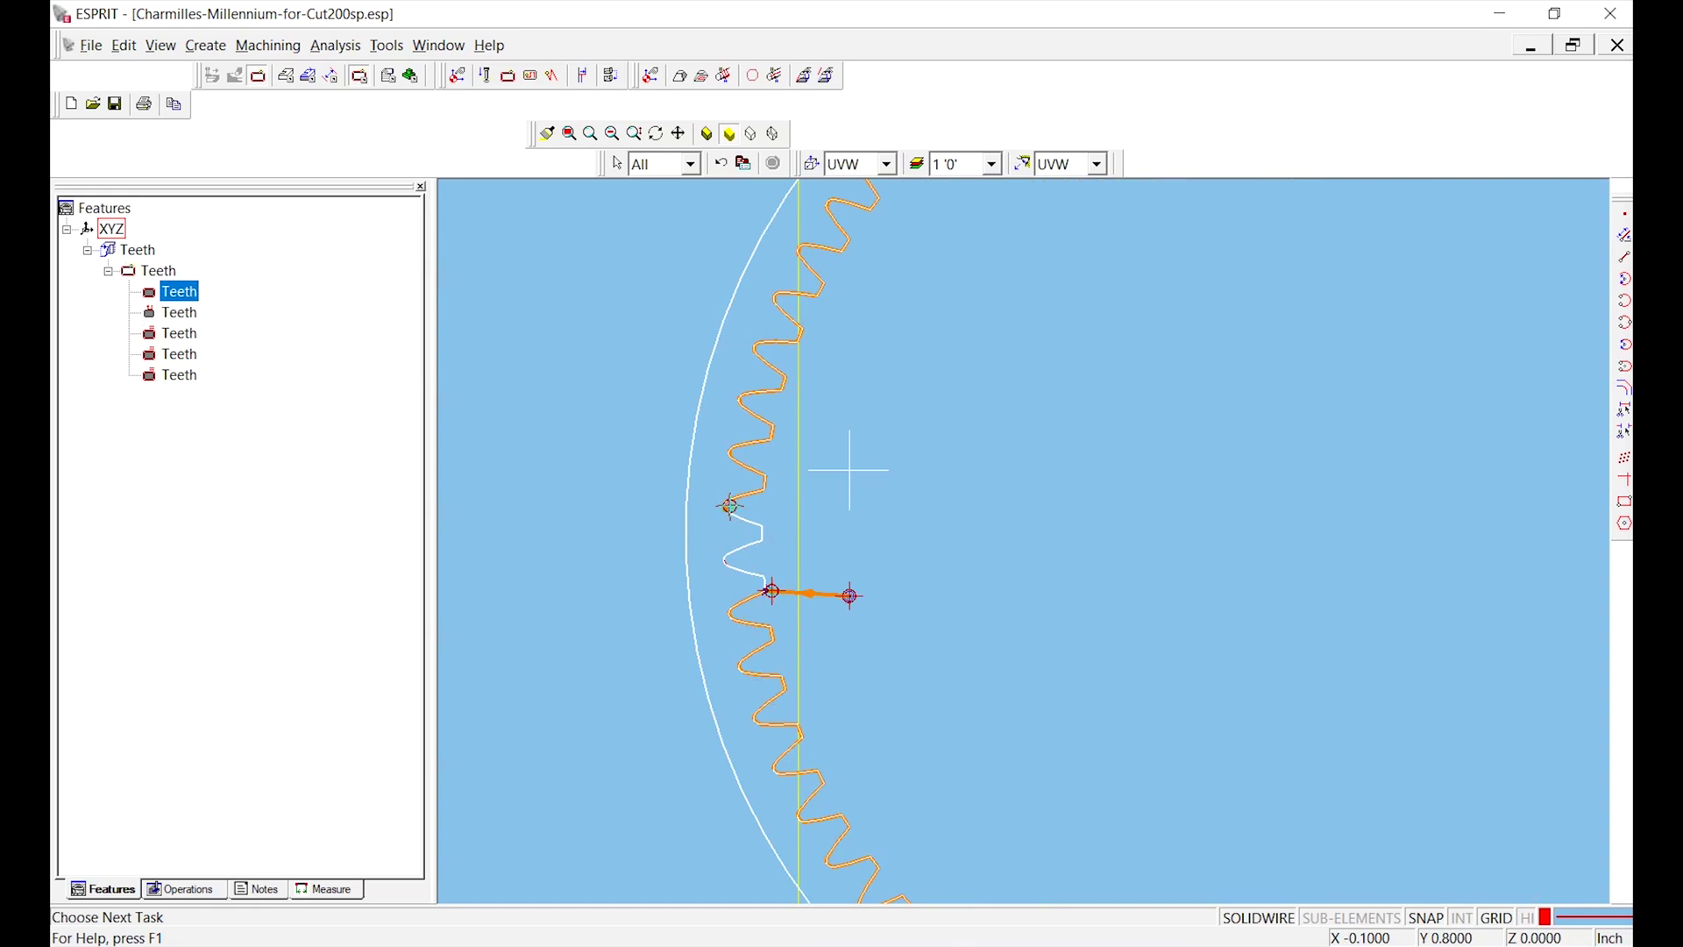
pyautogui.scroll(-4, 849, 470)
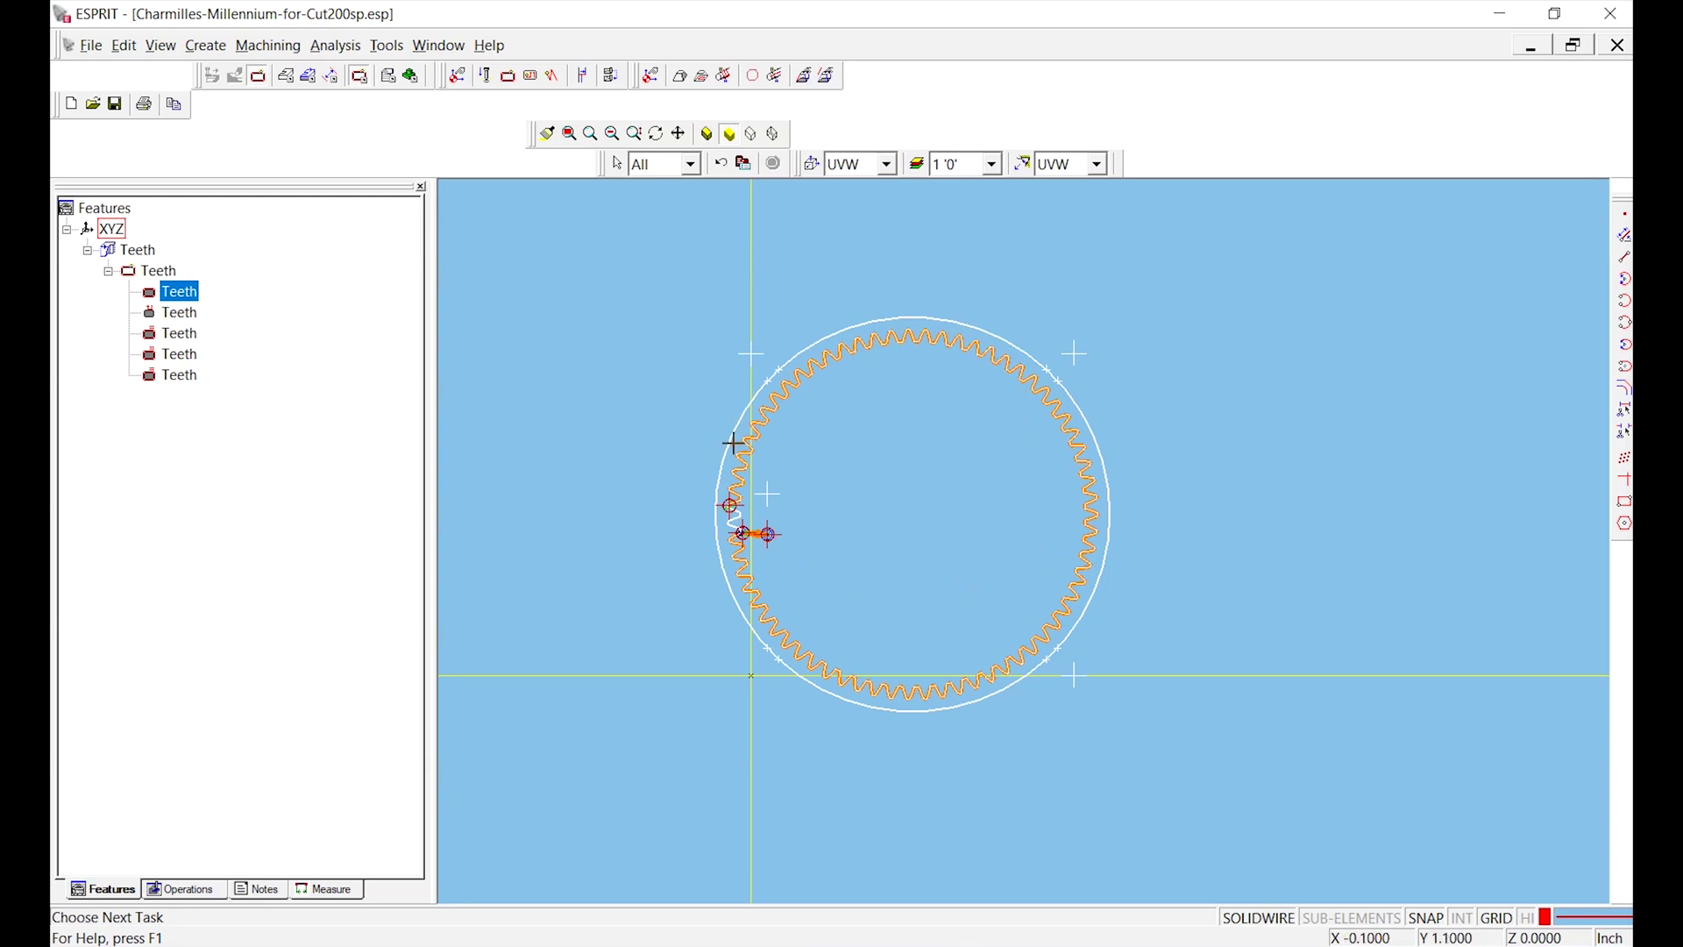
pyautogui.scroll(-4, 749, 508)
pyautogui.scroll(8, 748, 510)
pyautogui.scroll(5, 748, 510)
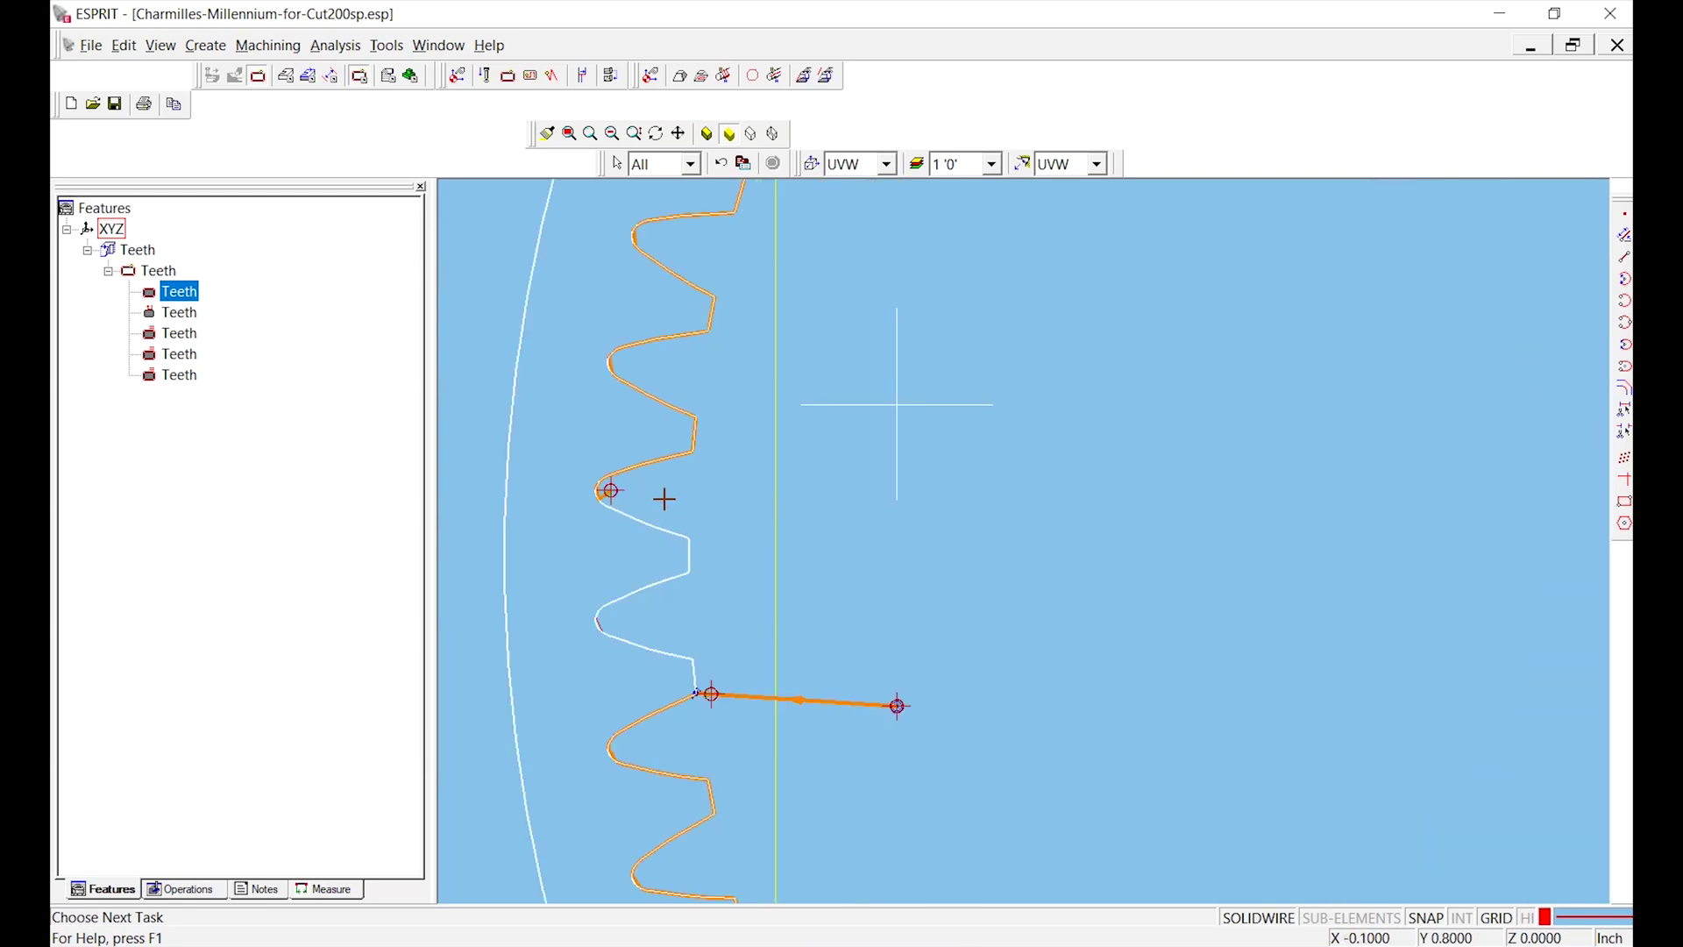
# Review the cut-off pass and each of the three skim passes of the Teeth operation on the gear
pyautogui.click(178, 312)
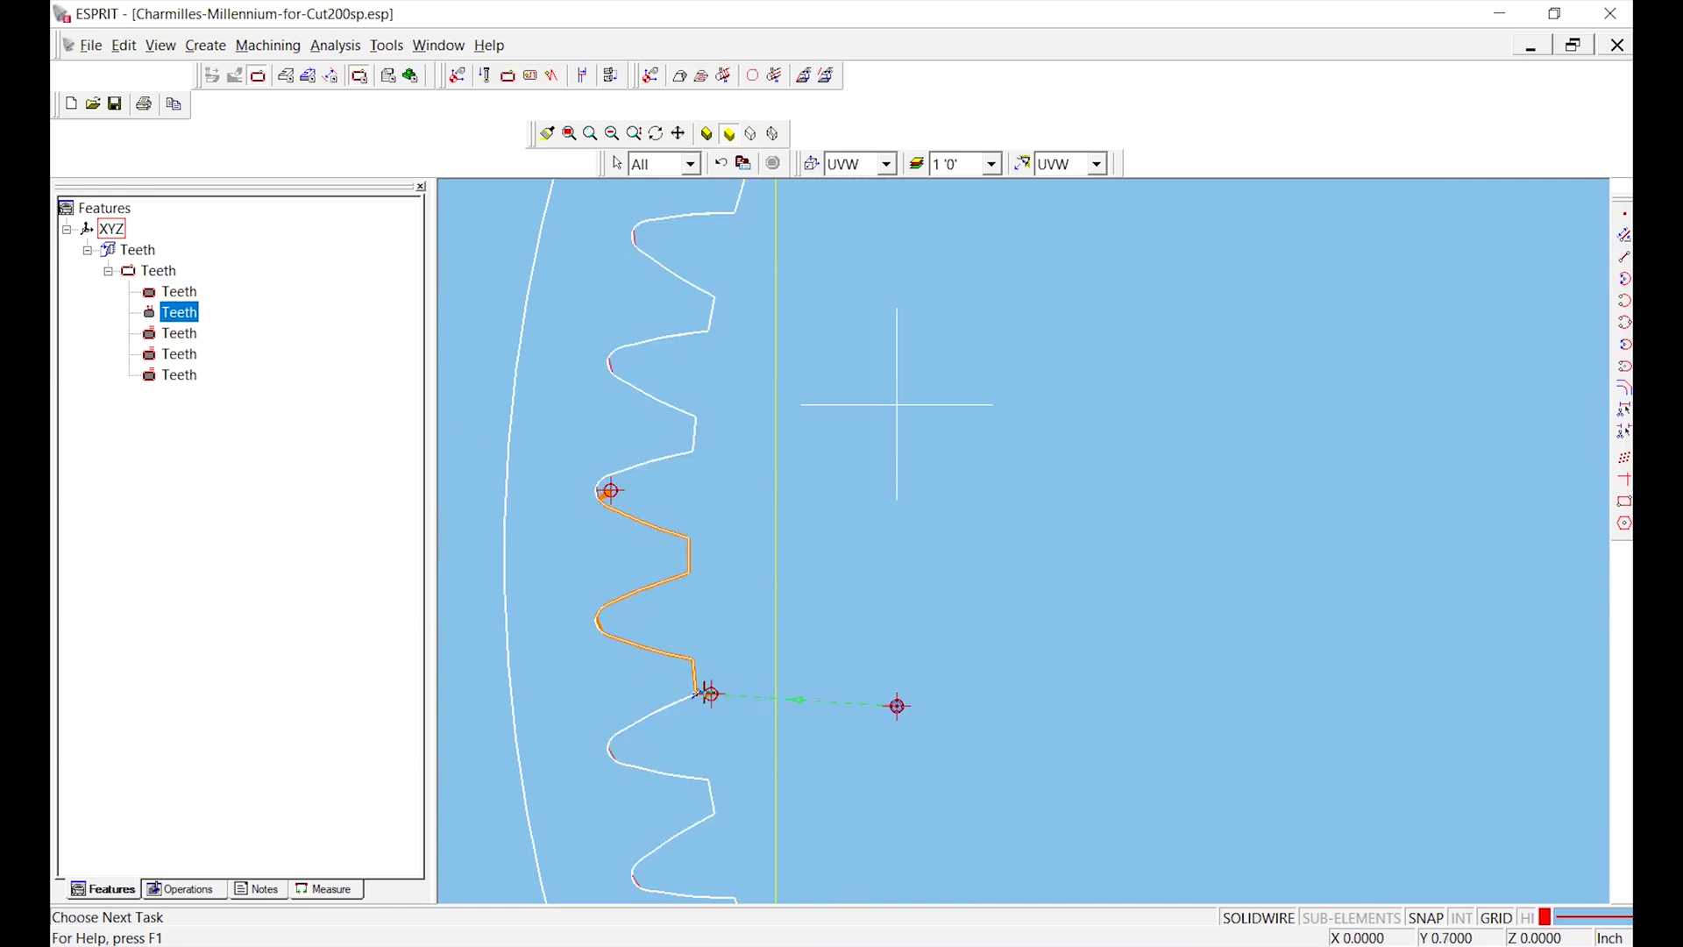
pyautogui.scroll(-6, 811, 661)
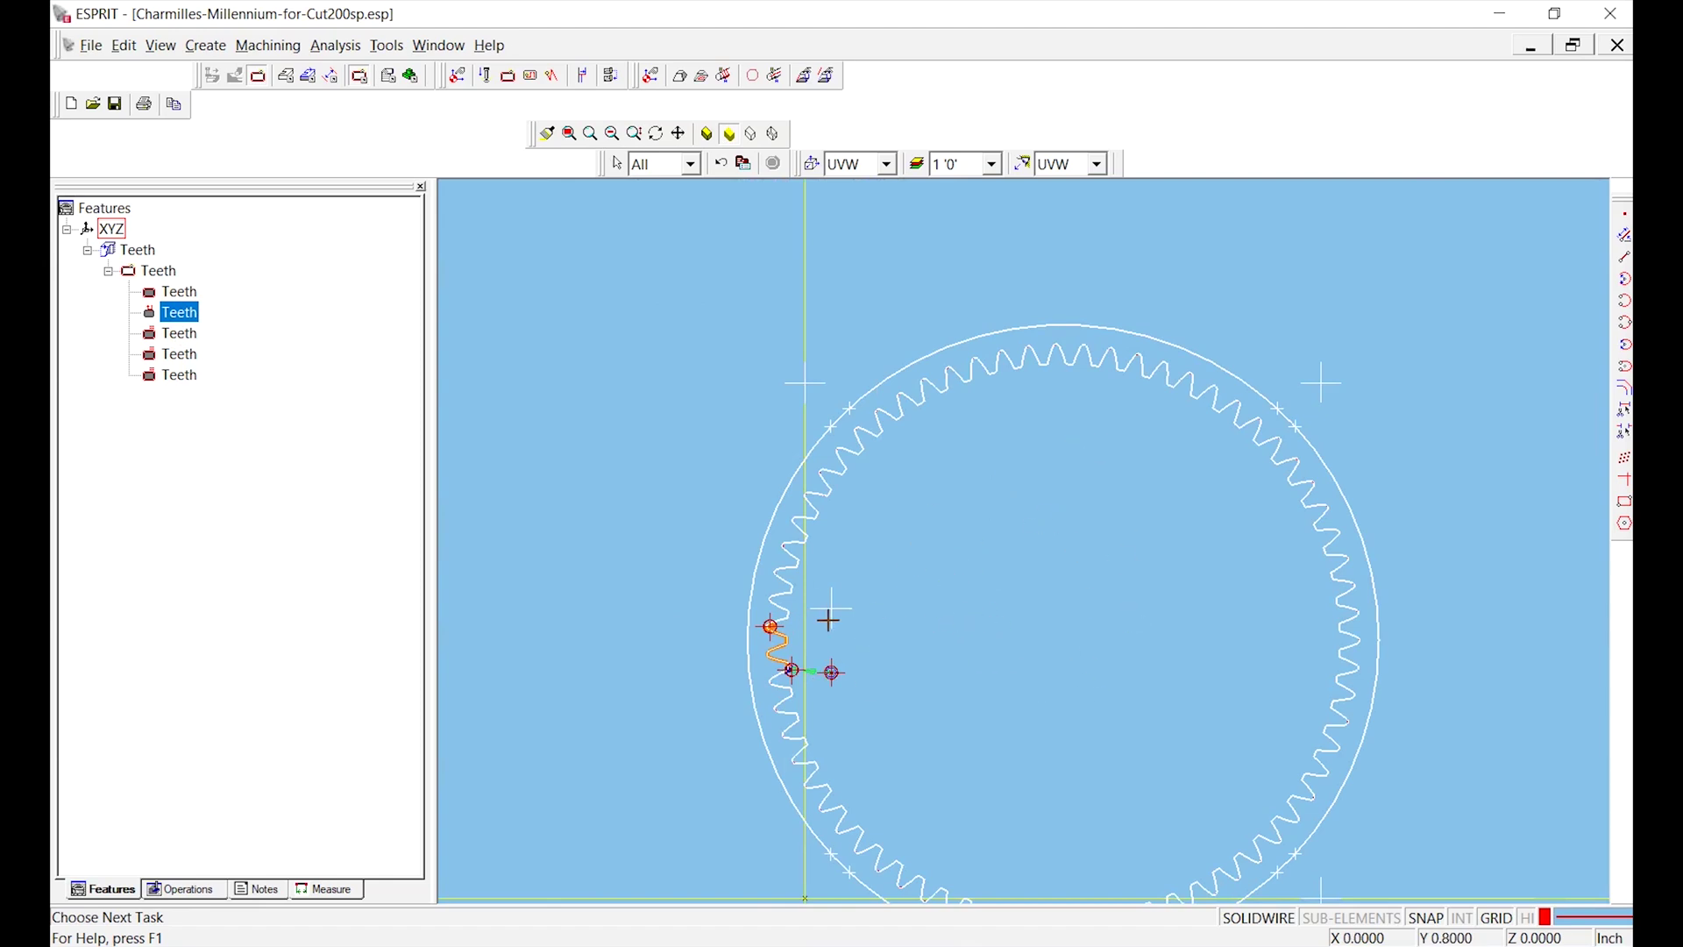
pyautogui.scroll(2, 794, 623)
pyautogui.click(174, 334)
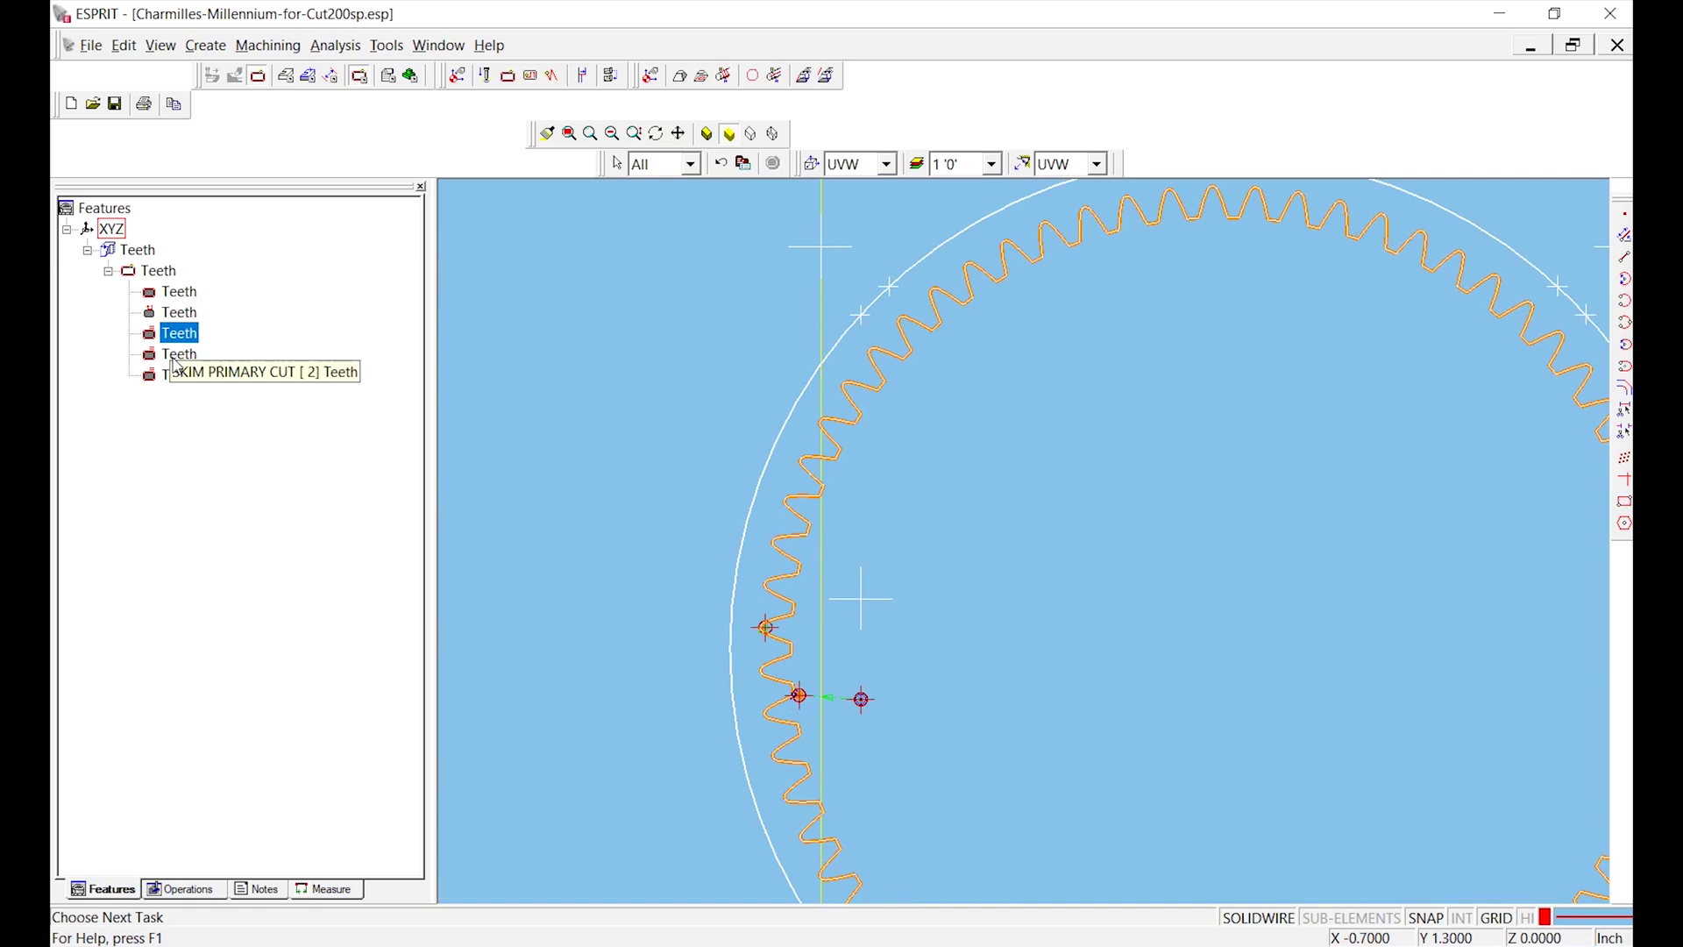
pyautogui.click(175, 354)
pyautogui.click(175, 375)
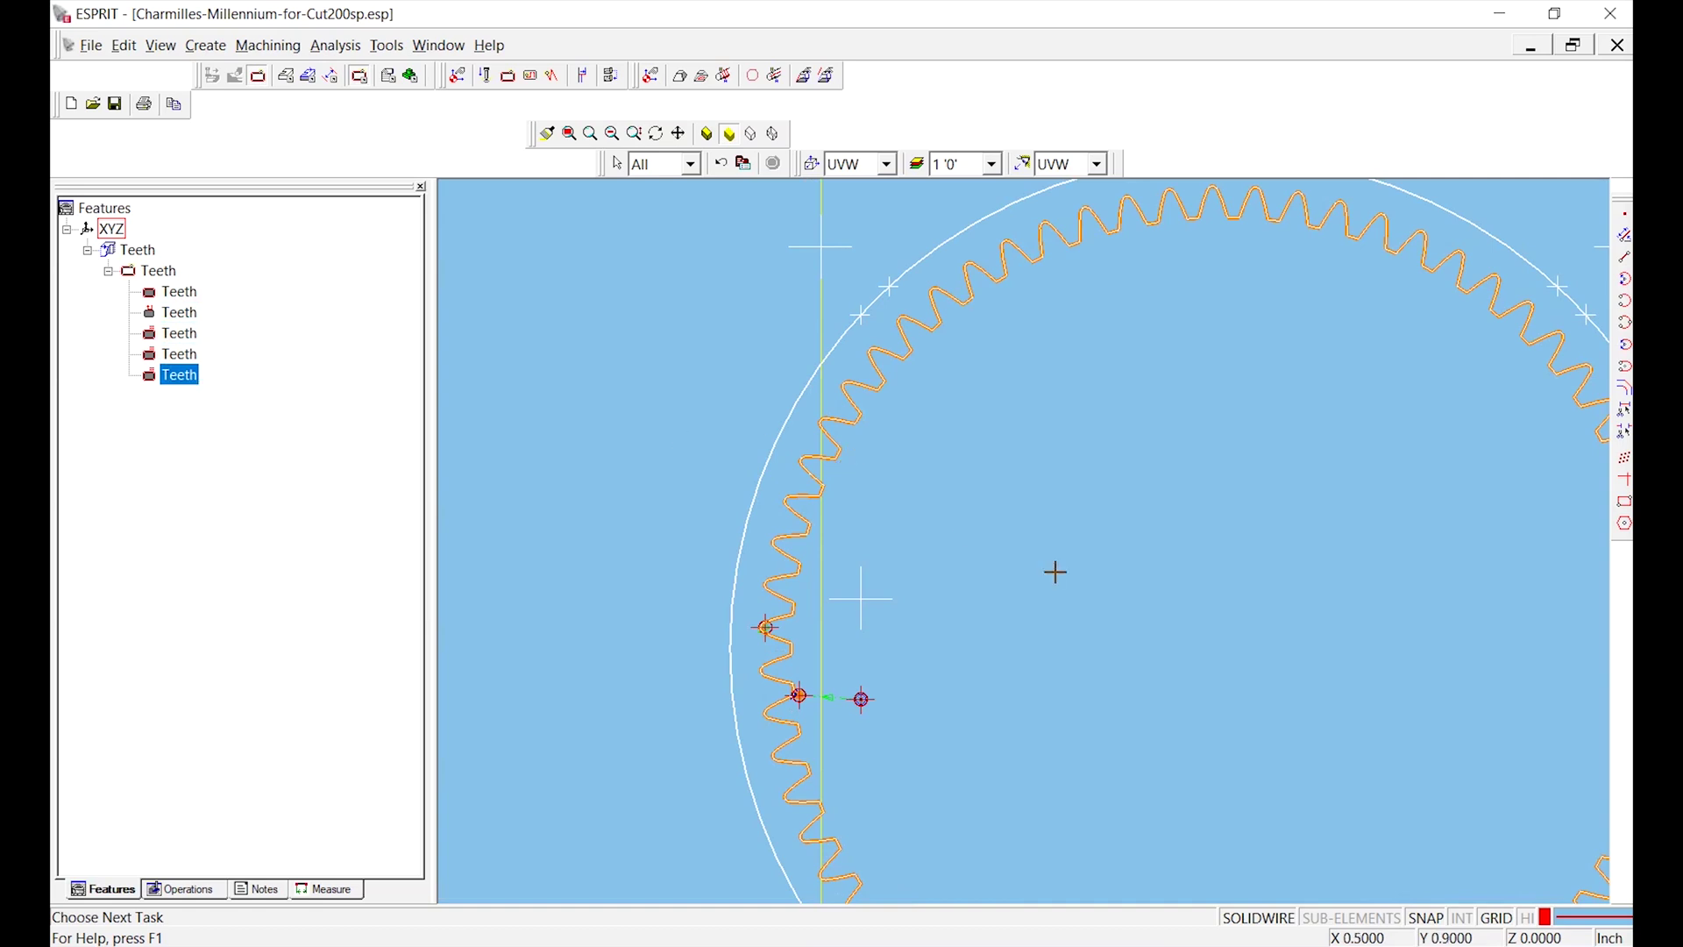
pyautogui.scroll(-3, 1075, 575)
pyautogui.click(1097, 616)
pyautogui.moveTo(1096, 616); pyautogui.dragTo(950, 575, button='middle')
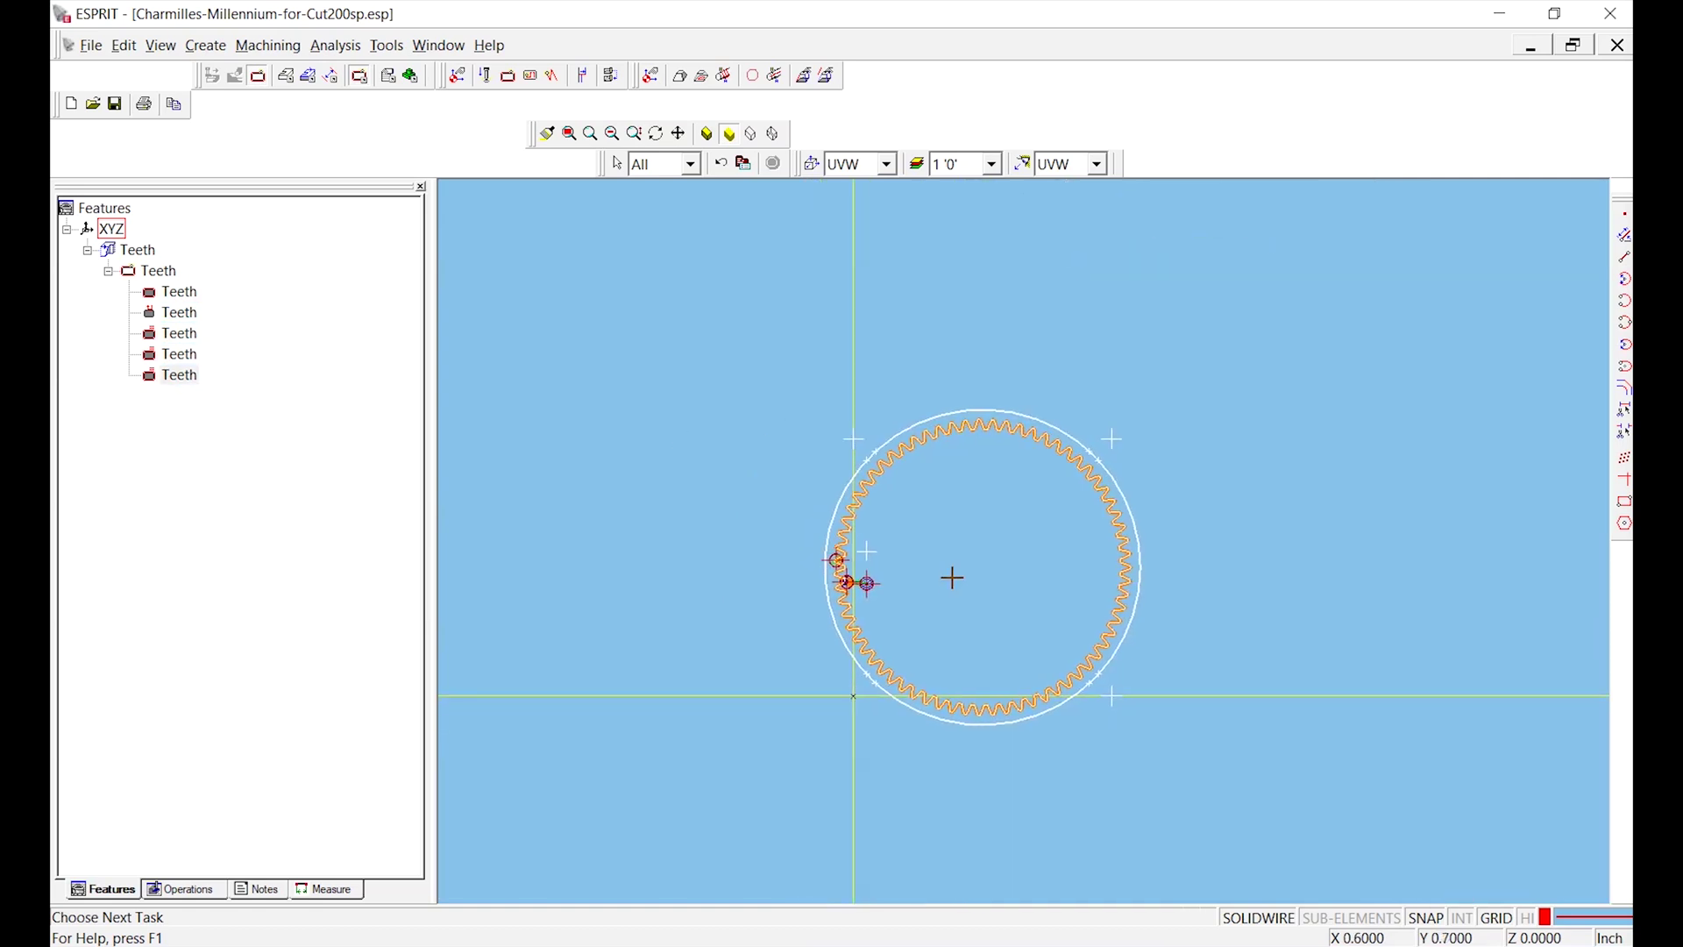
pyautogui.scroll(2, 976, 575)
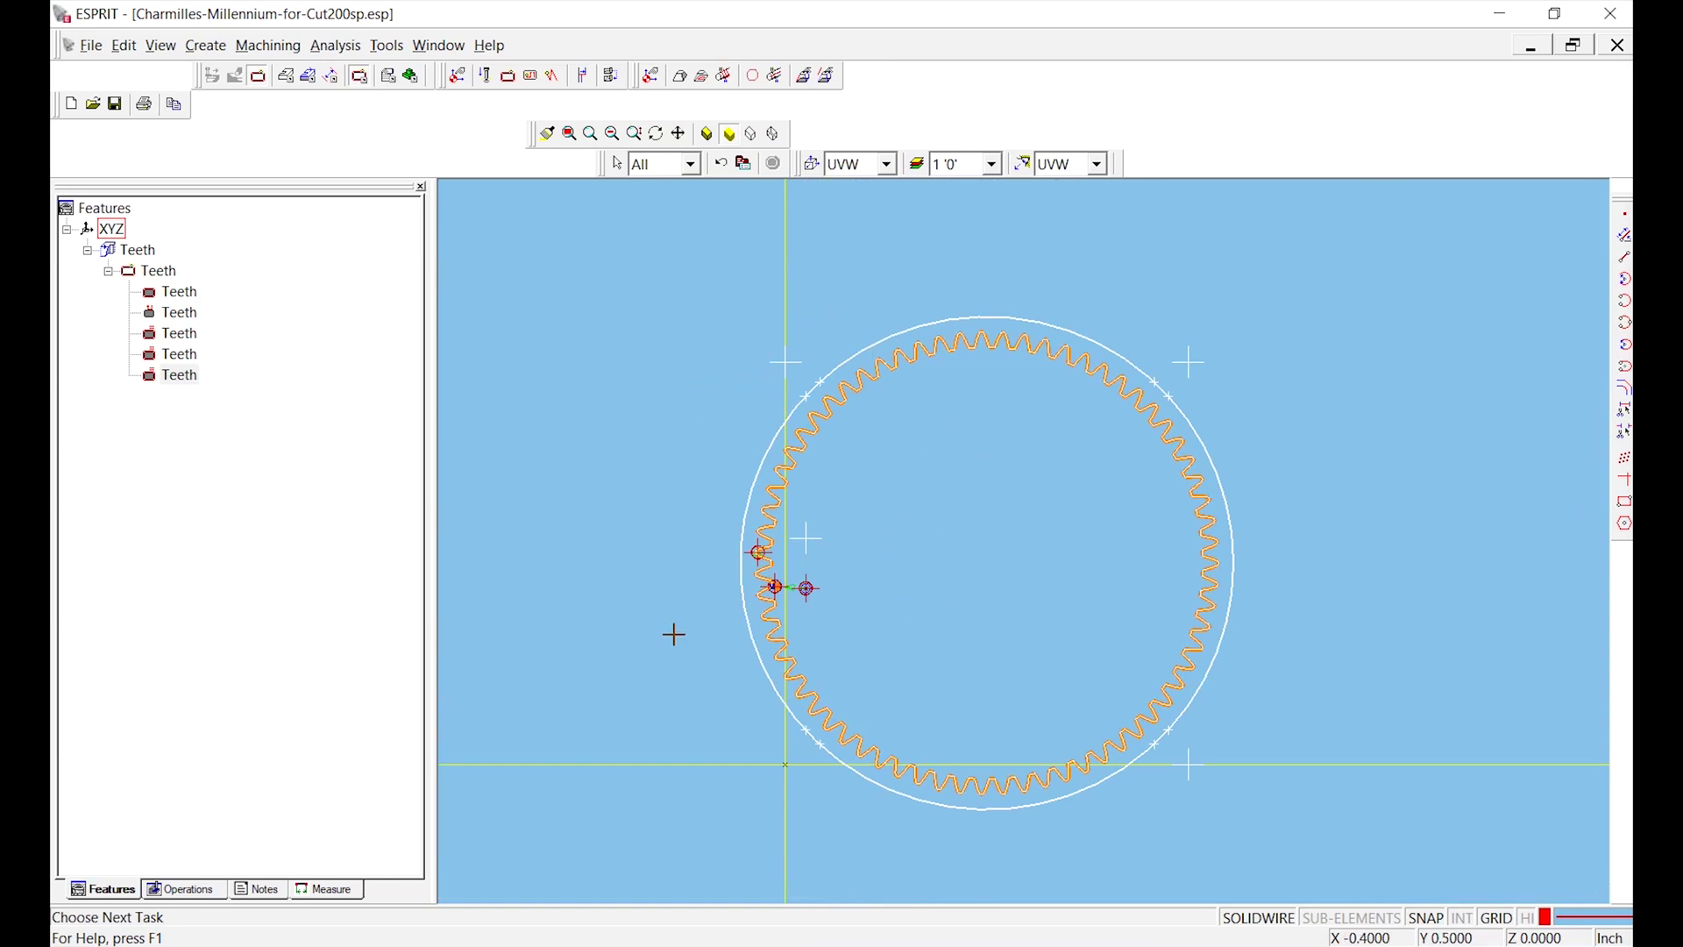
pyautogui.press('Escape')
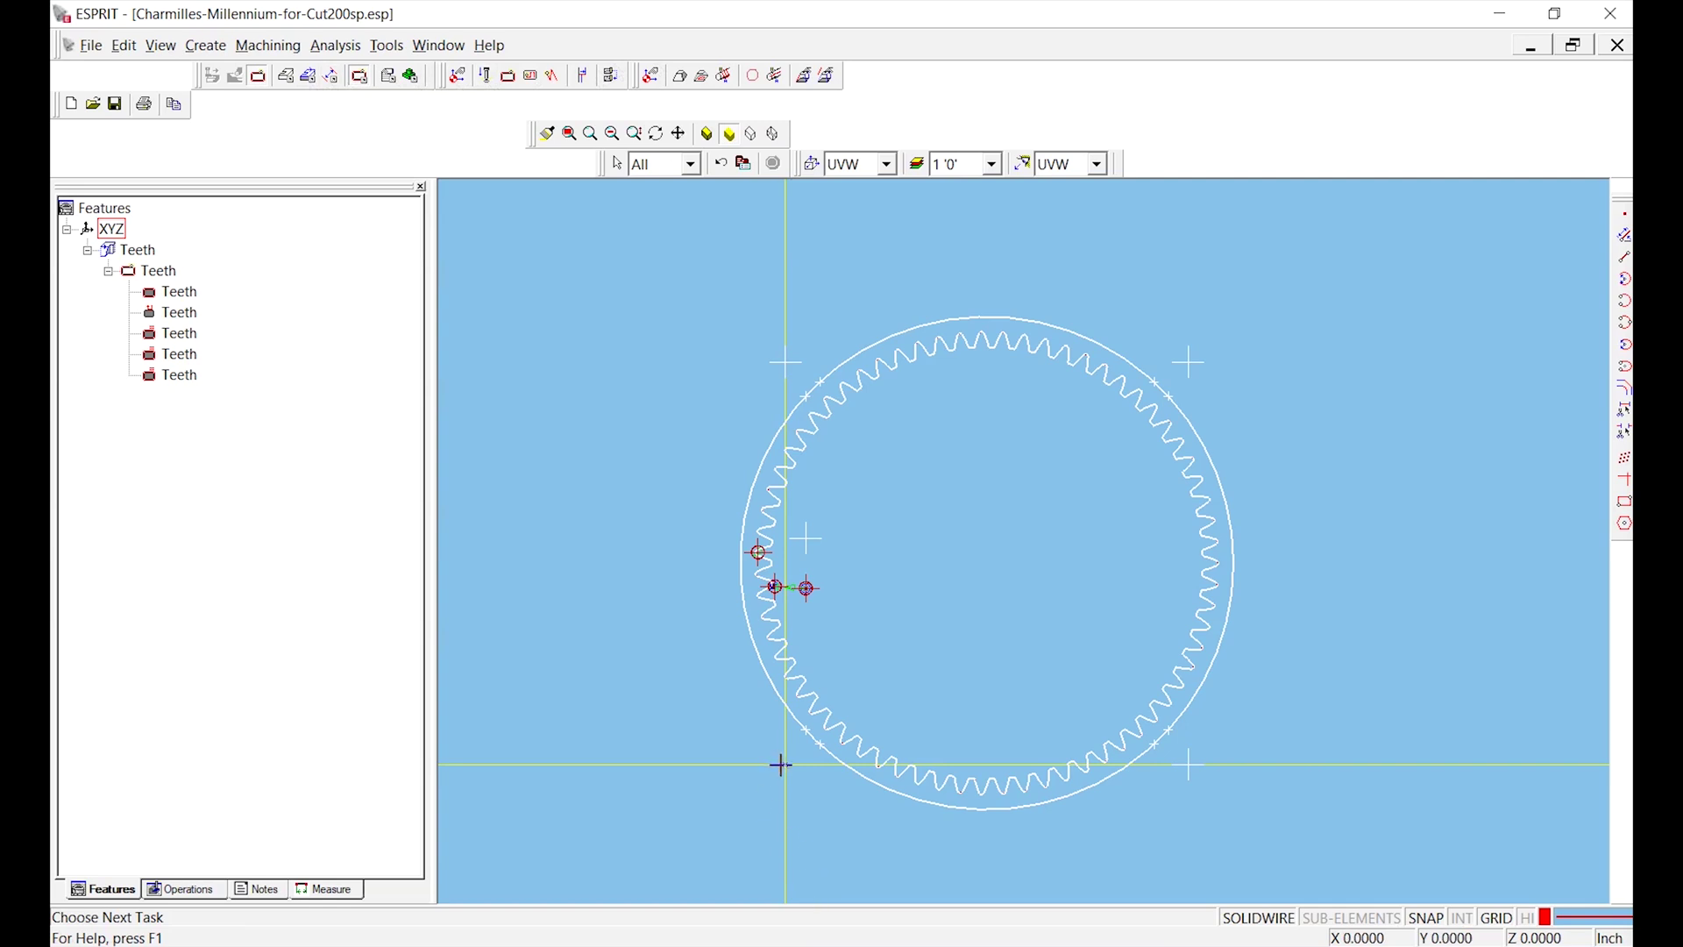
# Create a draft feature from the gear's outer circle with the part type set to Punch
pyautogui.scroll(5, 793, 776)
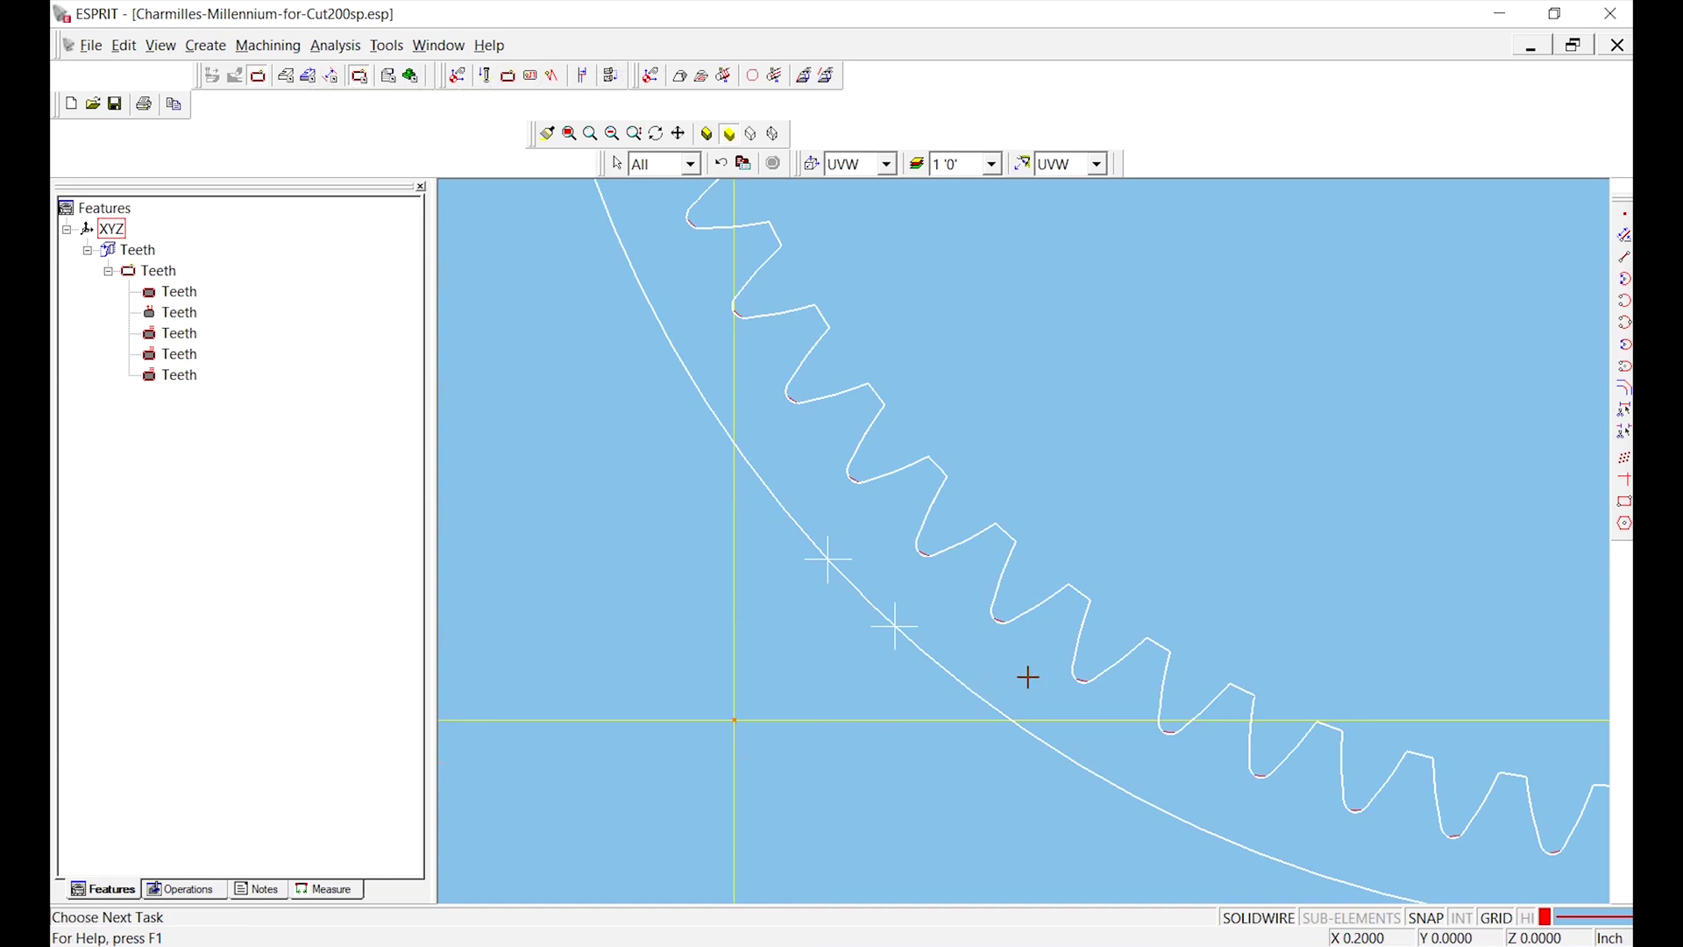
pyautogui.click(961, 676)
pyautogui.scroll(-4, 919, 608)
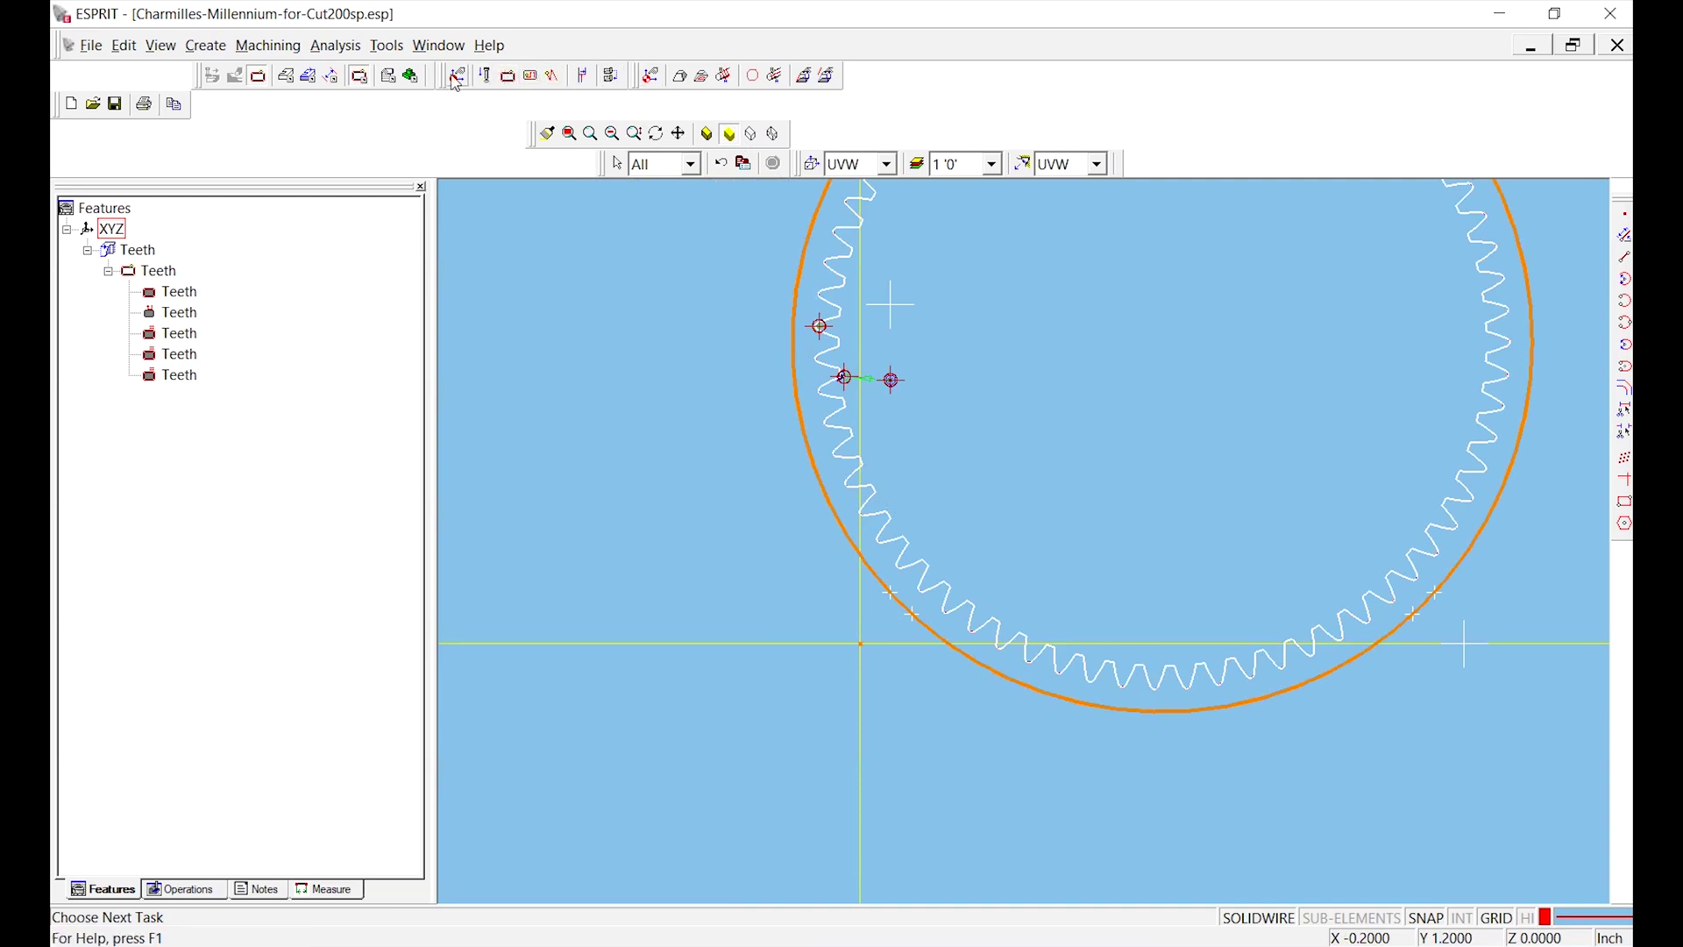
pyautogui.click(308, 77)
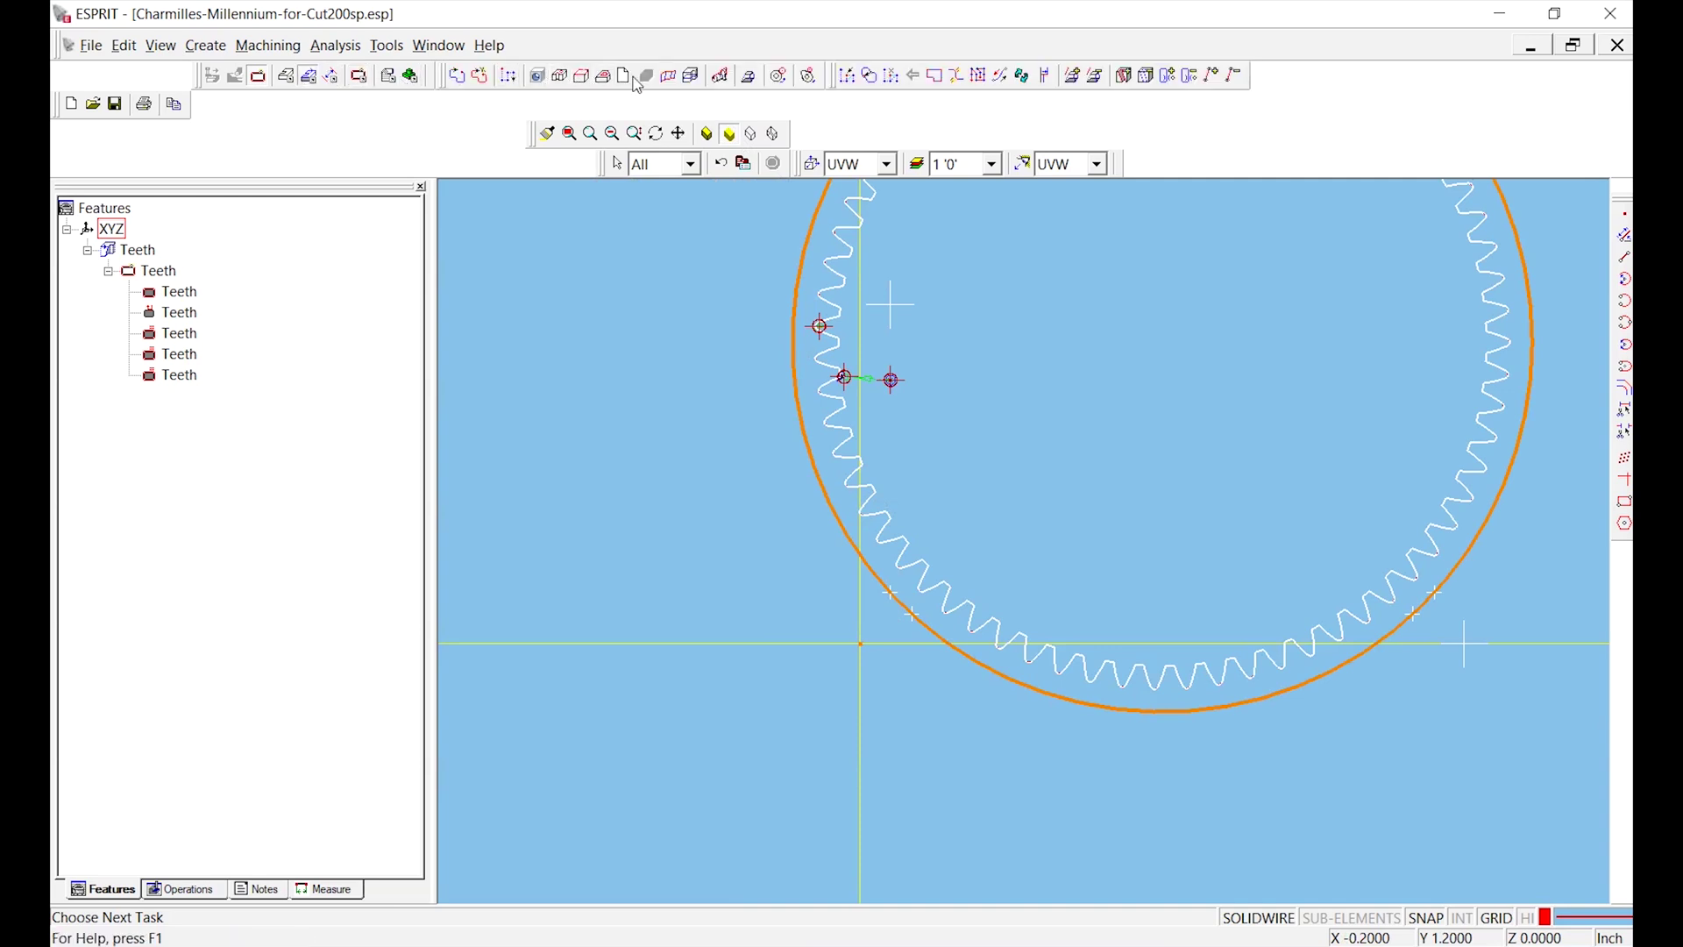
pyautogui.click(747, 77)
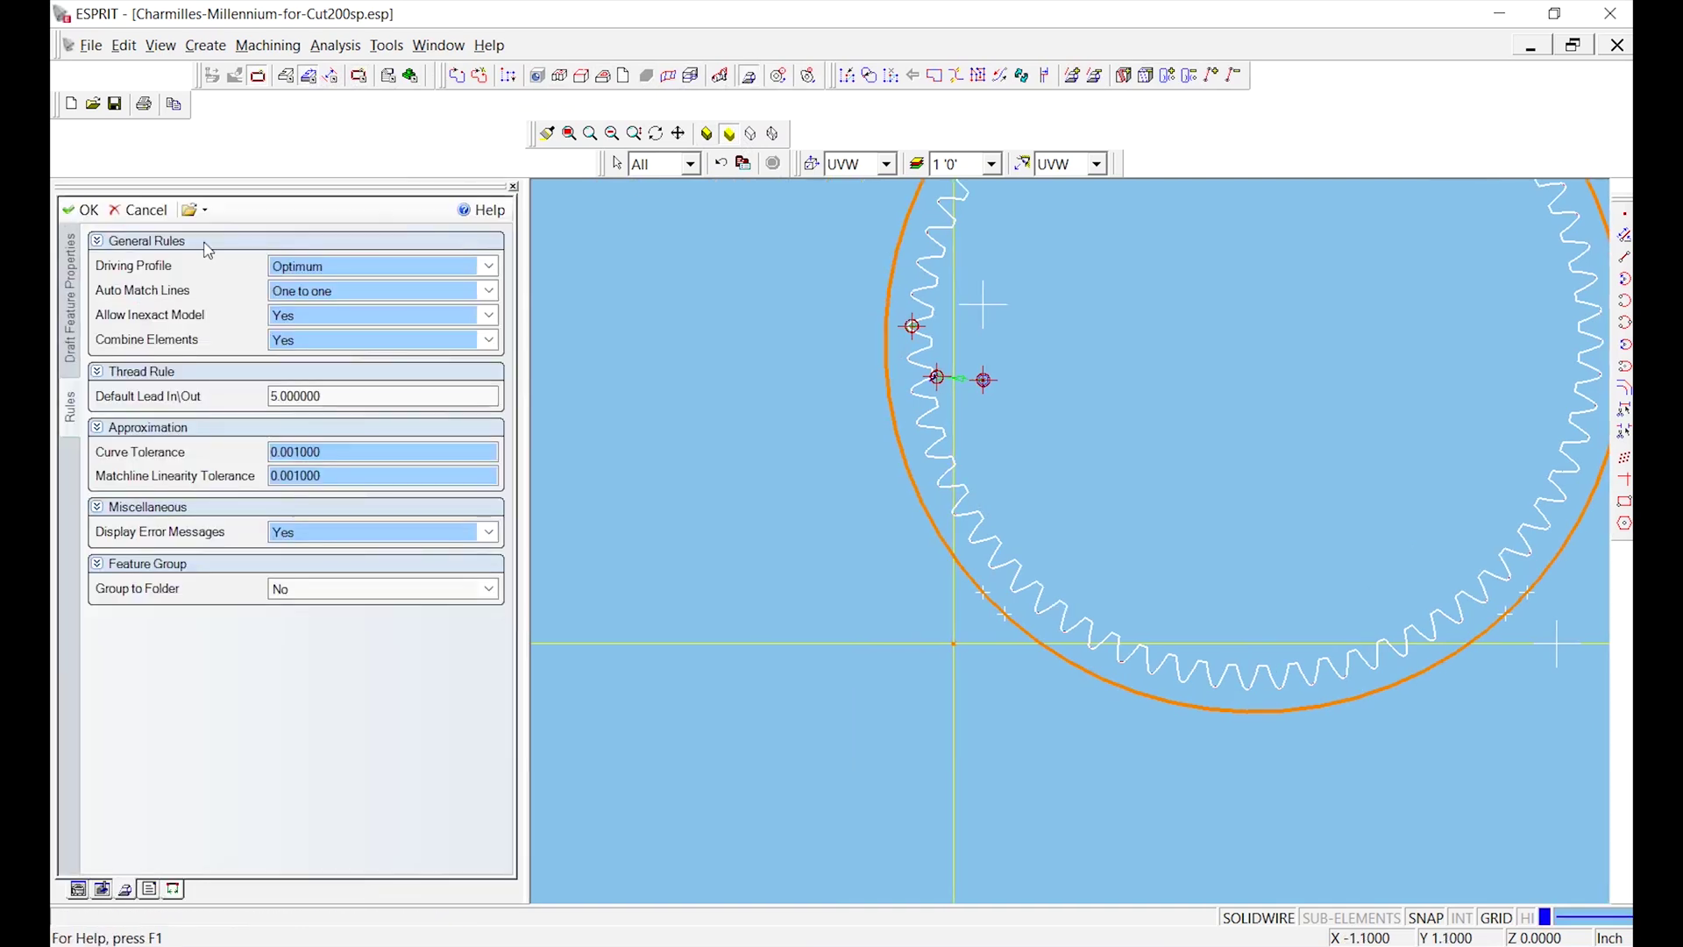
pyautogui.click(64, 278)
pyautogui.click(347, 267)
pyautogui.click(347, 267)
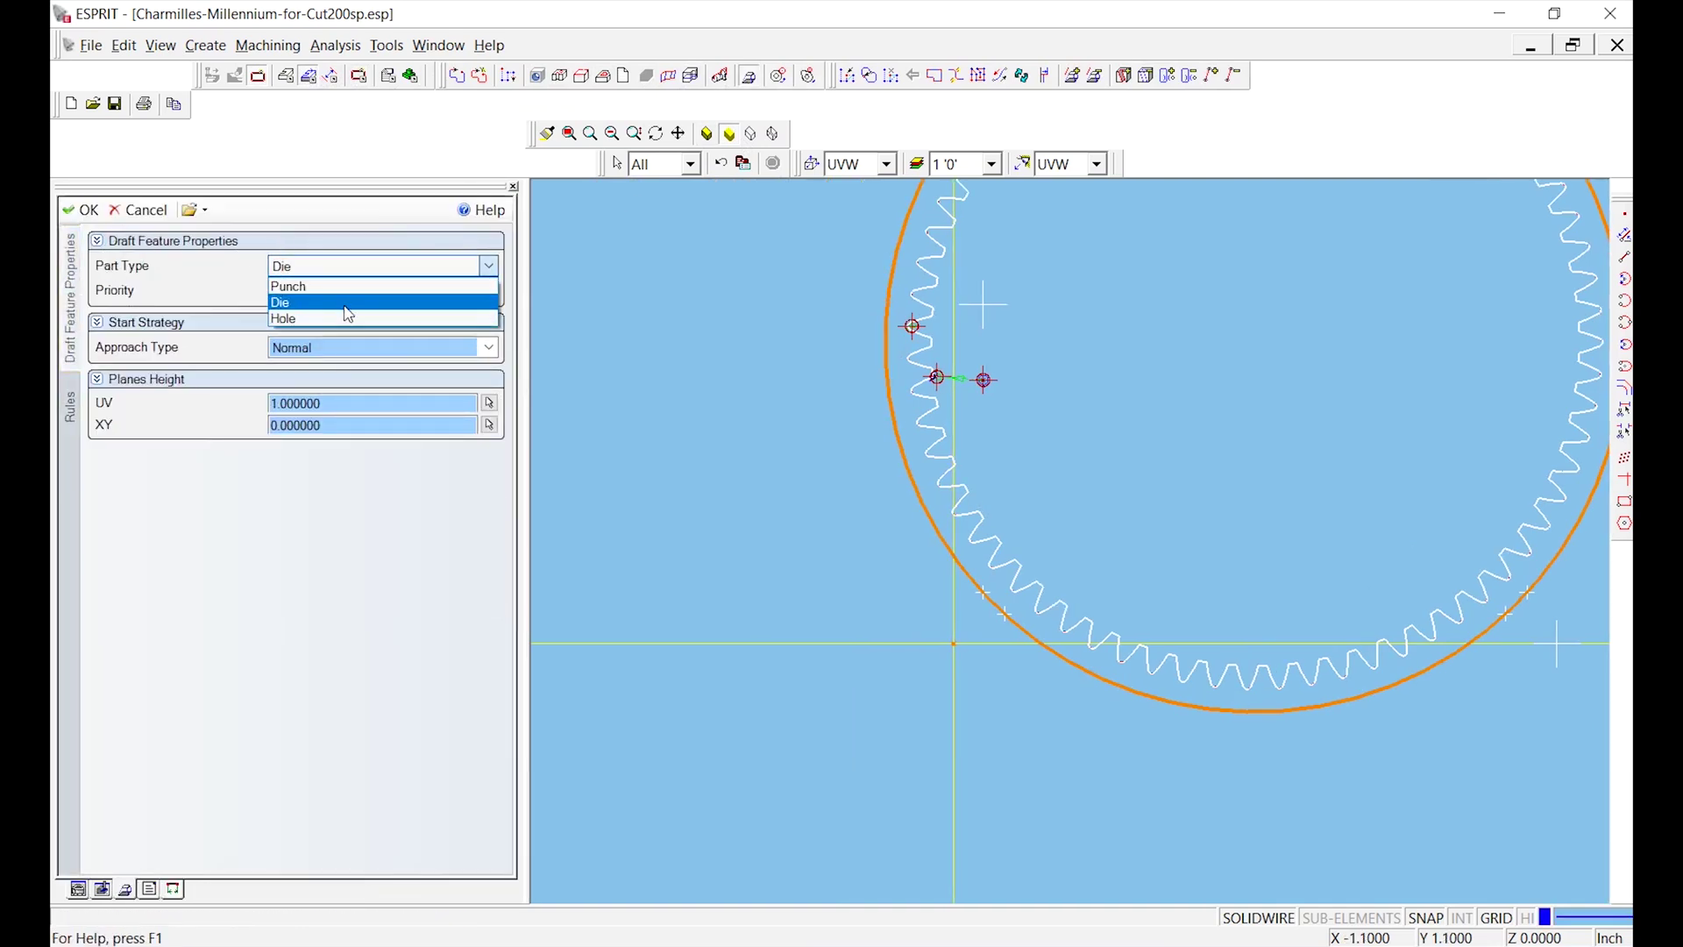
pyautogui.click(351, 286)
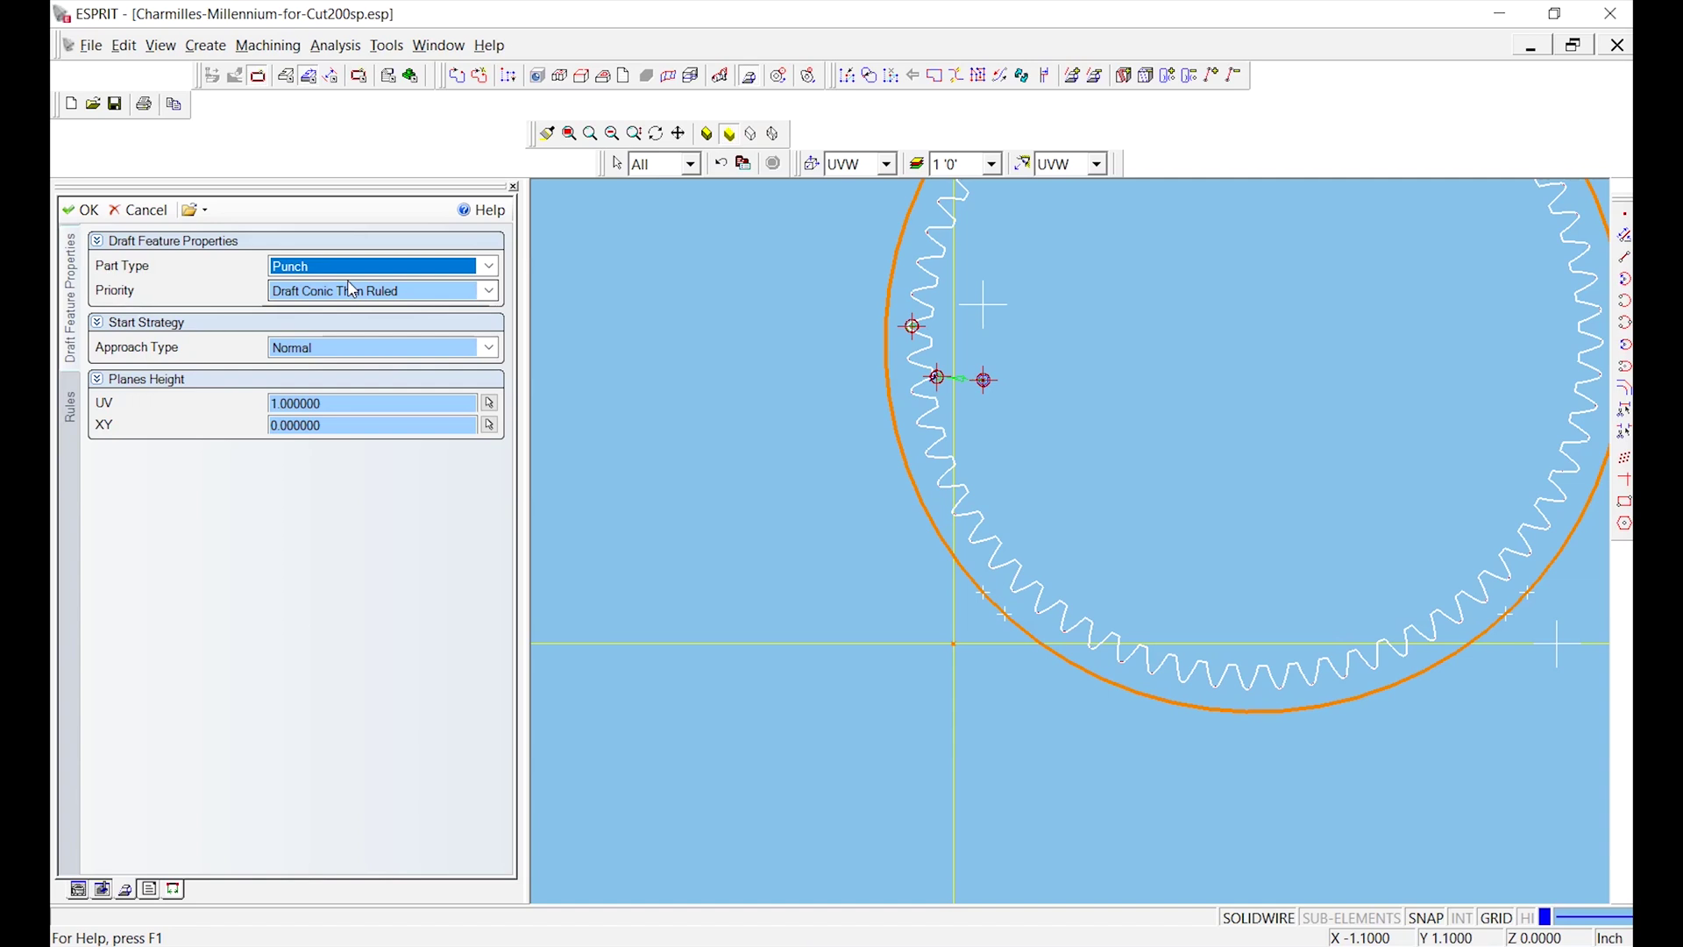
pyautogui.click(70, 407)
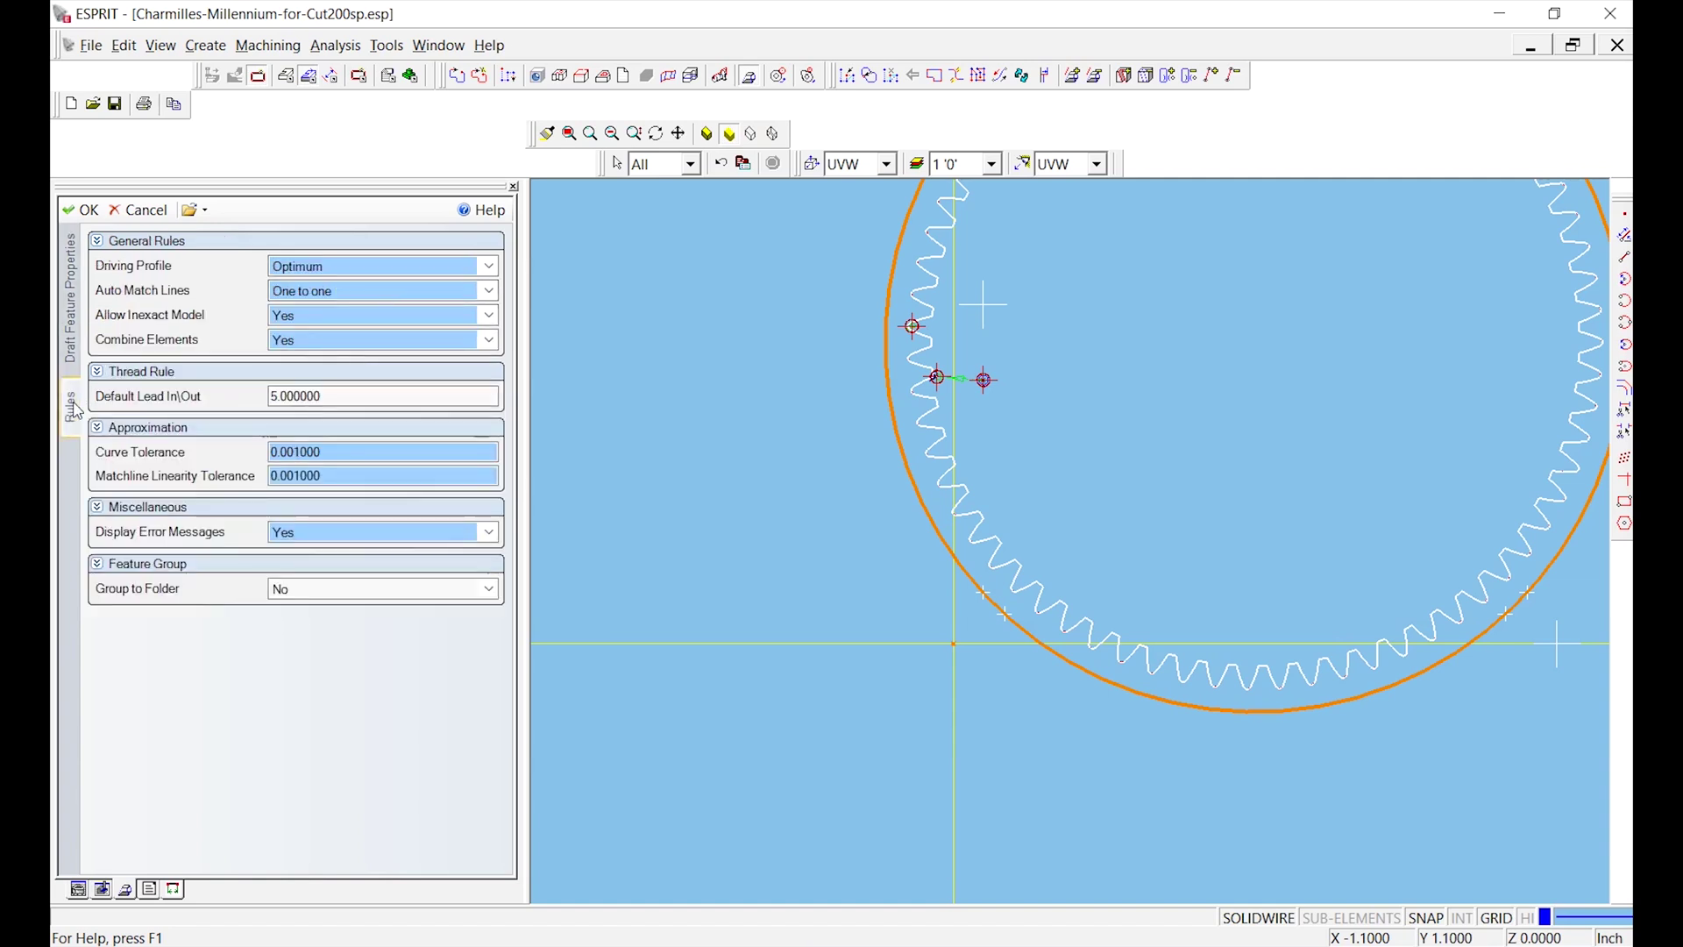
pyautogui.click(79, 210)
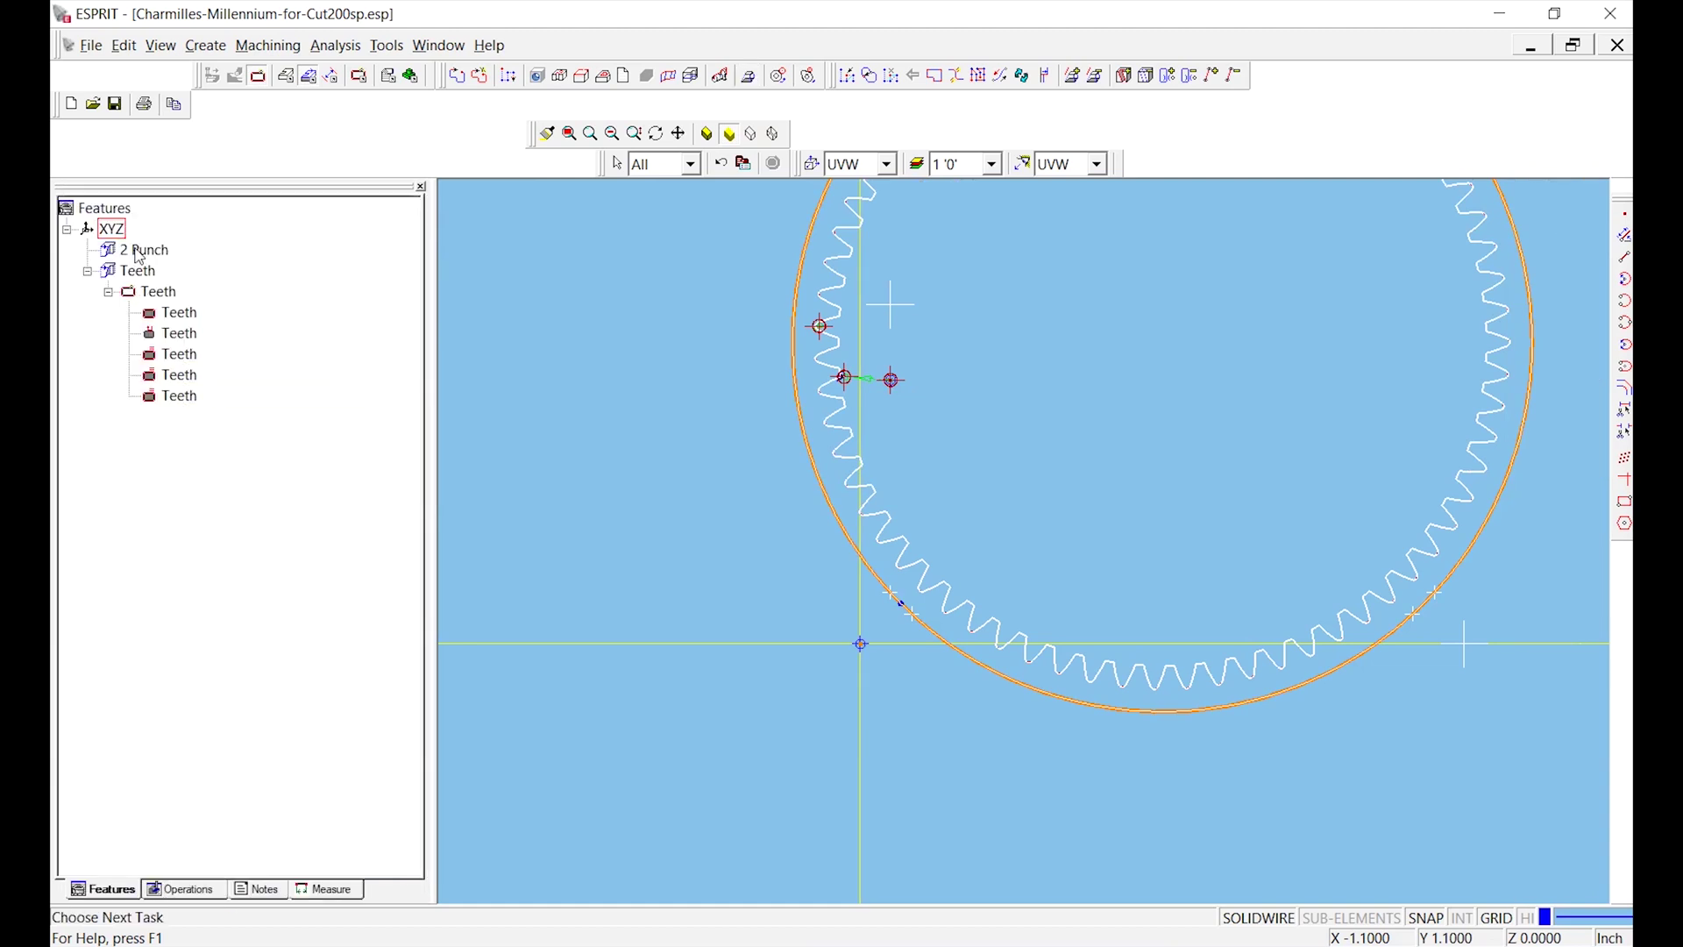
# Rename the new punch feature as OD
pyautogui.rightClick(145, 254)
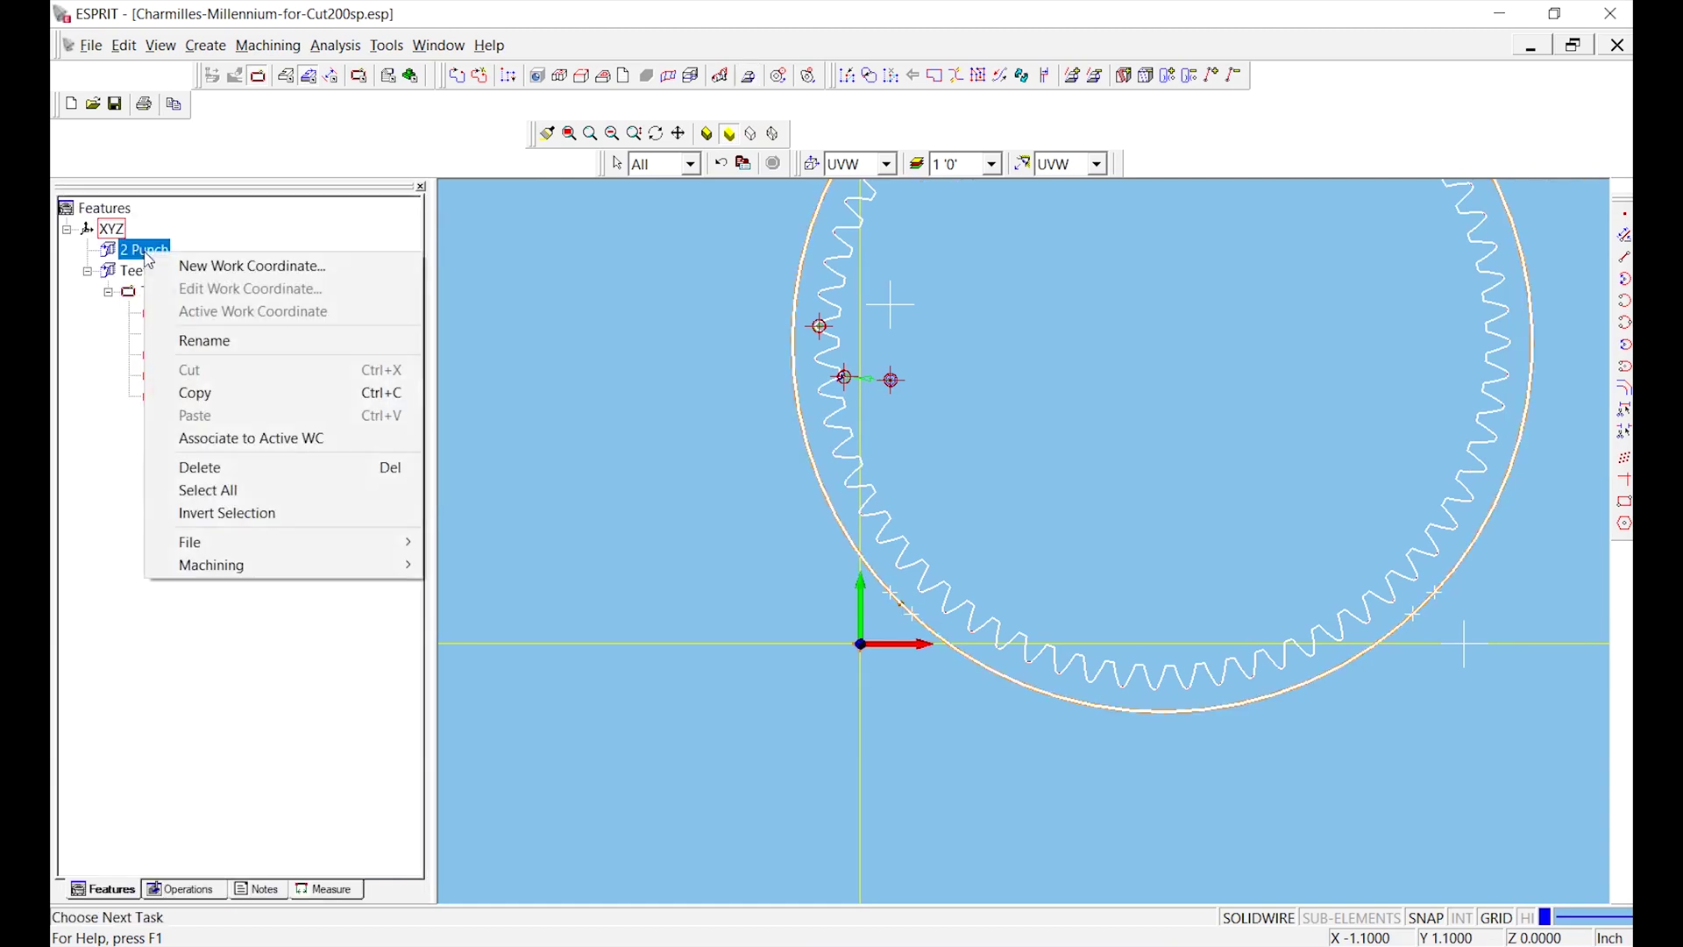
pyautogui.click(207, 340)
pyautogui.write('OD')
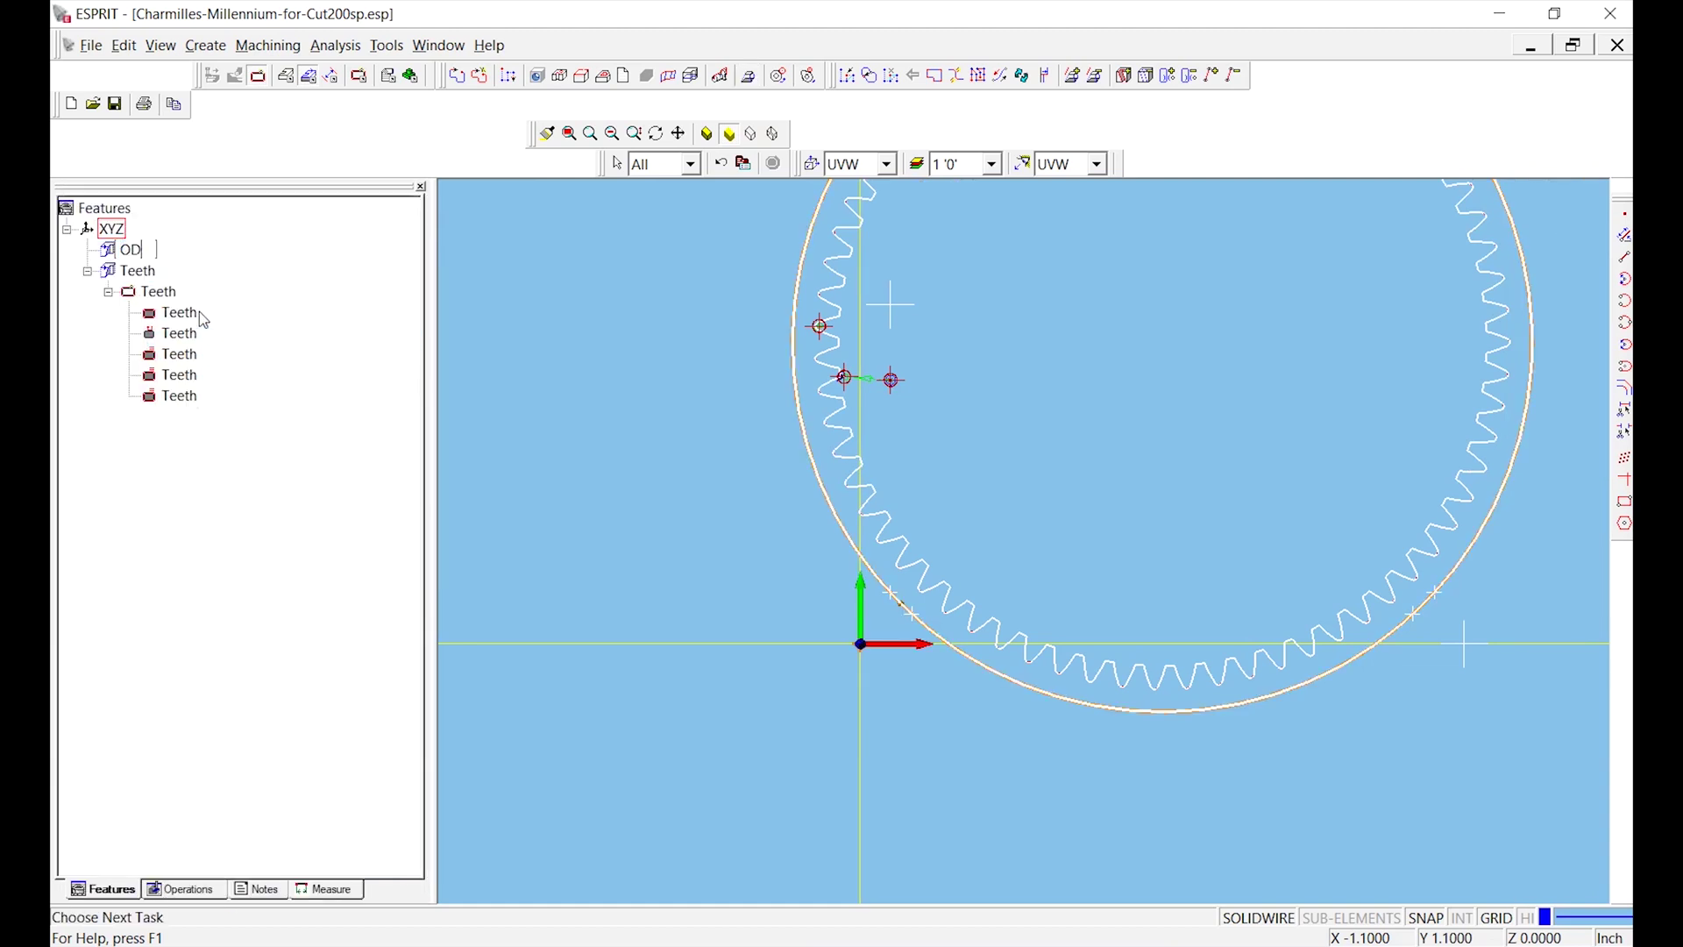
pyautogui.press('Return')
# Start a wire contouring operation on the OD feature, with OD as its operation name and comment
pyautogui.moveTo(1537, 515); pyautogui.dragTo(1350, 605, button='middle')
pyautogui.scroll(-2, 671, 527)
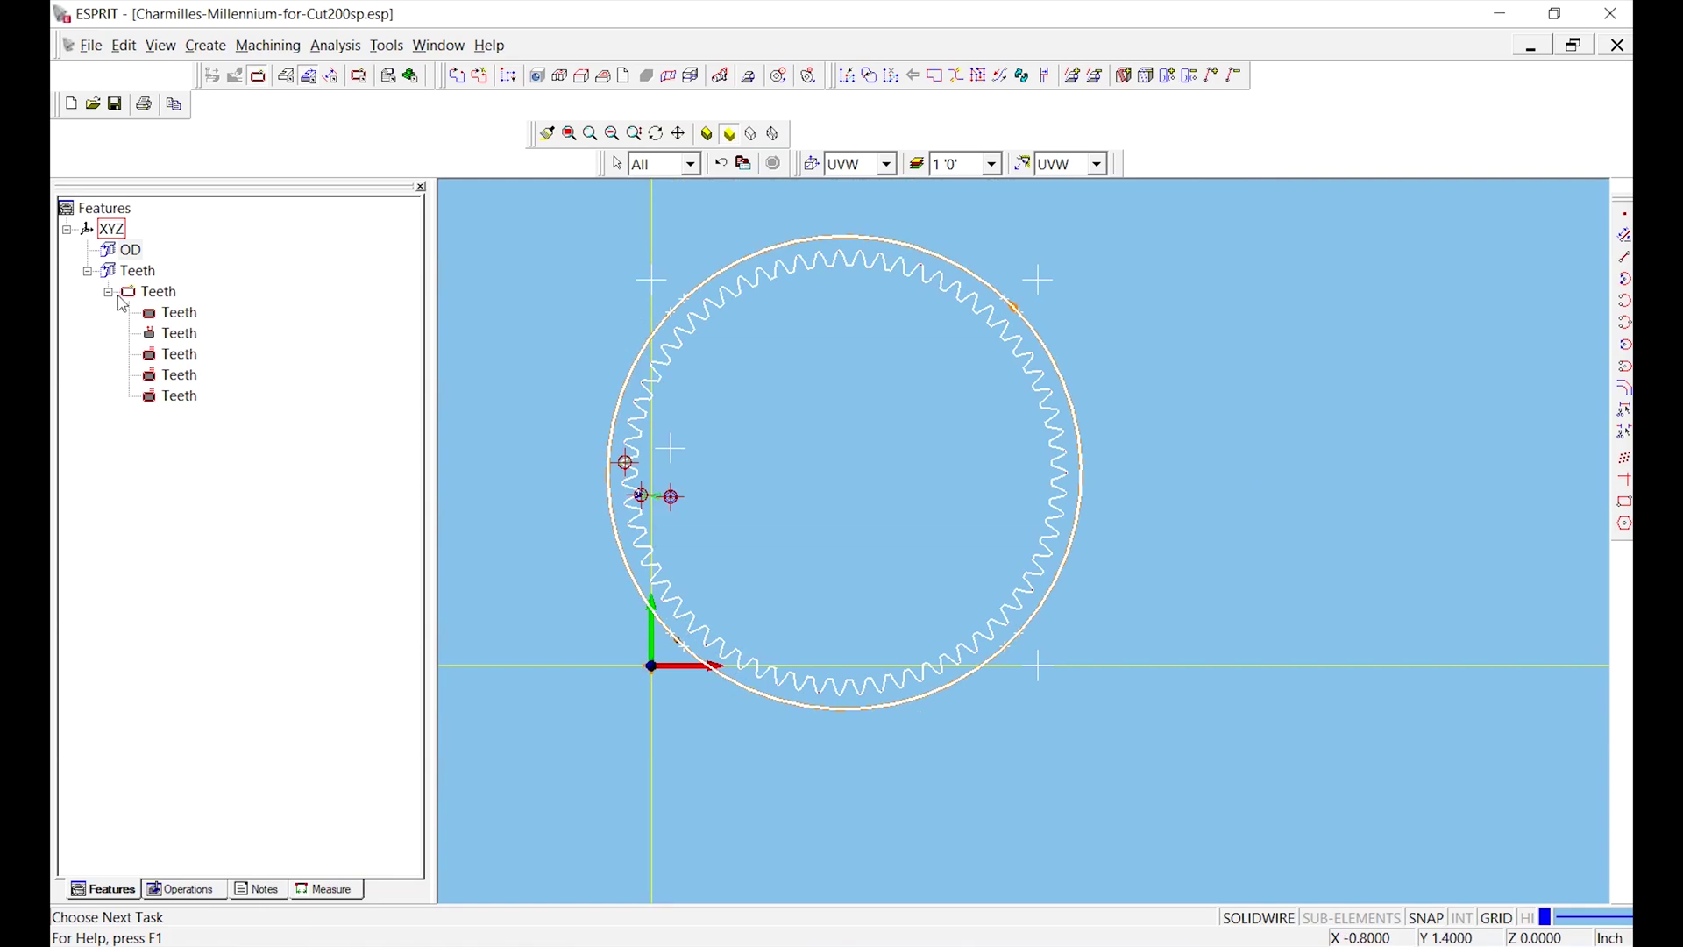
pyautogui.click(126, 252)
pyautogui.click(369, 79)
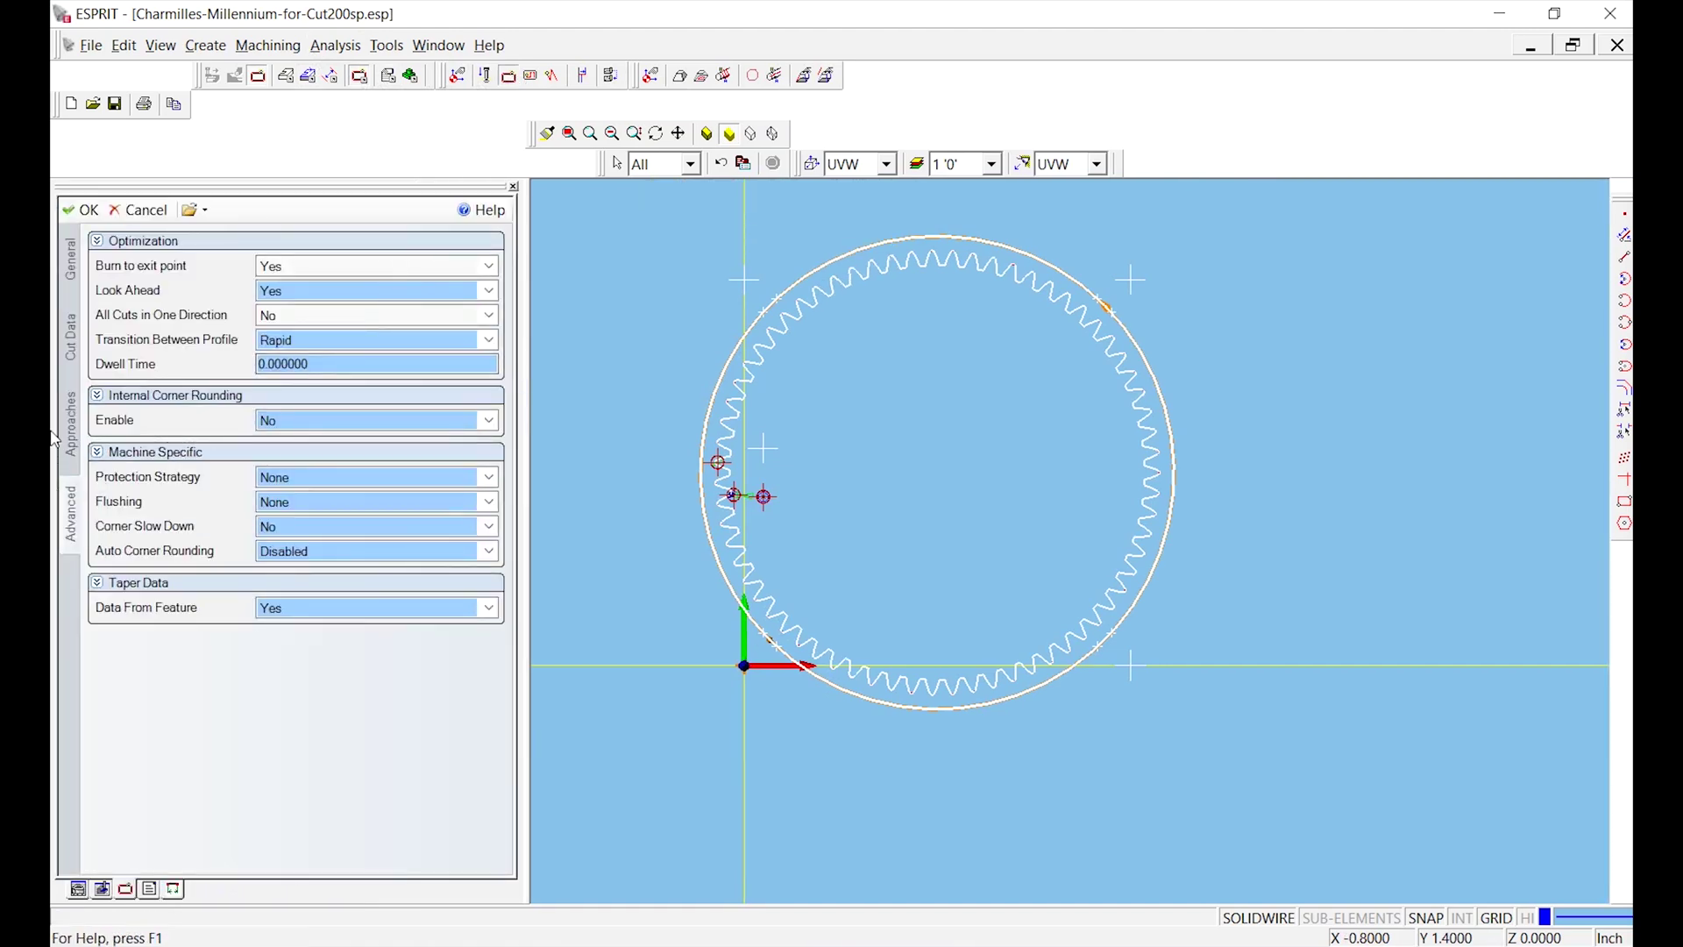
pyautogui.click(68, 262)
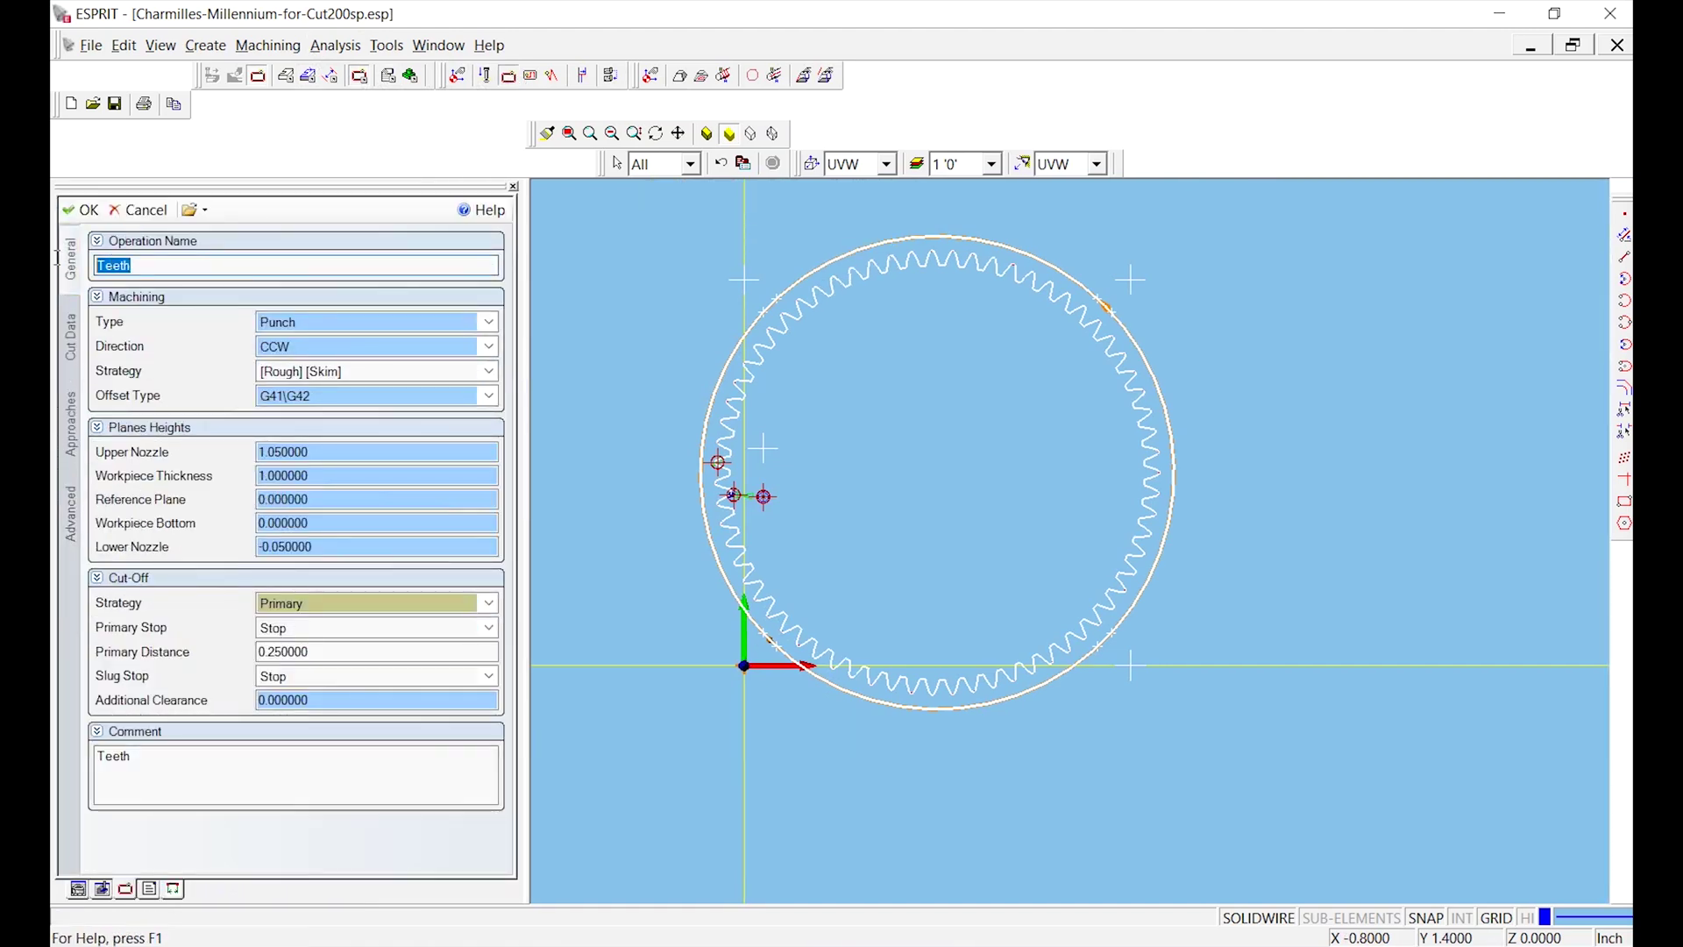
pyautogui.write('OD')
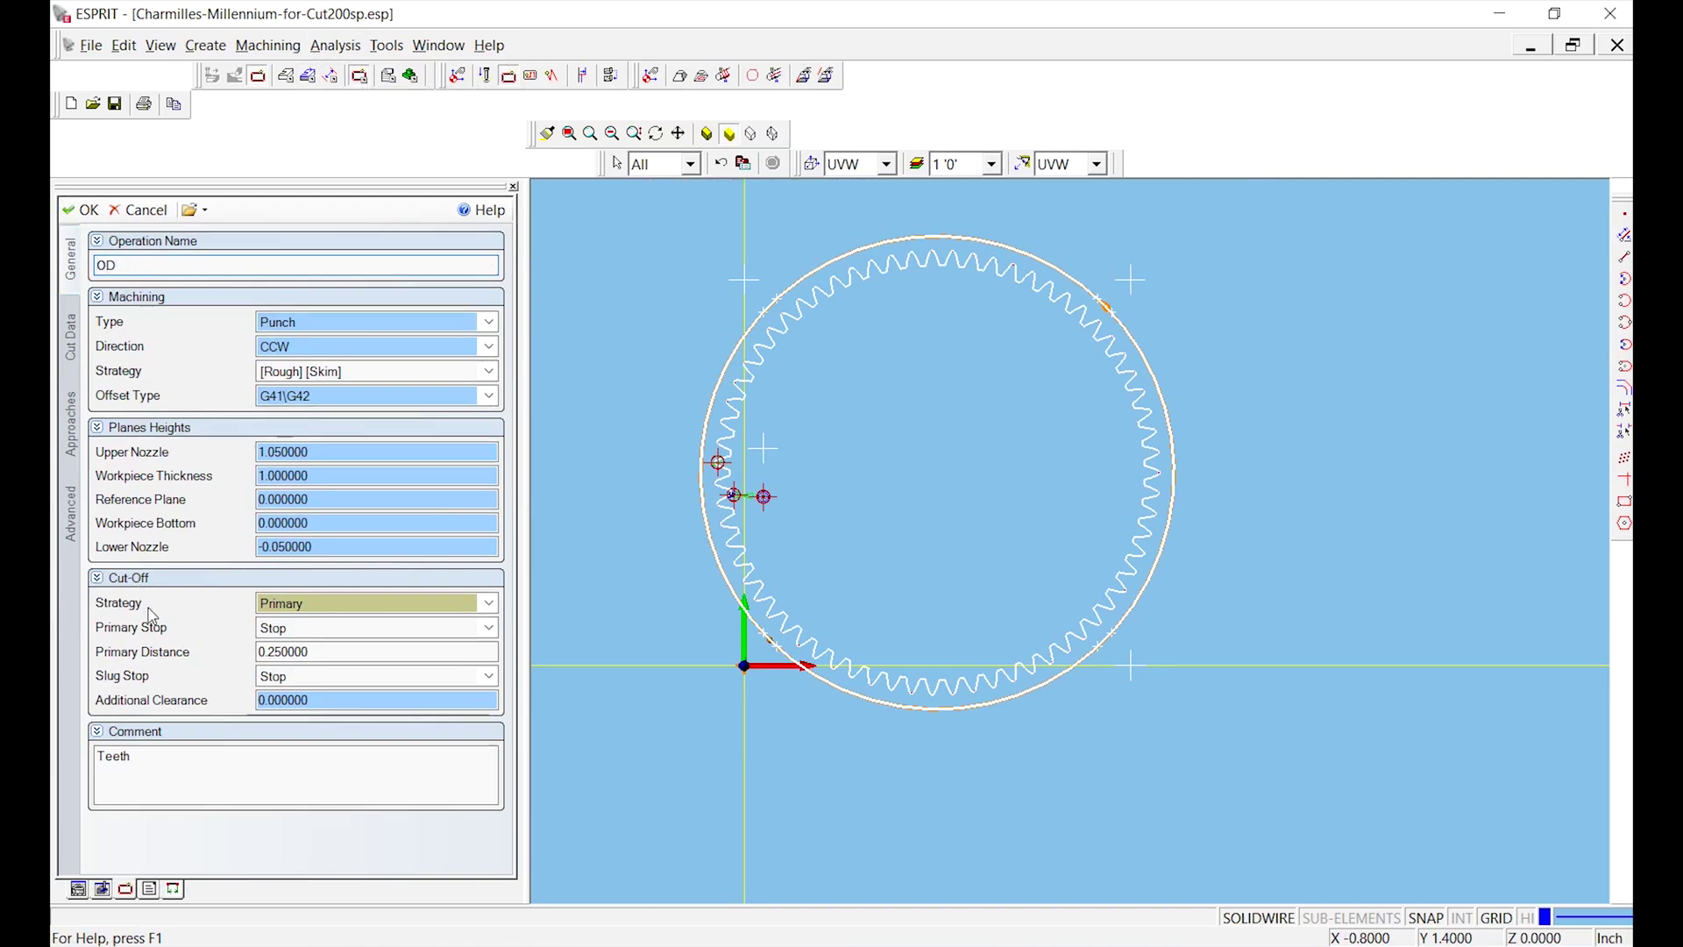
pyautogui.doubleClick(157, 760)
pyautogui.write('OD')
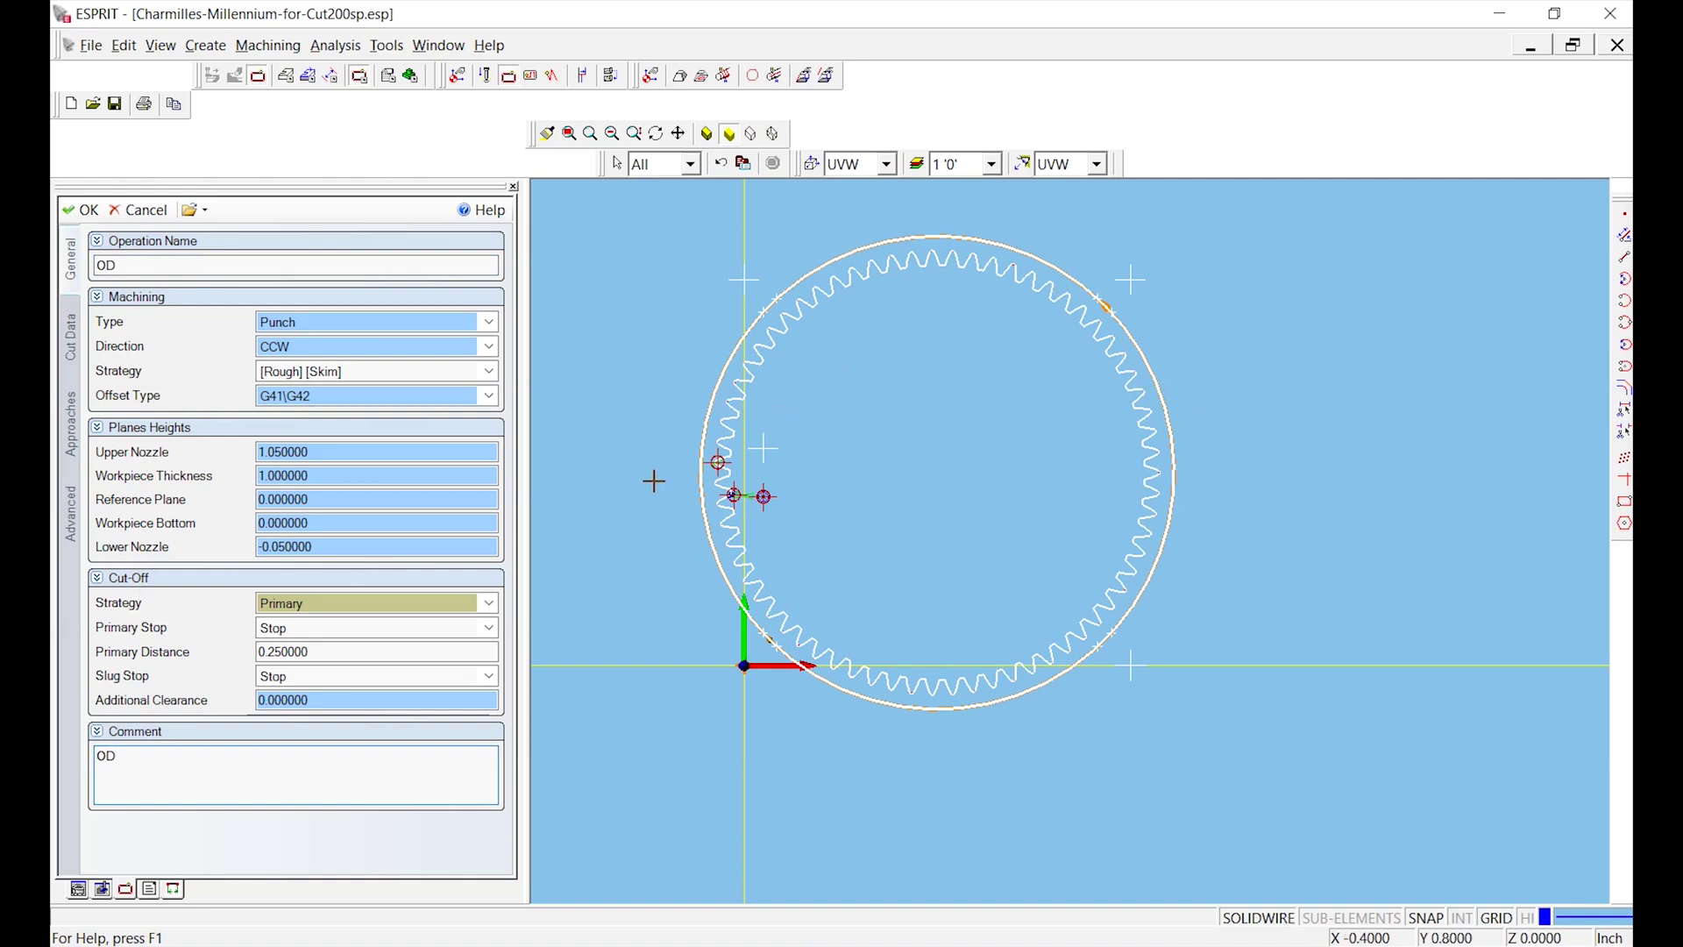
# Set the OD operation's machining strategy to [Rough] [Skim] [Cut-off]
pyautogui.click(366, 379)
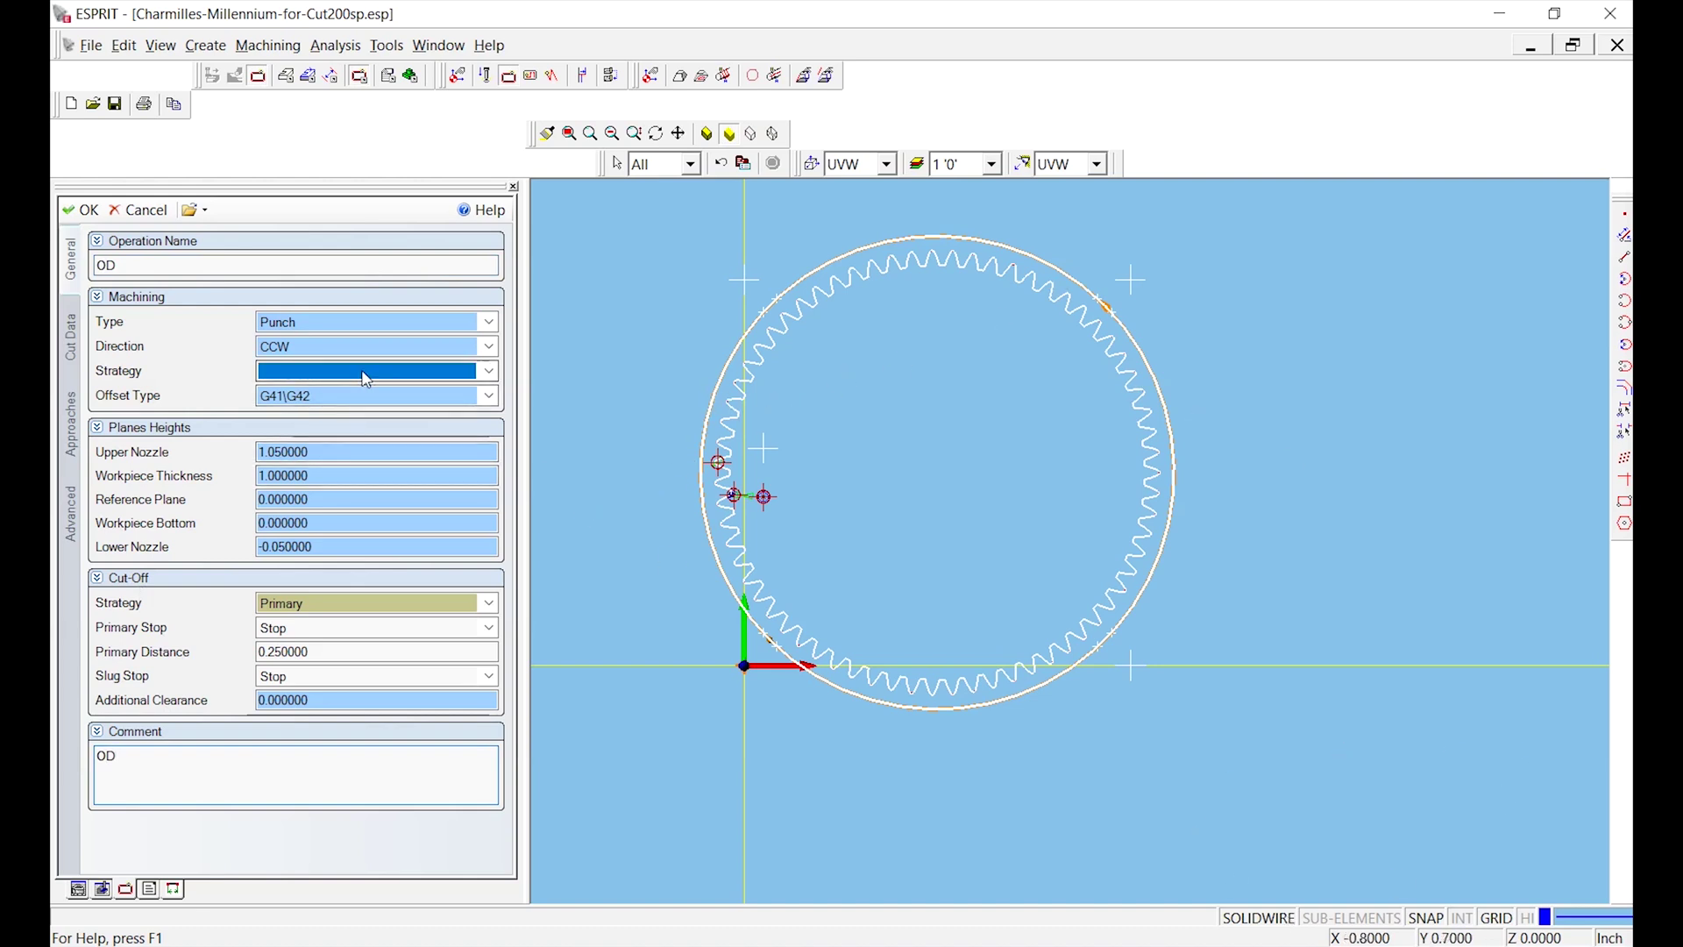
pyautogui.click(370, 412)
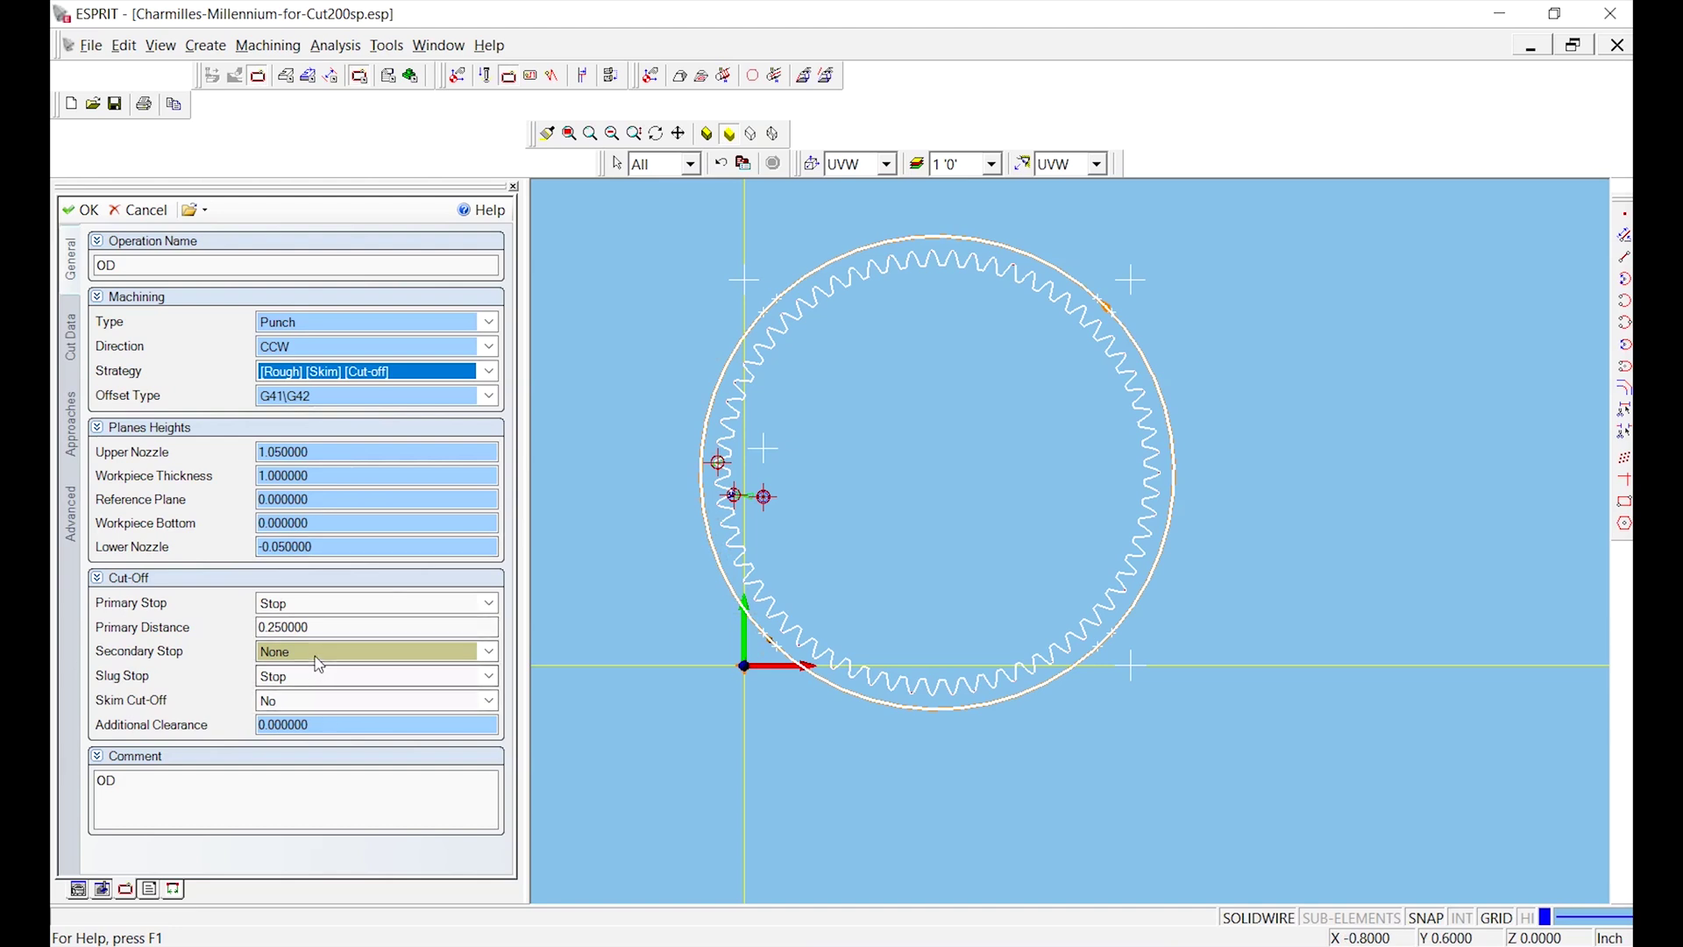
pyautogui.click(321, 625)
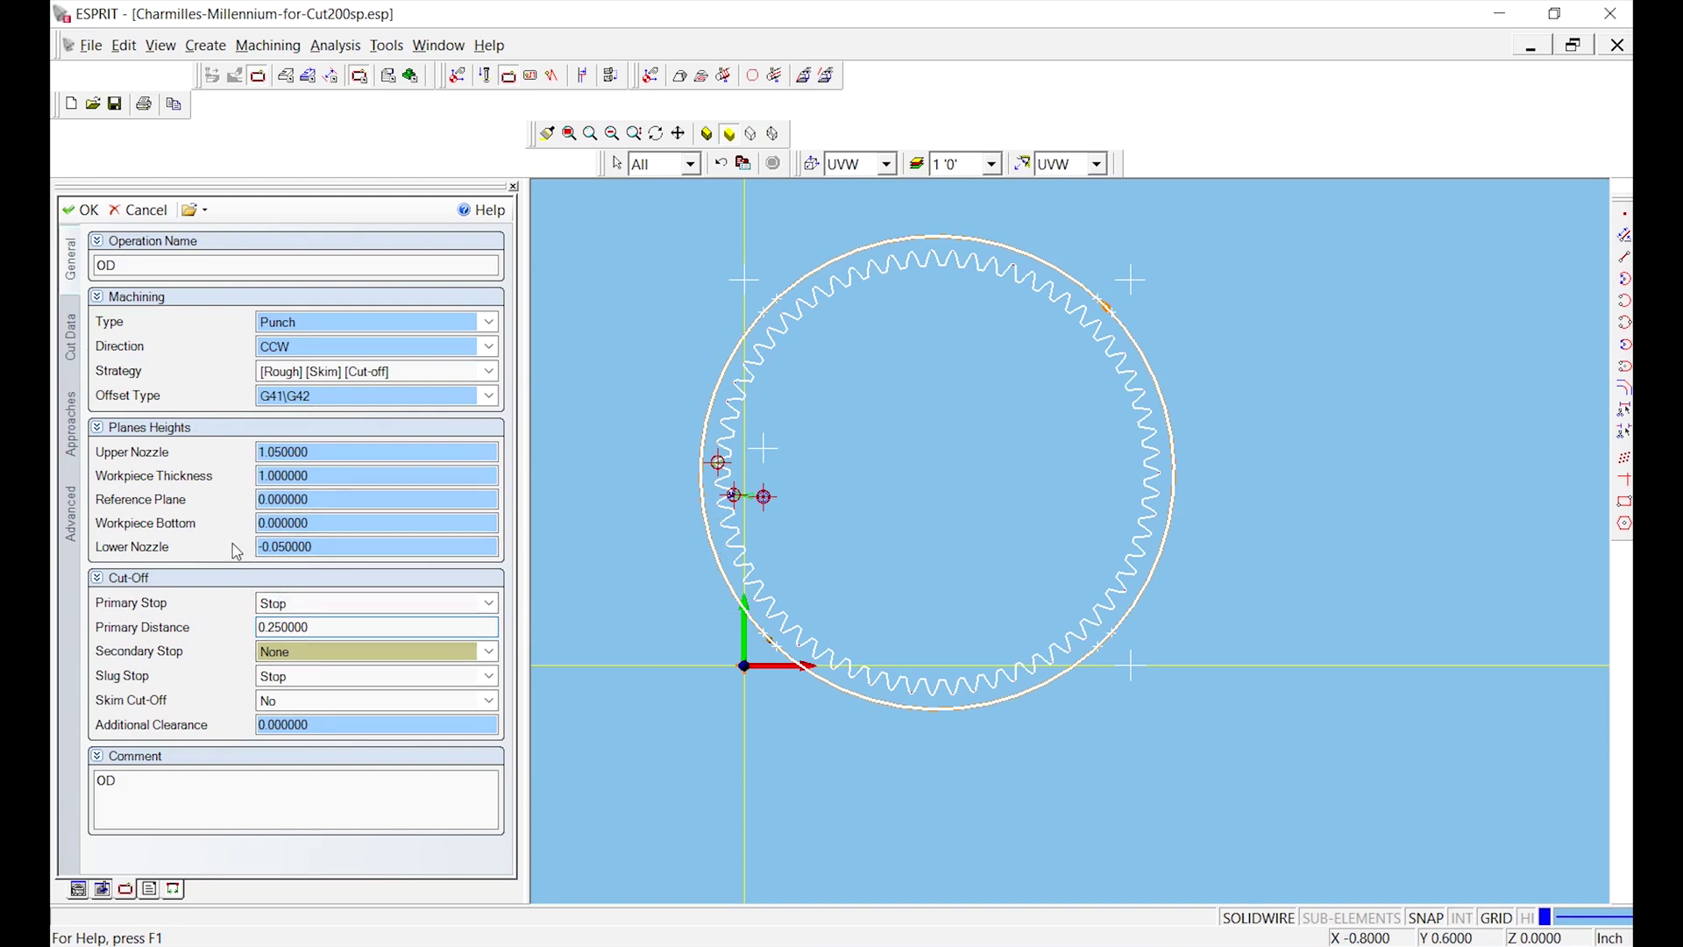
# Set the primary cut to Rough and 2 Skims with the 3PASS technology file, and create the OD operation
pyautogui.click(71, 348)
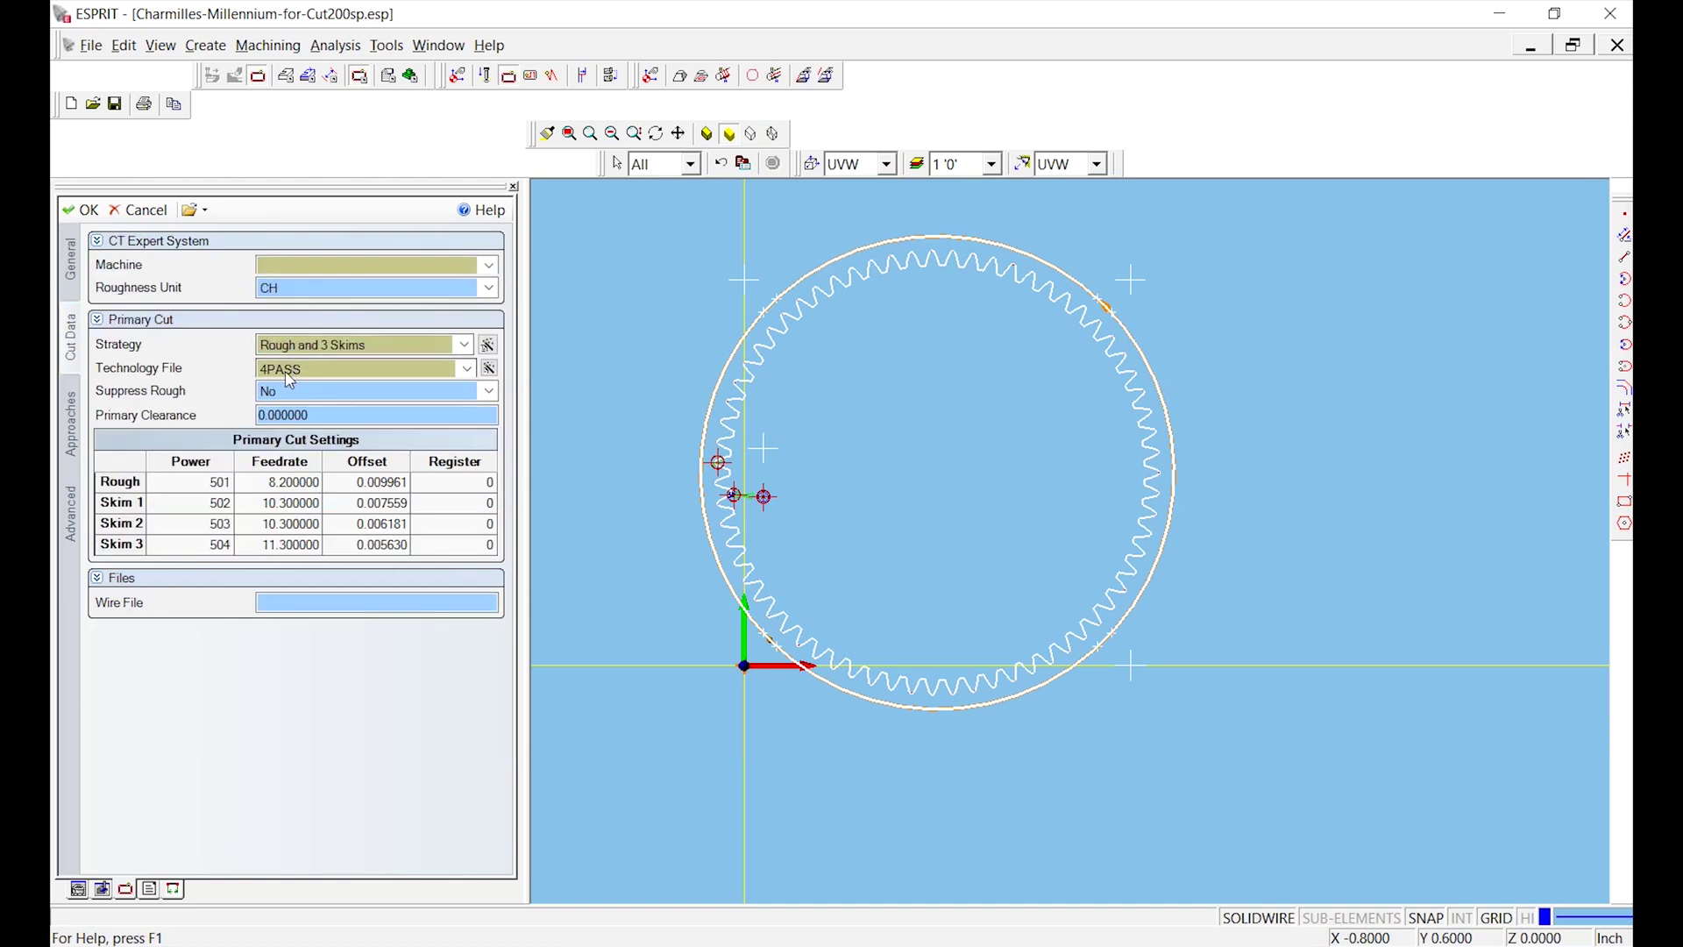
pyautogui.click(331, 345)
pyautogui.click(338, 414)
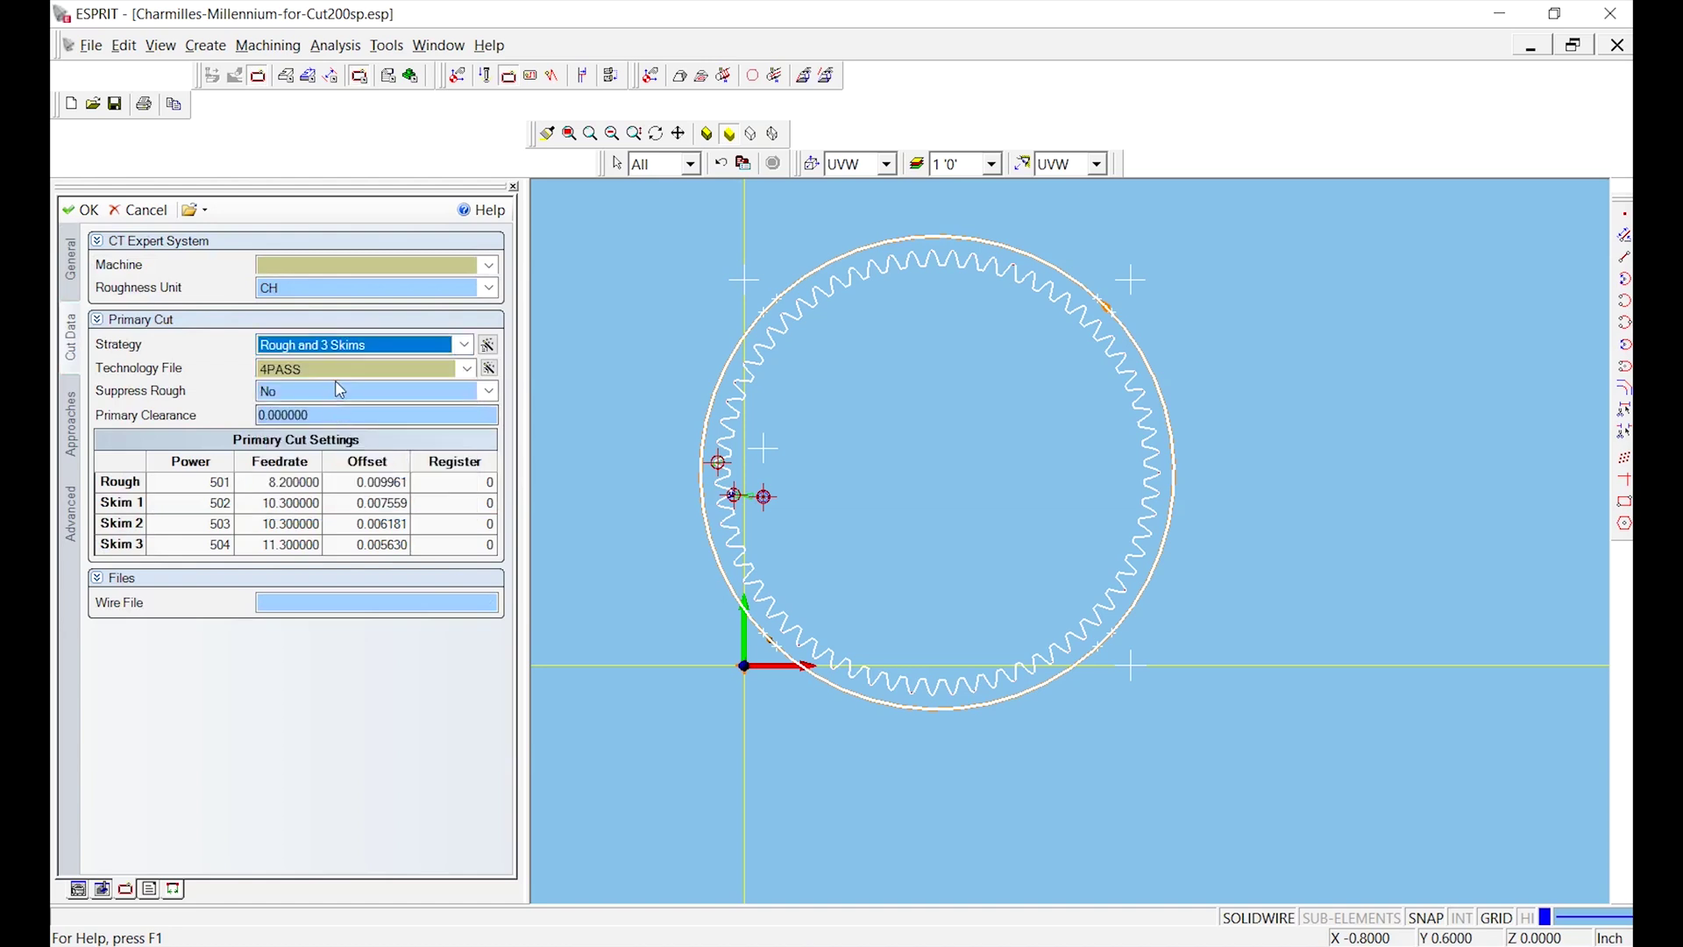
pyautogui.click(351, 345)
pyautogui.click(348, 398)
pyautogui.click(320, 369)
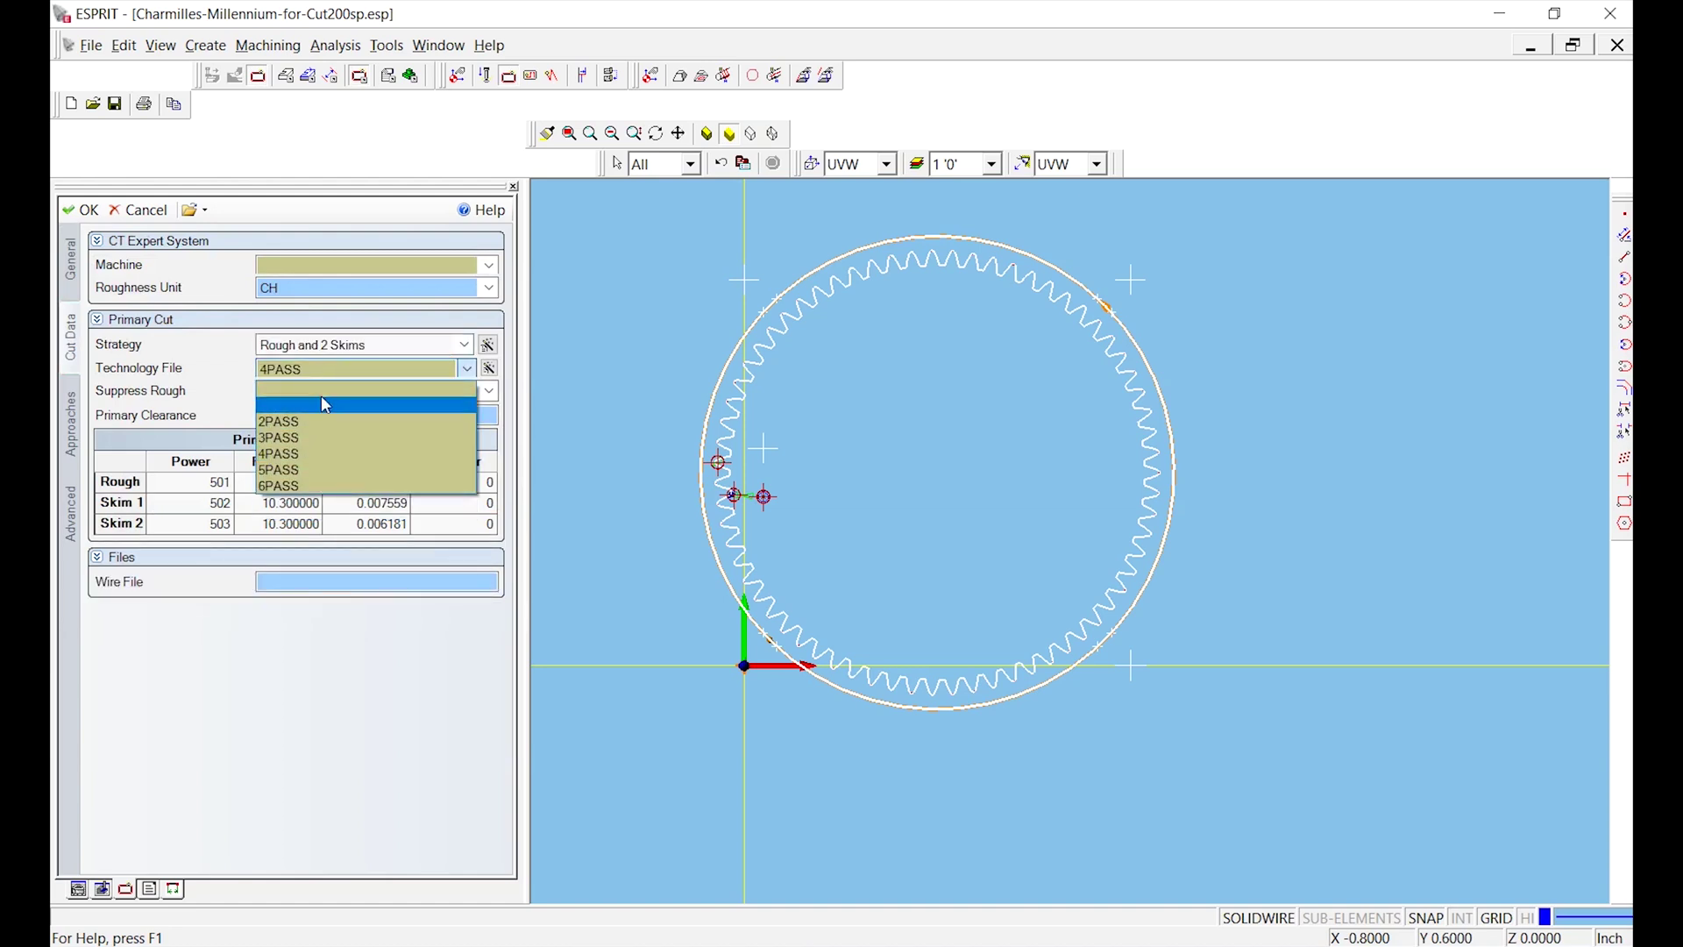
pyautogui.click(322, 424)
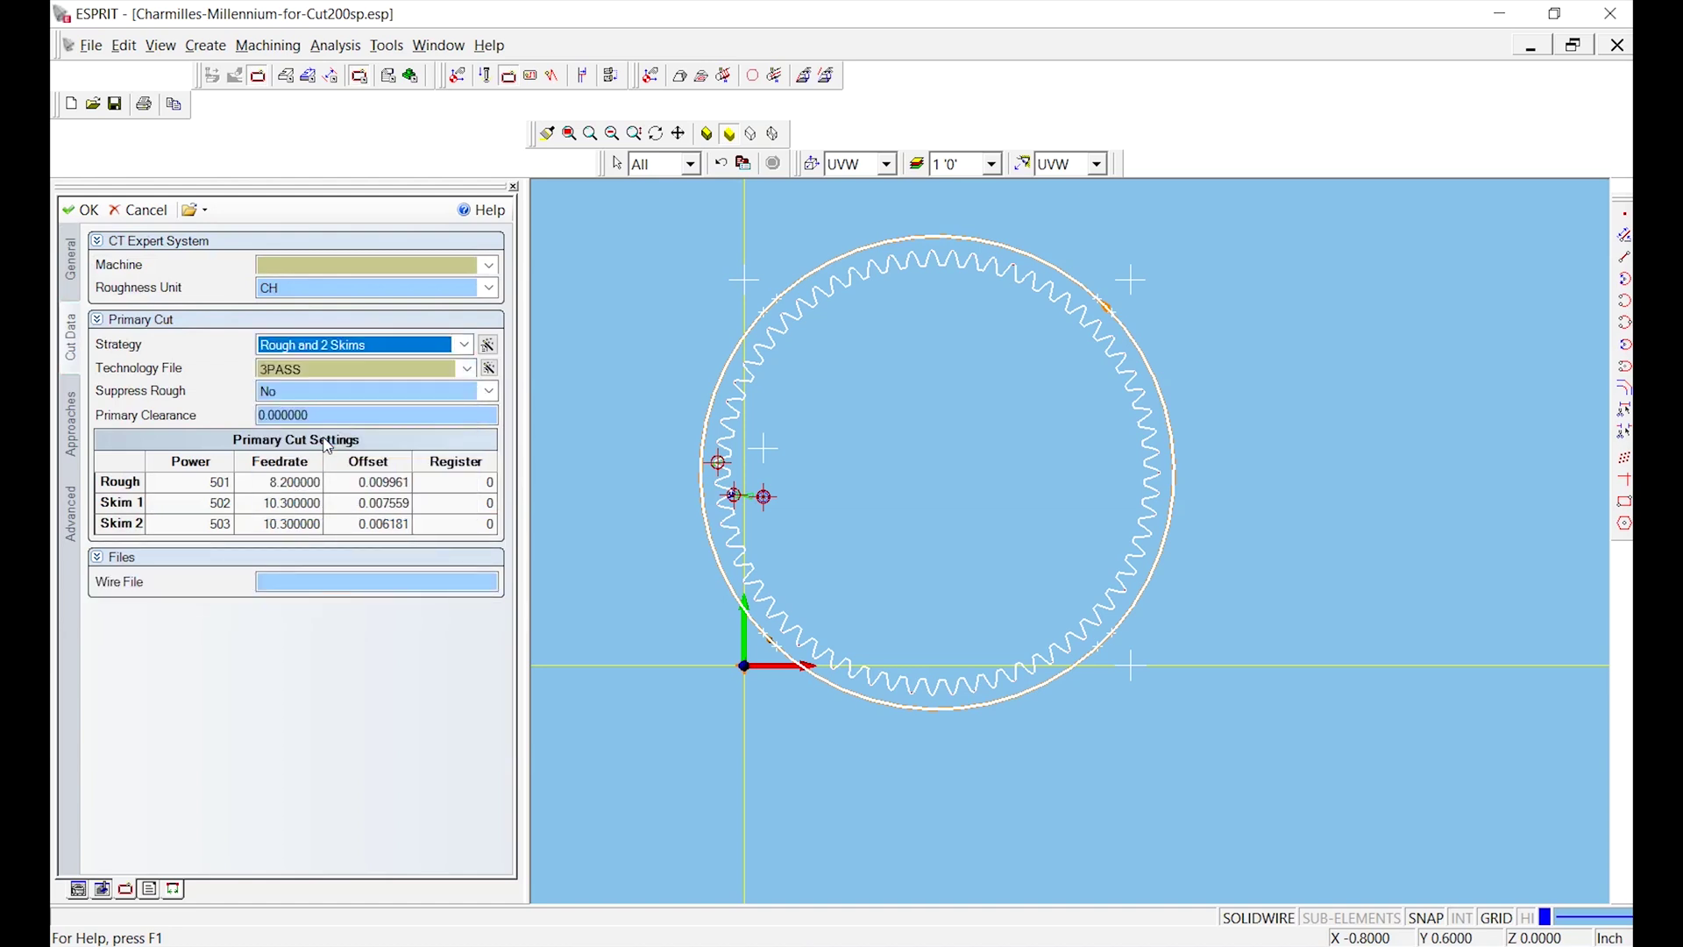
pyautogui.click(79, 272)
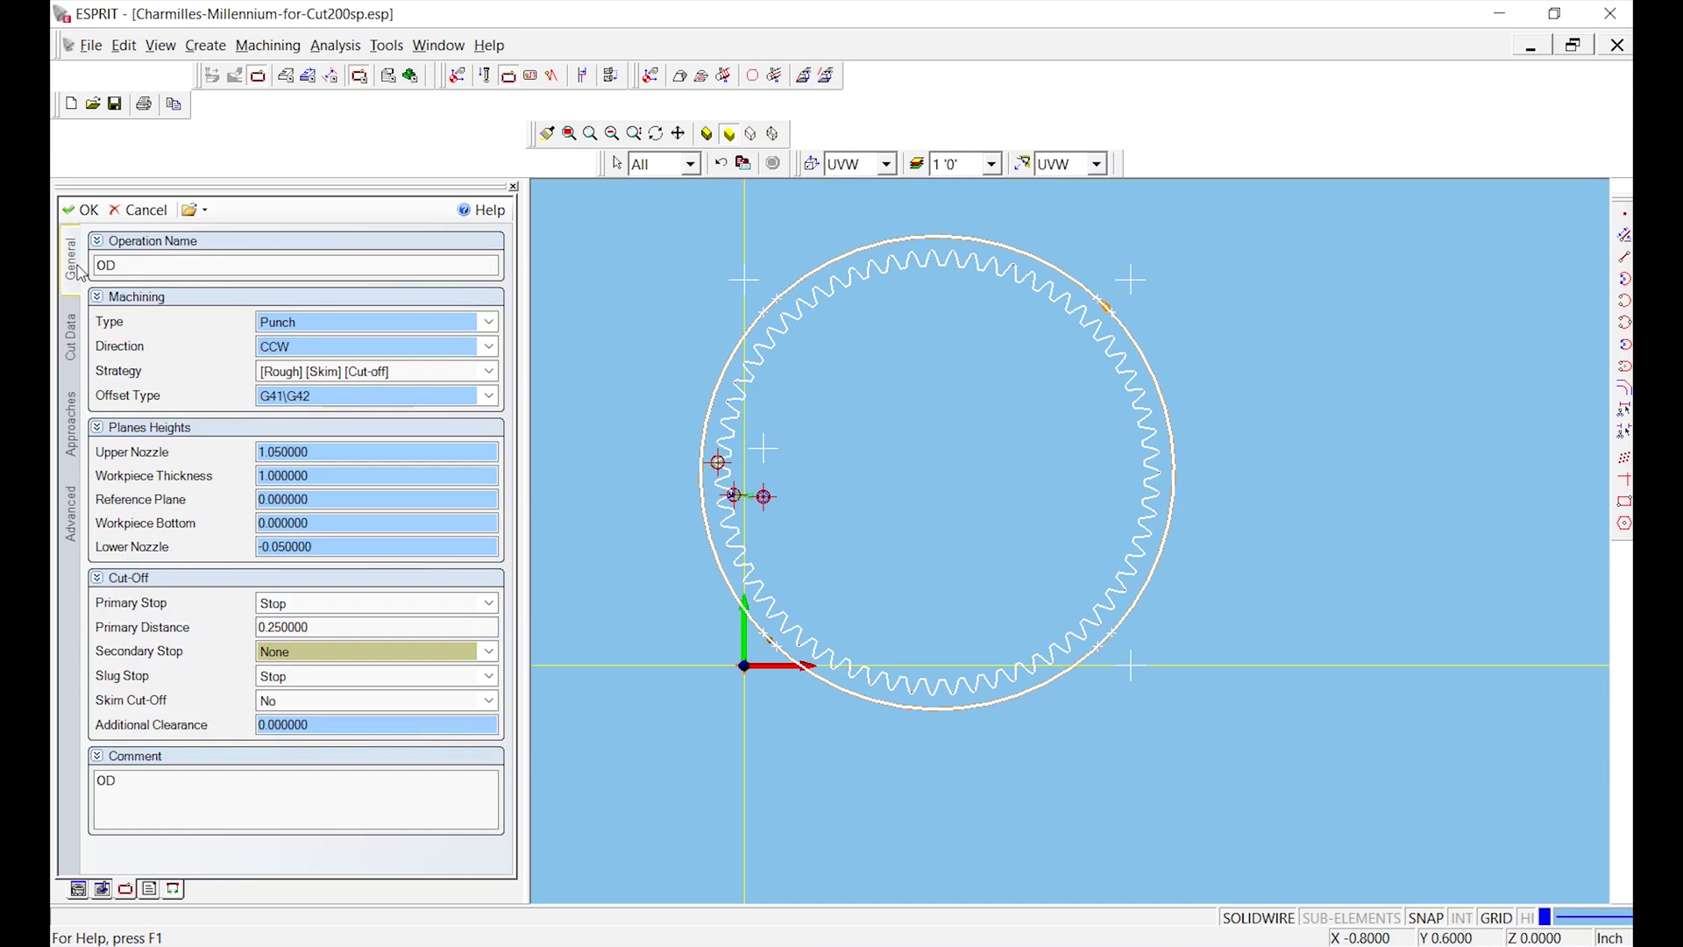
pyautogui.click(86, 214)
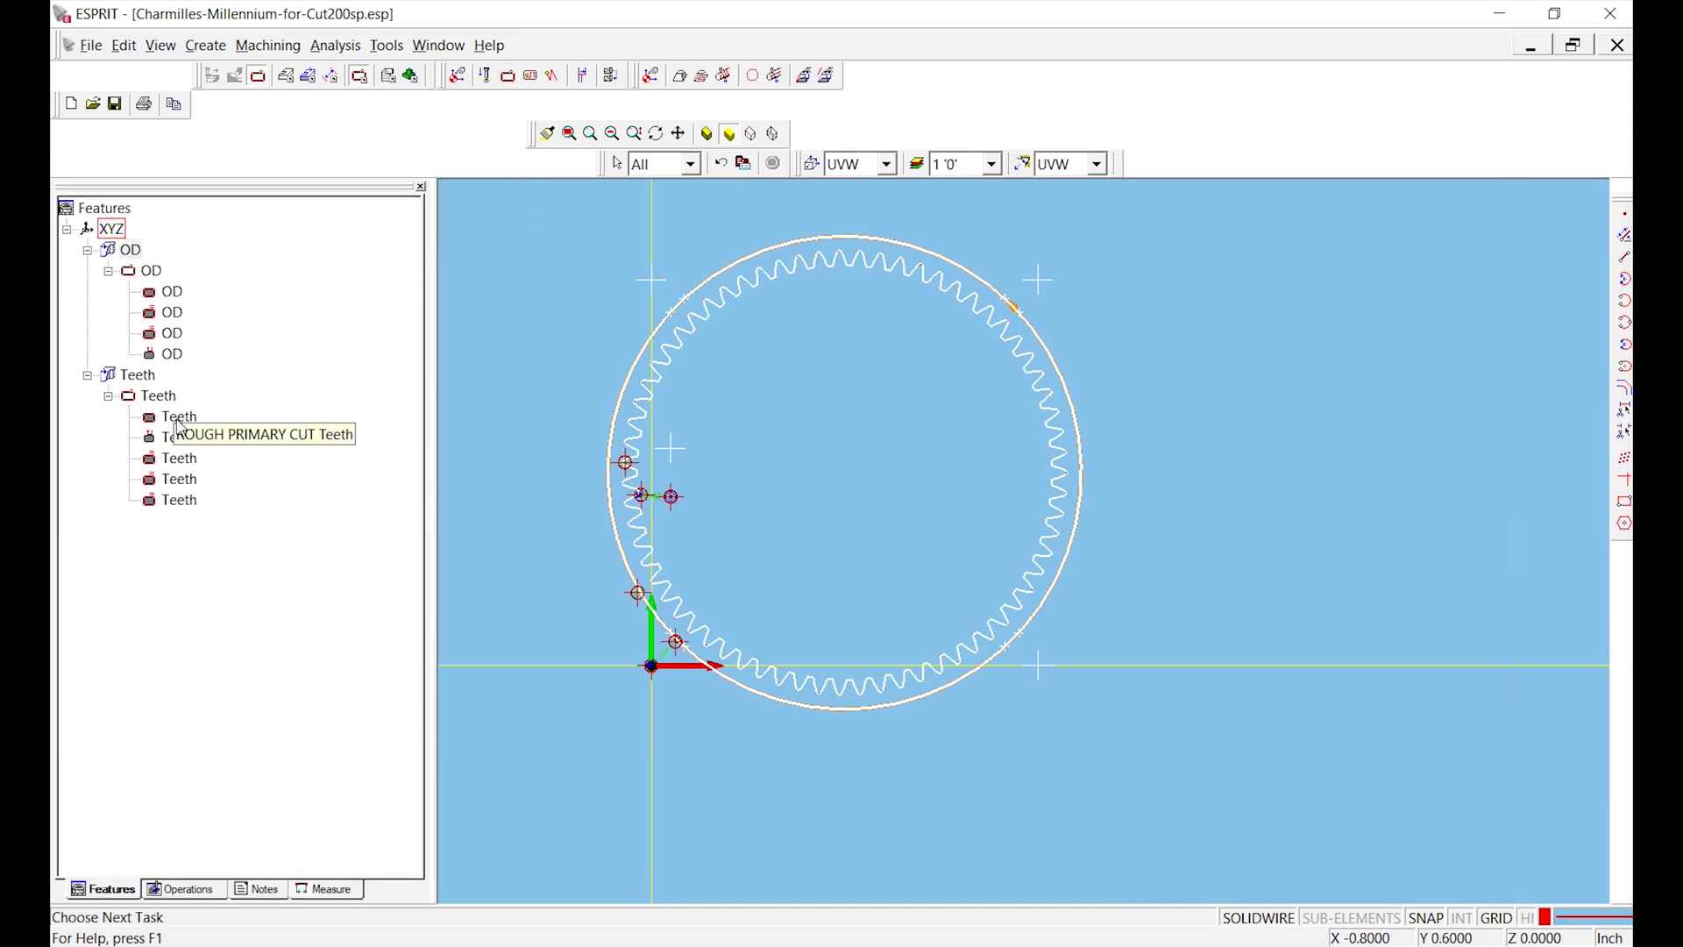
# Review the rough, skim and cut-off passes of the OD operation, examining the cut-off section between its start and stop positions
pyautogui.click(174, 292)
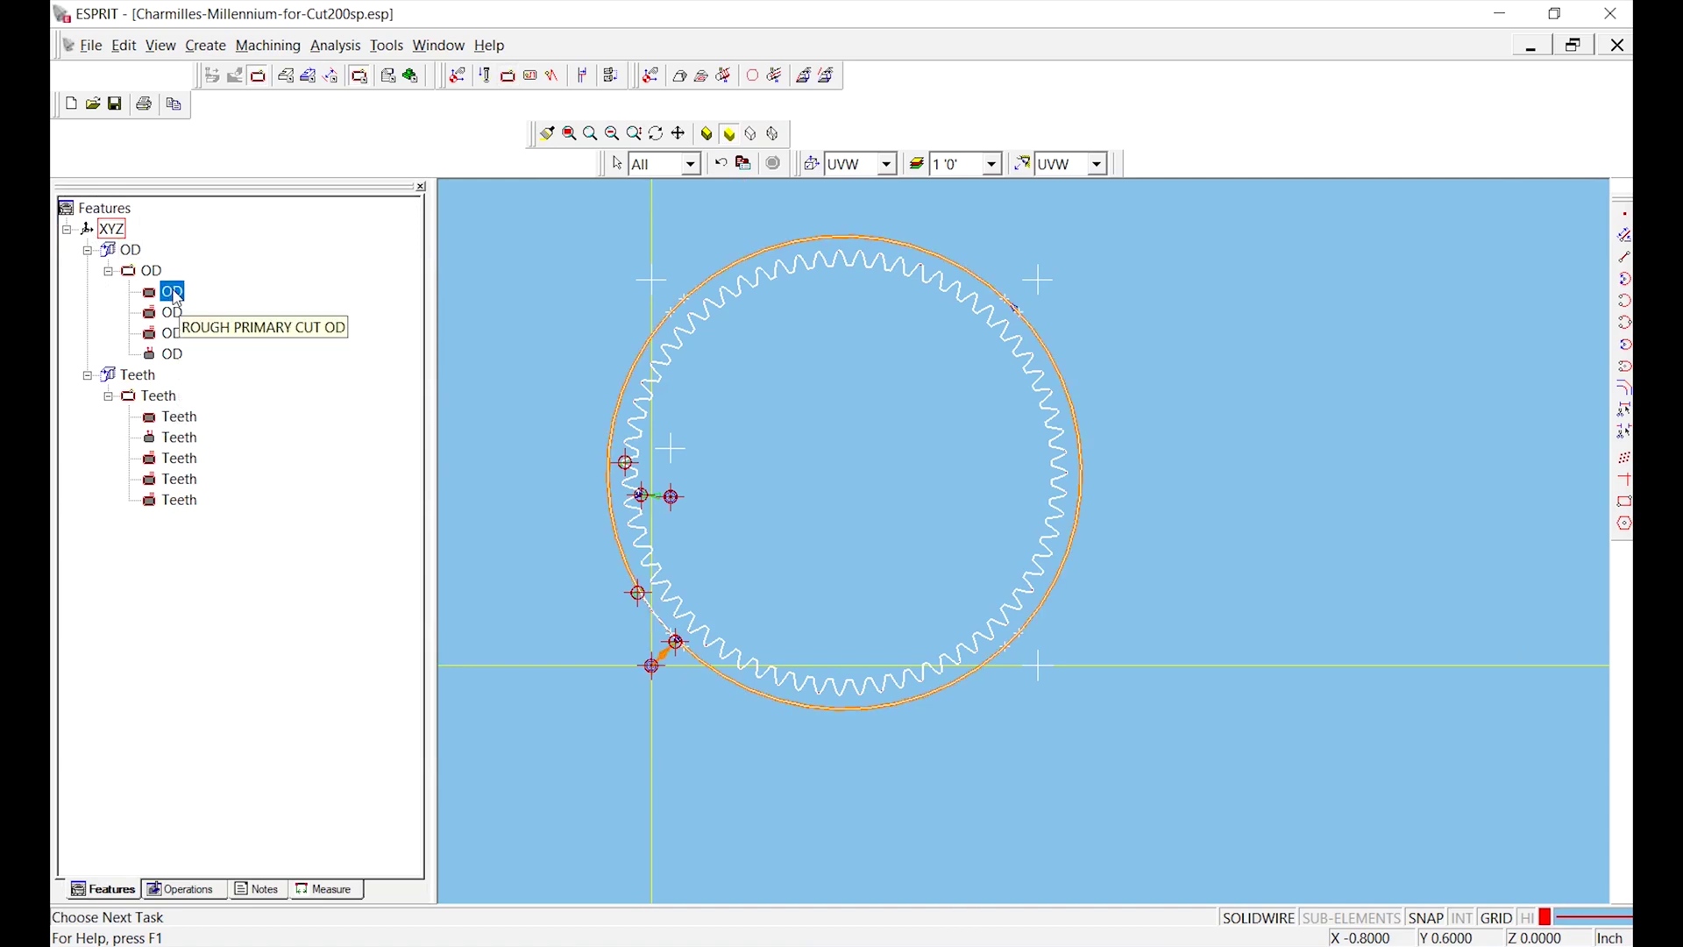
pyautogui.press('Down')
pyautogui.press('Up')
pyautogui.press('Down')
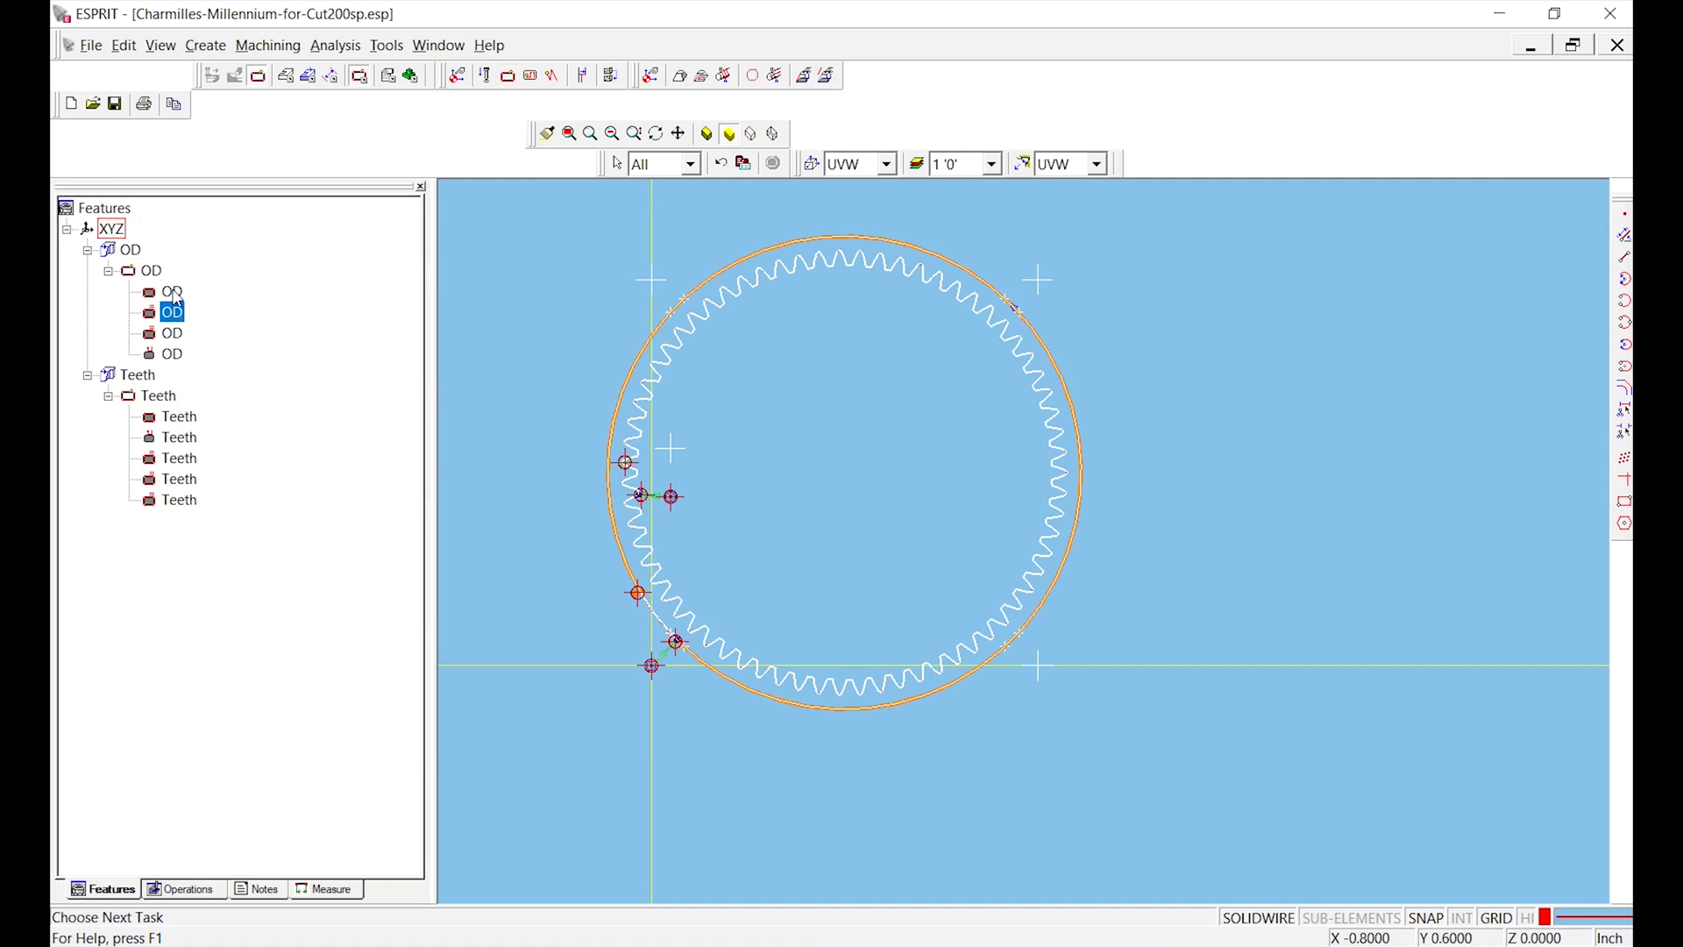
pyautogui.press('Down')
pyautogui.press('Down')
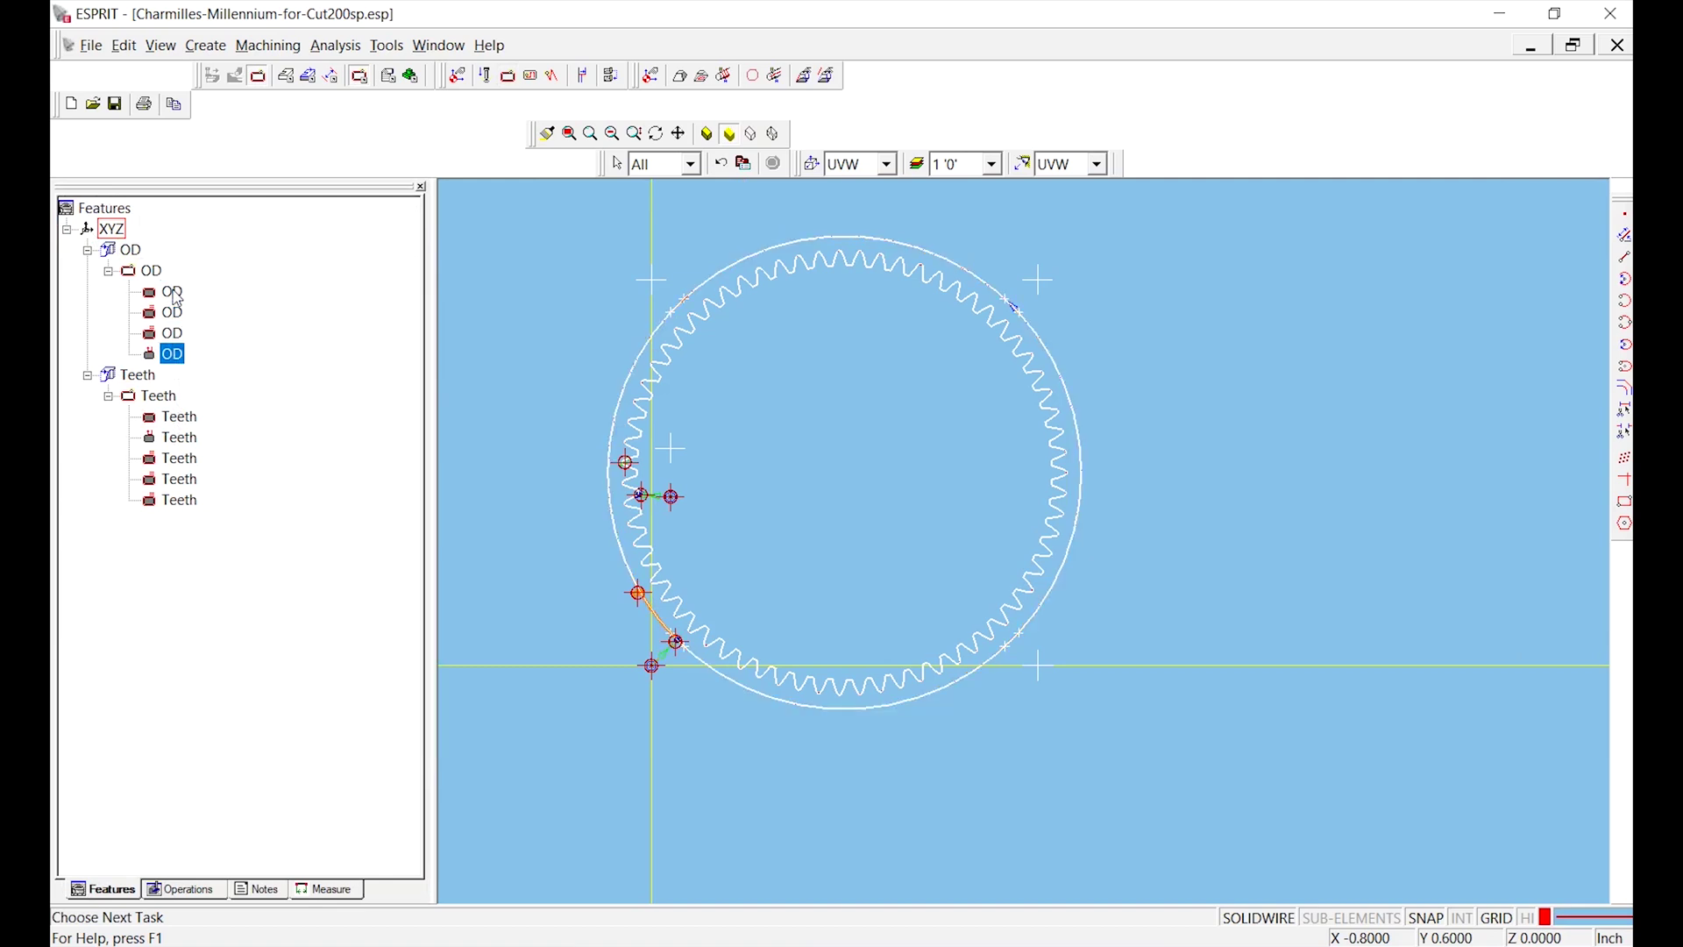
pyautogui.scroll(5, 661, 621)
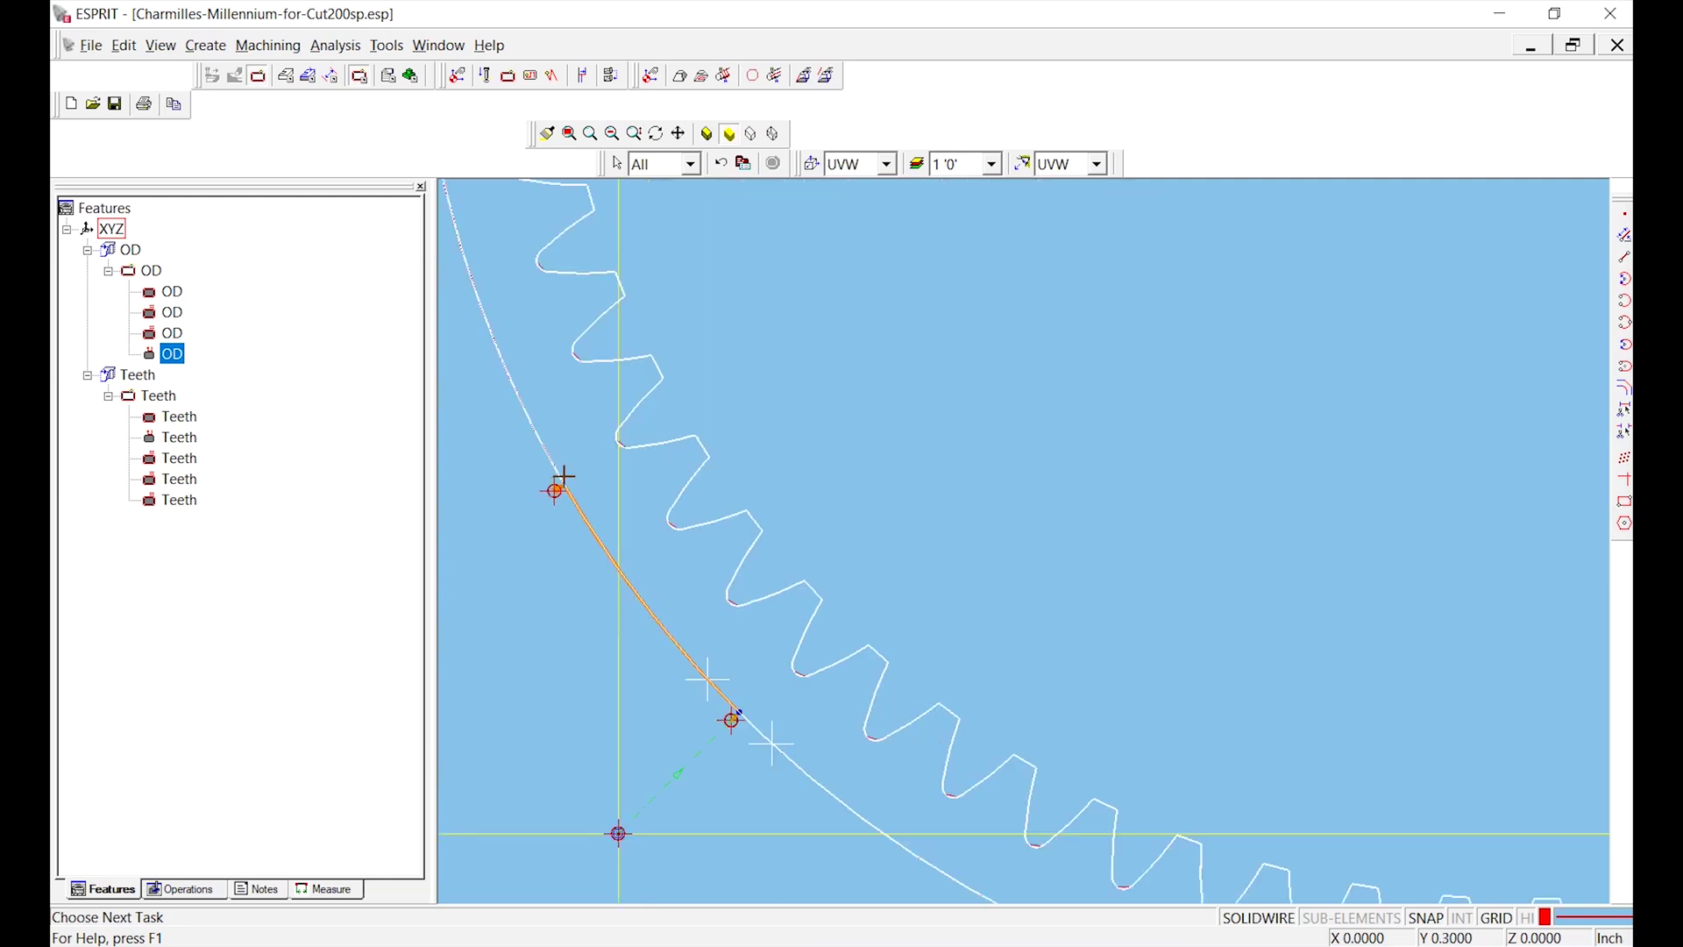
pyautogui.scroll(-3, 715, 693)
pyautogui.scroll(-3, 716, 693)
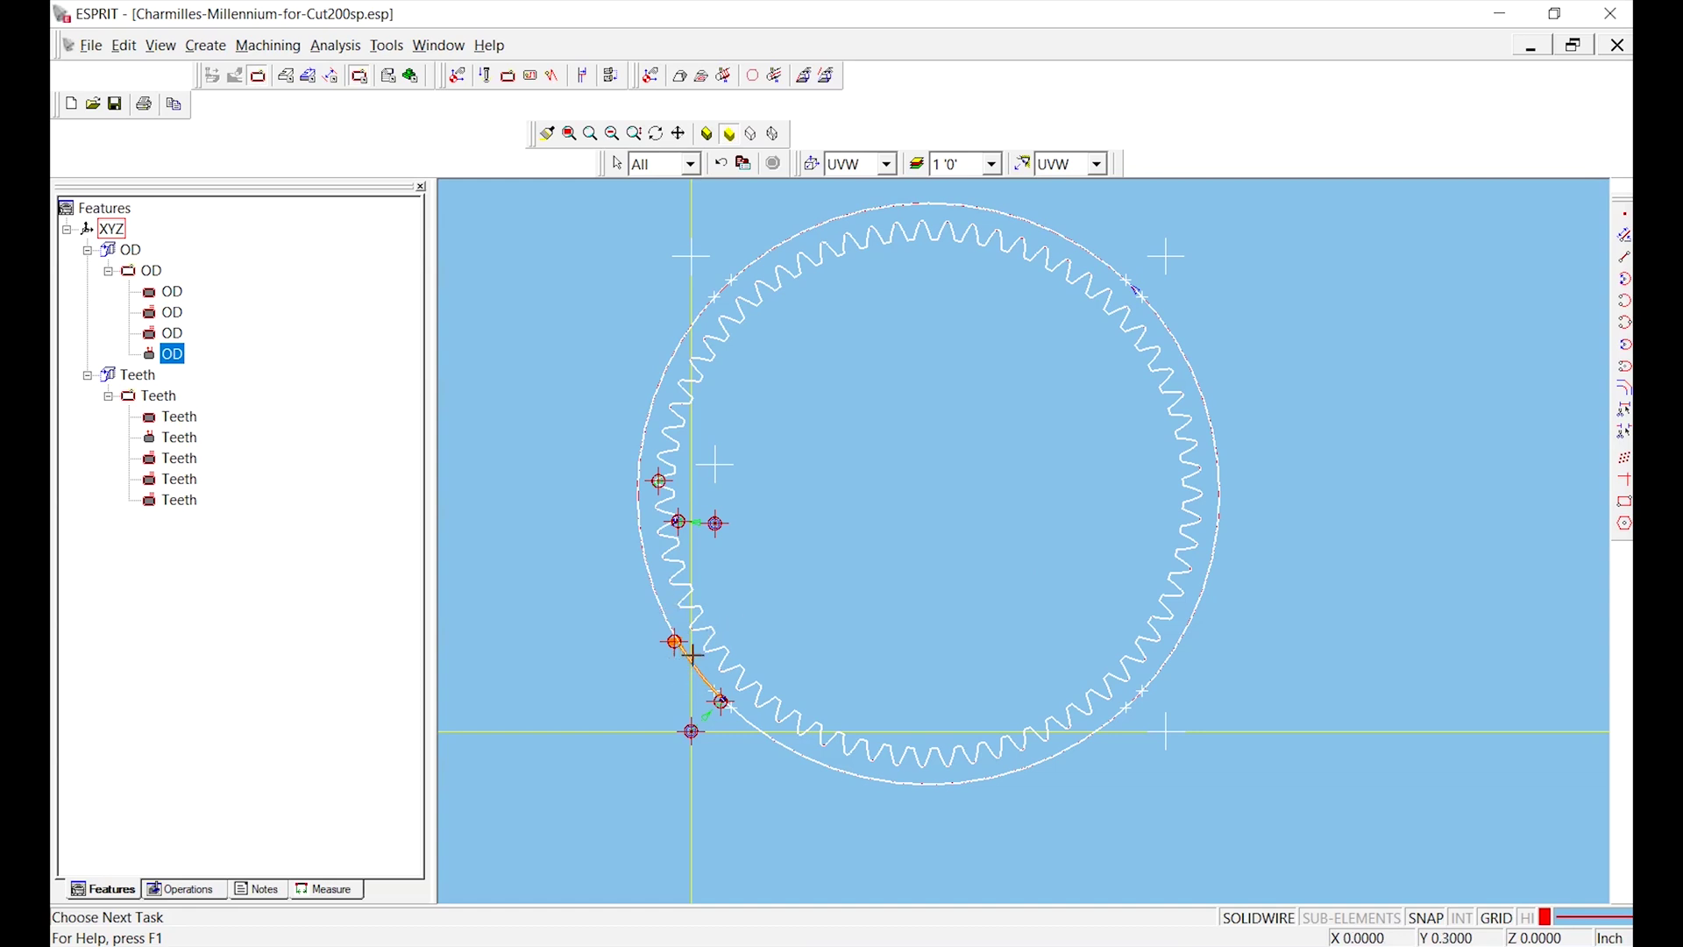
pyautogui.click(906, 523)
pyautogui.moveTo(905, 523); pyautogui.dragTo(875, 539, button='middle')
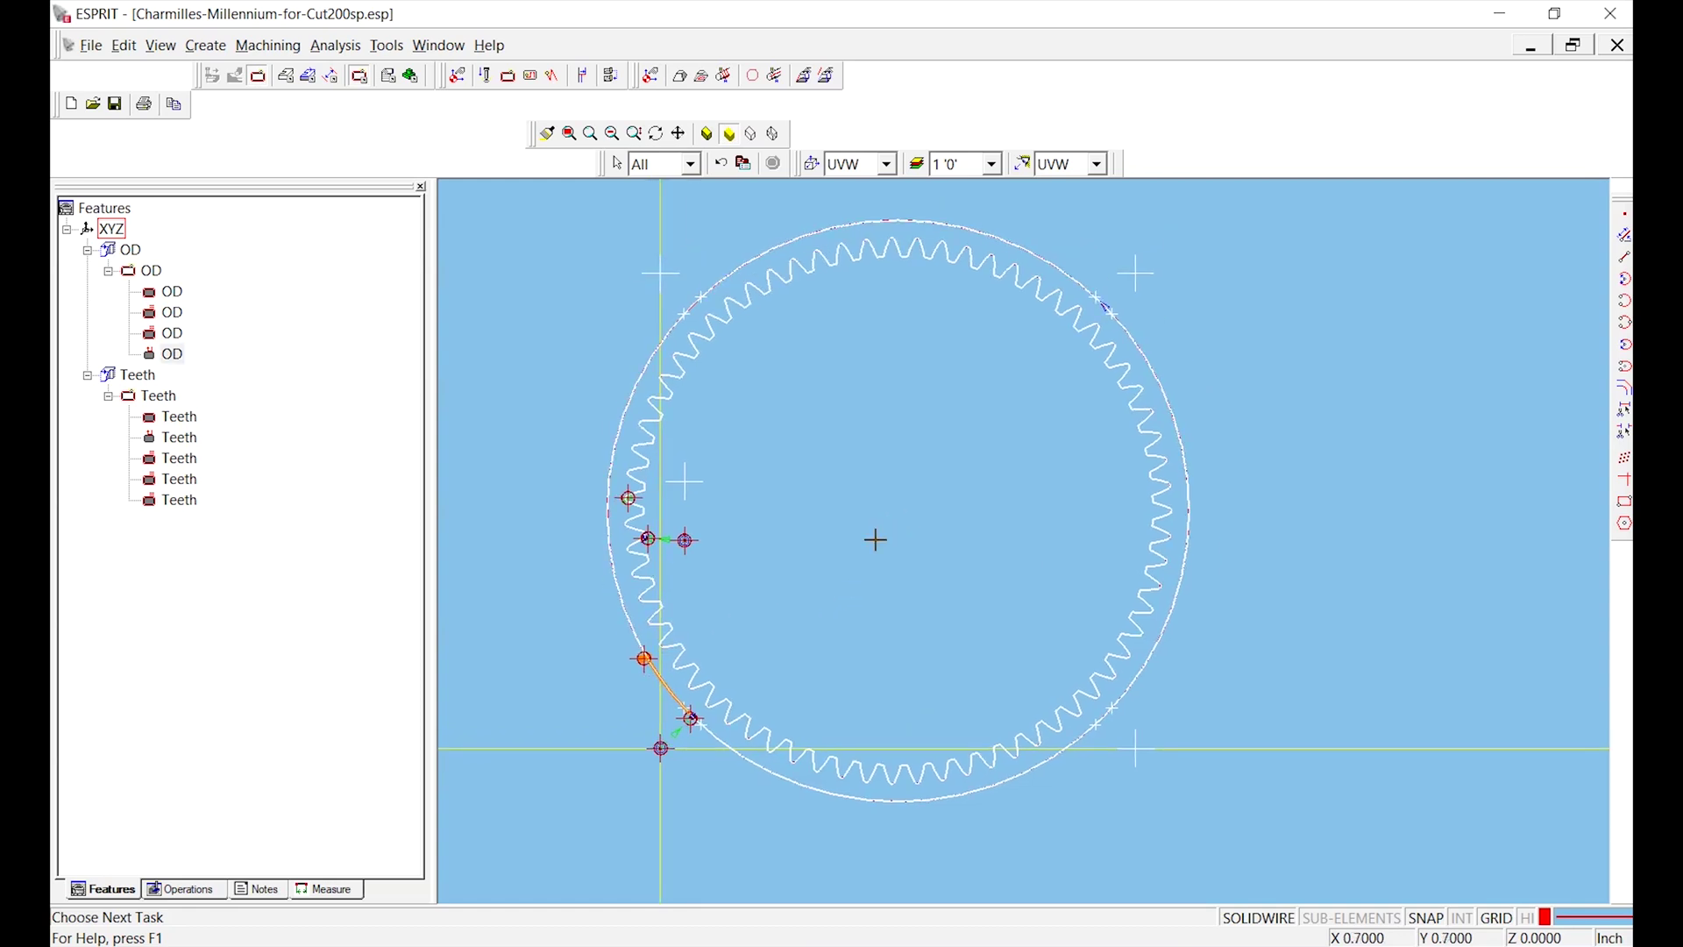
pyautogui.scroll(-3, 876, 540)
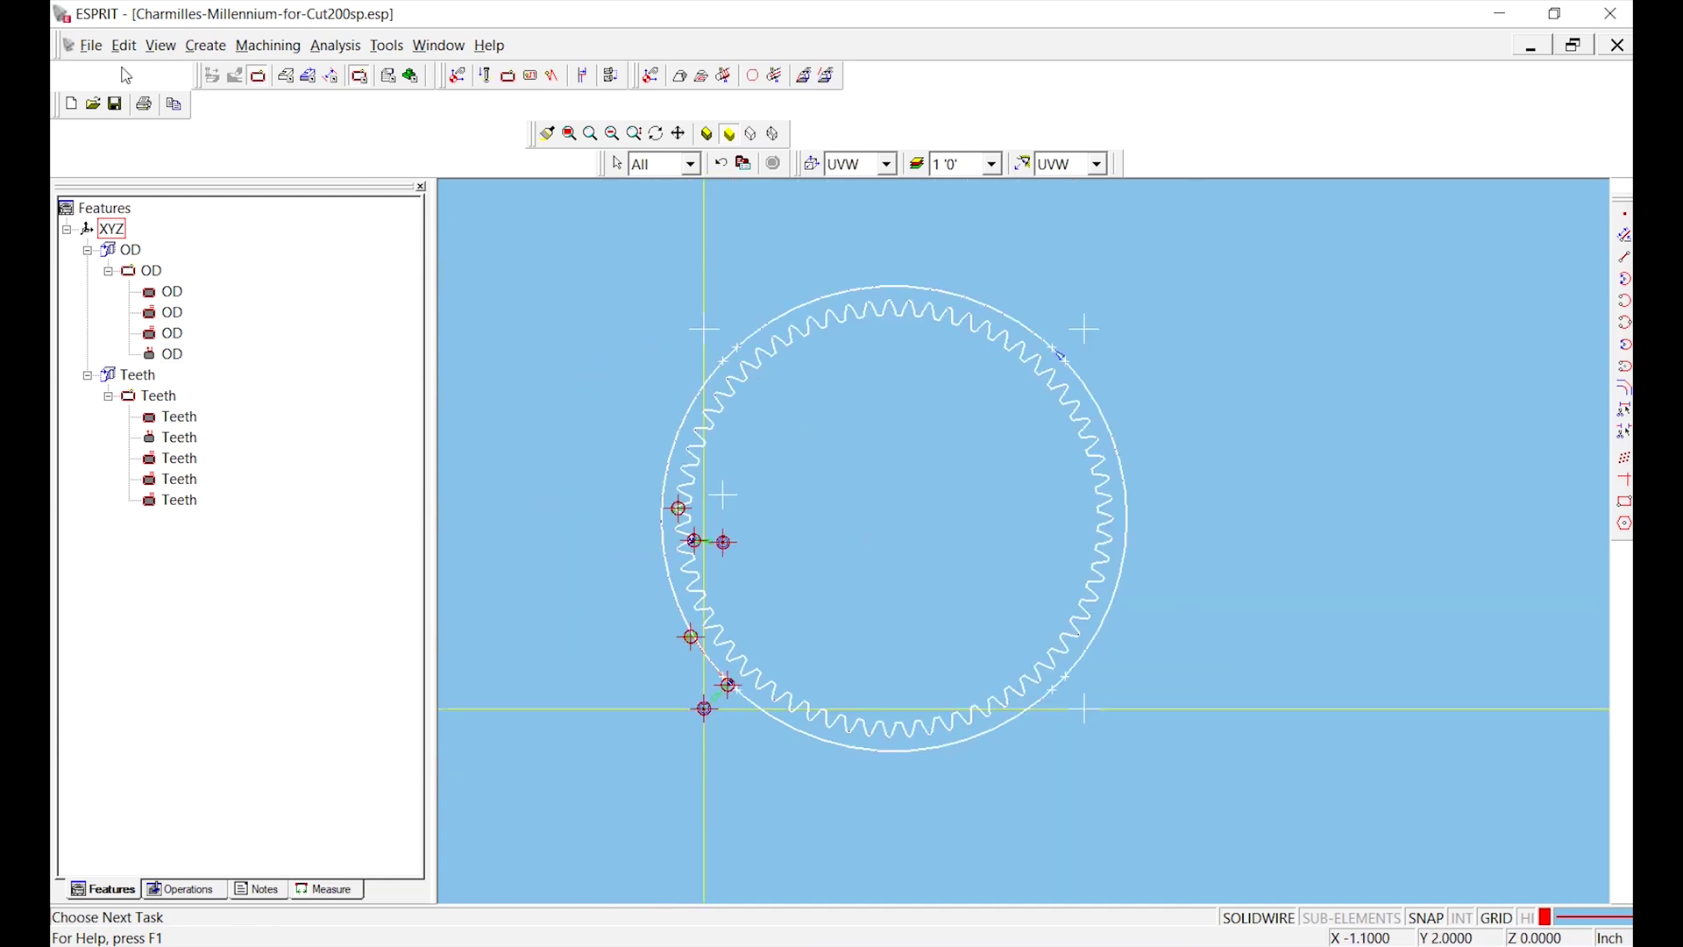
# Add an advanced NC output using the CT-MILLENNIUM NOT-TNG MAY15th2015-NO-M15.asc post processor and post the NC code
pyautogui.click(91, 51)
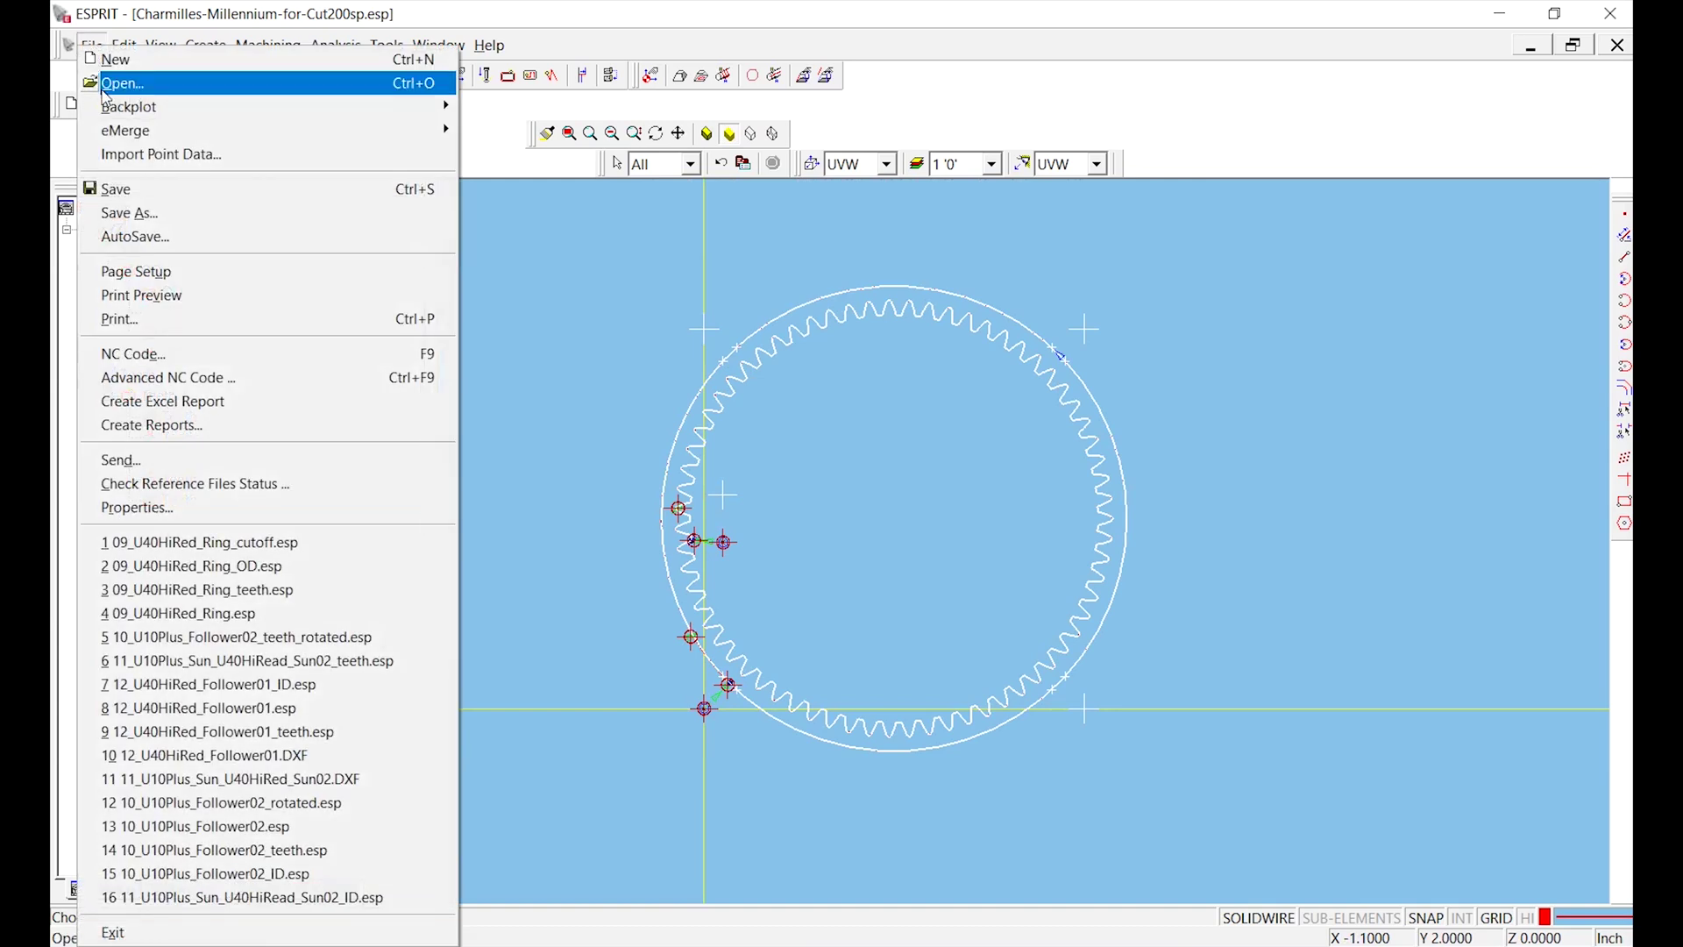
pyautogui.click(171, 383)
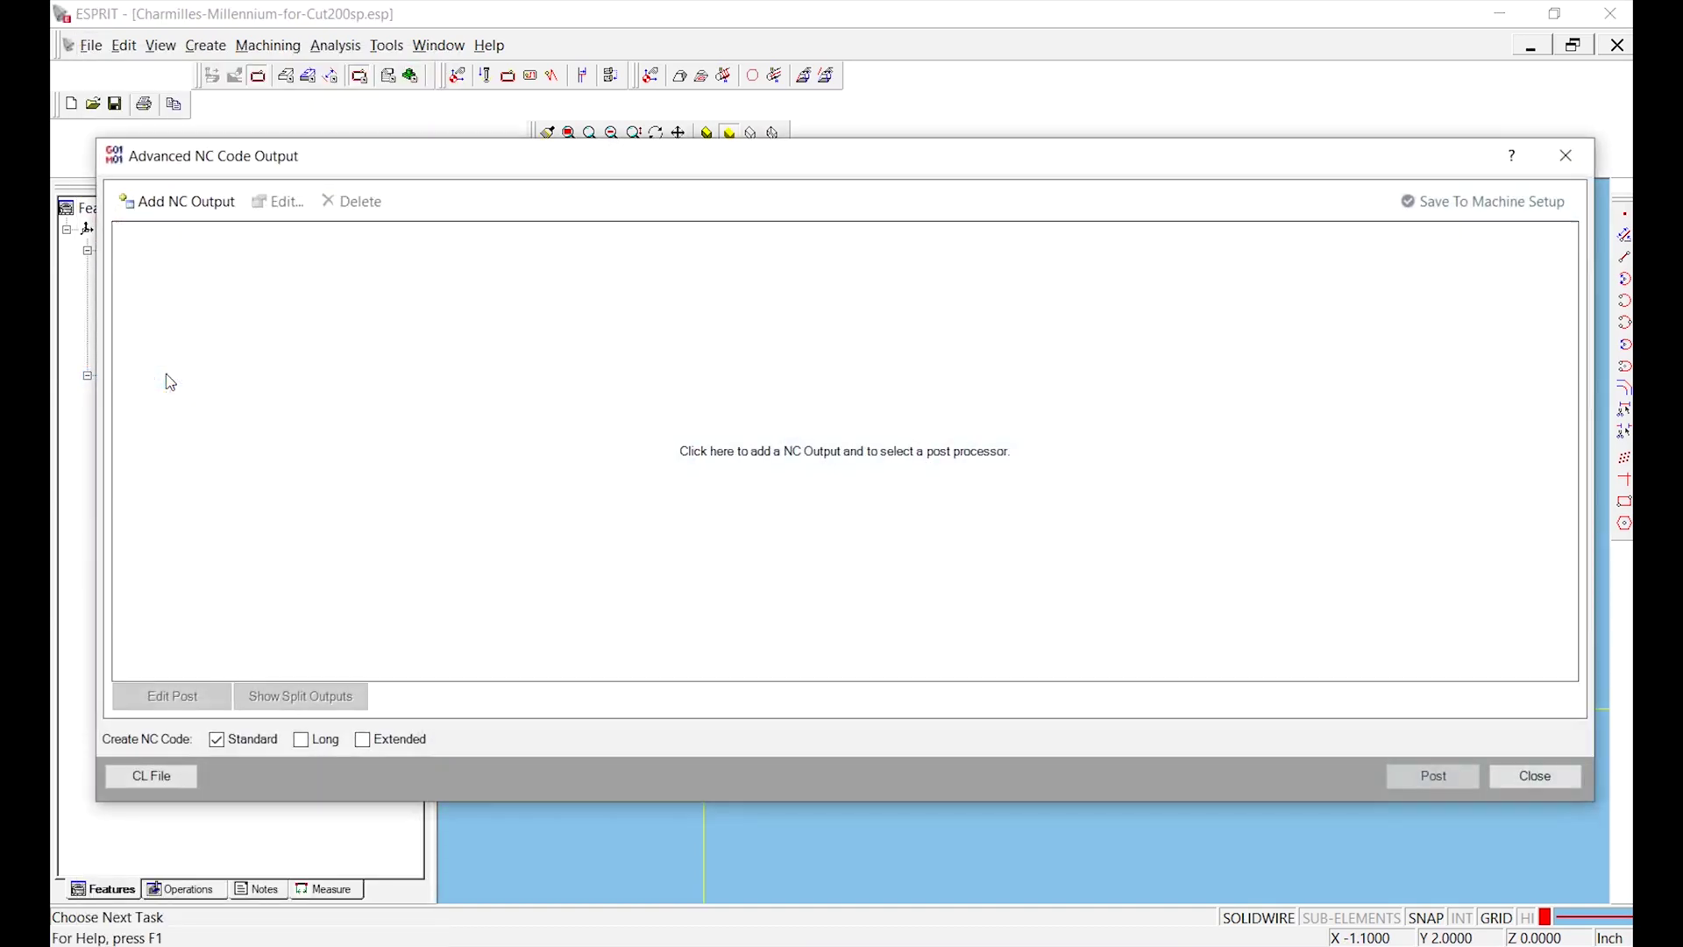
pyautogui.click(997, 449)
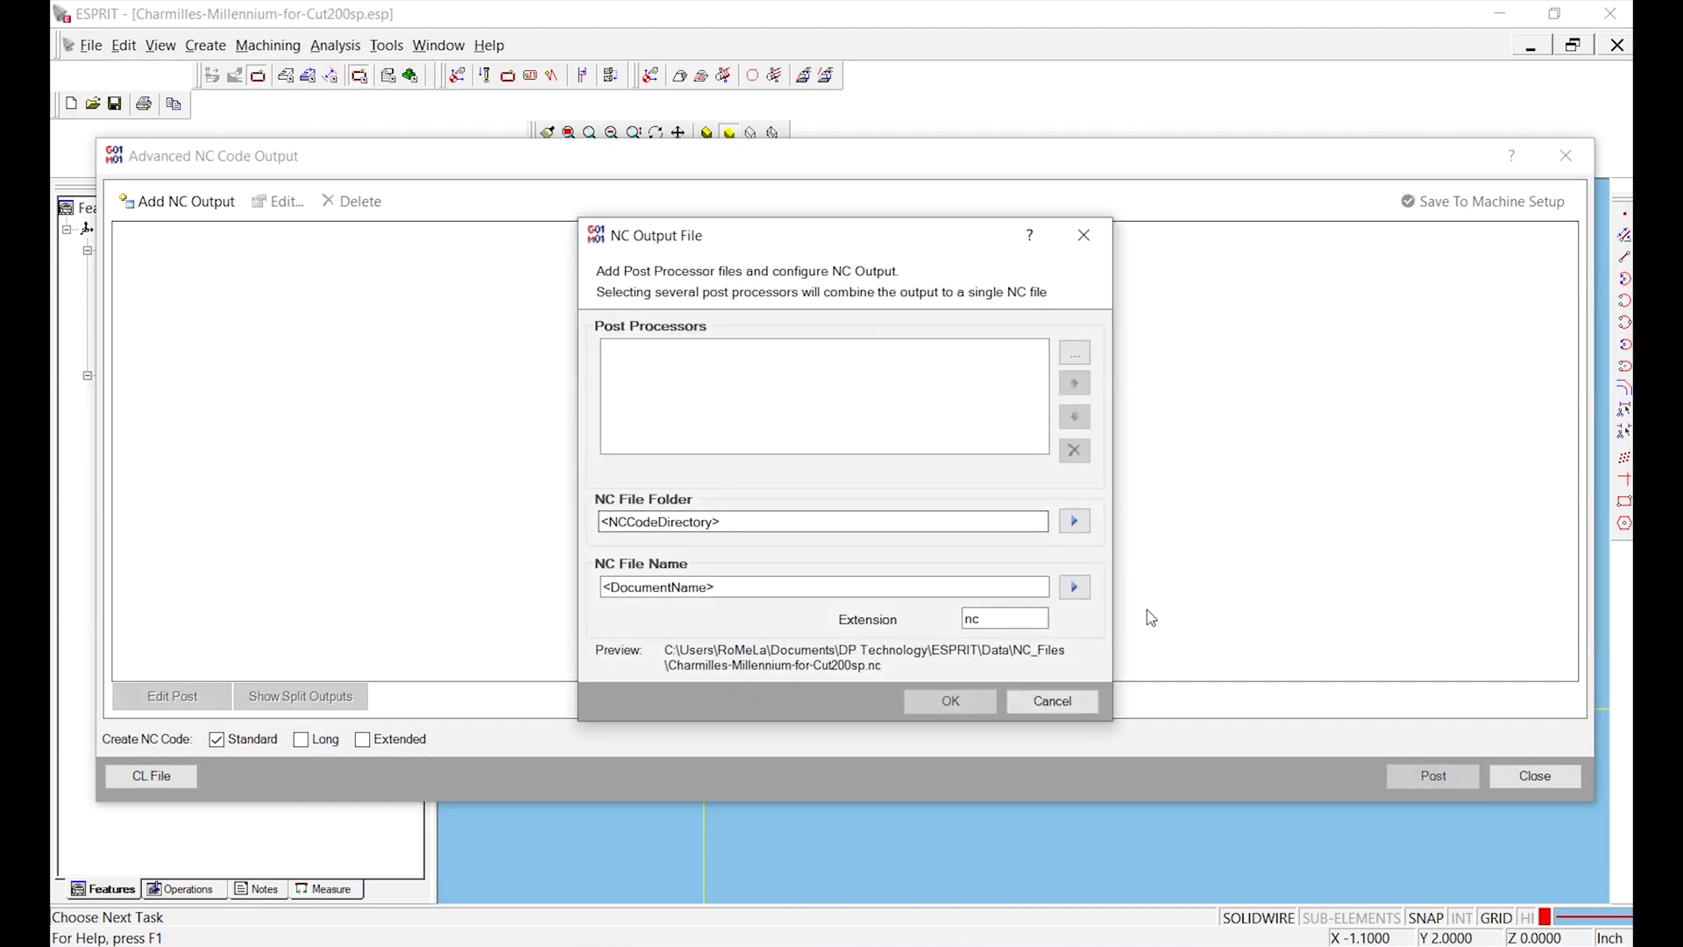
pyautogui.click(1081, 365)
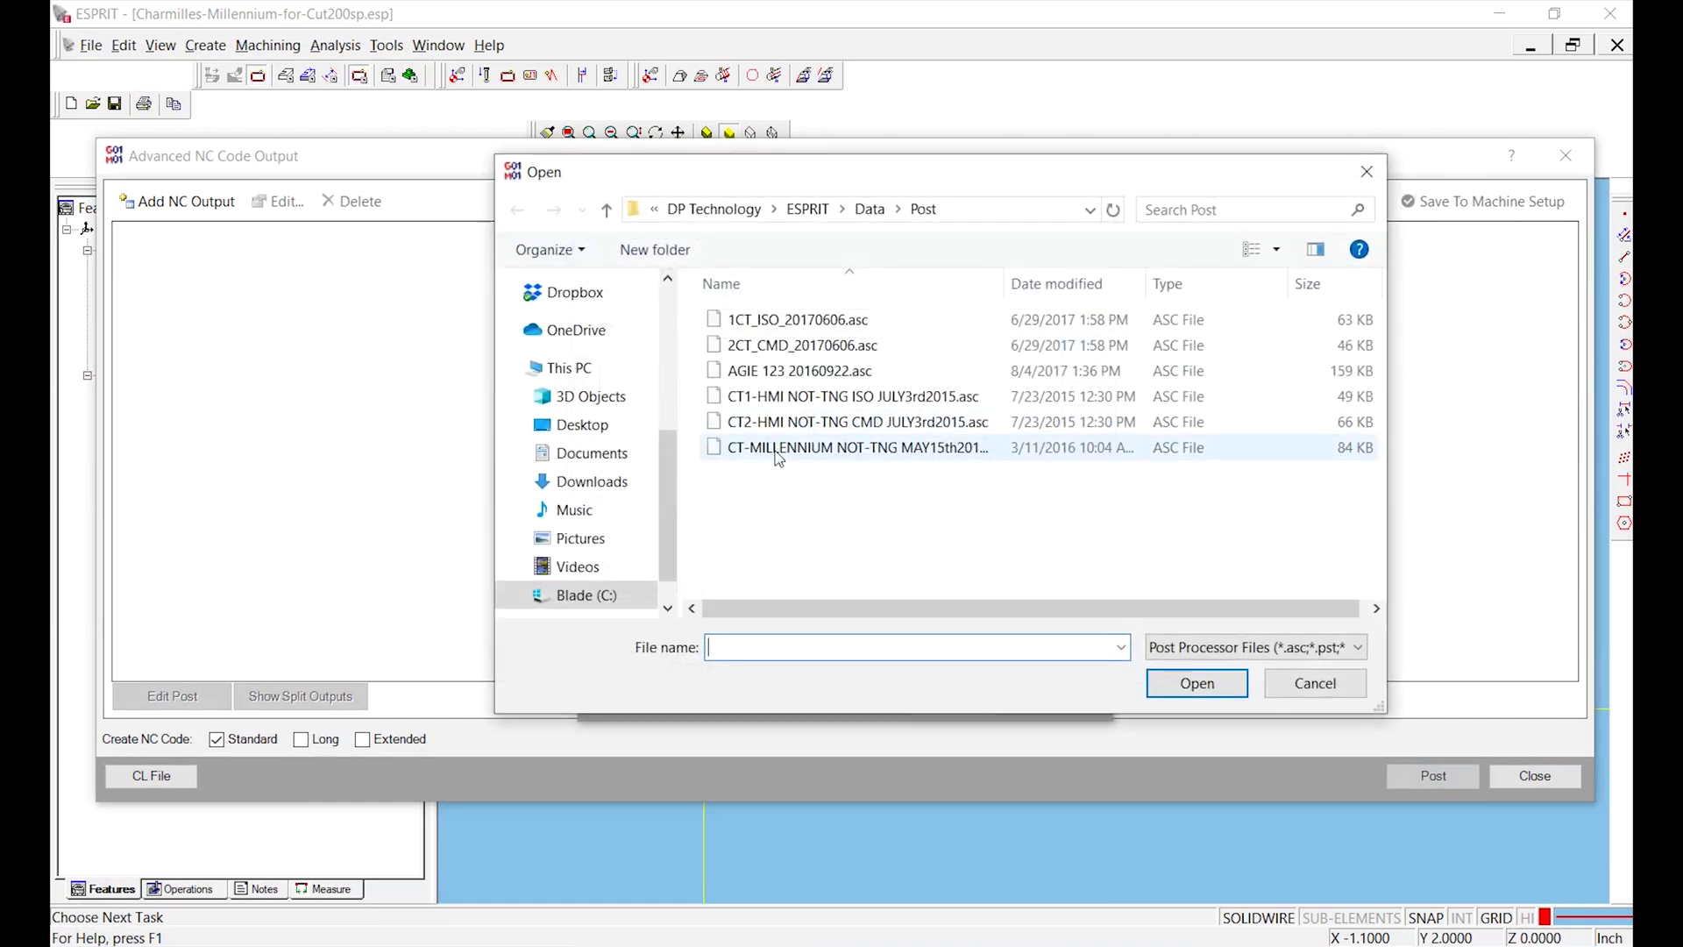
pyautogui.doubleClick(793, 453)
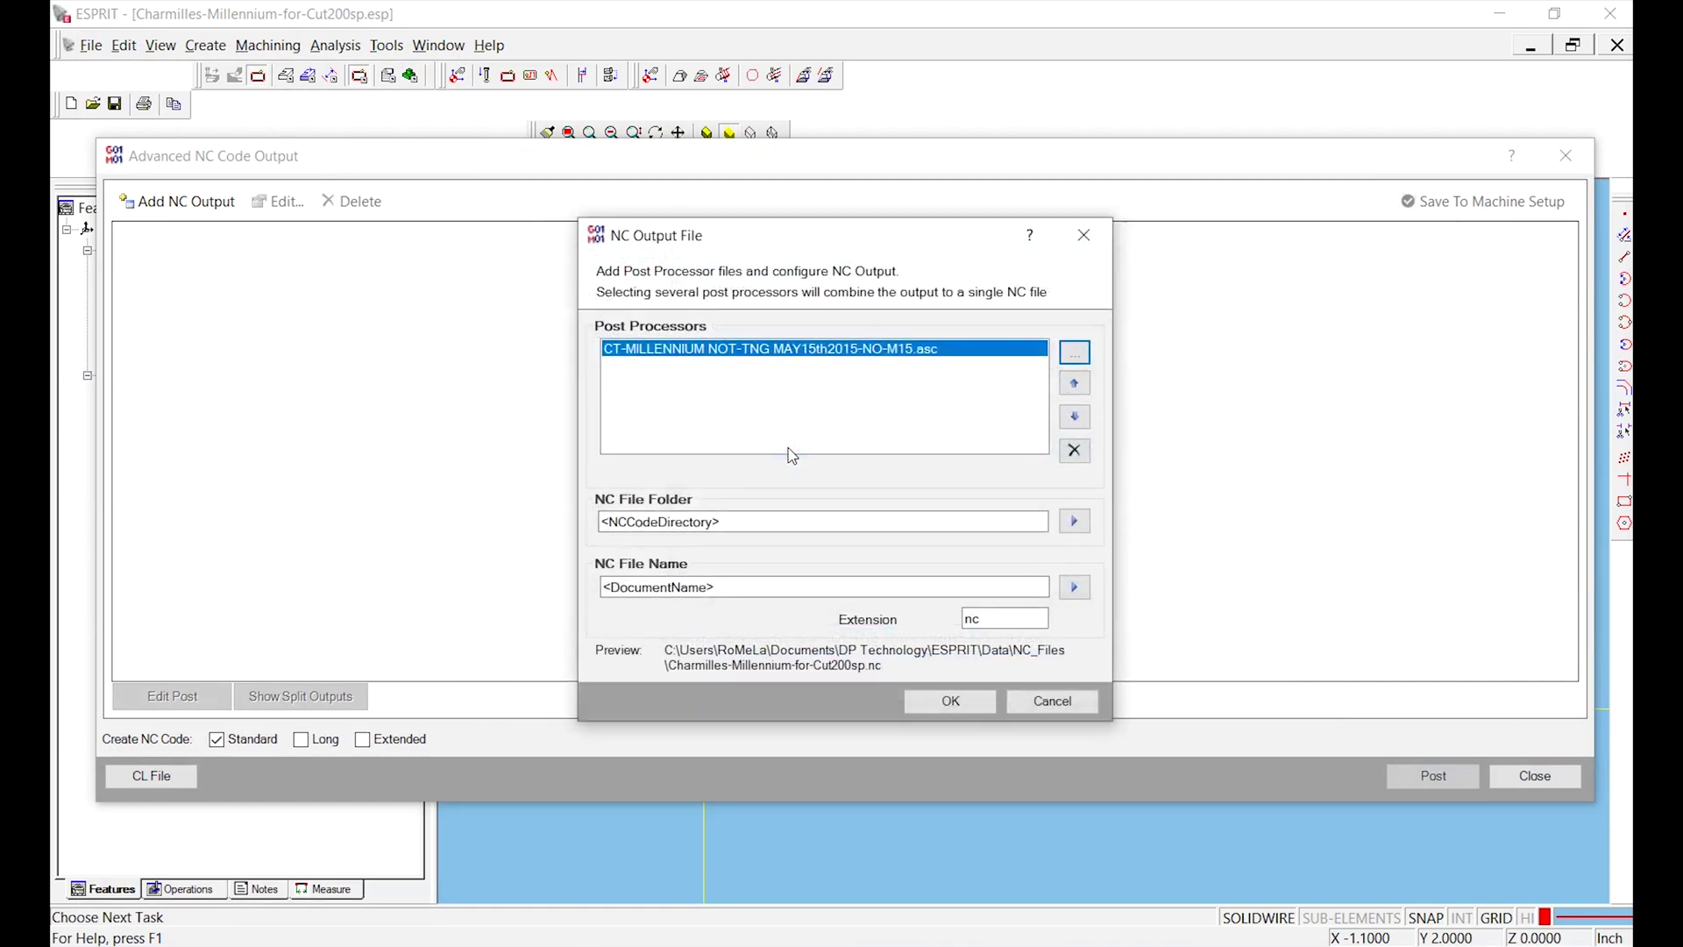
pyautogui.click(963, 714)
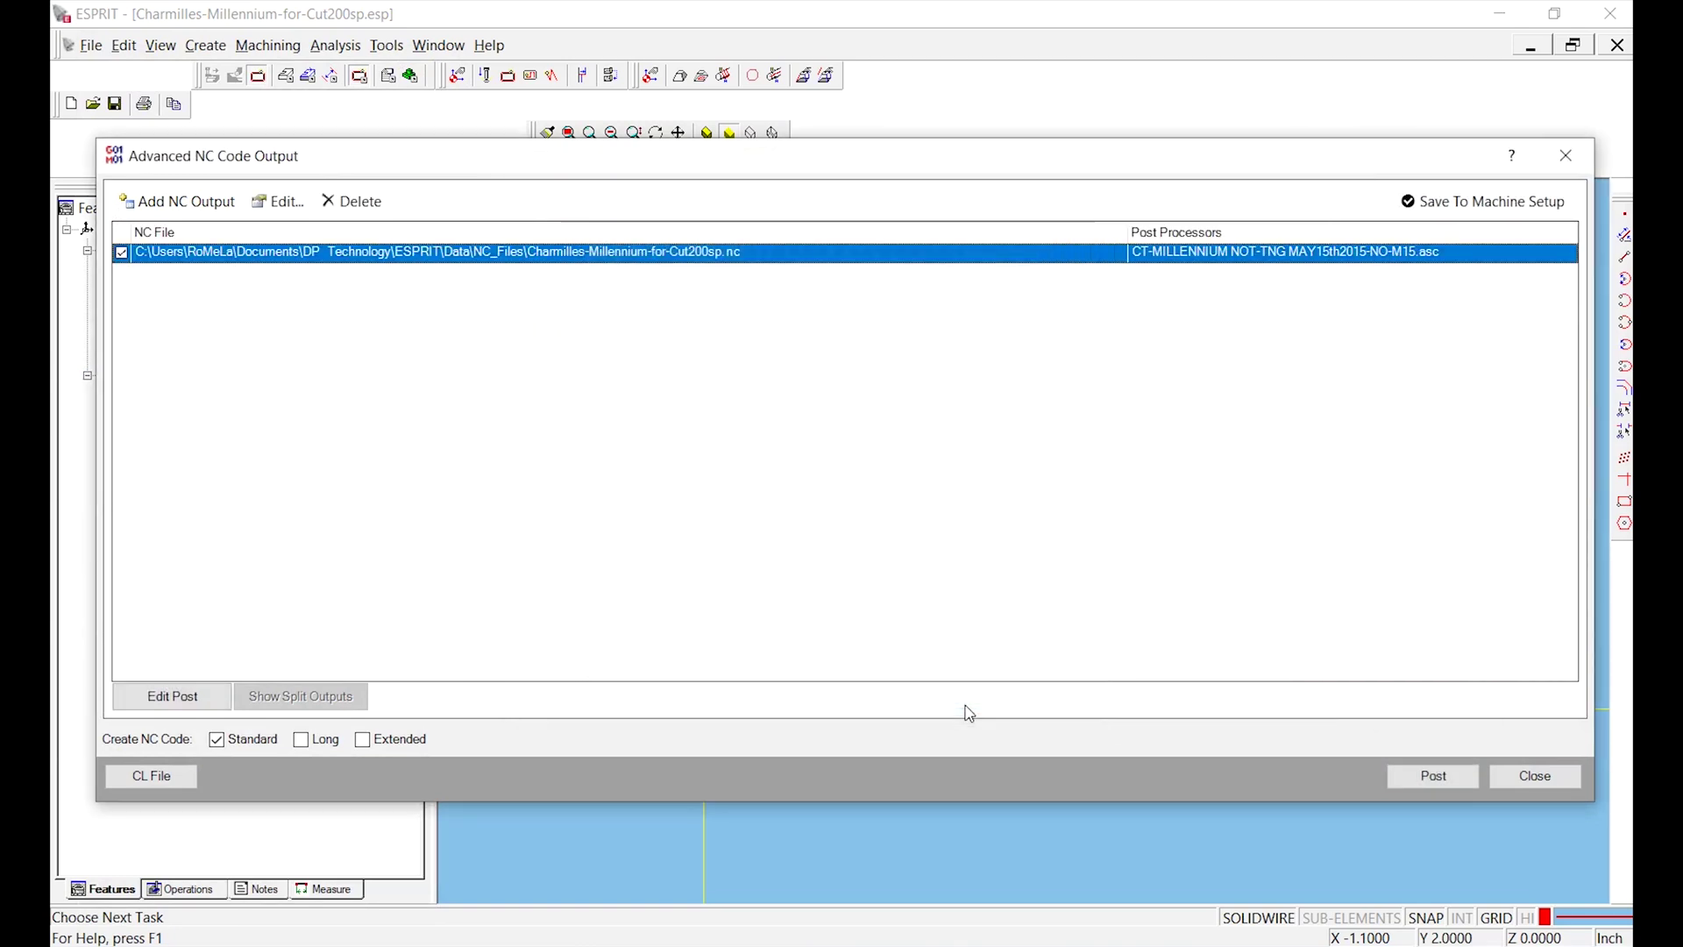
pyautogui.click(1424, 776)
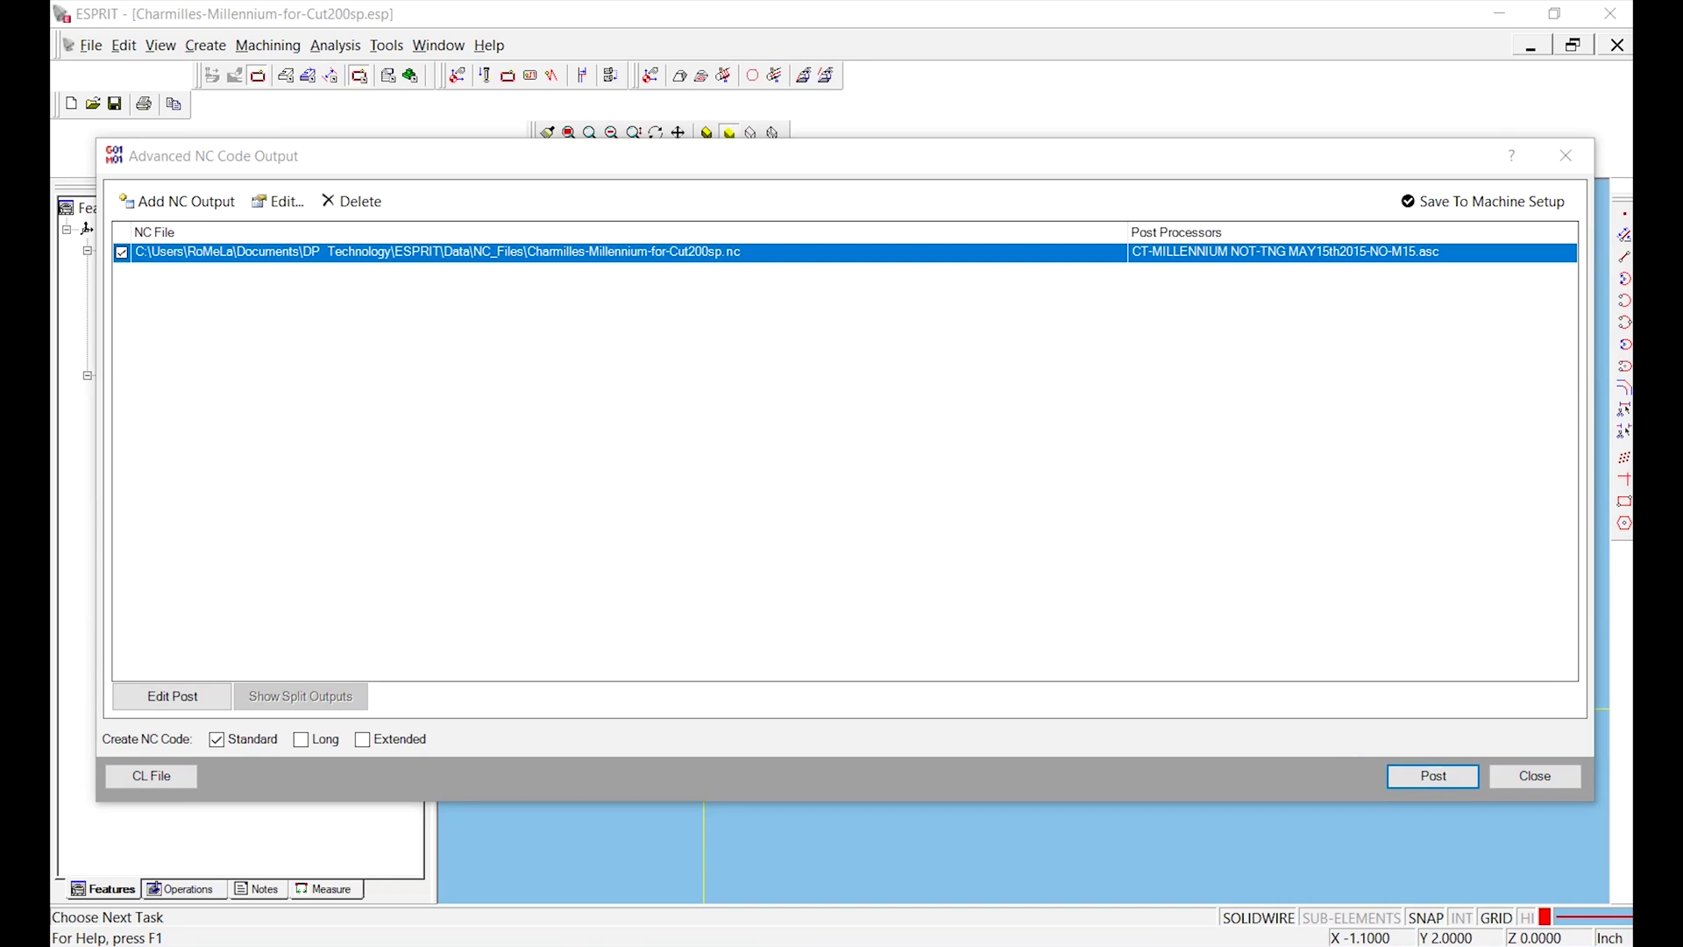
# Examine the header of the posted NC program in the NC editor, including its program number, technology file and power setting lines
pyautogui.moveTo(874, 146); pyautogui.dragTo(442, 1)
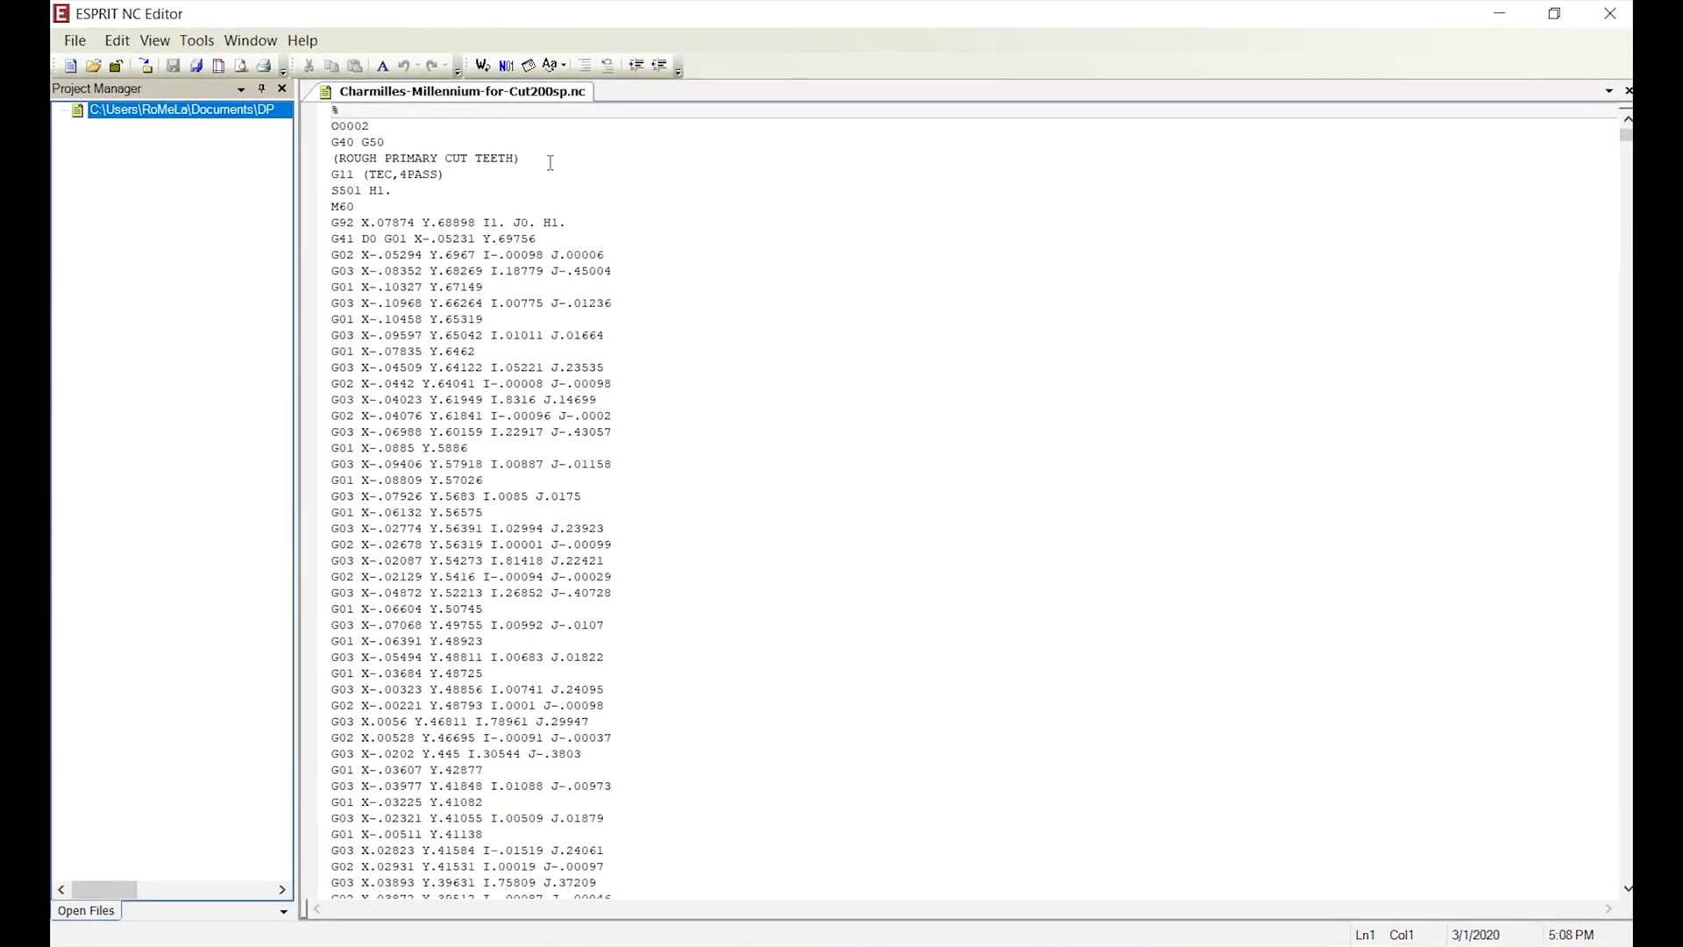
pyautogui.moveTo(375, 125)
pyautogui.mouseDown()
pyautogui.moveTo(315, 126)
pyautogui.moveTo(393, 123)
pyautogui.mouseUp()
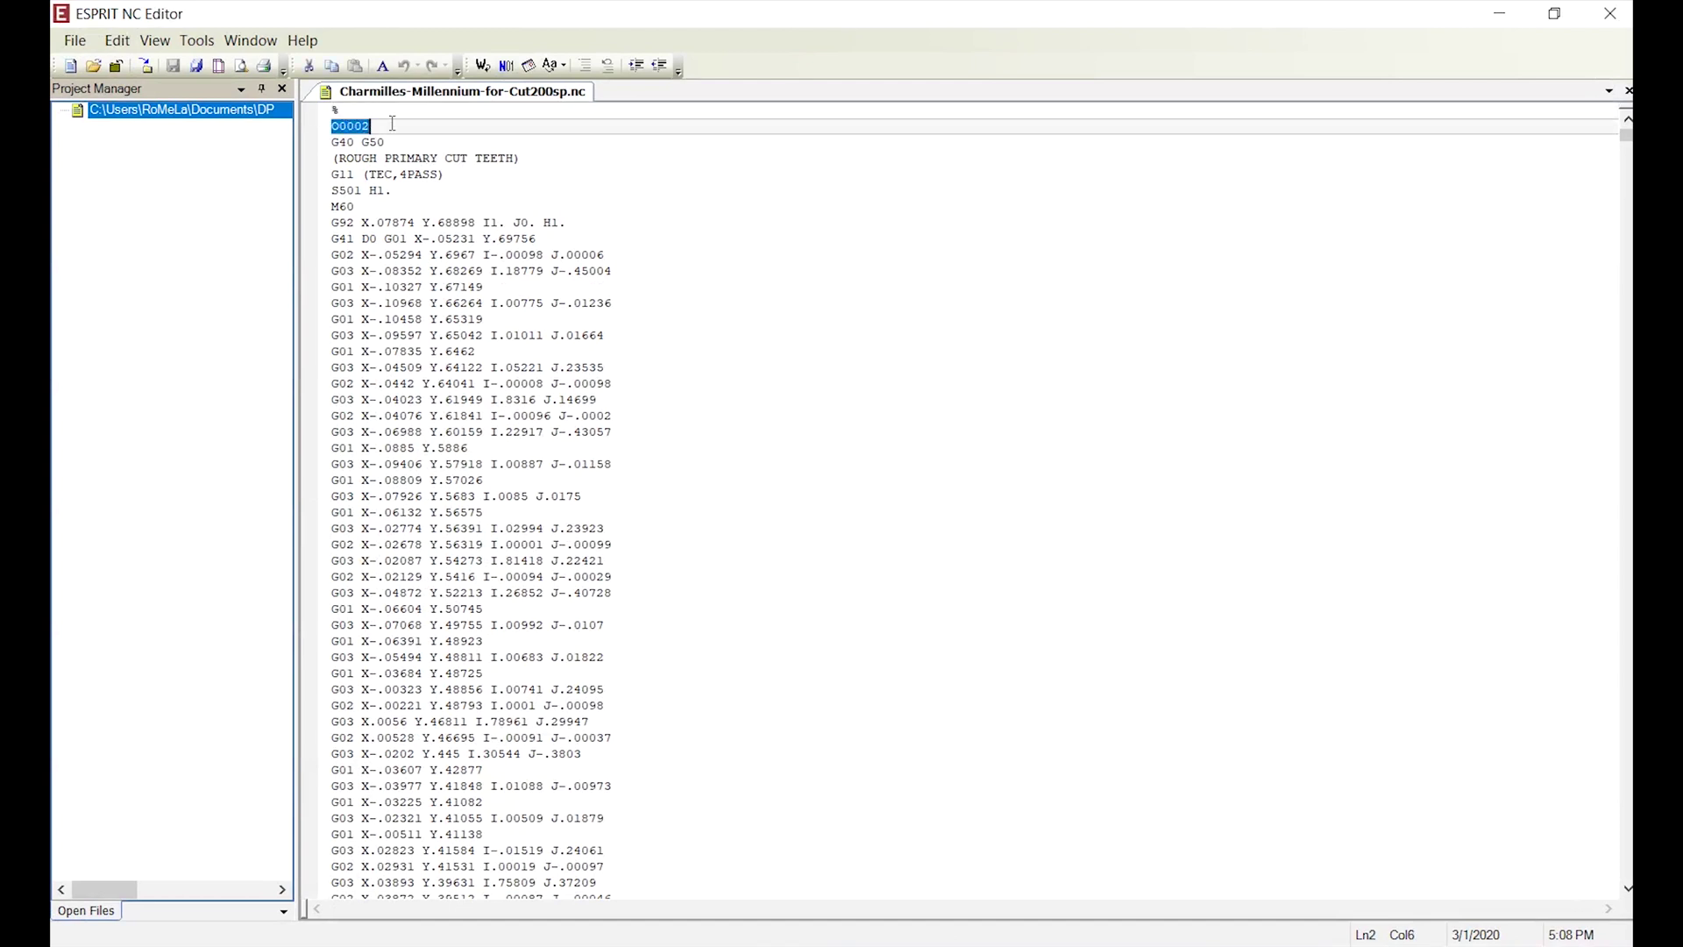
pyautogui.click(346, 127)
pyautogui.click(370, 127)
pyautogui.moveTo(372, 127); pyautogui.dragTo(326, 127)
pyautogui.doubleClick(381, 175)
pyautogui.doubleClick(405, 176)
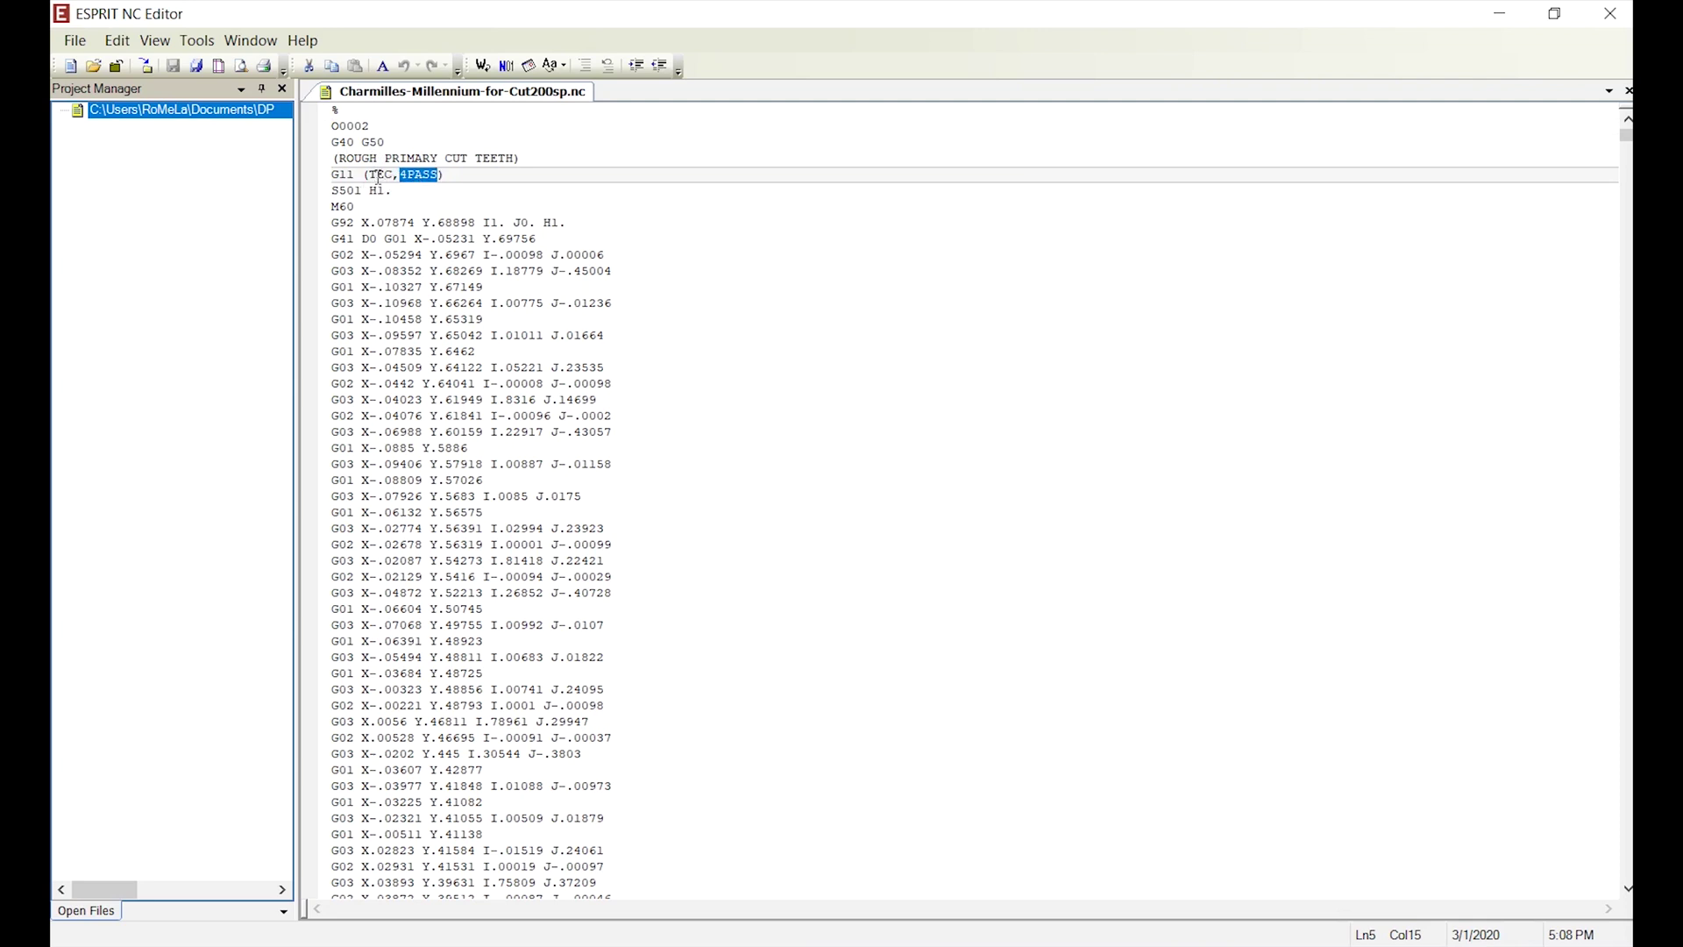
pyautogui.moveTo(369, 175); pyautogui.dragTo(468, 191)
pyautogui.scroll(-4, 469, 193)
pyautogui.scroll(4, 470, 194)
pyautogui.click(550, 192)
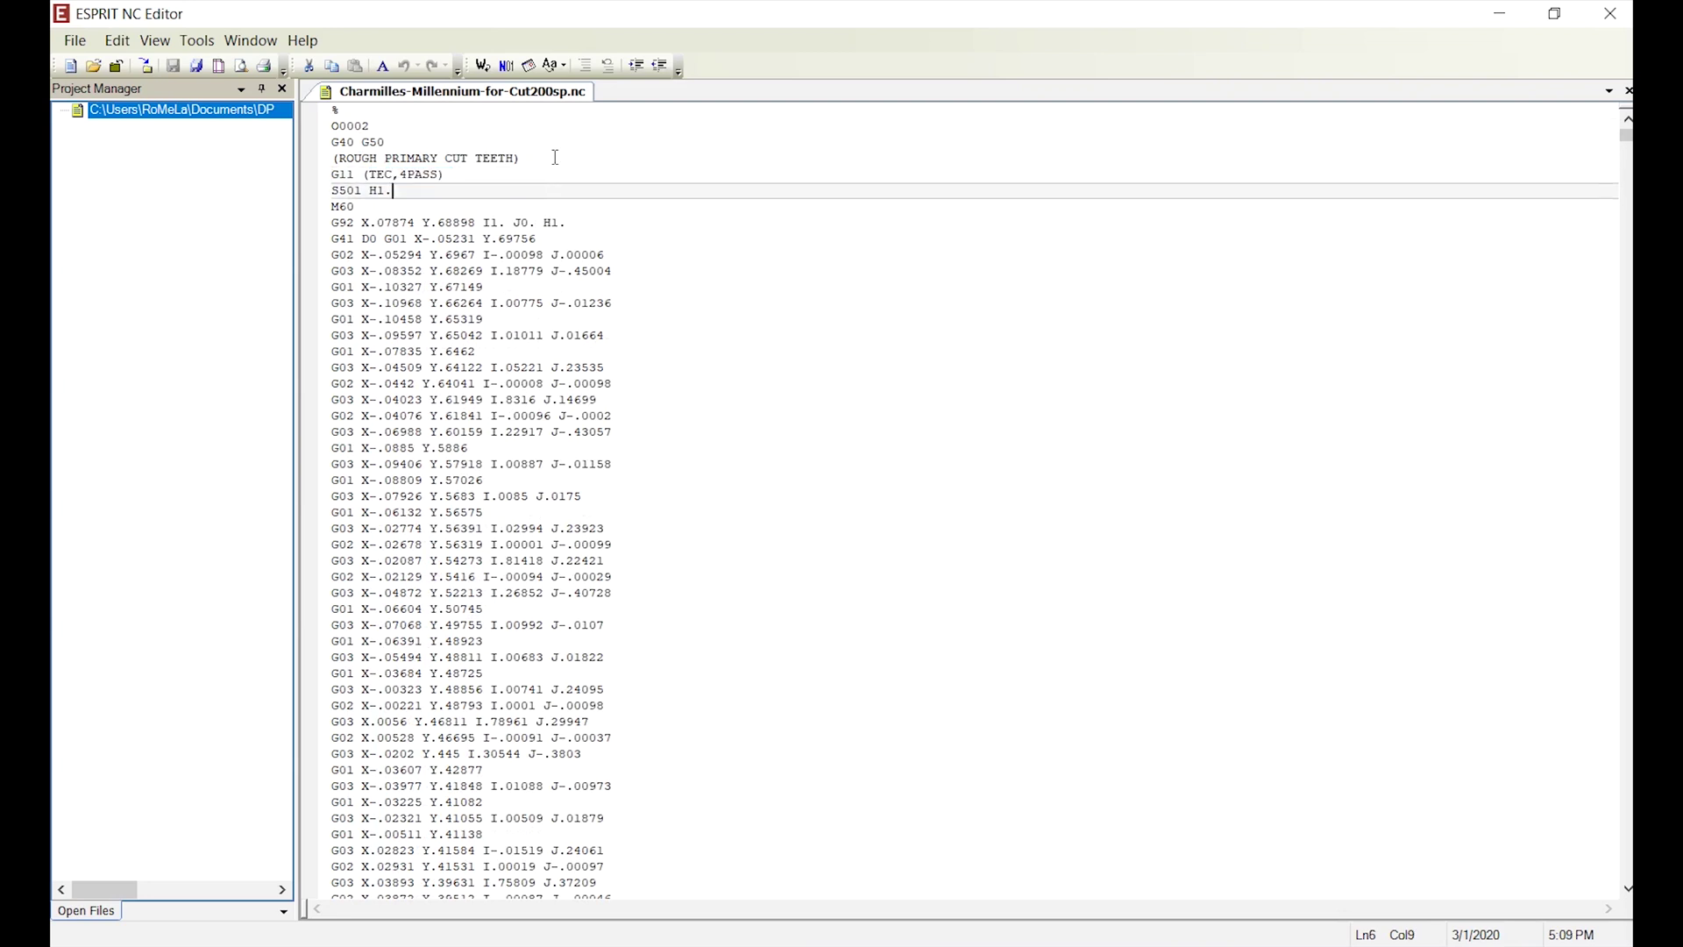
pyautogui.click(551, 137)
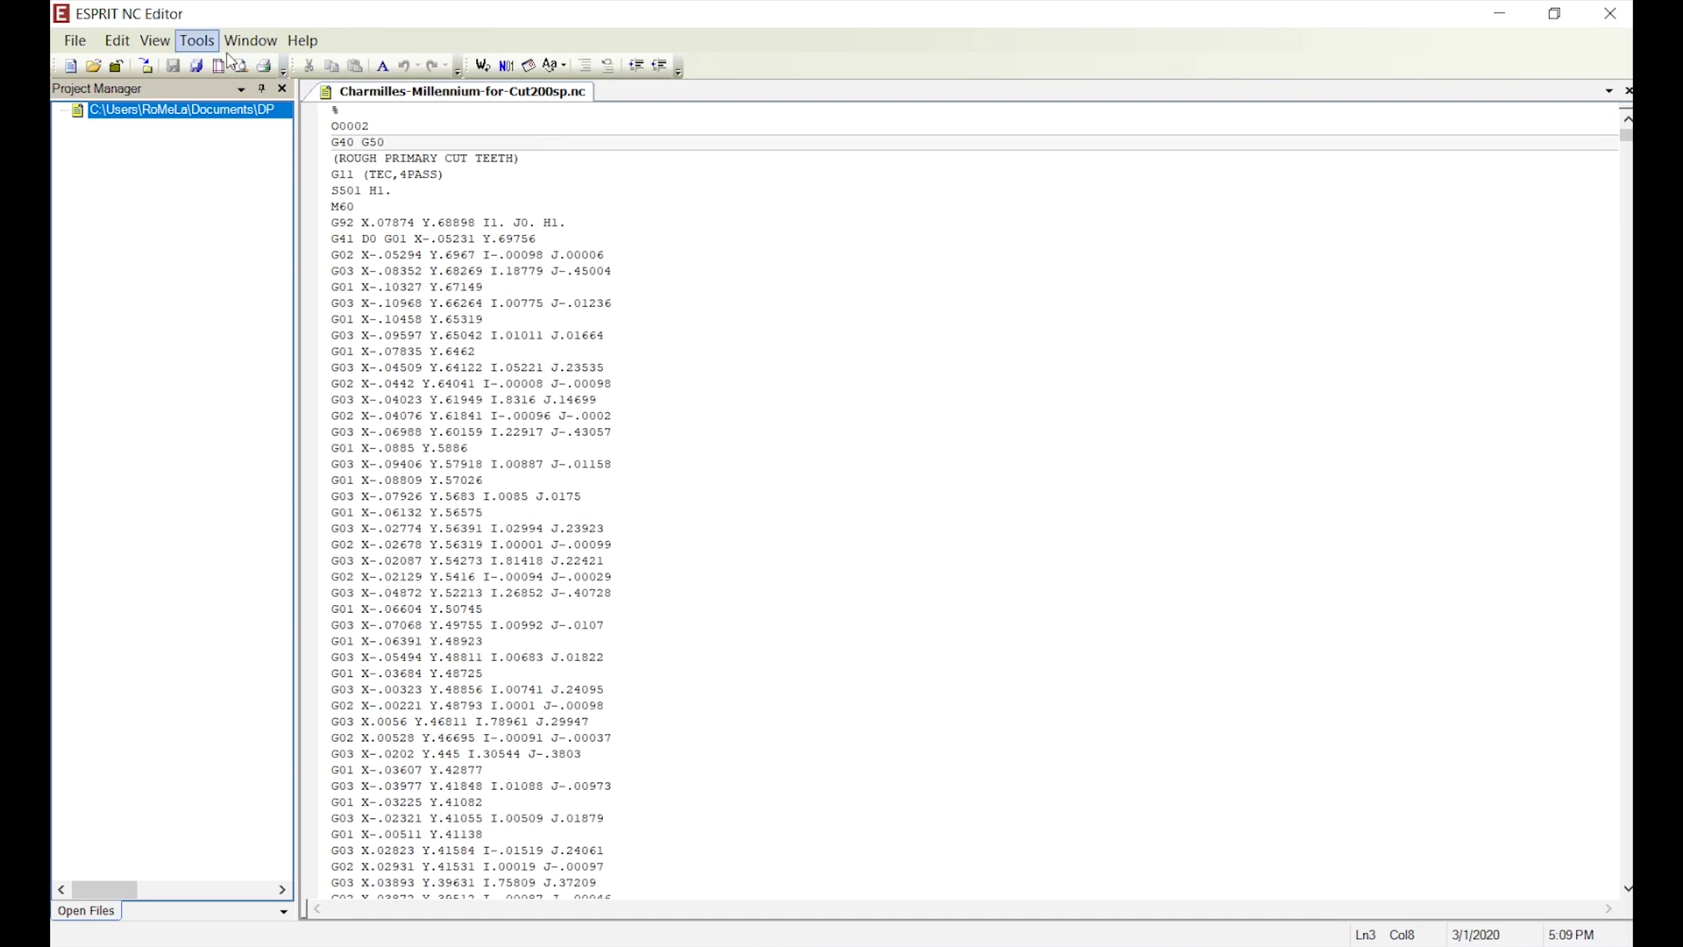
# Save the NC program as an ISO file in the 09_U40HiRed_Ring folder, using the existing name 09_U40HiRed_Ring_teeth.iso
pyautogui.click(75, 41)
pyautogui.click(110, 175)
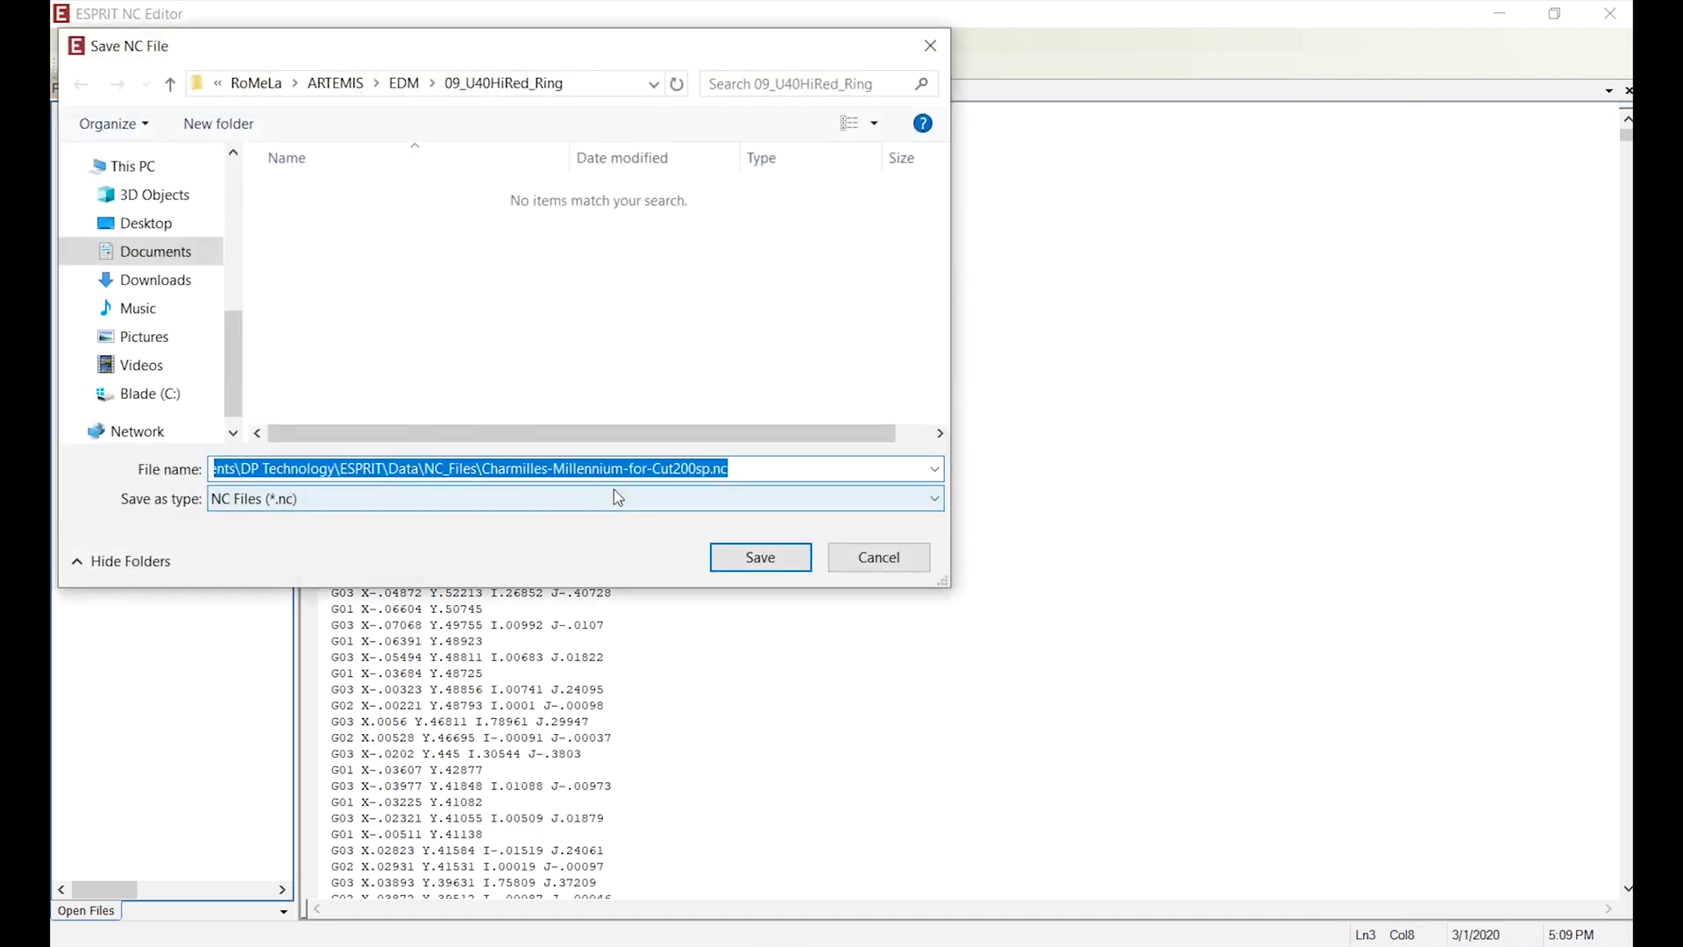
pyautogui.click(616, 495)
pyautogui.click(508, 581)
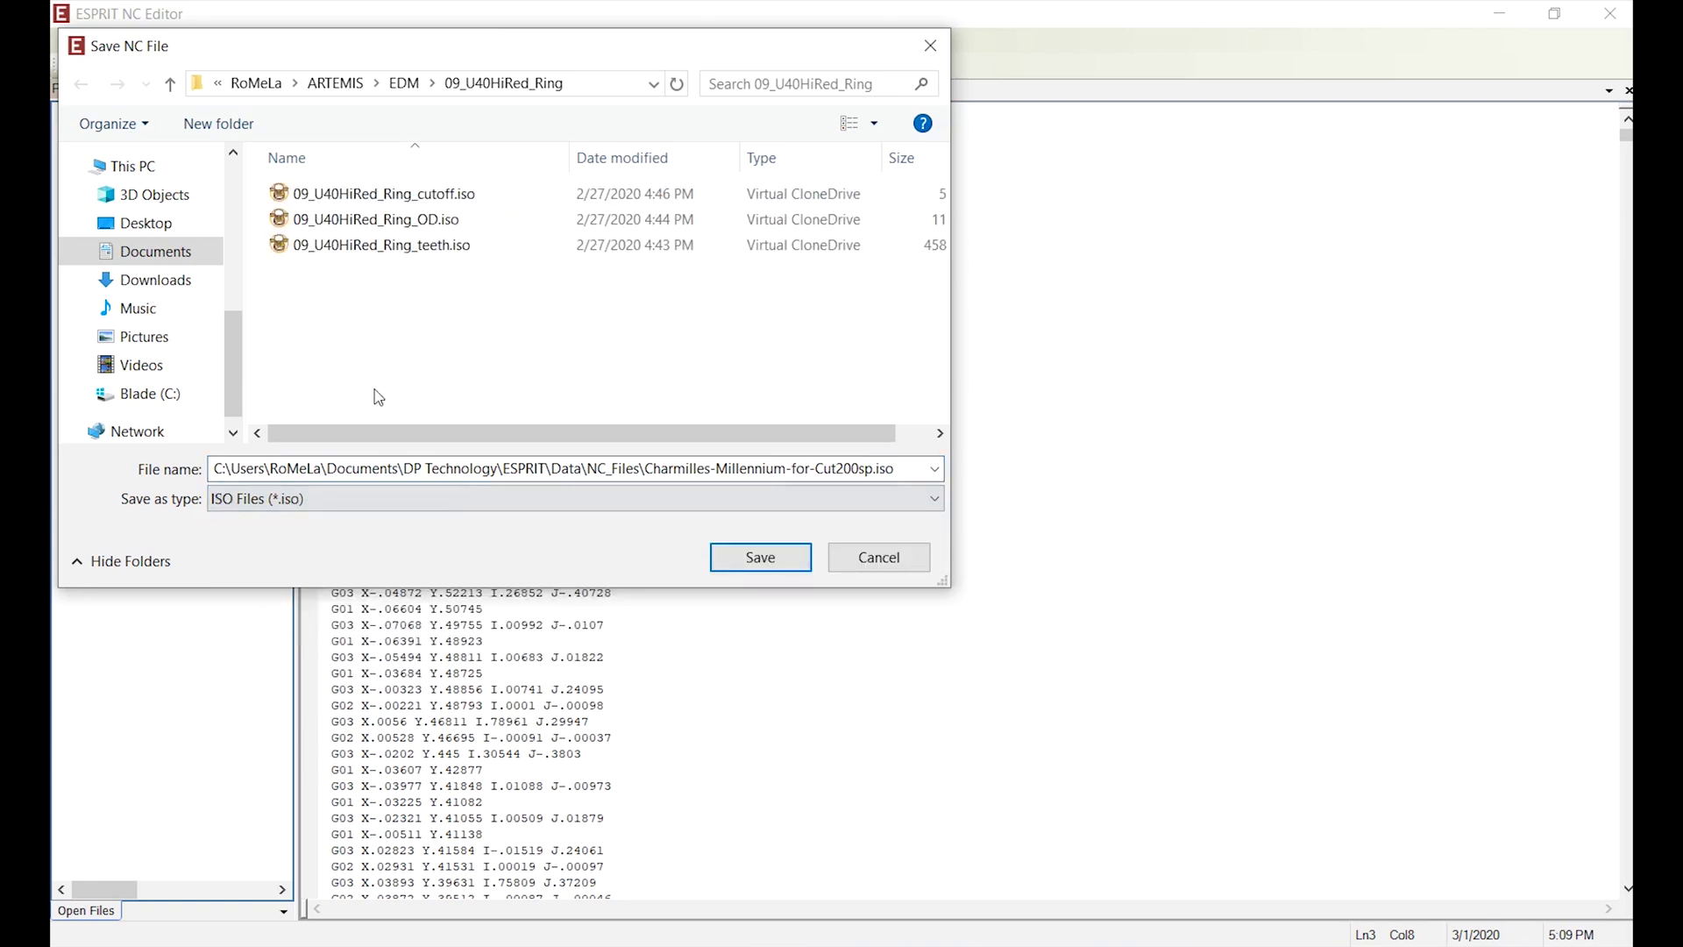
pyautogui.click(372, 249)
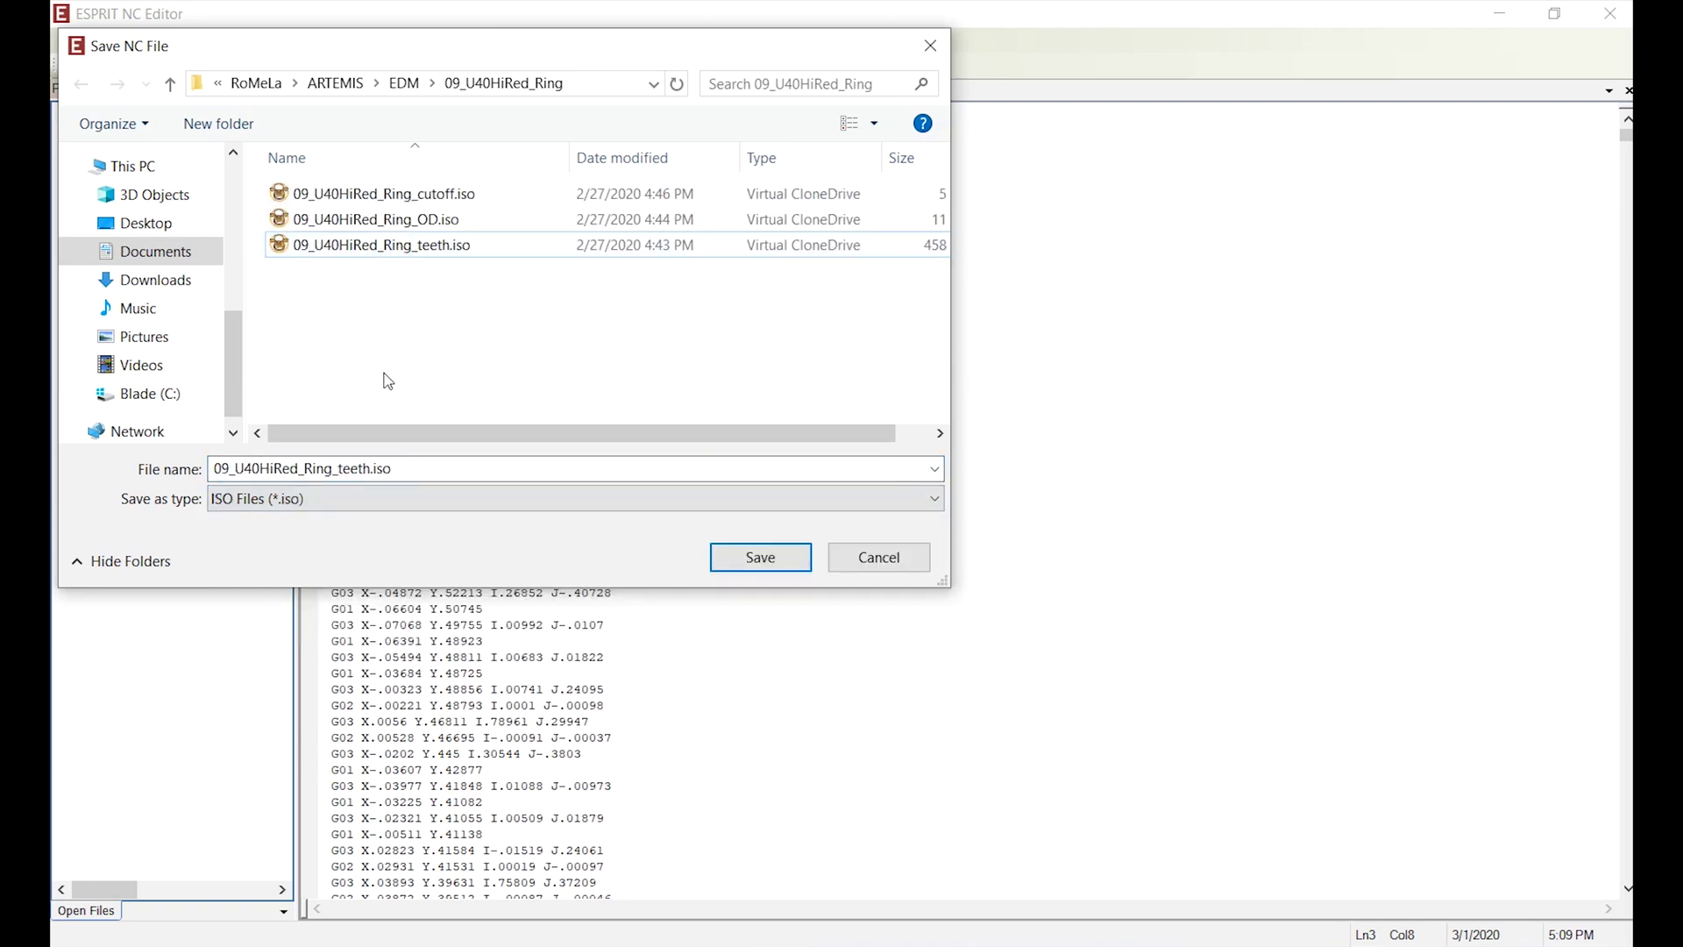